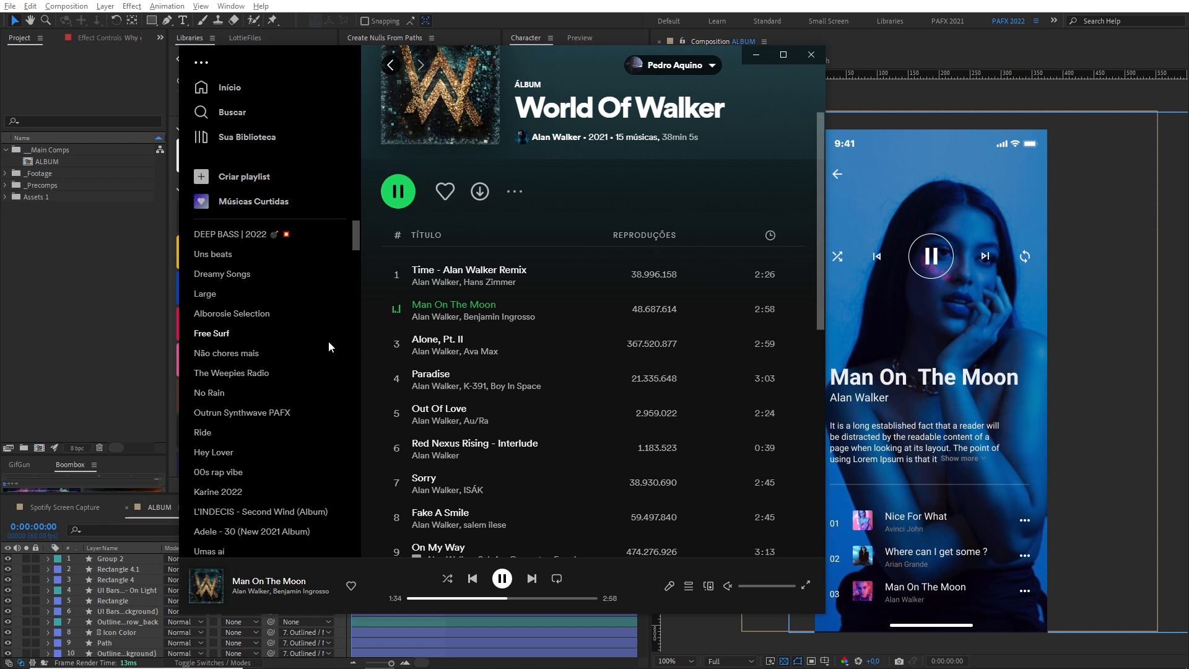
- Open the Spotify Screen Capture composition and play and scrub it to study how the four sound bars move
click(70, 323)
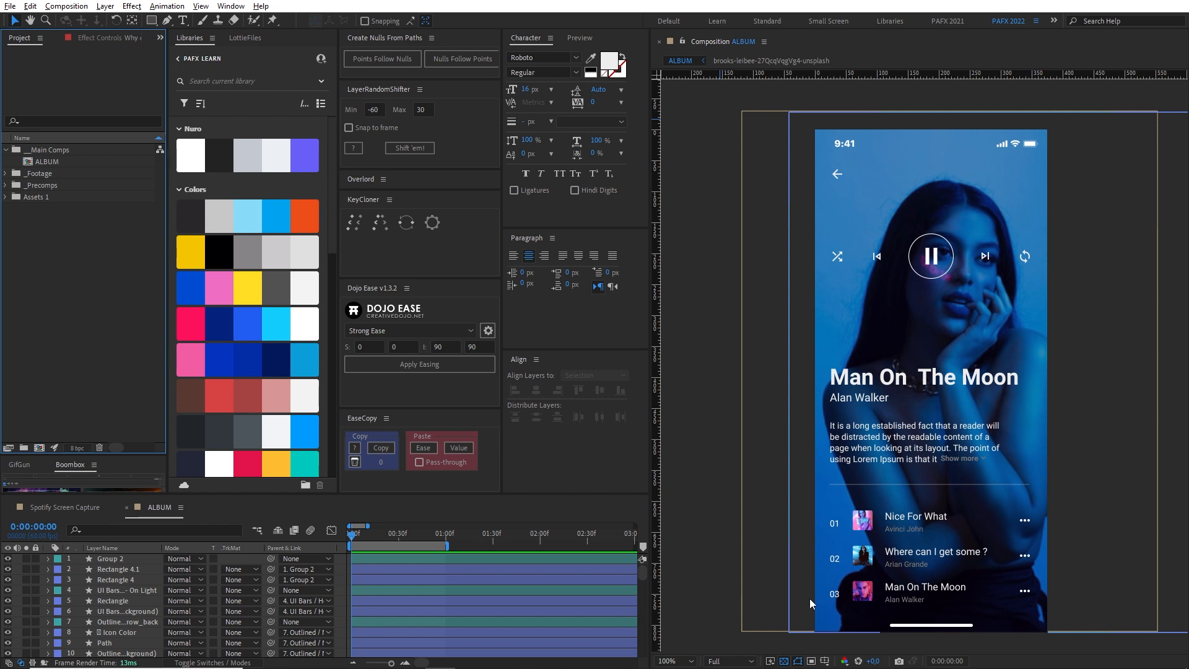
click(69, 507)
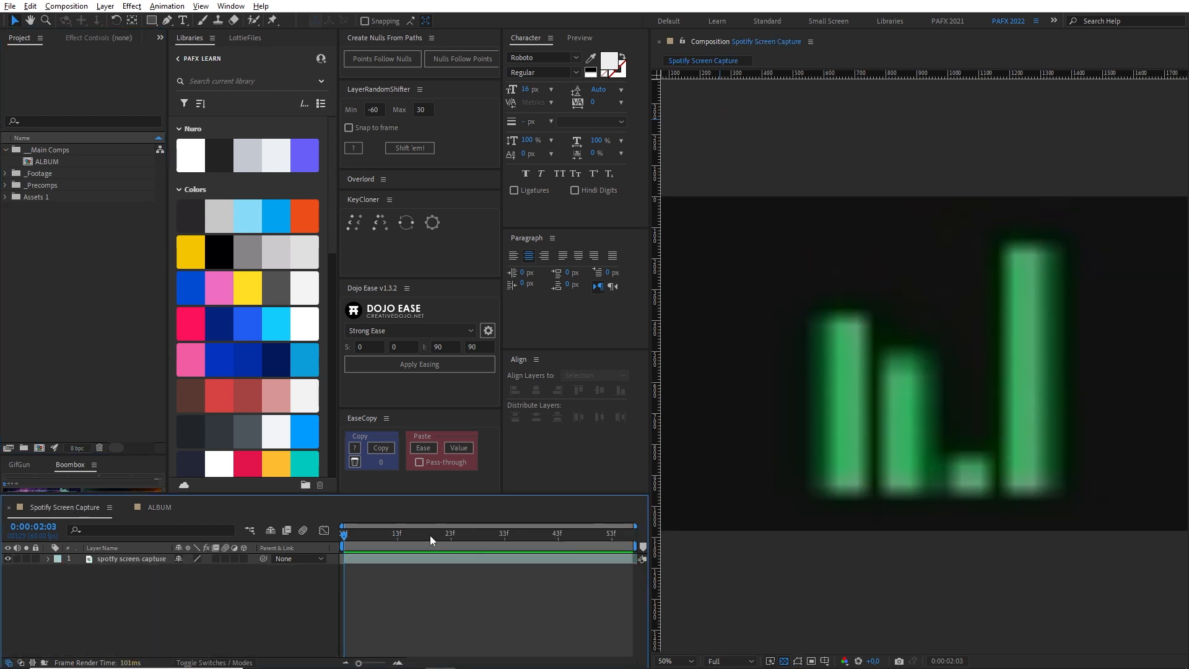
key(space)
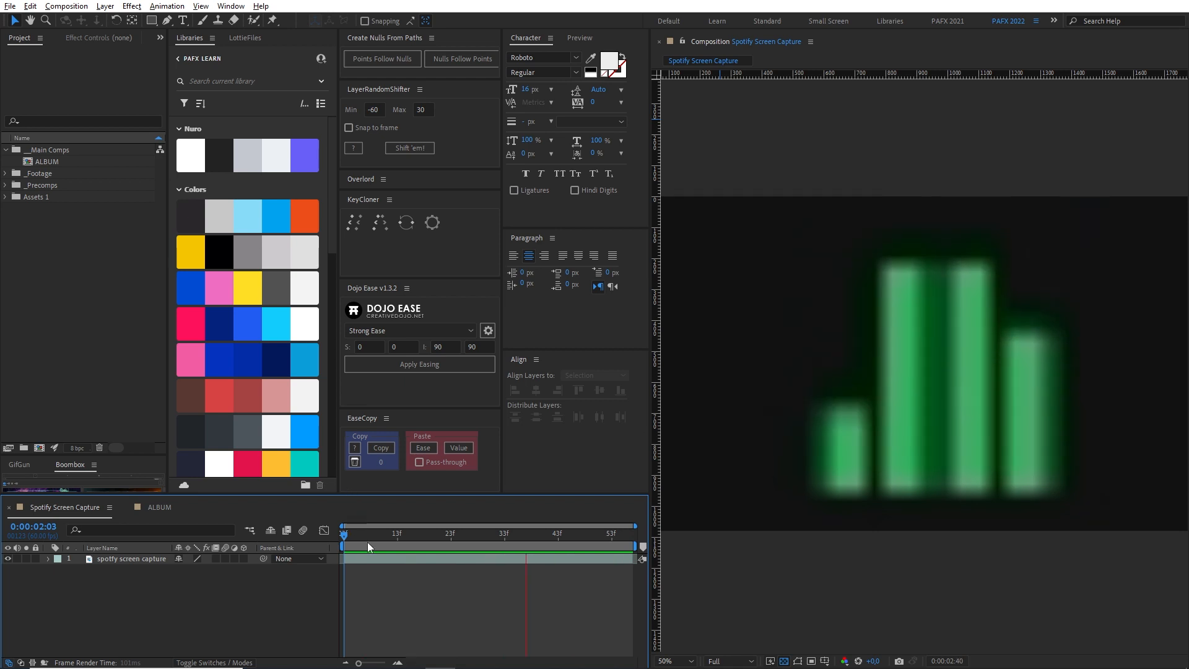
drag(372, 533, 450, 531)
key(space)
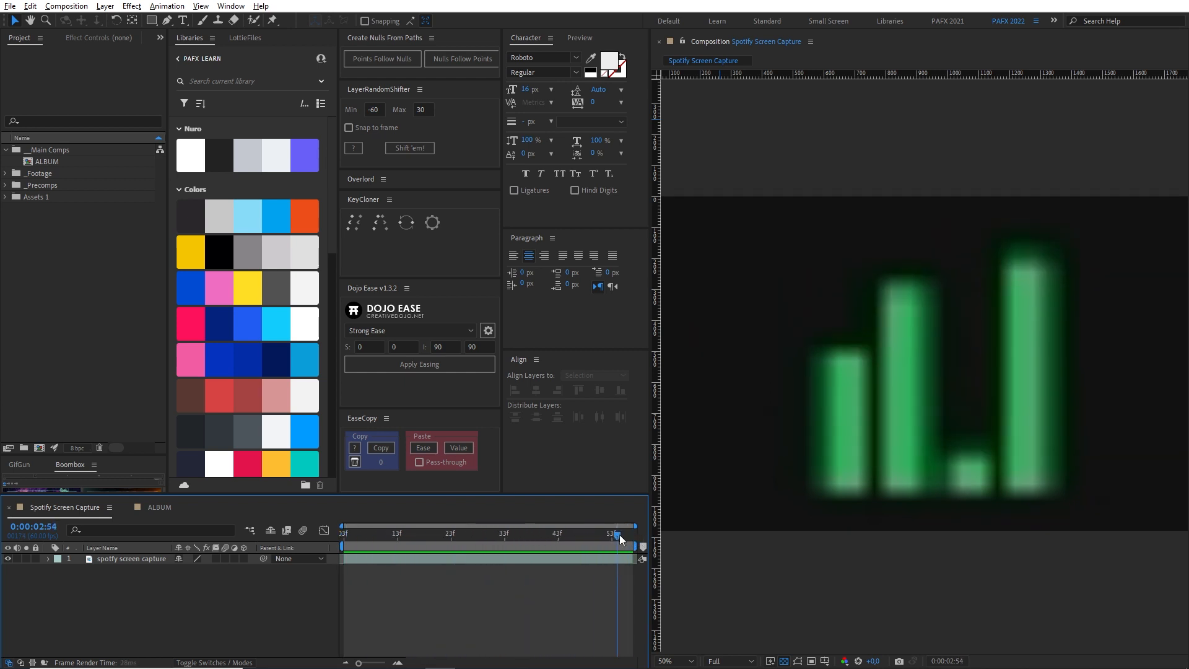
key(space)
key(space)
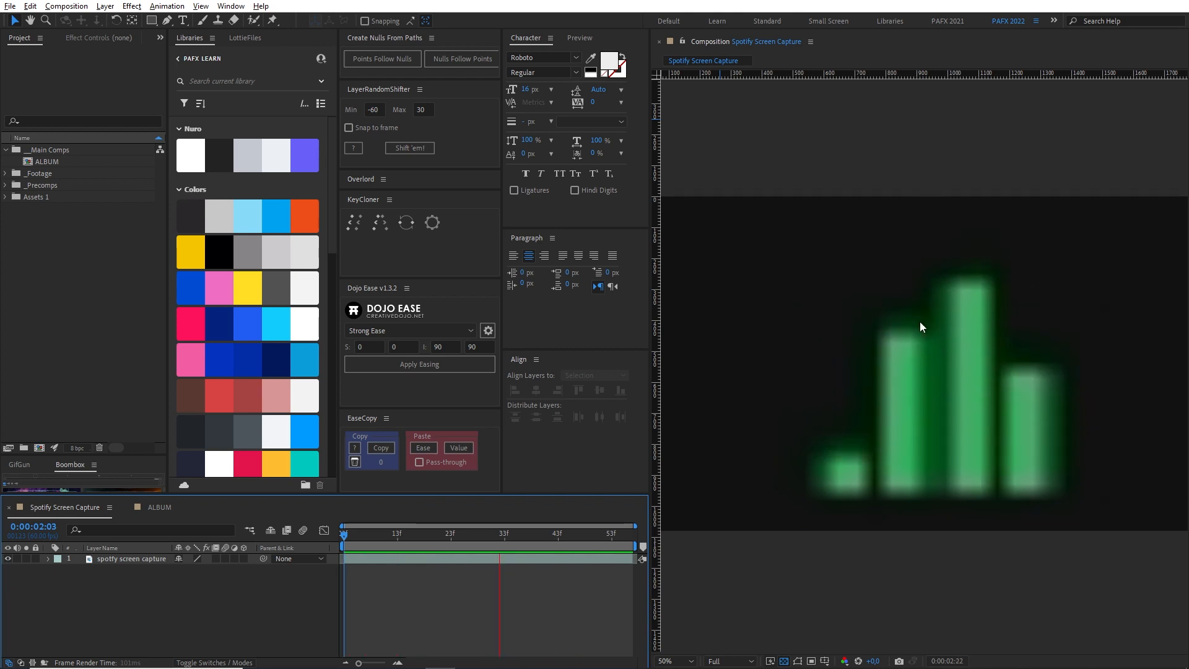
key(space)
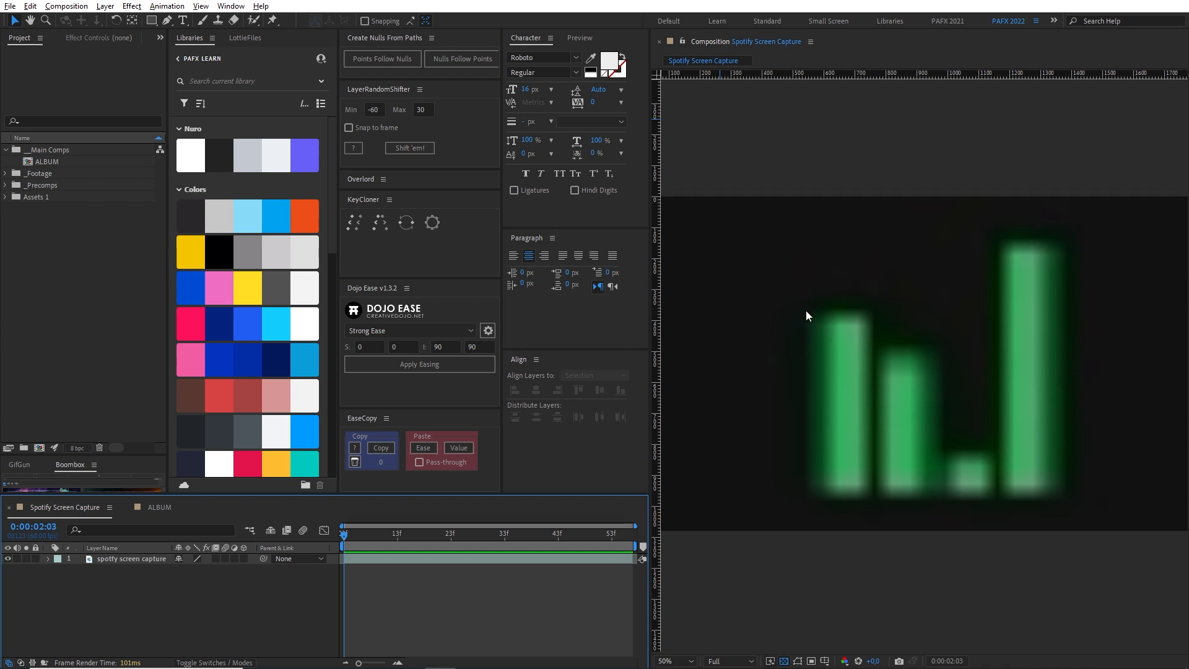
key(space)
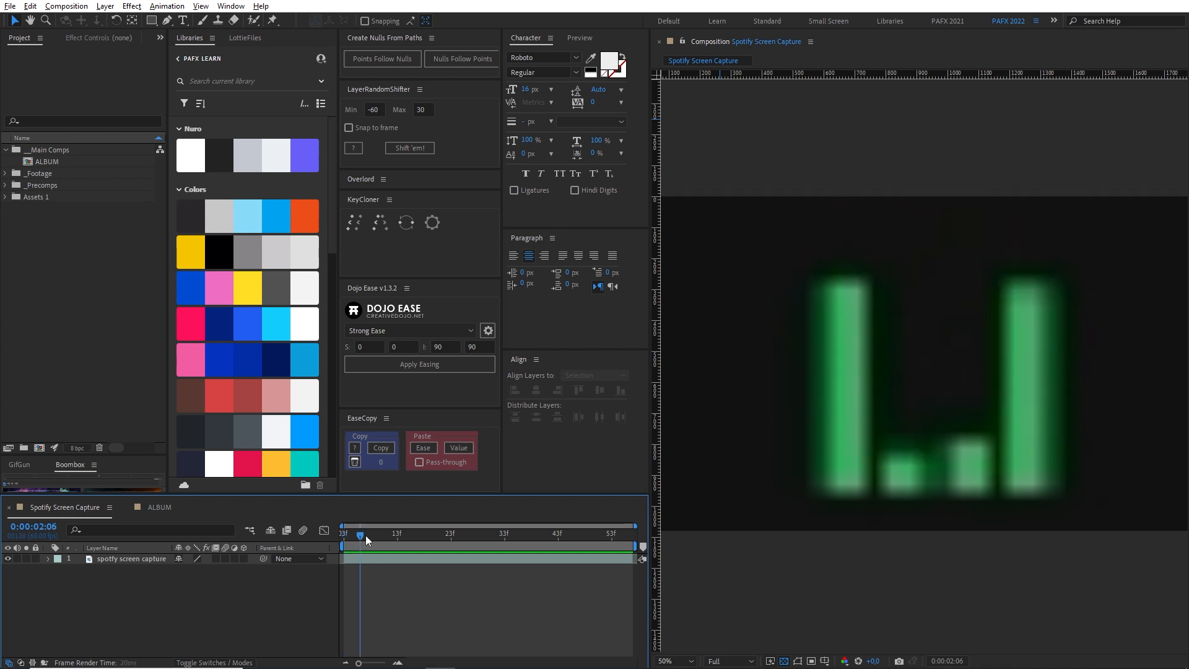
- Draw a temporary square over the recorded sound bars to check the icon's proportions, and delete it
click(148, 22)
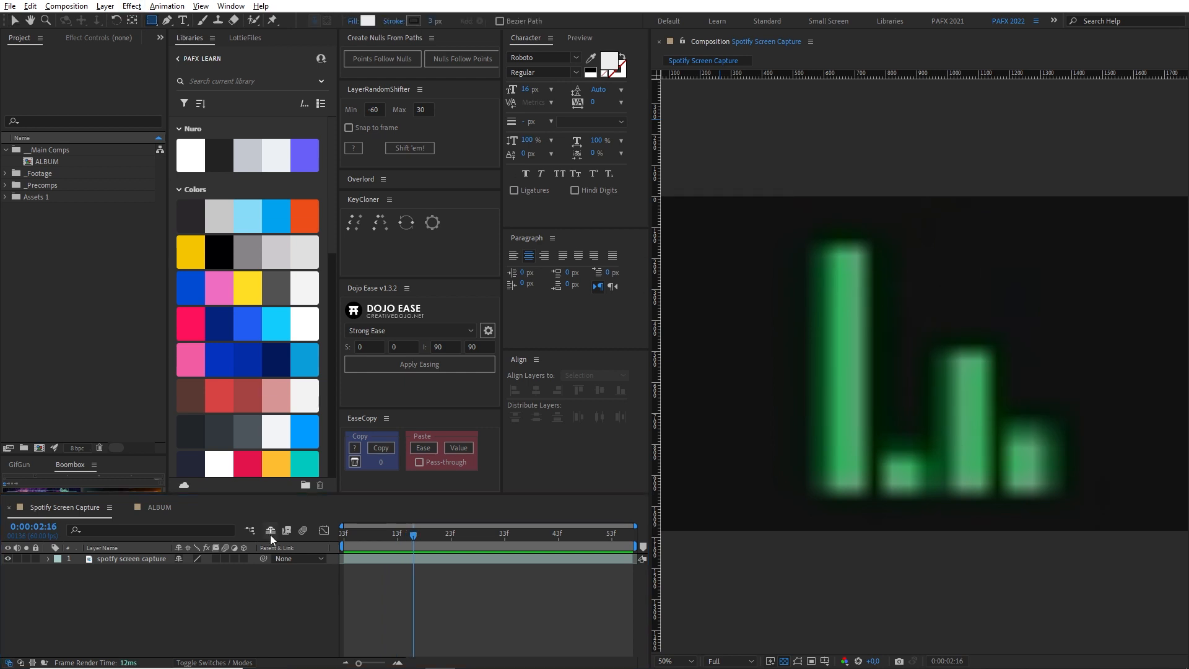
drag(807, 243, 1062, 463)
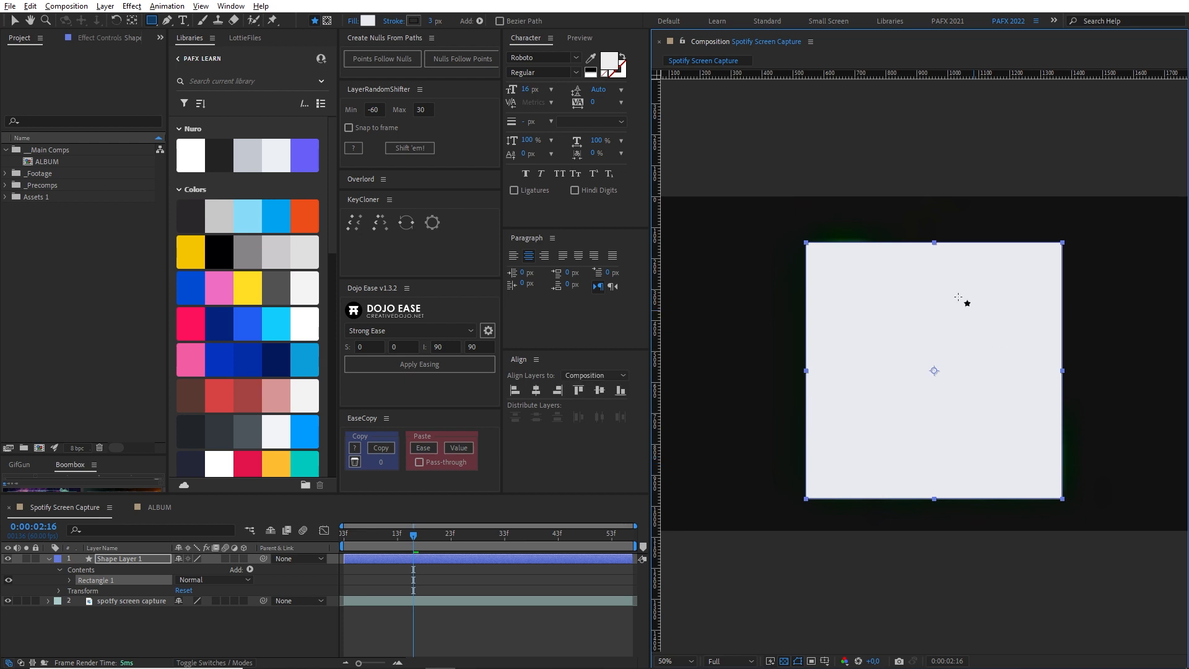
key(Delete)
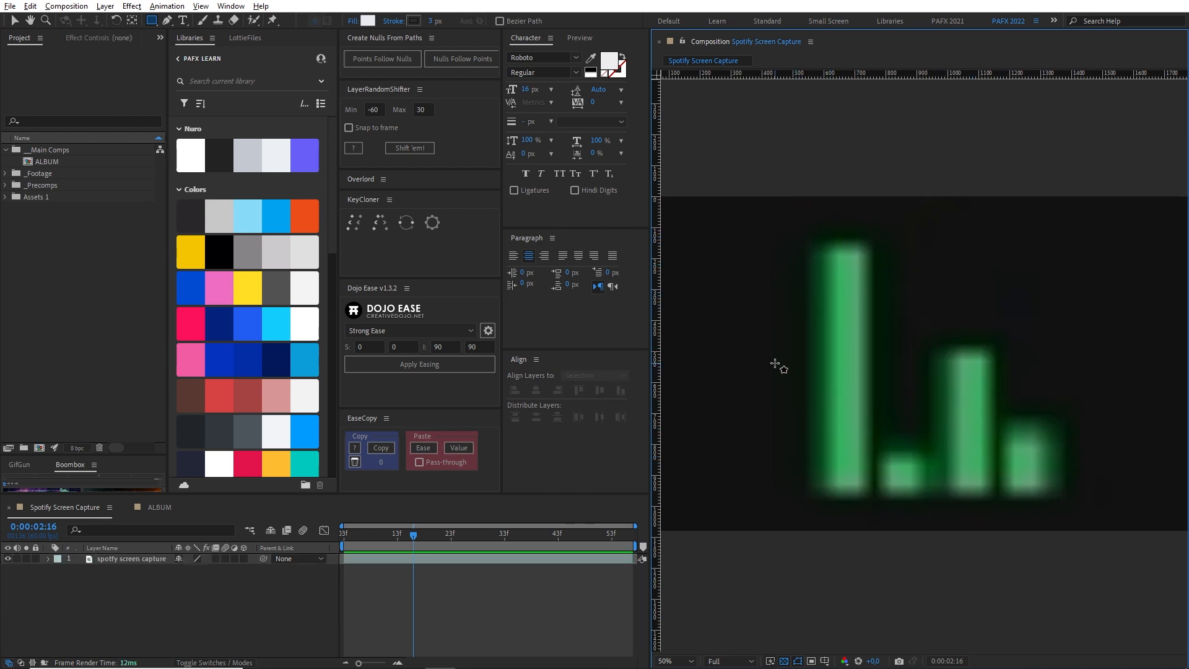
key(v)
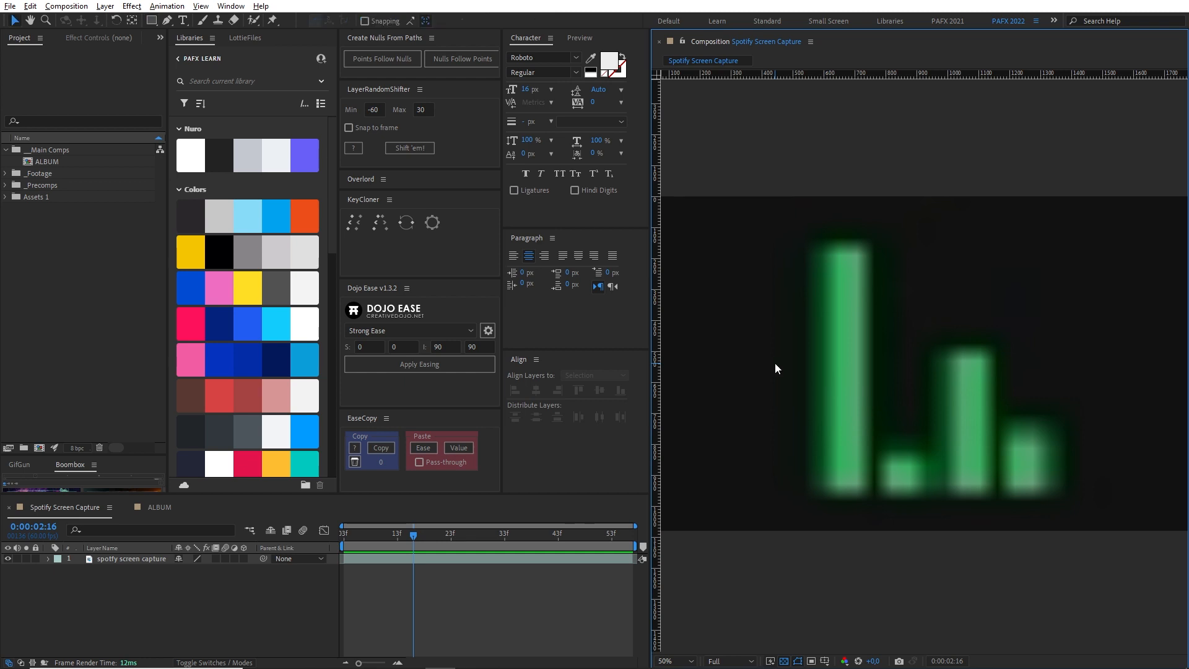
- Switch to Illustrator and inspect the position and size of each of the four green bars
click(462, 540)
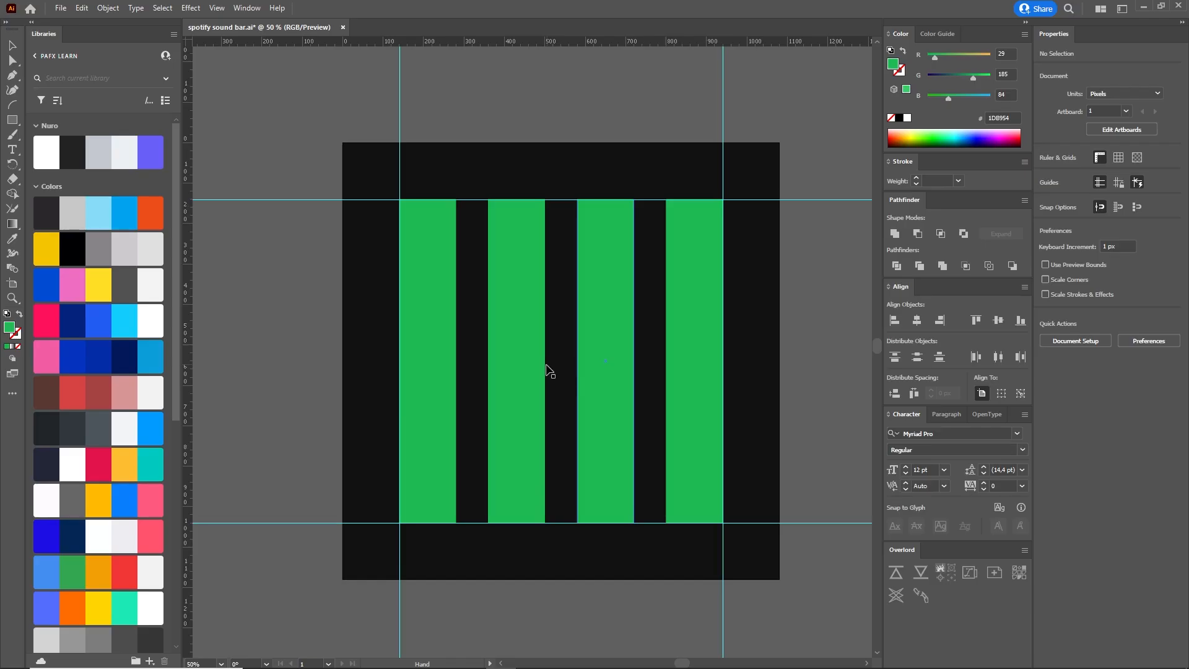
scroll(544, 371, down, 3)
scroll(521, 359, up, 3)
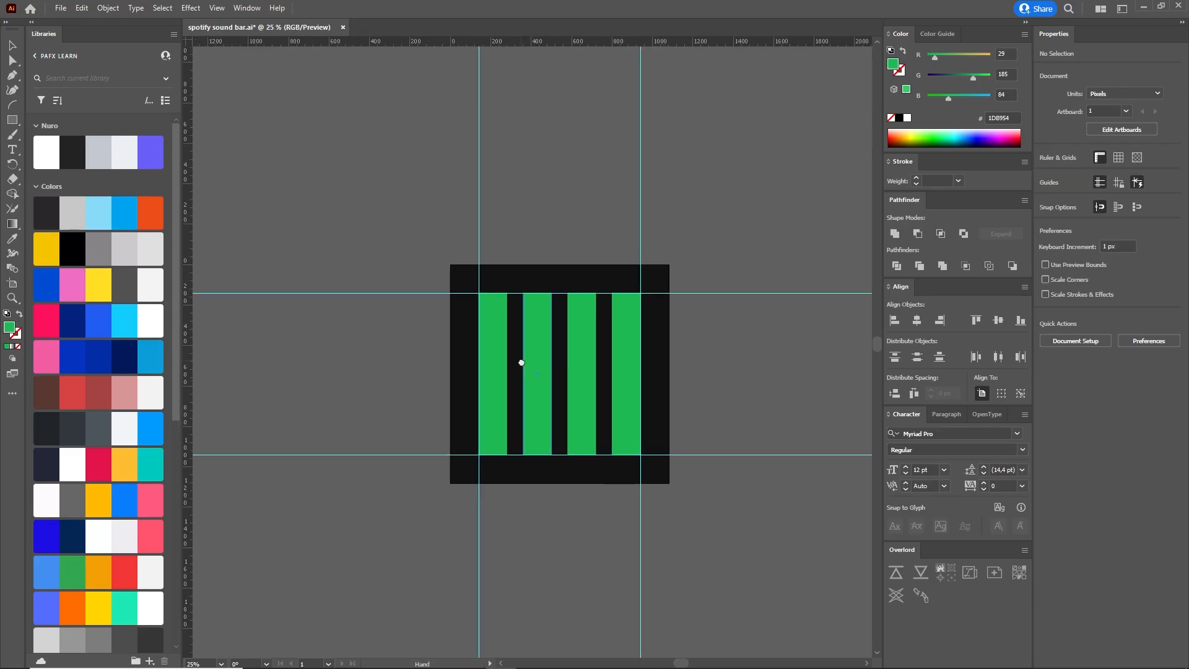
scroll(481, 384, down, 1)
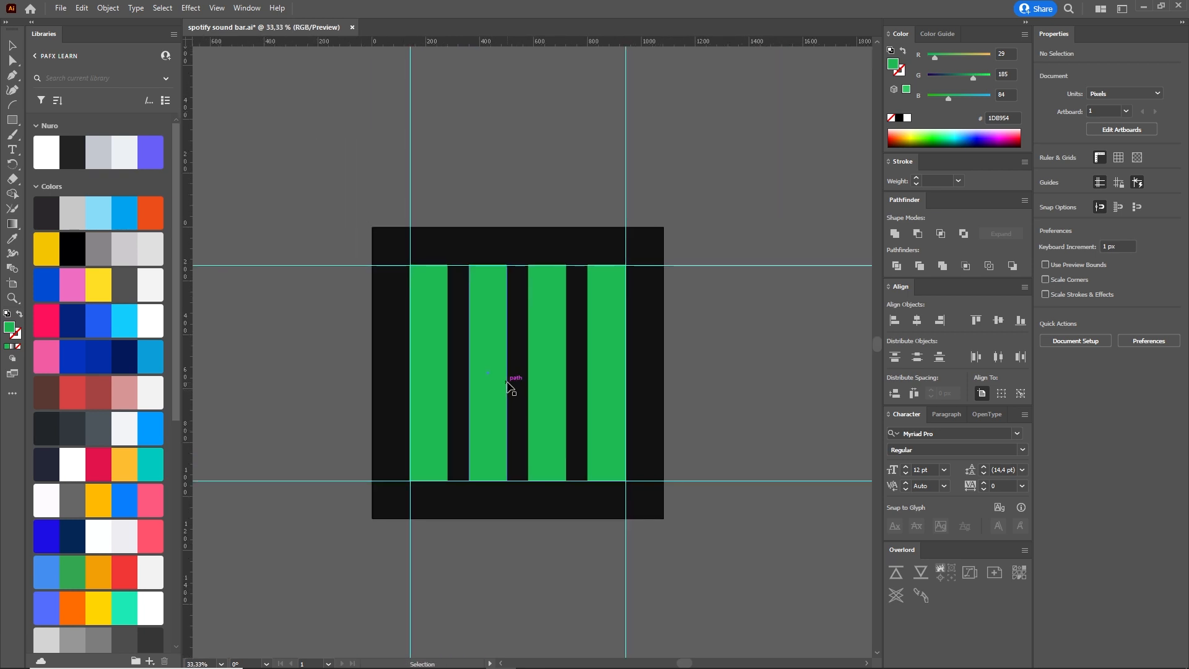
click(436, 302)
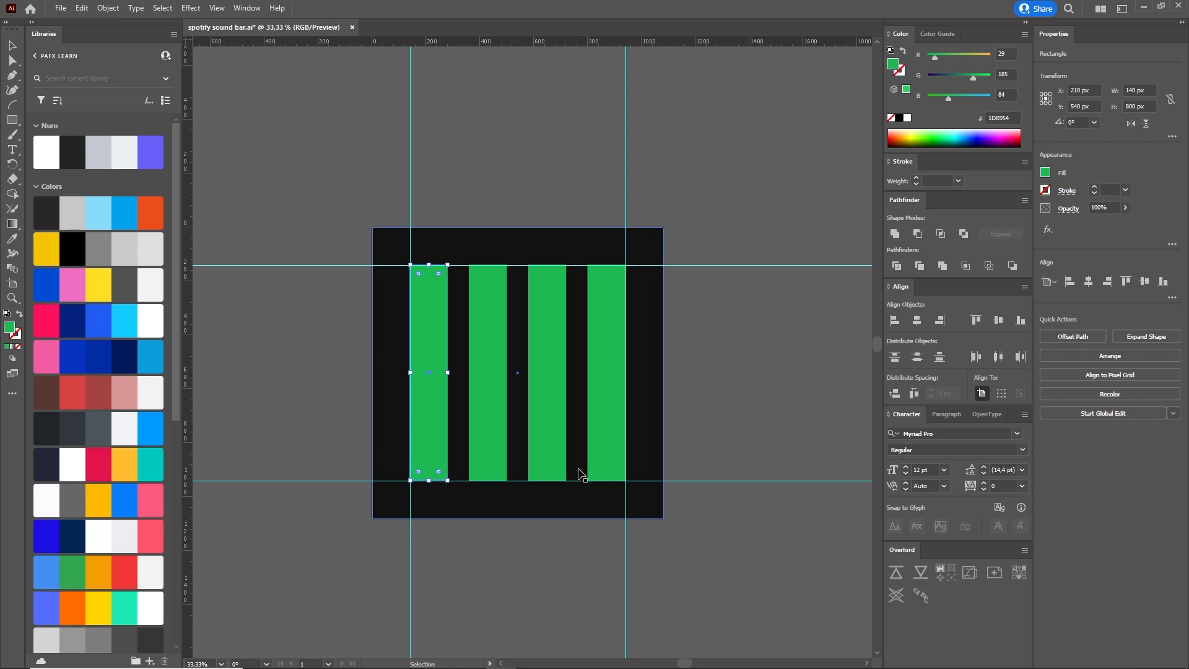
click(763, 545)
drag(422, 321, 451, 330)
click(453, 333)
click(516, 333)
click(577, 337)
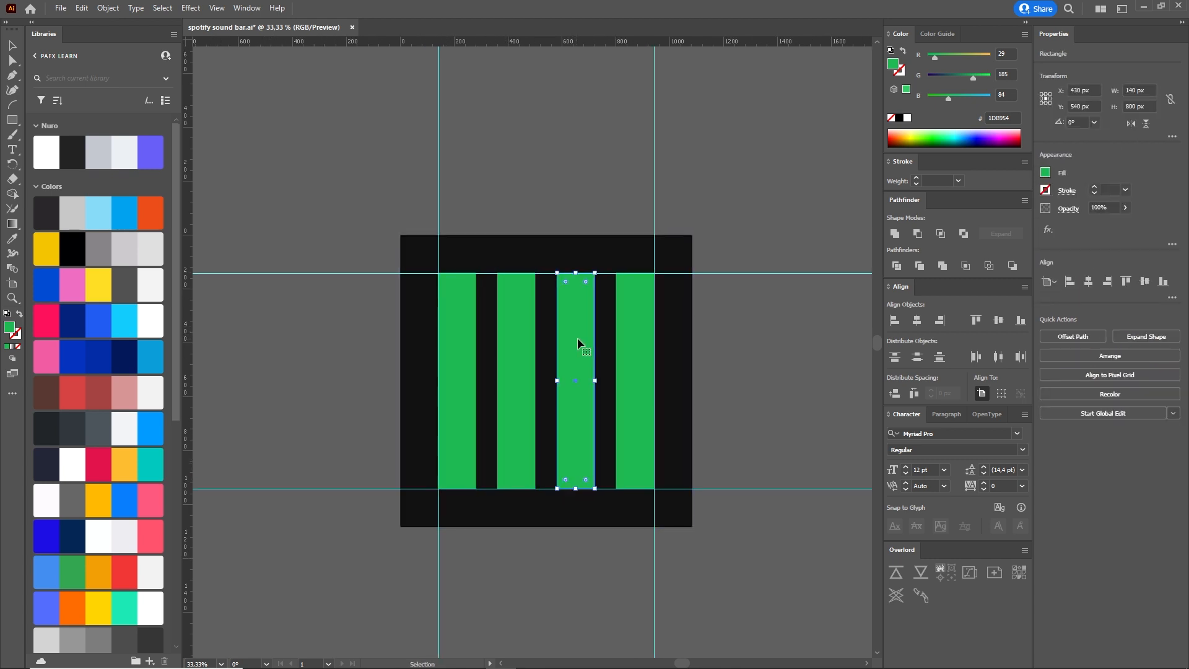
click(629, 336)
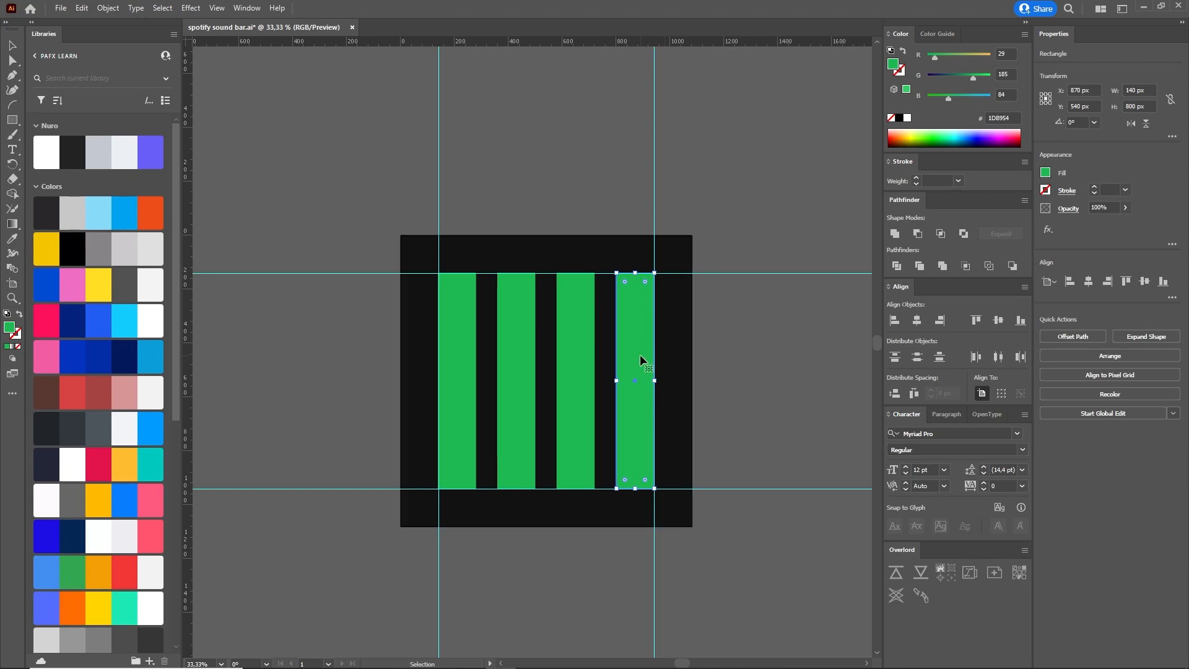
- Compare the widths of the four green bars, from the first to the last
key(alt+Tab)
key(alt+Tab)
click(385, 387)
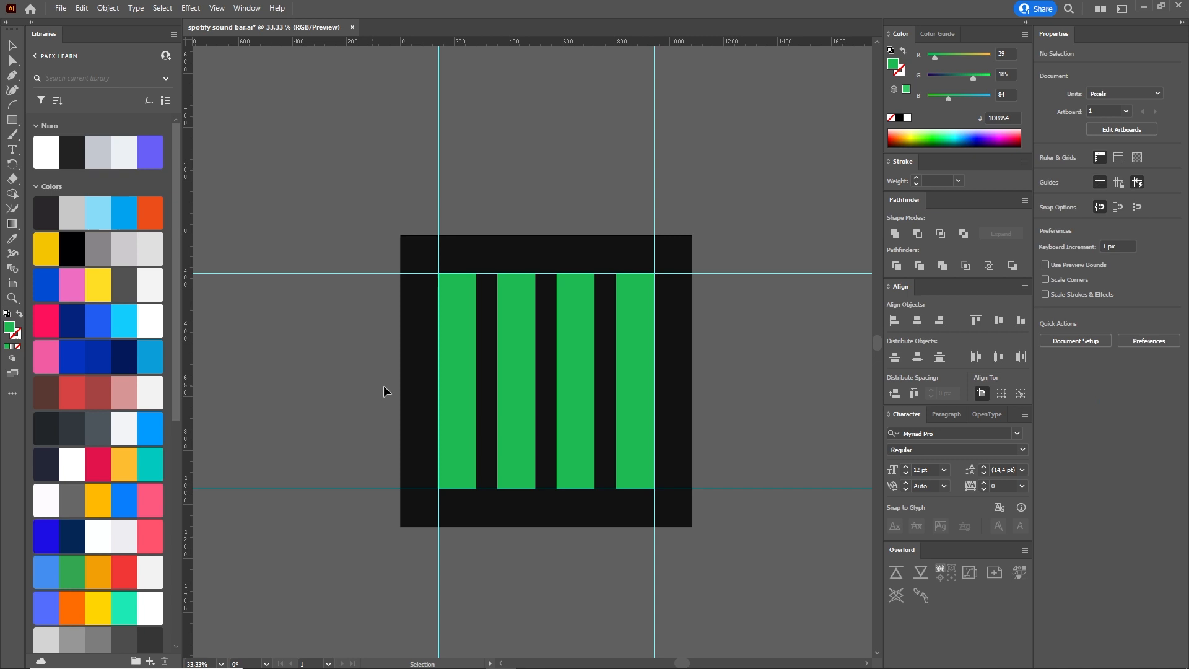
click(446, 370)
click(1142, 90)
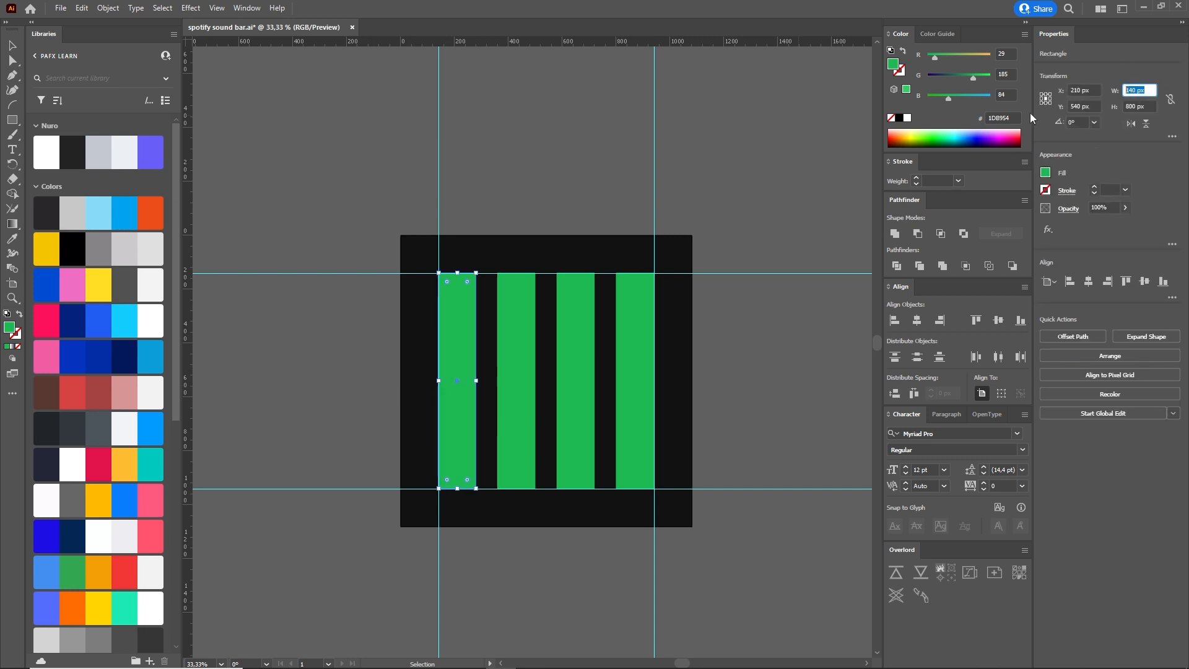
click(504, 304)
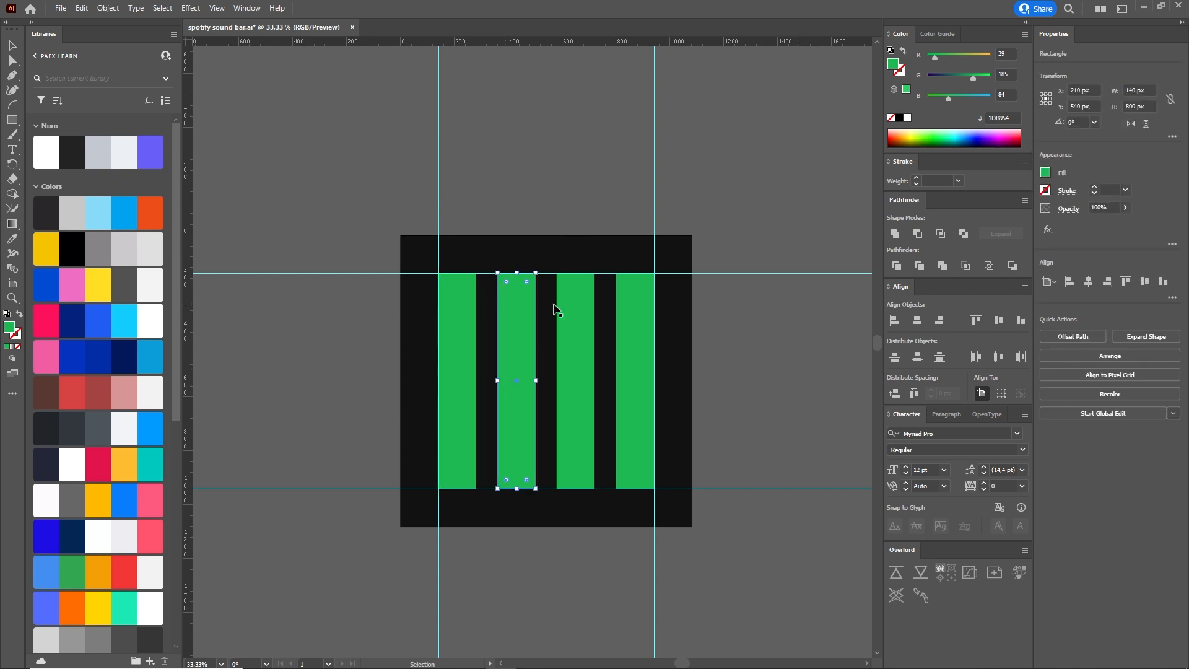
click(573, 310)
click(633, 311)
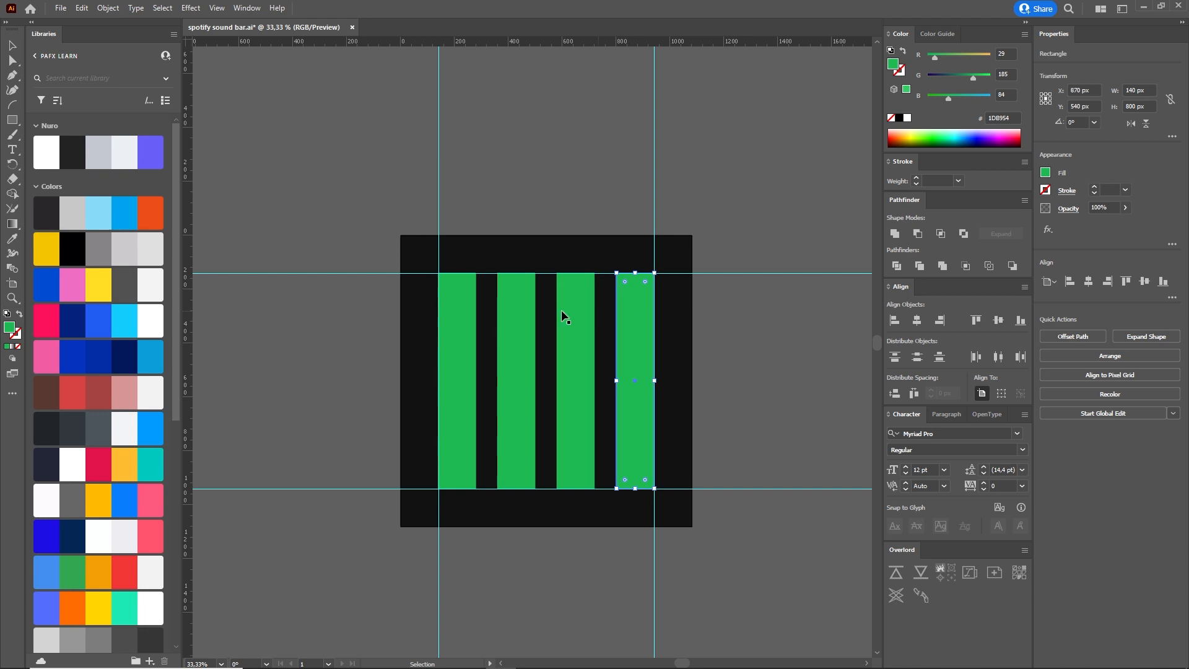
- Fill the gap between the first two bars with a copy narrowed to 80 px to check the spacing, and delete it
click(465, 323)
drag(458, 321, 501, 319)
drag(515, 380, 499, 384)
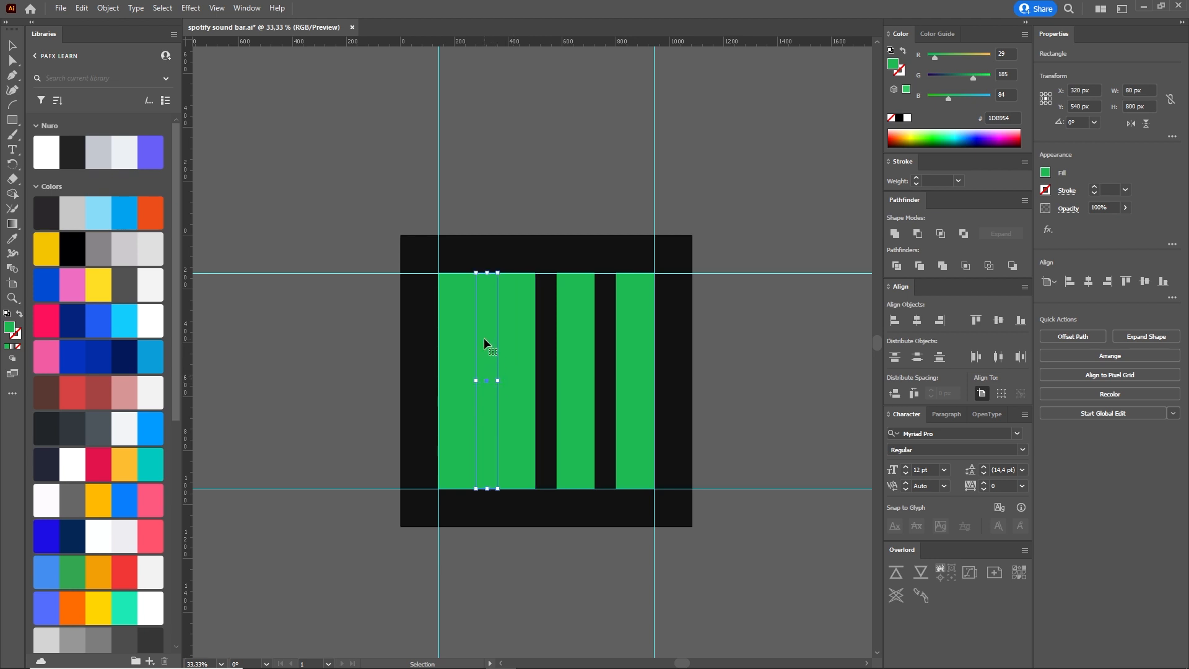
key(Delete)
- Select each green bar individually to check that all four are separate shapes, and clear the selection
click(458, 323)
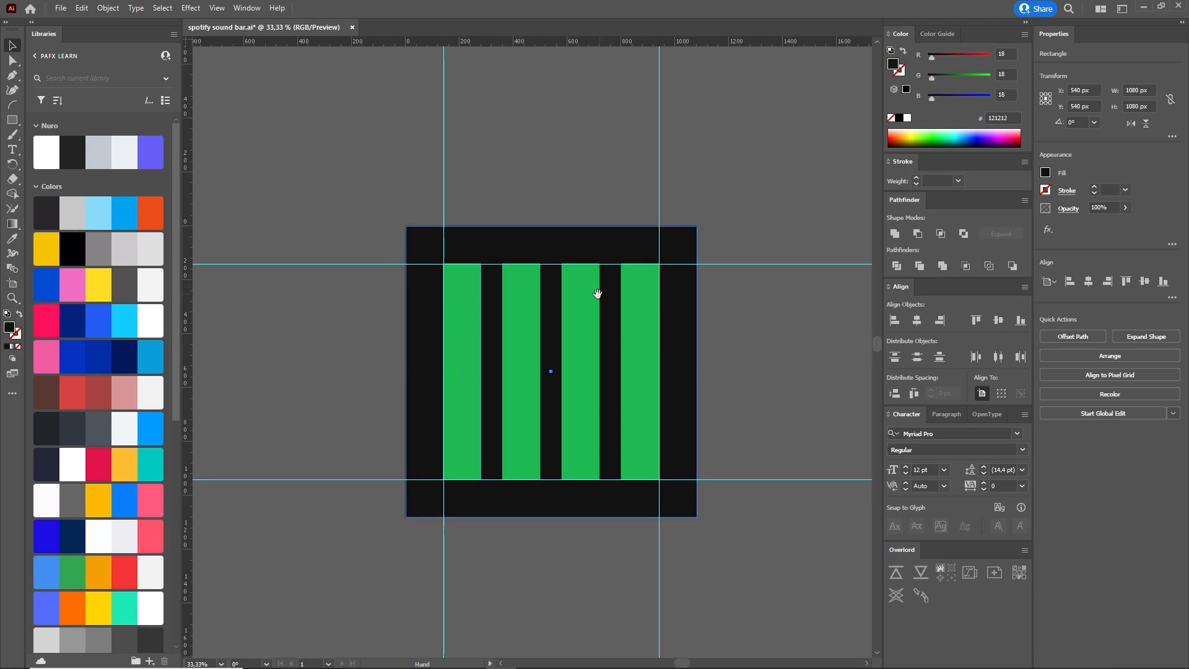
drag(565, 286, 595, 295)
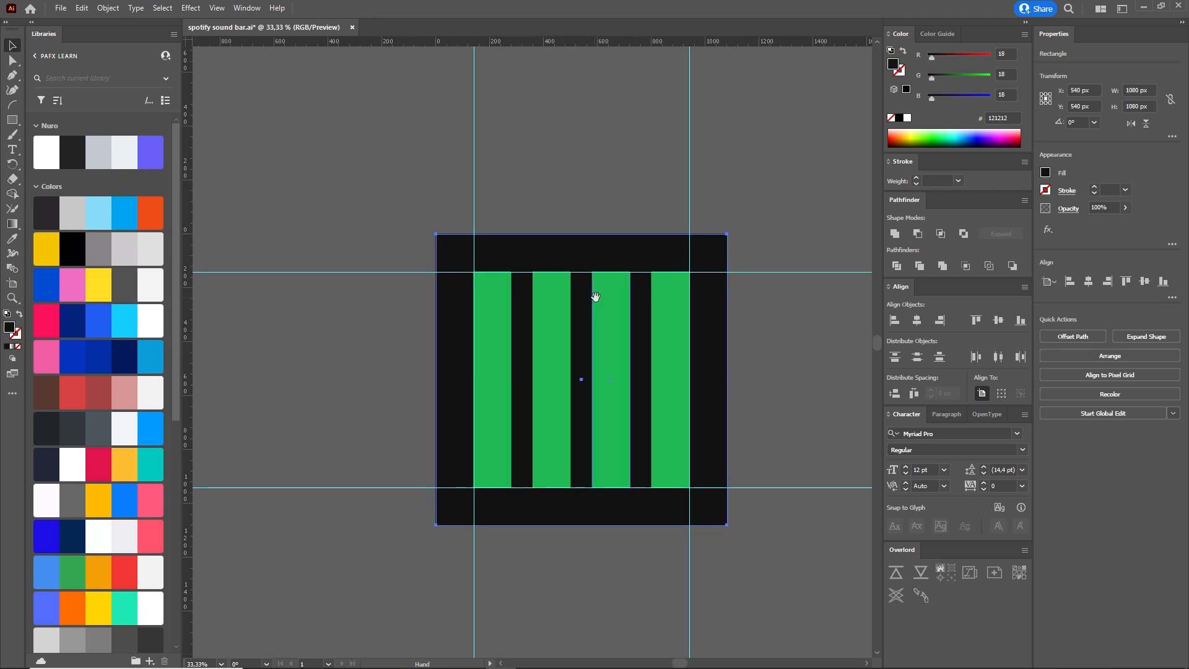
click(497, 313)
click(542, 310)
click(606, 307)
click(665, 304)
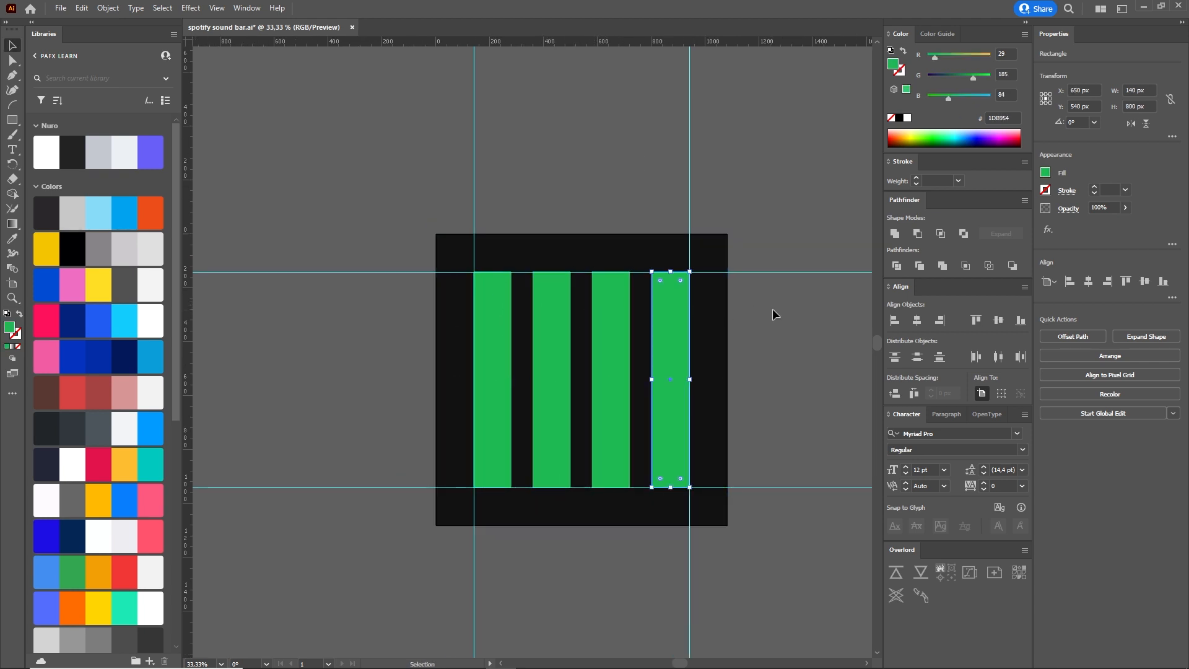
click(772, 309)
click(681, 311)
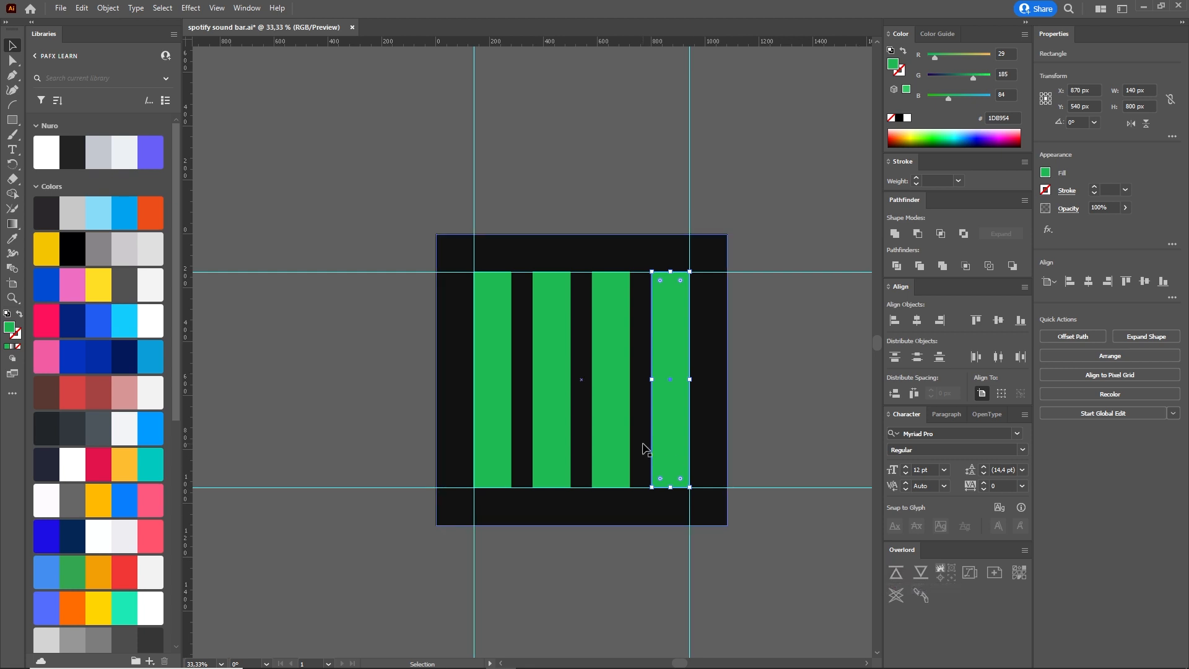
key(ctrl+shift+a)
- Select the dark background square together with all four green bars
click(451, 348)
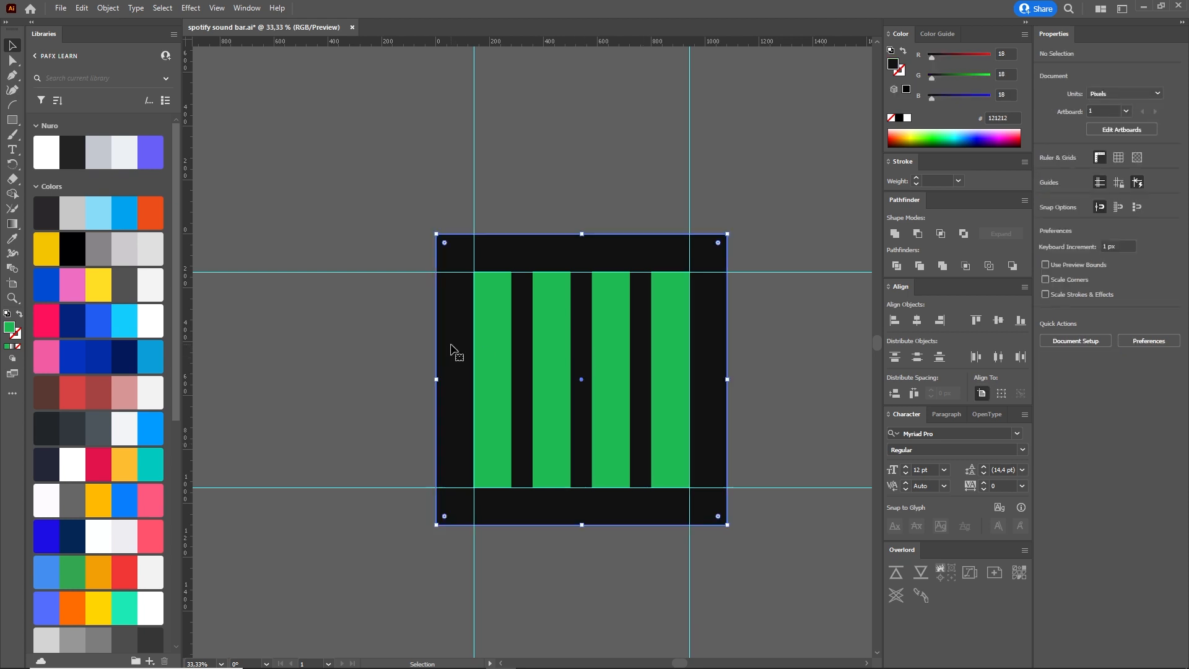
shift+click(497, 347)
shift+click(557, 347)
shift+click(600, 344)
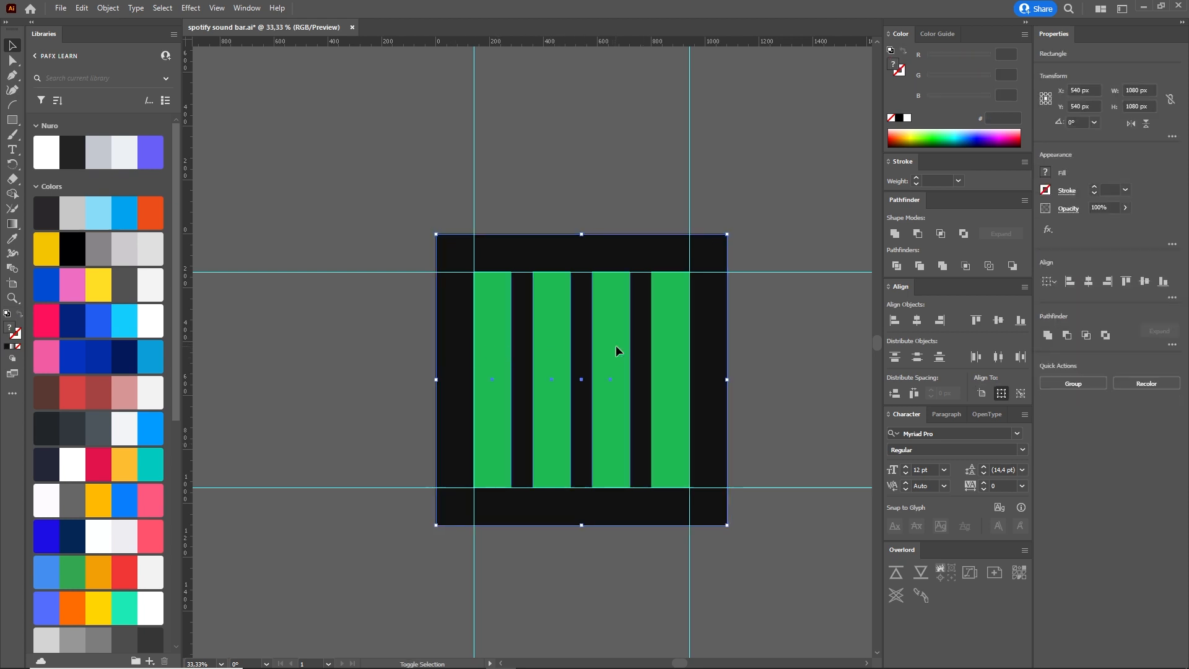
shift+click(672, 343)
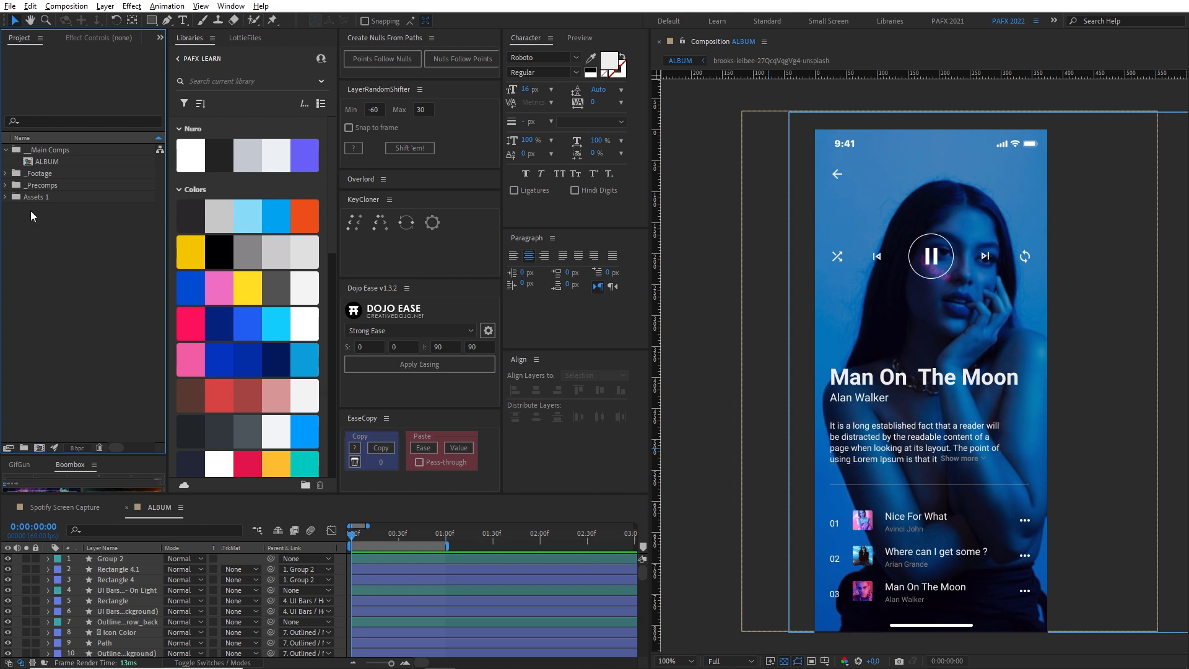
- Create a 1080 × 1080 px composition named "Bar Animation 01" with a duration of 0:00:03:00
click(39, 447)
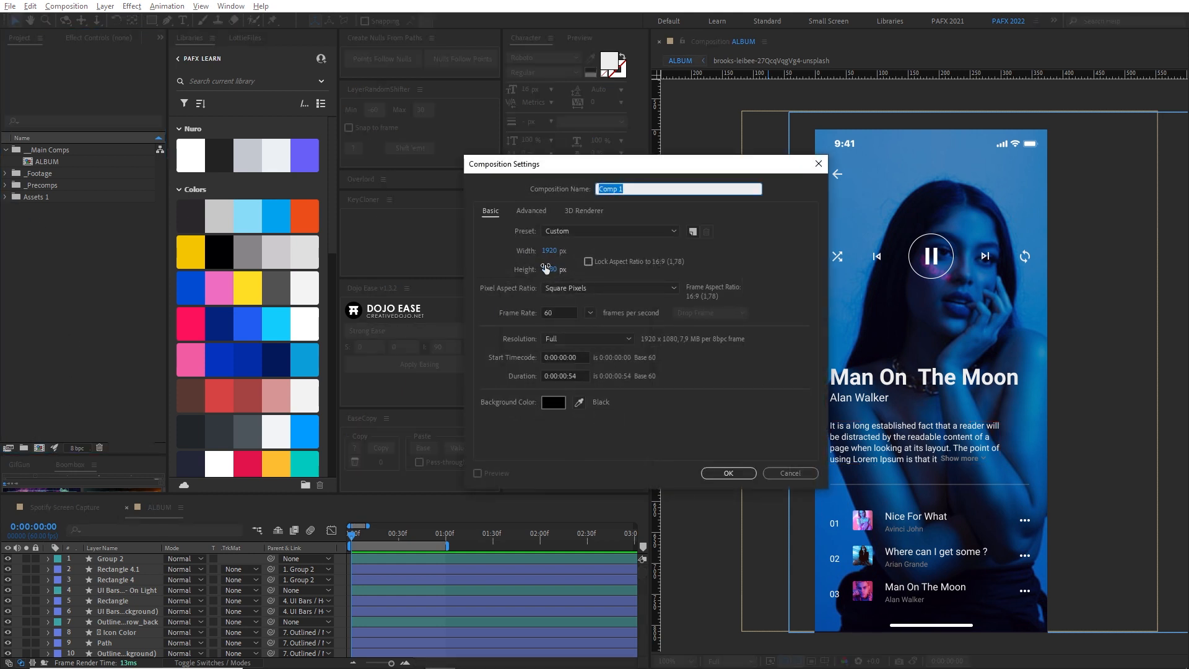
click(553, 250)
text(1080)
key(Tab)
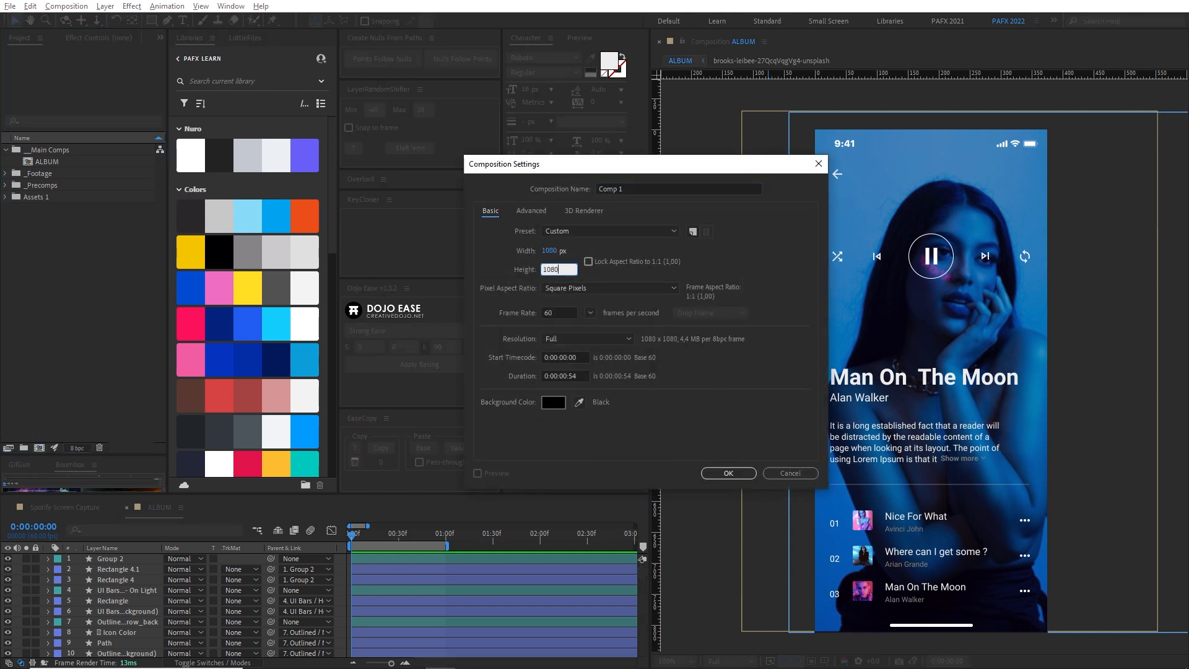
click(666, 185)
key(ctrl+a)
text(A)
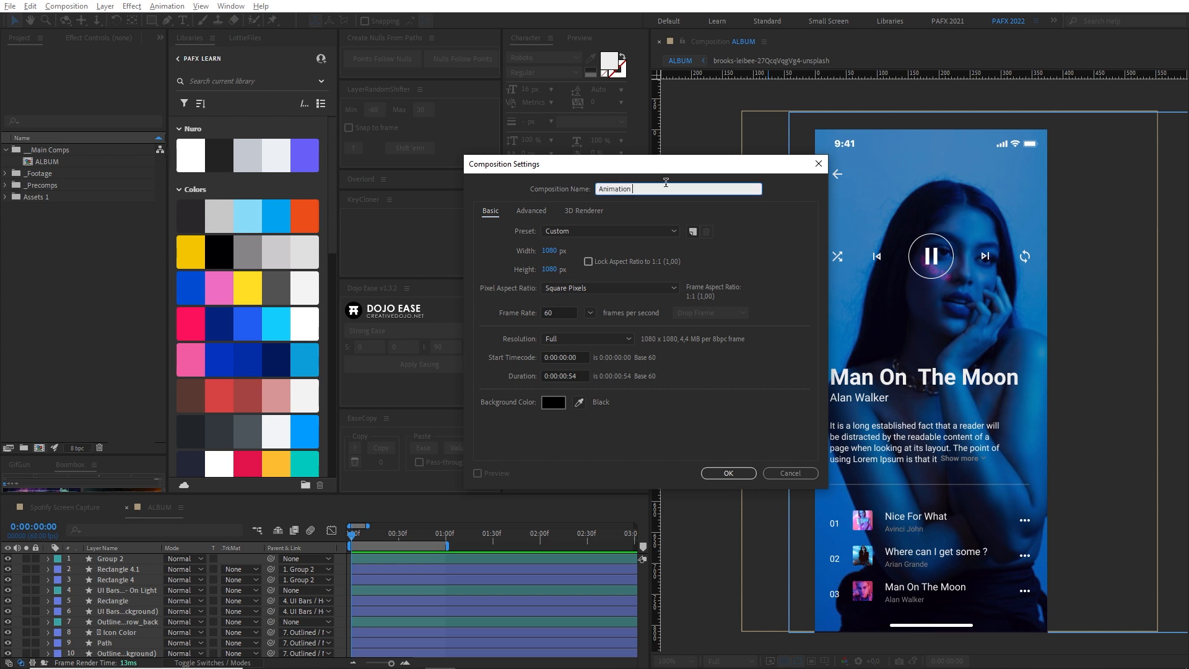
key(ctrl+a)
text(Bar)
click(565, 376)
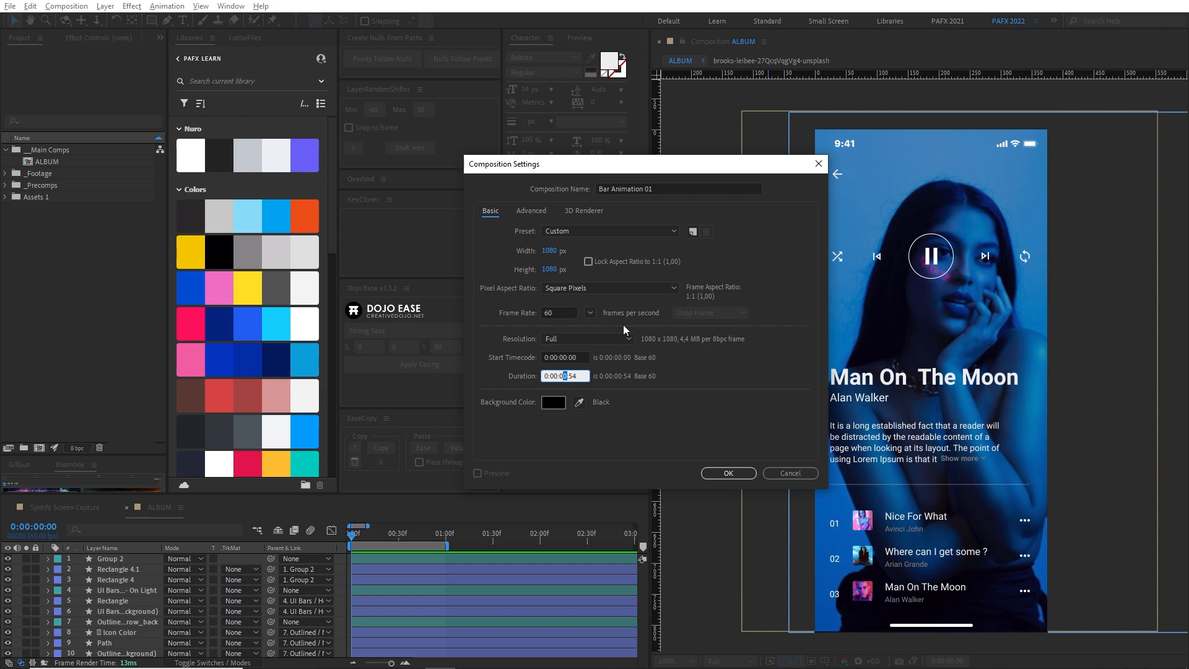
text(3:00)
key(Return)
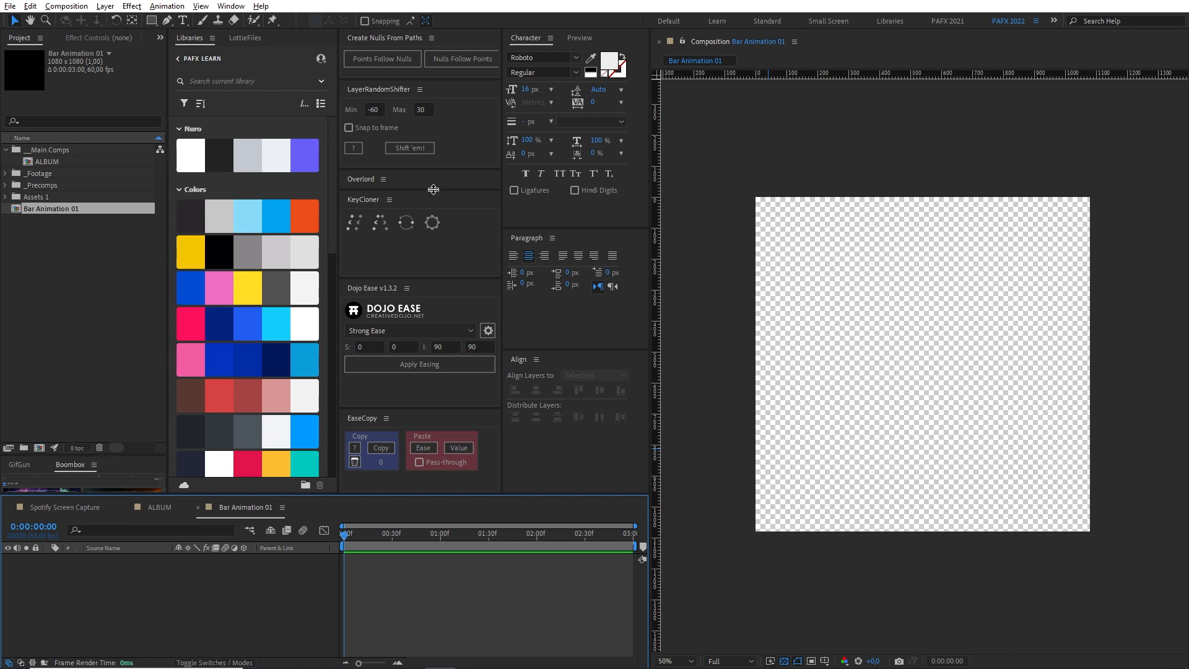
- Pull the selected Illustrator shapes into the Bar Animation 01 composition with Overlord
drag(433, 190, 433, 231)
click(379, 202)
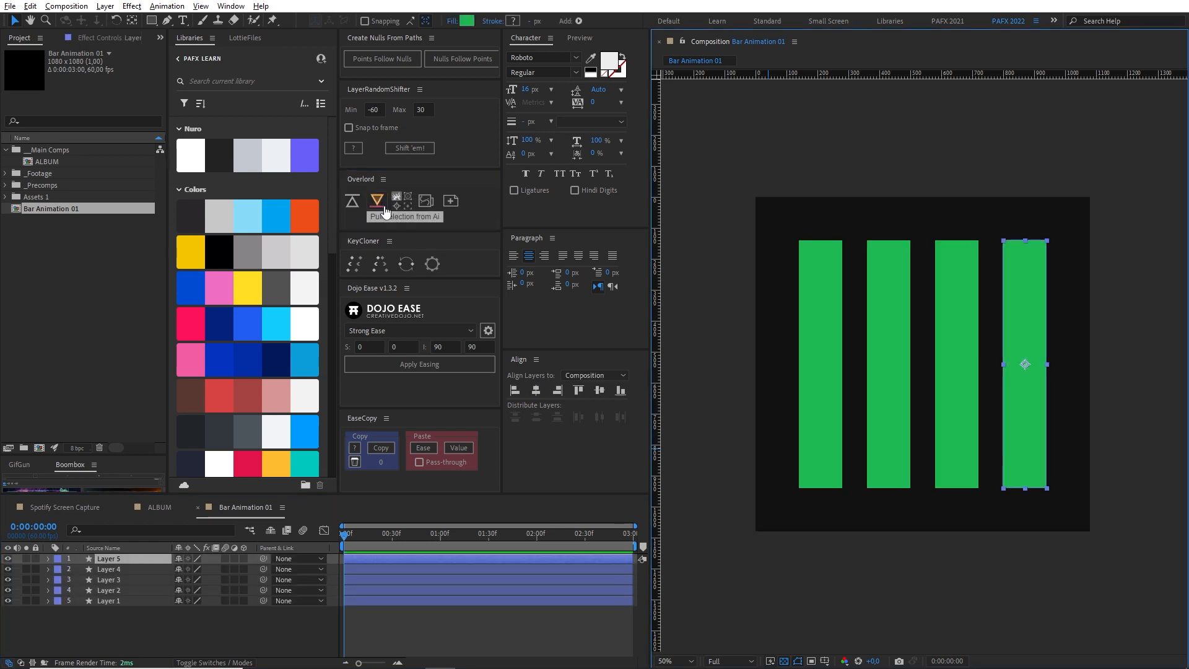
- Rename the background square's layer to "bg" and the first bar's layer to "Bar 01"
click(128, 602)
key(Return)
text(bg)
key(Return)
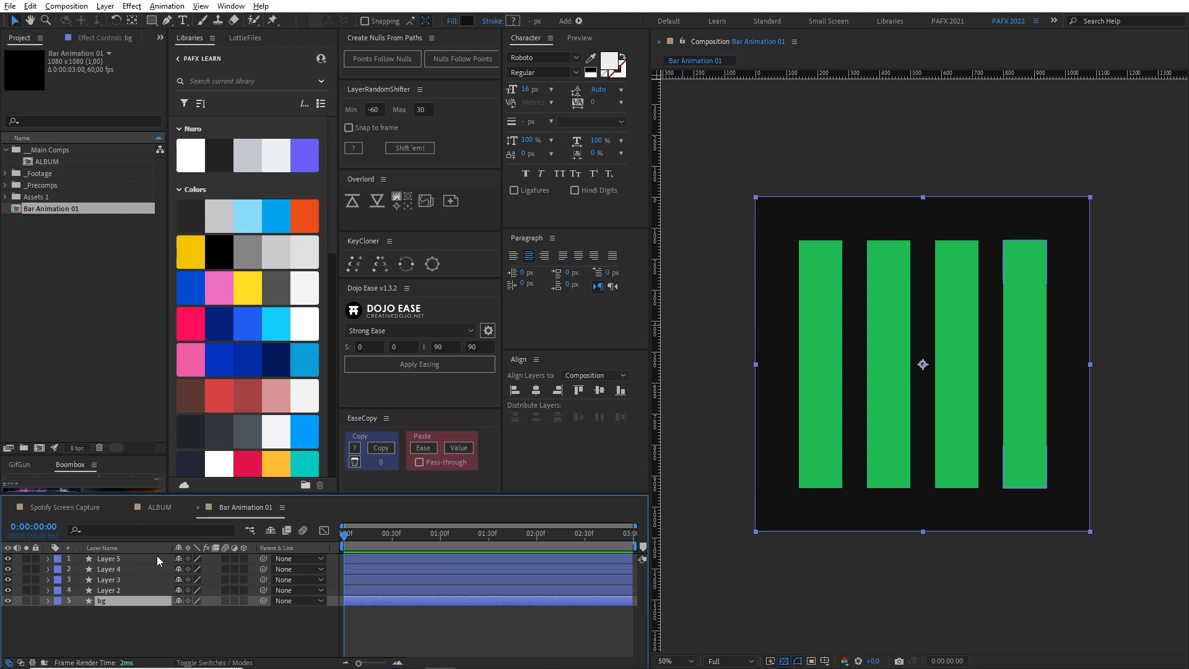
key(ctrl+Up)
key(Return)
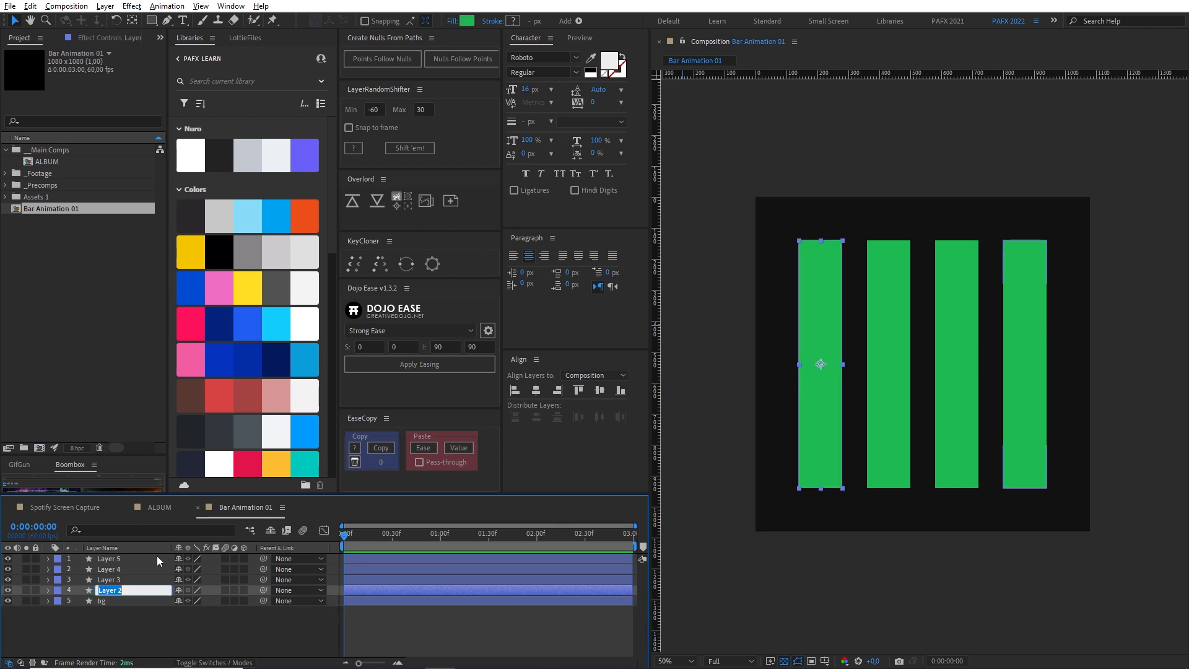
text(Bar 01)
key(Return)
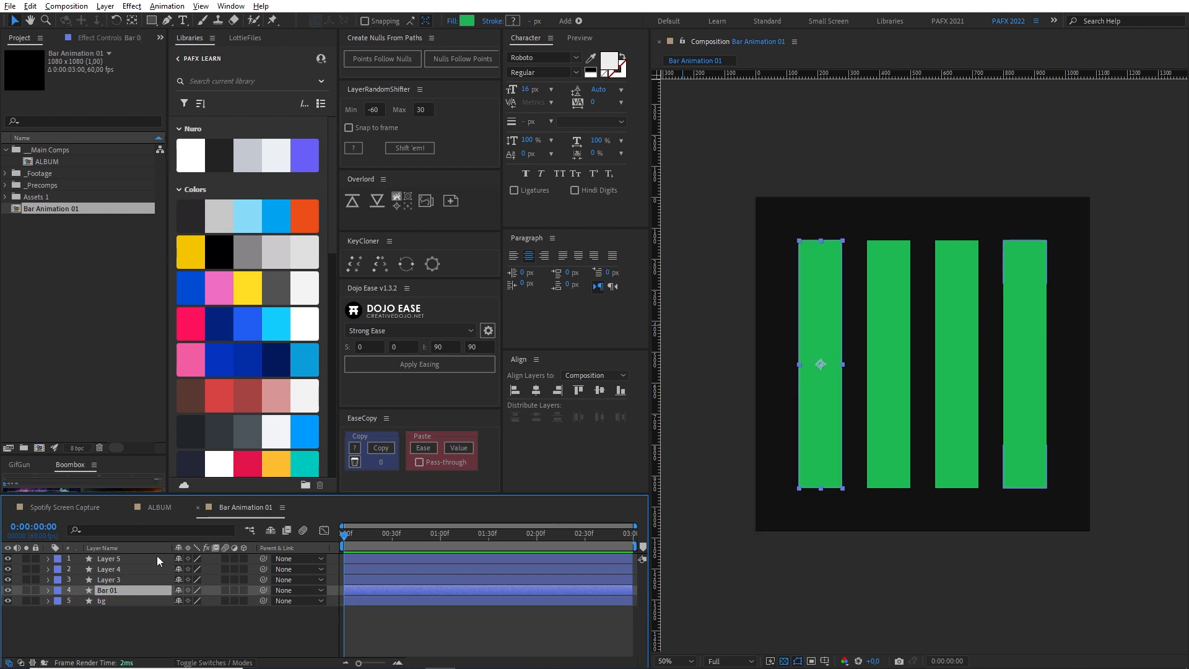
- Rename the second bar's layer to "Bar 02"
key(ctrl+Up)
key(ctrl+Up)
key(ctrl+Down)
key(ctrl+Down)
key(ctrl+Up)
key(ctrl+Down)
key(ctrl+Up)
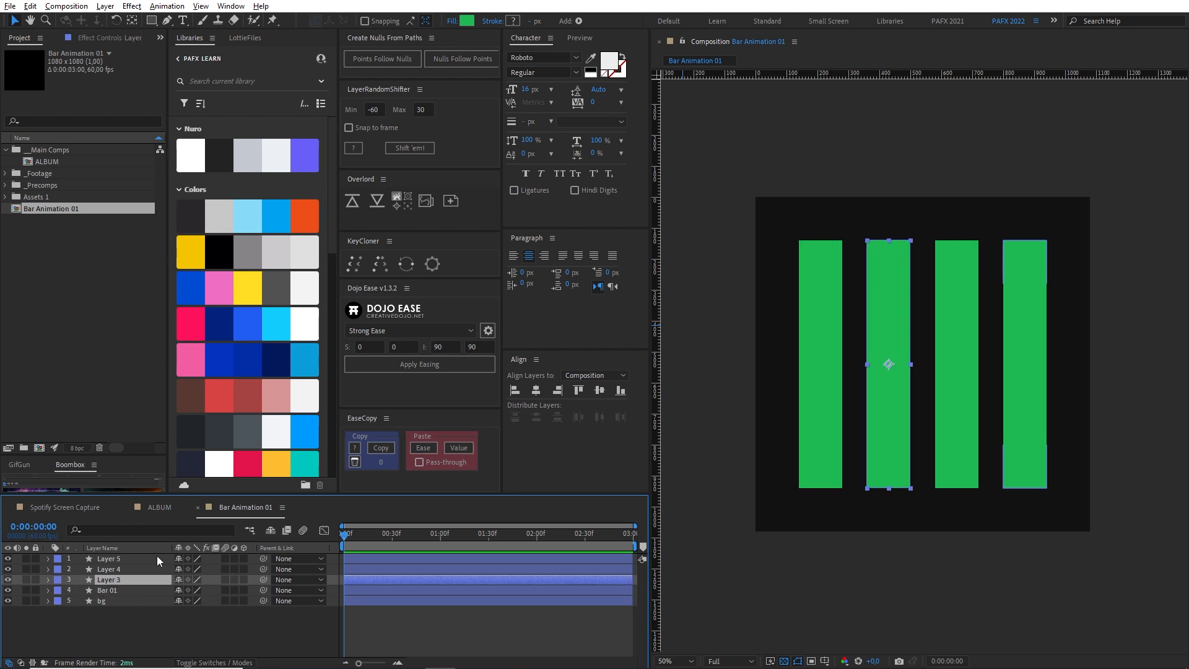
key(Return)
key(BackSpace)
text(Bar 02)
key(Return)
- Rename the third and fourth bar layers to "Bar 03" and "Bar 04"
key(ctrl+Up)
key(Return)
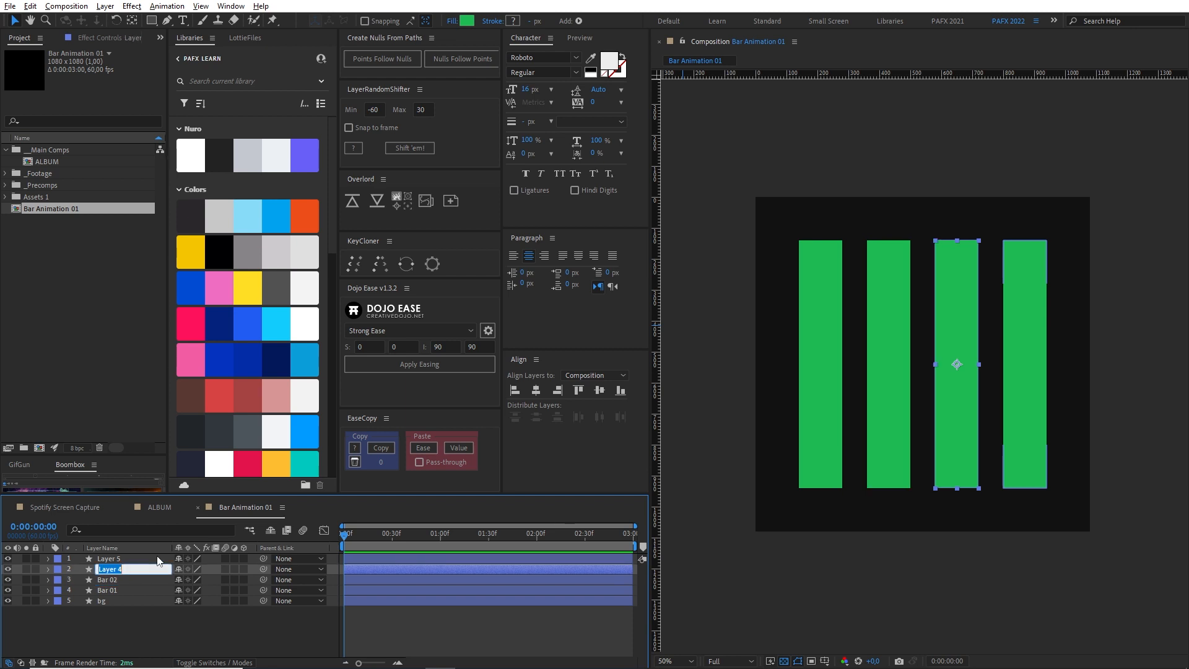
text(Bar 03)
key(Return)
key(ctrl+Up)
key(Return)
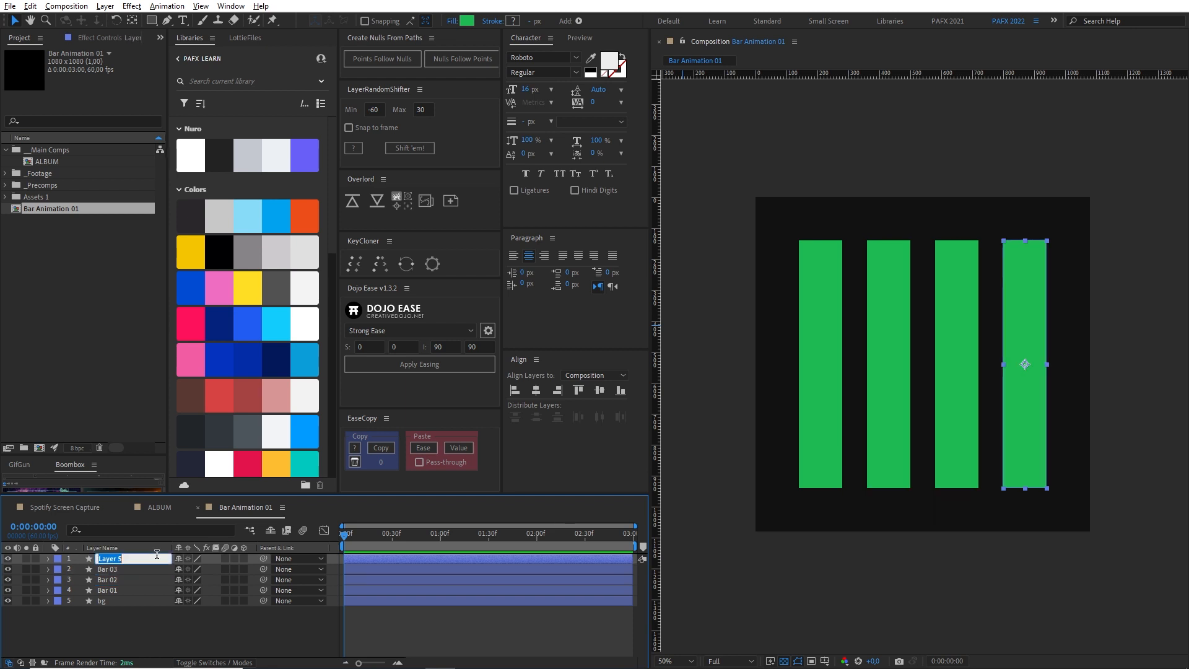
text(Bar 04)
key(Return)
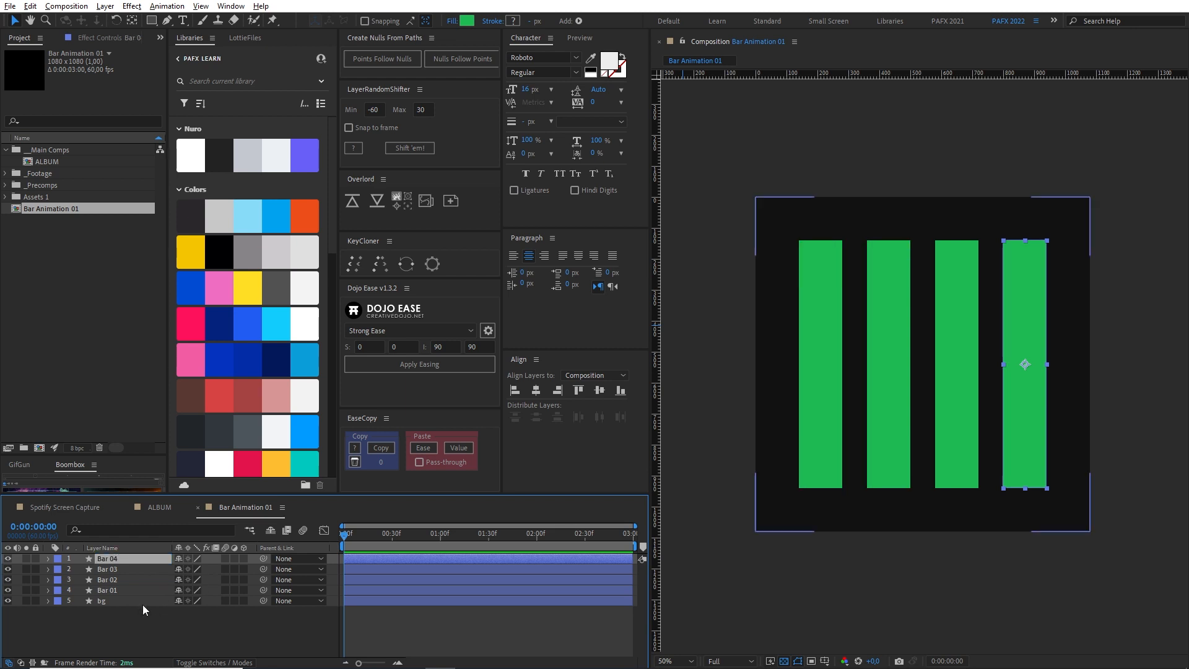
- Give the four bar layers an orange label colour and the bg layer a red one
click(117, 601)
click(116, 590)
shift+click(124, 560)
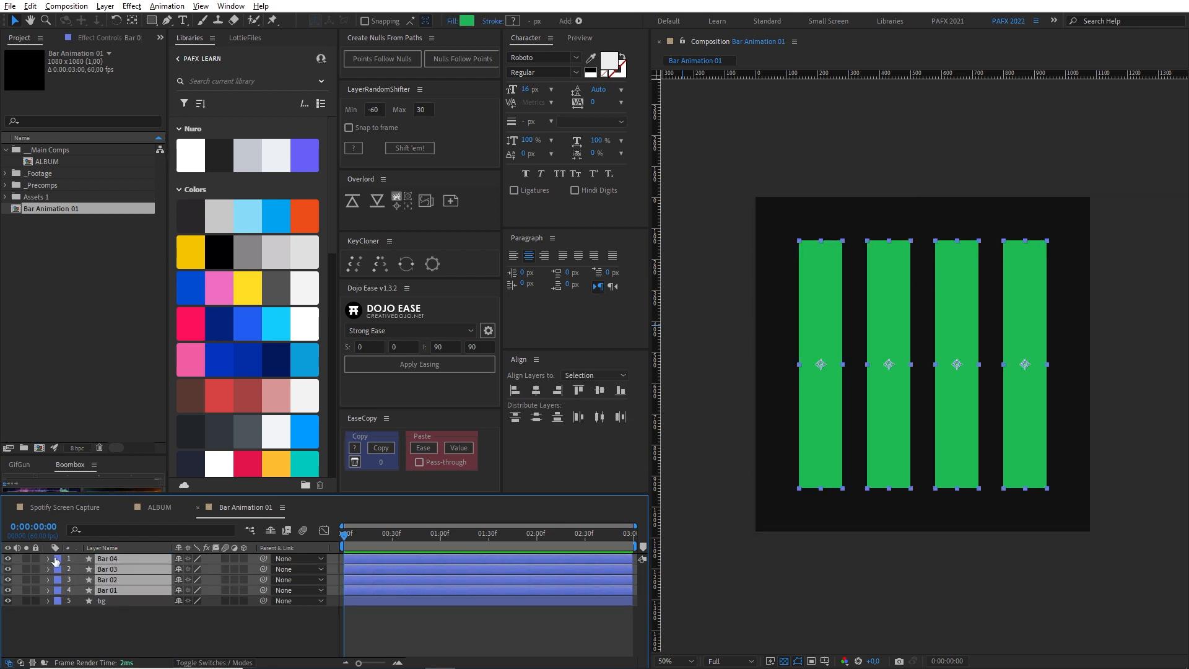
click(57, 568)
click(106, 432)
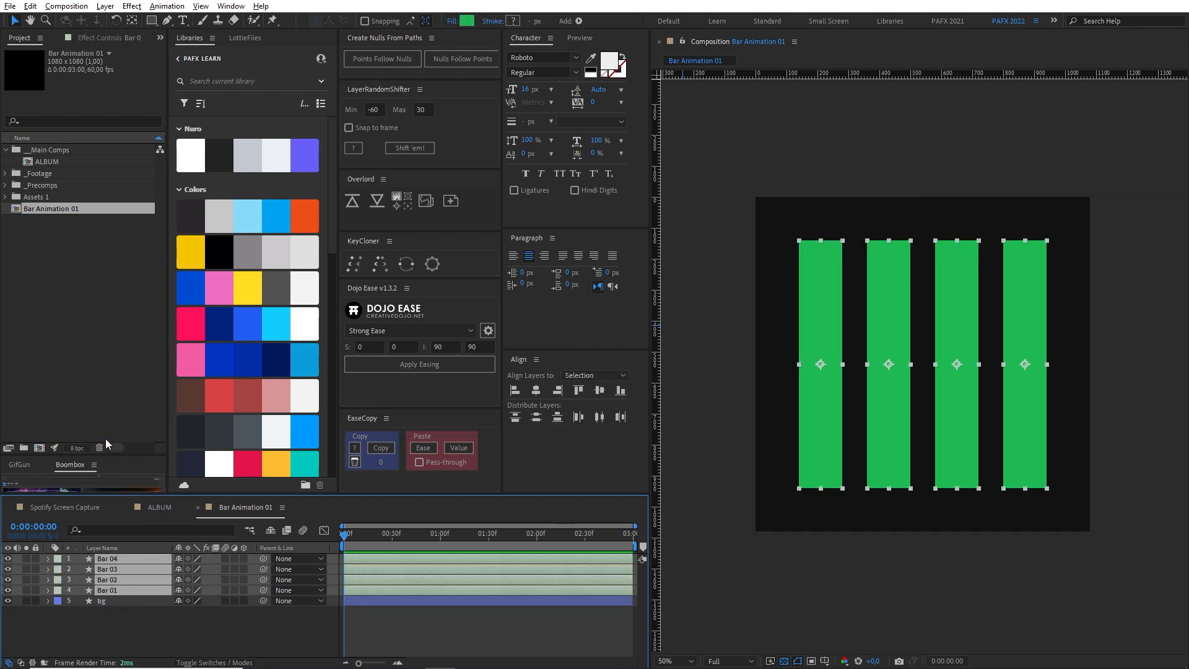
click(52, 560)
drag(52, 565, 56, 593)
click(57, 590)
click(103, 519)
click(129, 598)
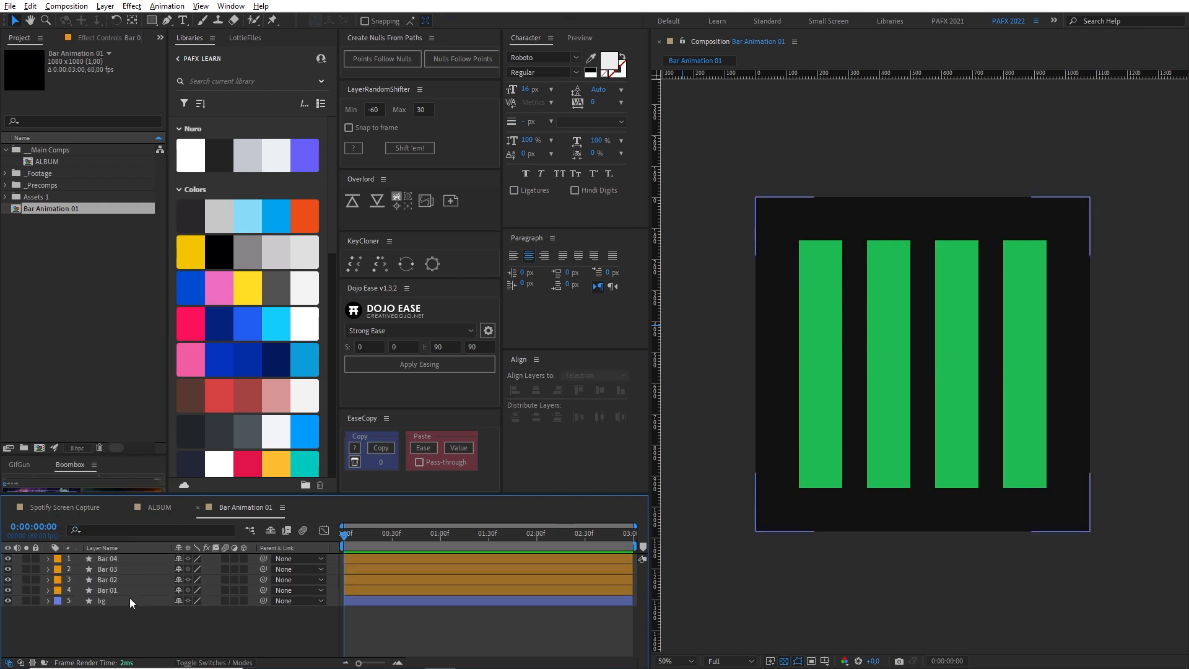
click(353, 626)
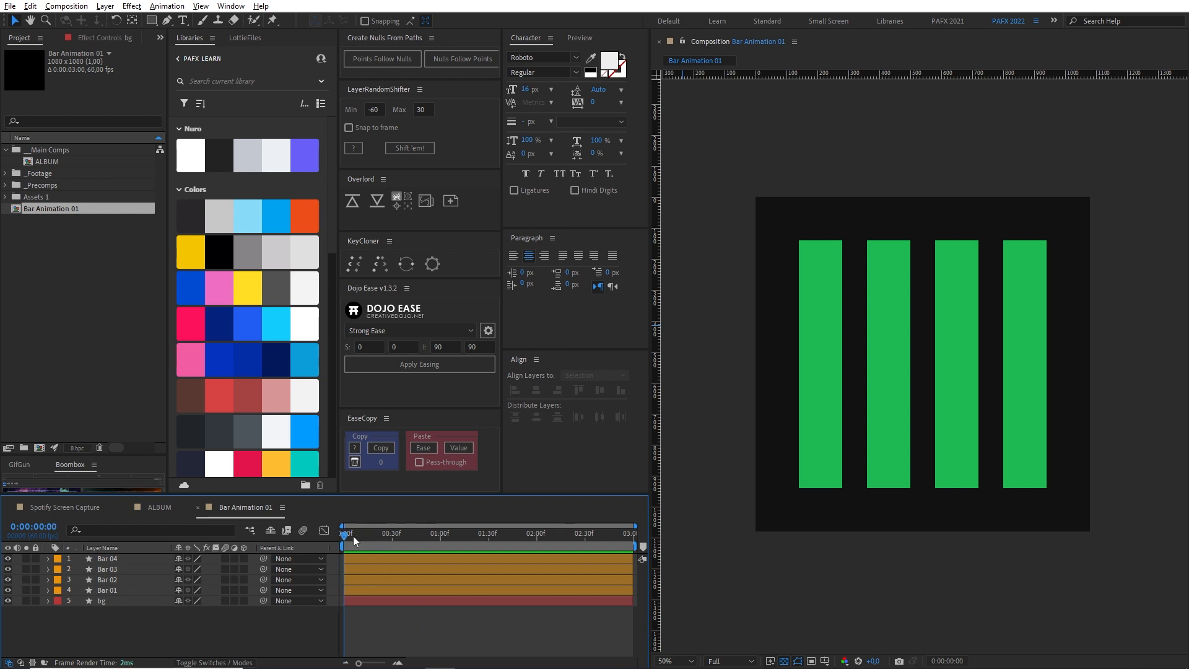
- Play and scrub the Spotify Screen Capture composition to study how the reference bars move
click(64, 507)
click(446, 535)
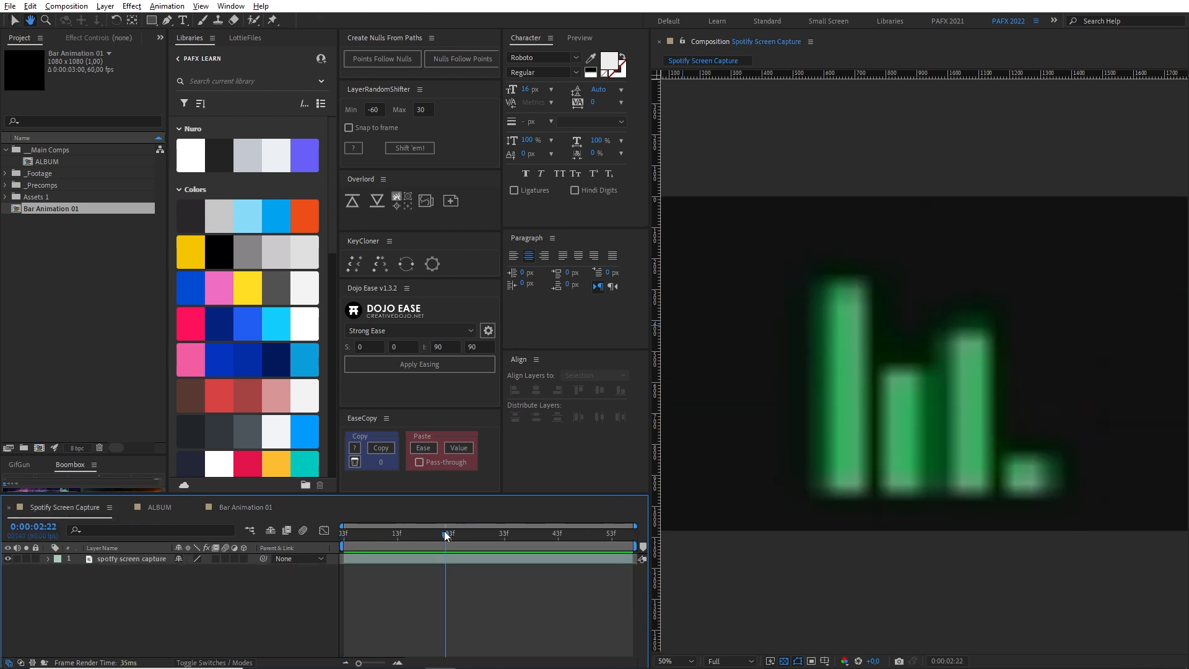
key(space)
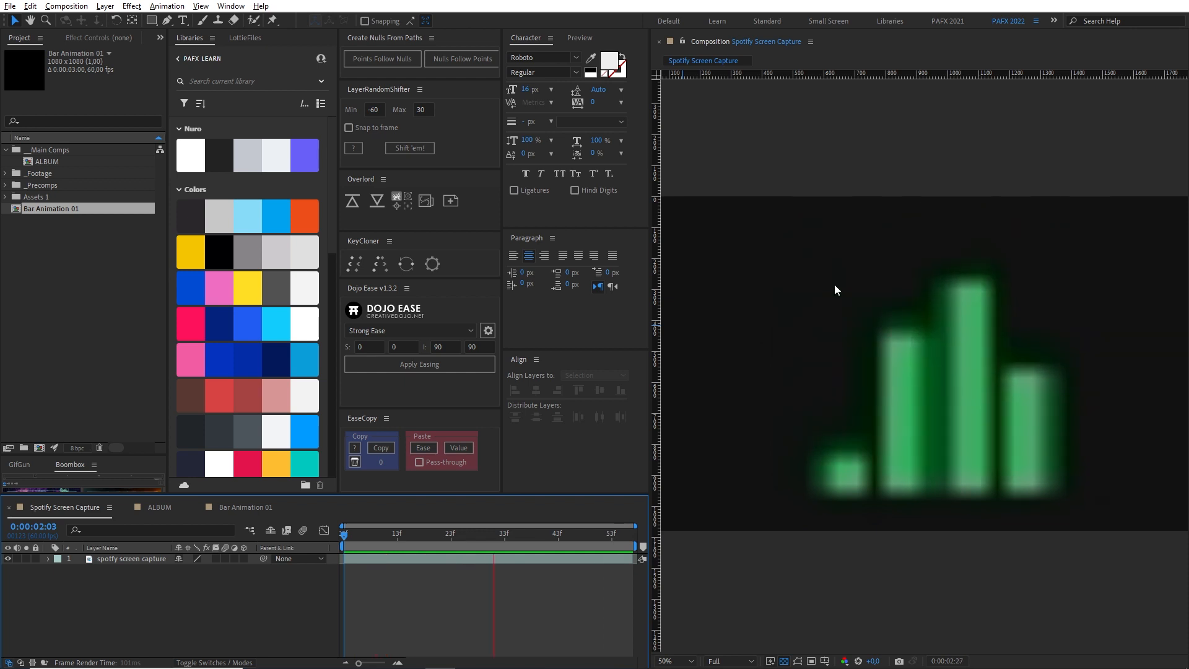
click(384, 540)
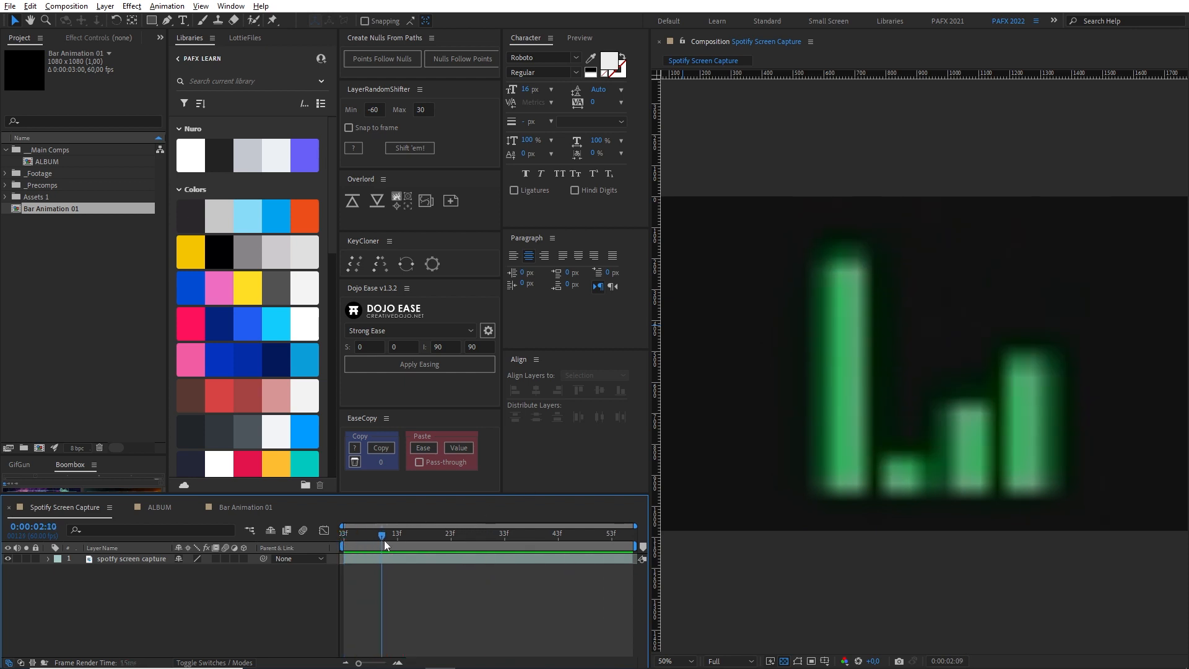
drag(384, 540, 490, 557)
key(space)
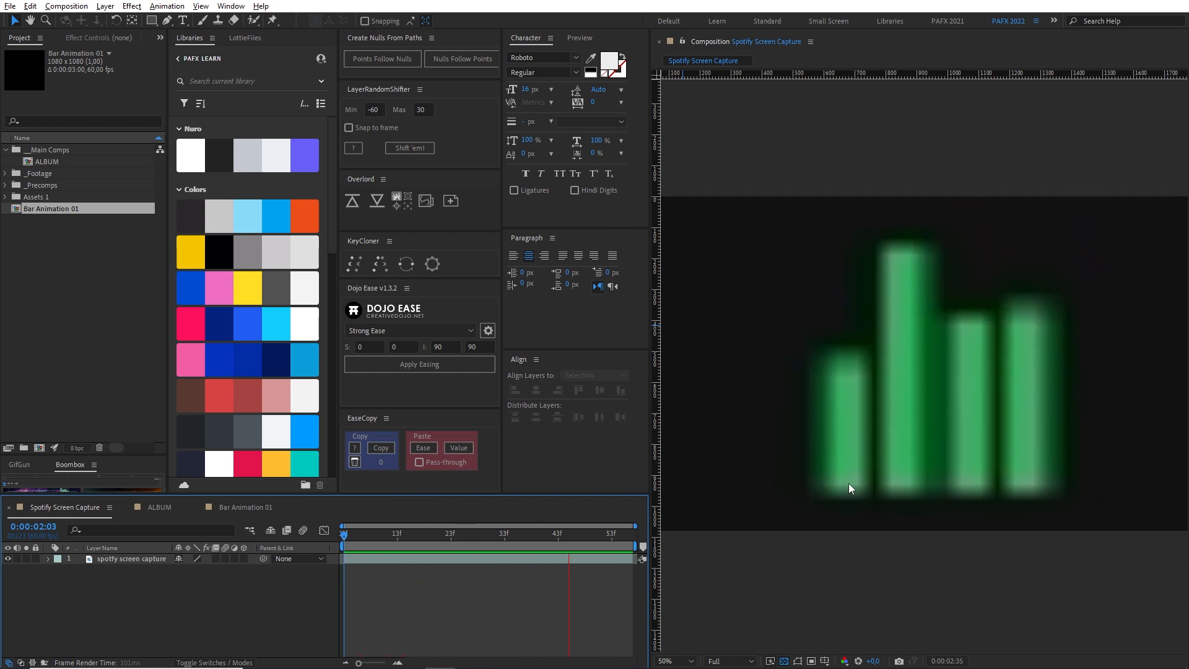
- Go through the reference footage frame by frame from 0:00:02:36 to examine how the bar heights change
drag(422, 537, 519, 556)
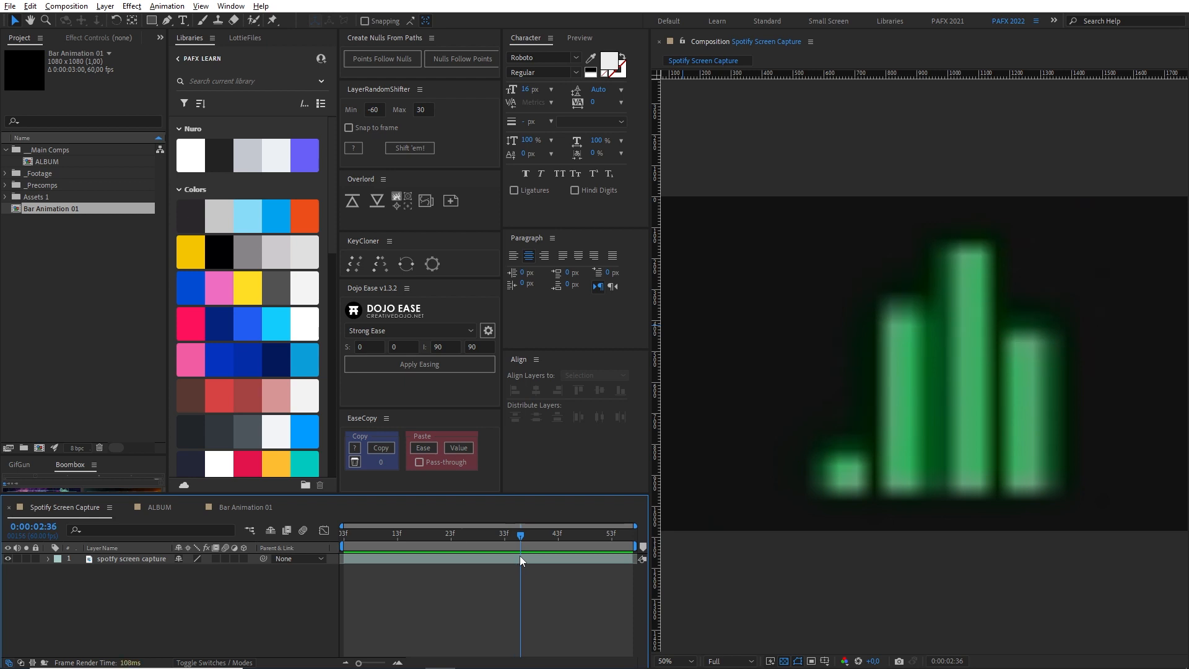
key(Page_Down)
key(Page_Down)
key(Page_Down)
key(Page_Down)
key(Page_Down)
key(Page_Down)
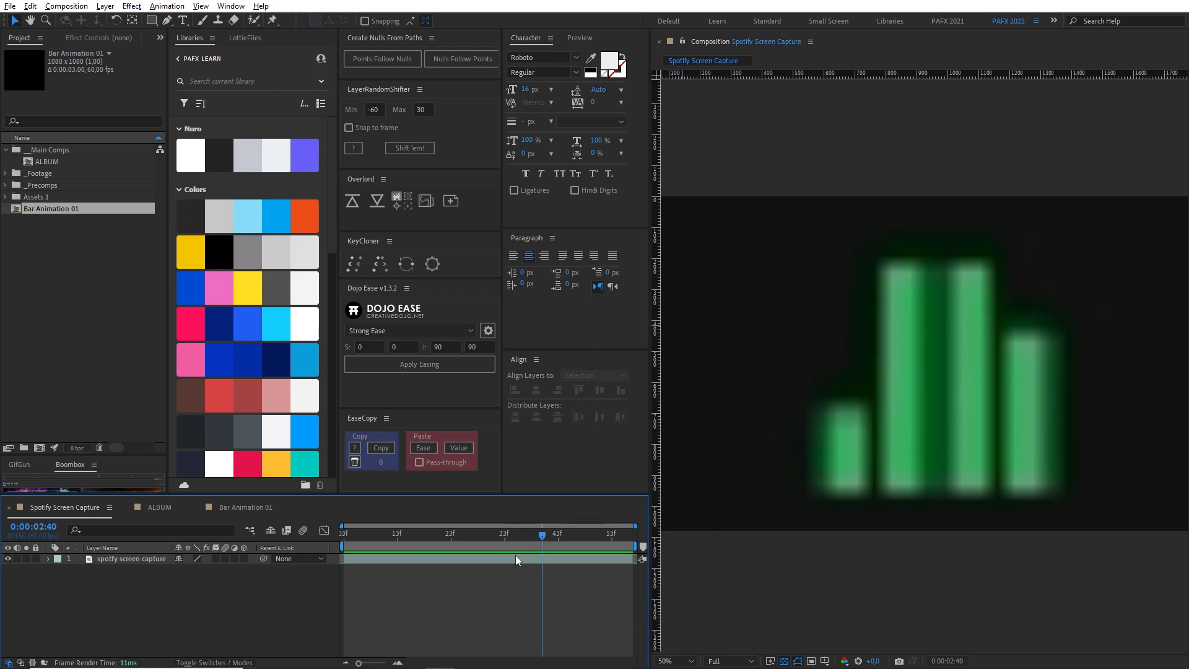
key(Page_Down)
key(Page_Down)
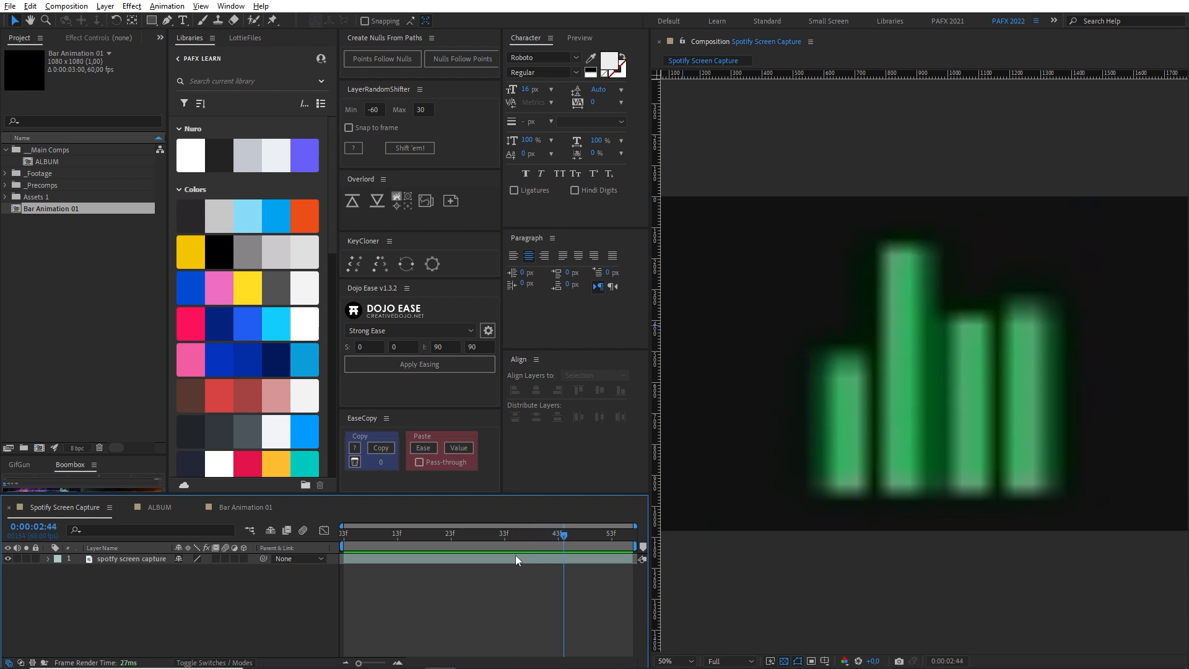
drag(558, 539, 488, 543)
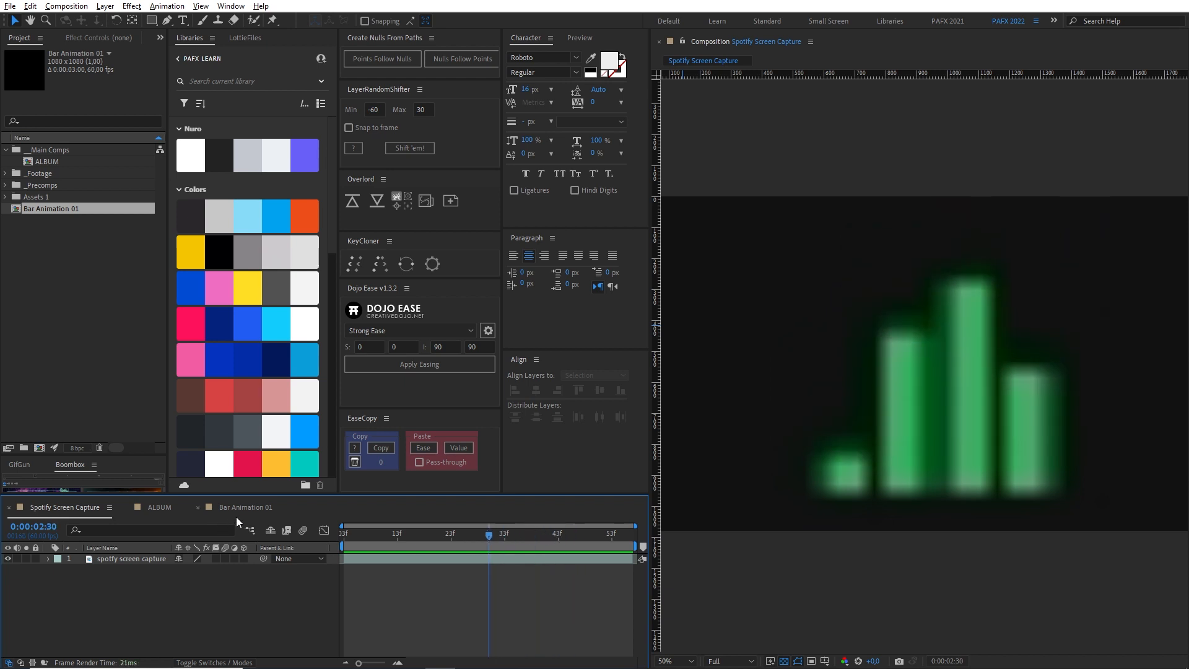
- Check the Spotify Screen Capture composition's settings and scrub the footage back to its start at 0:00:02:03
key(ctrl+k)
click(789, 474)
drag(500, 545, 479, 545)
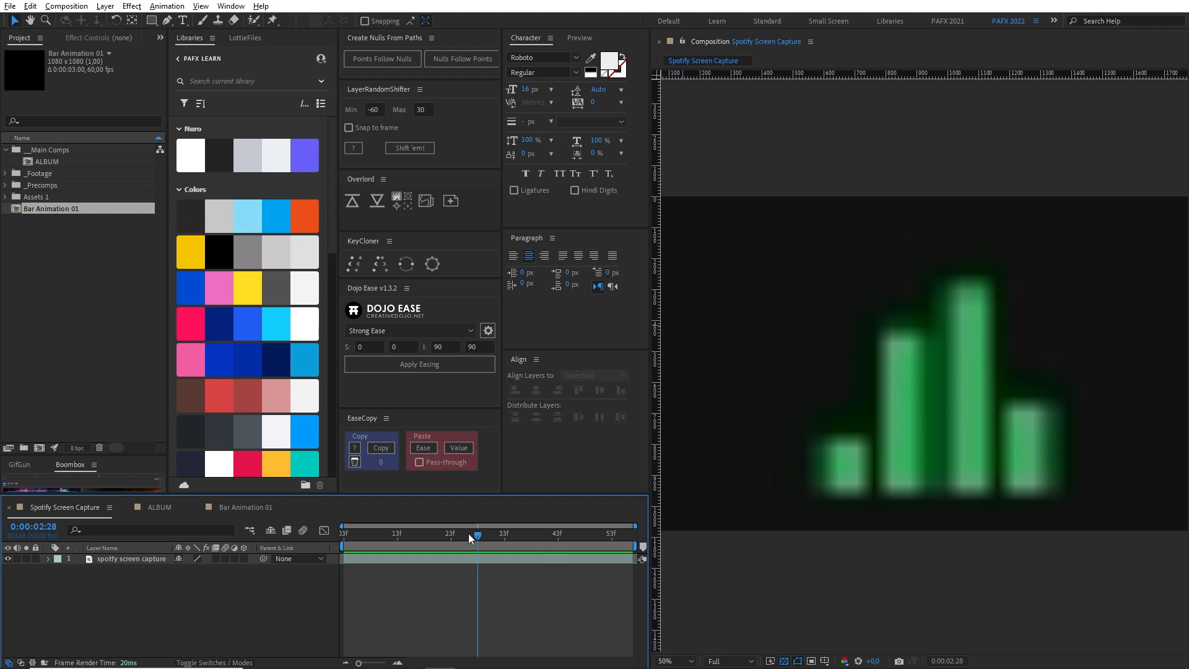
mouse_move(478, 537)
mouse_down()
mouse_move(496, 540)
mouse_move(481, 546)
mouse_up()
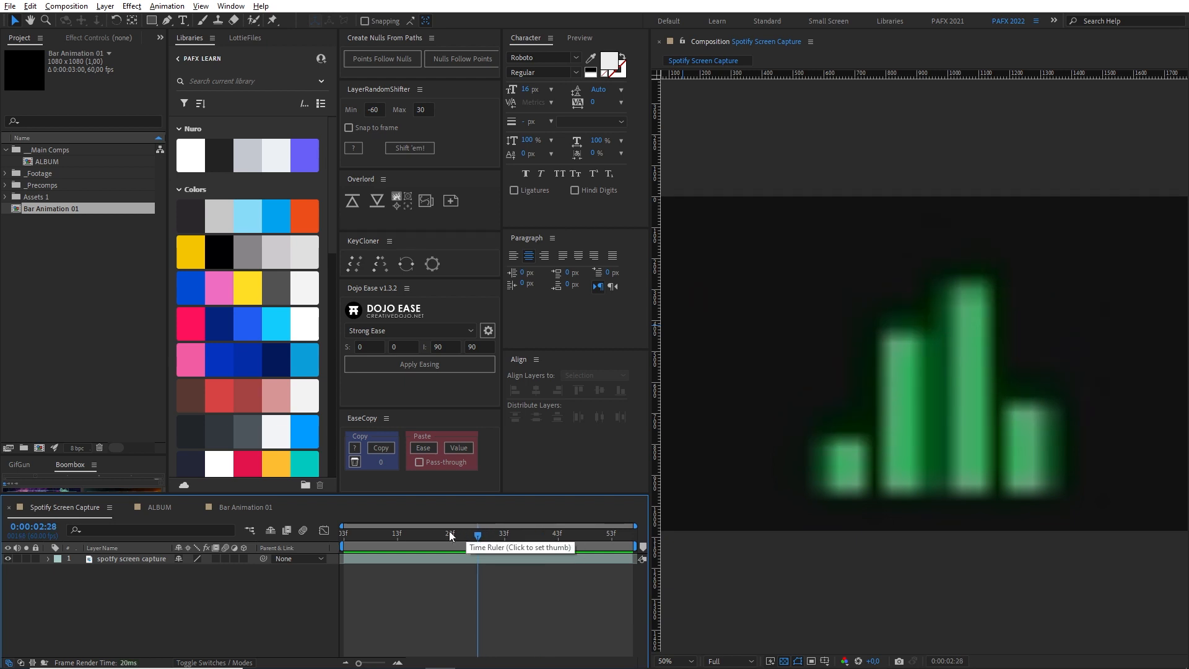
click(396, 541)
drag(395, 541, 319, 551)
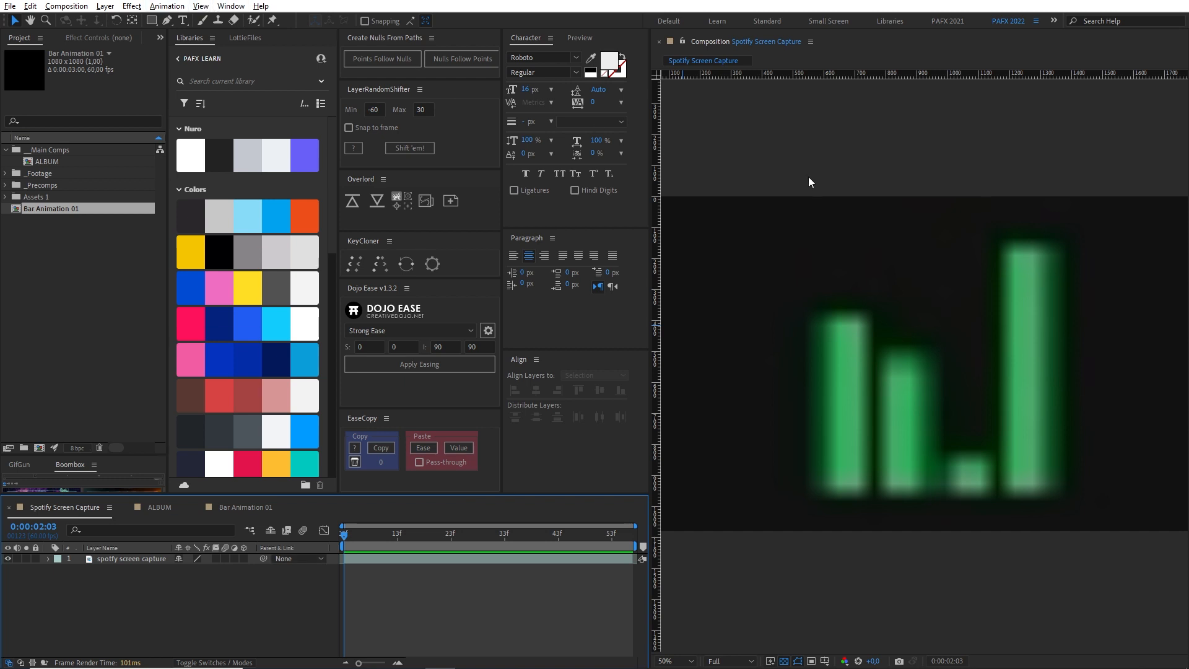
- Mark the bars' base, lowest, middle and peak heights in the reference with five horizontal guides, and compare them across the footage
drag(800, 74, 864, 37)
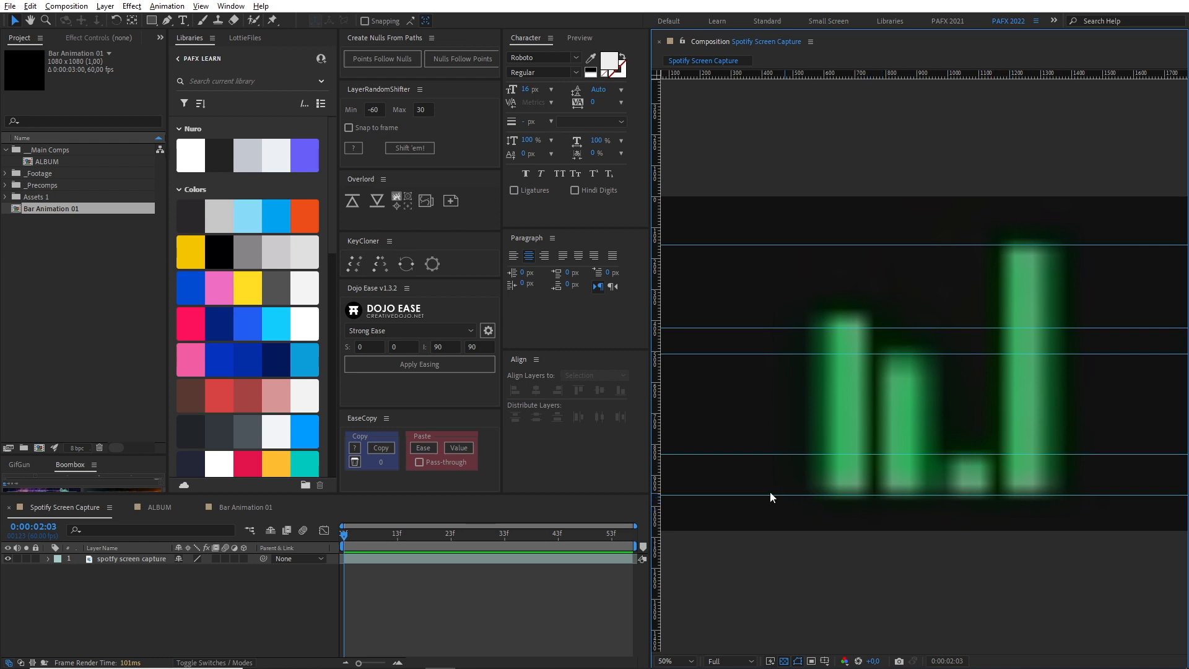
drag(353, 535, 627, 535)
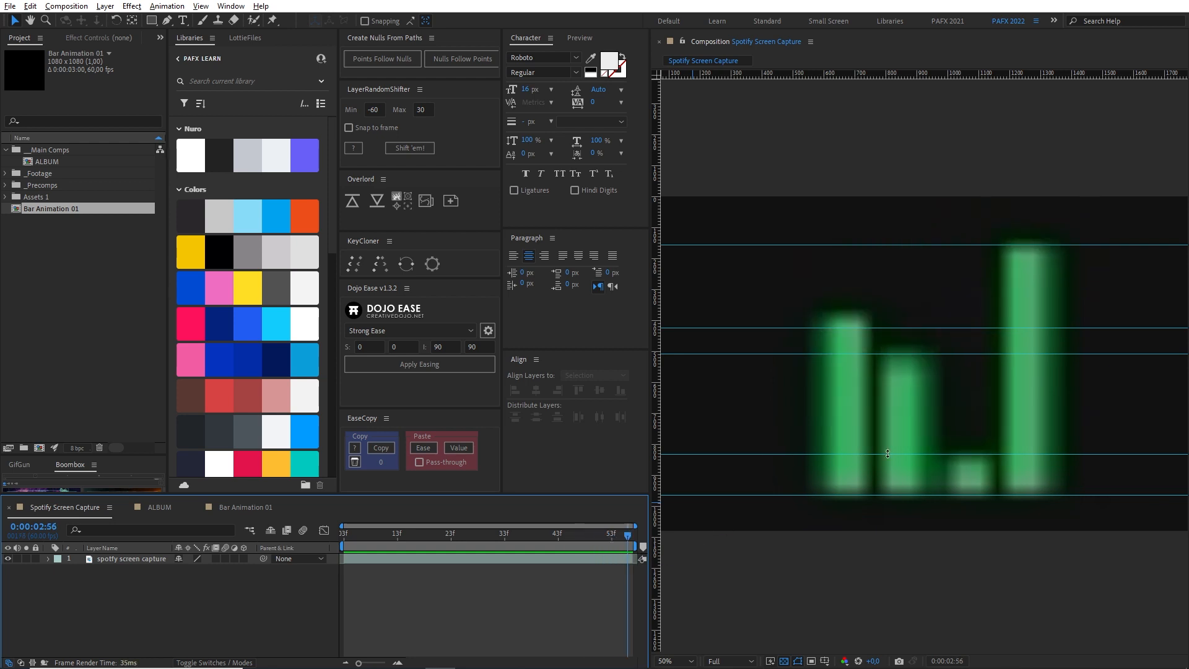
drag(533, 534, 424, 535)
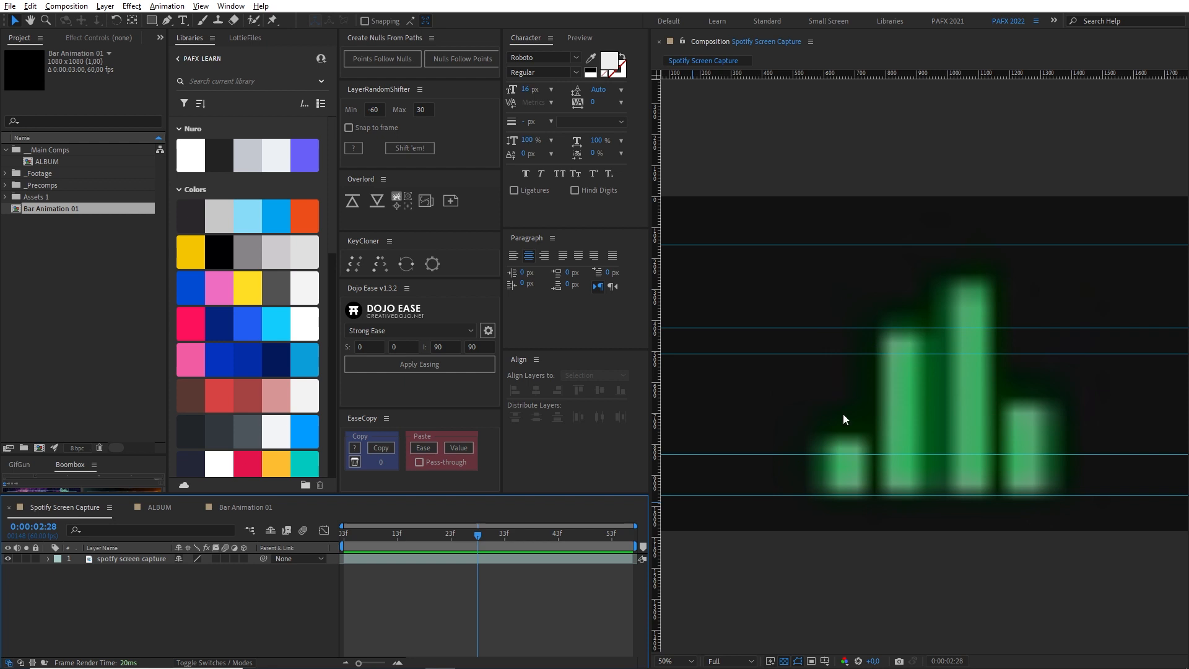
drag(467, 541, 543, 527)
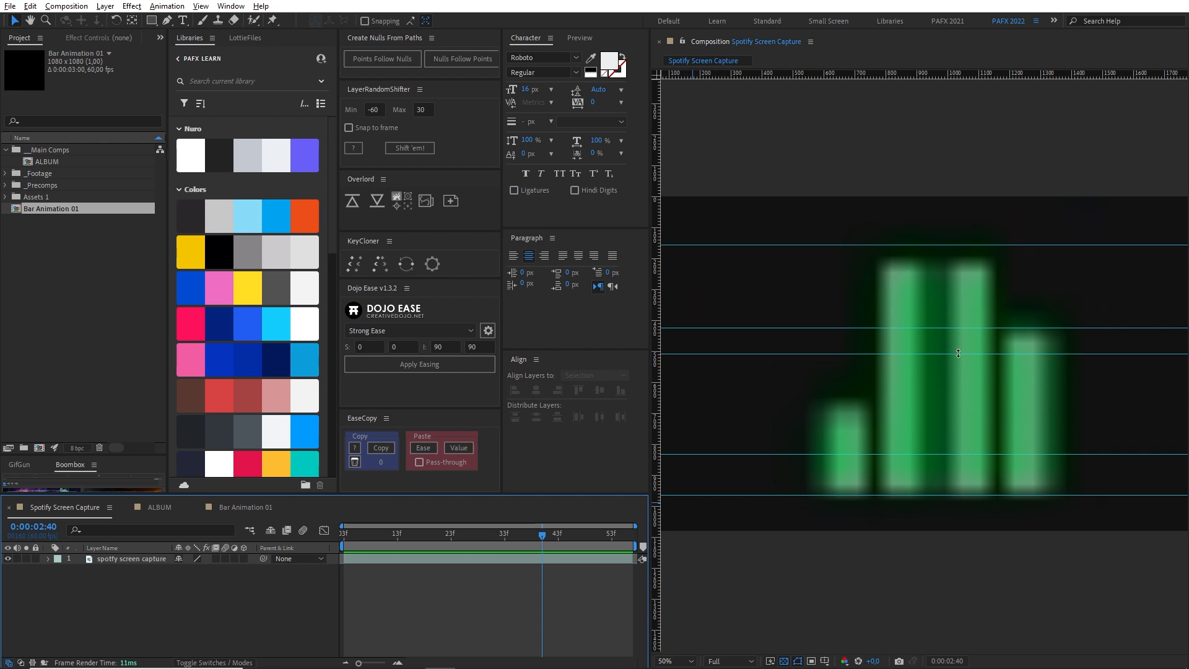
drag(548, 533, 579, 531)
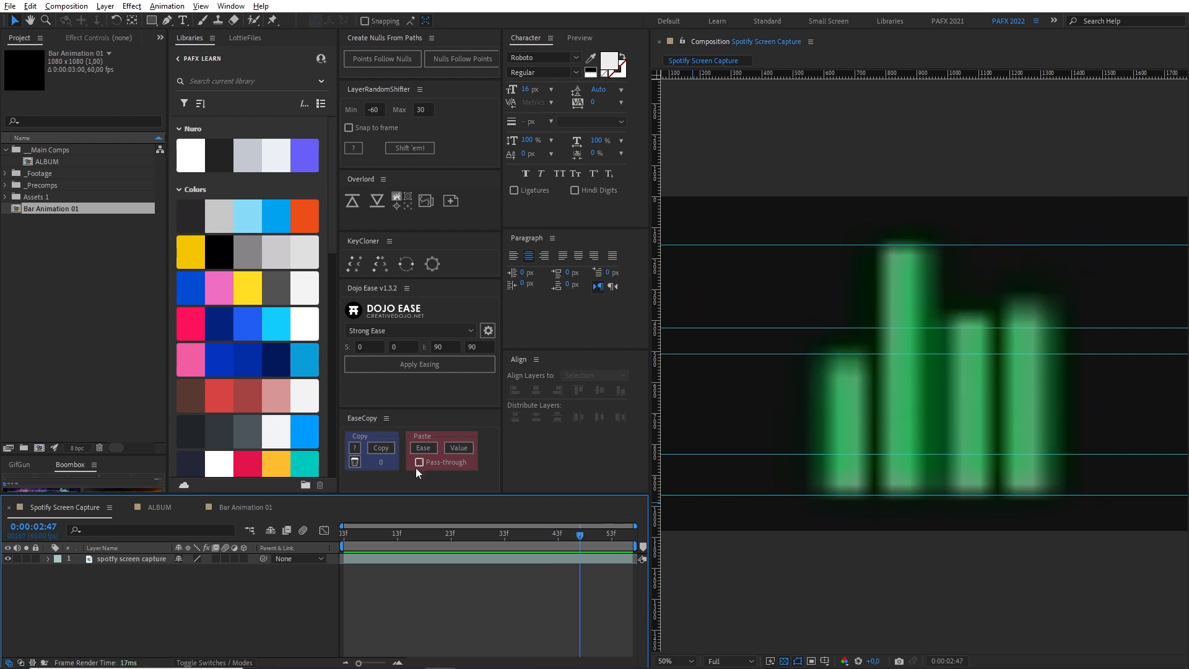
- Add five horizontal guides in Bar Animation 01: at the bars' bottom and top edges, just above the base, and two at middle heights
click(226, 507)
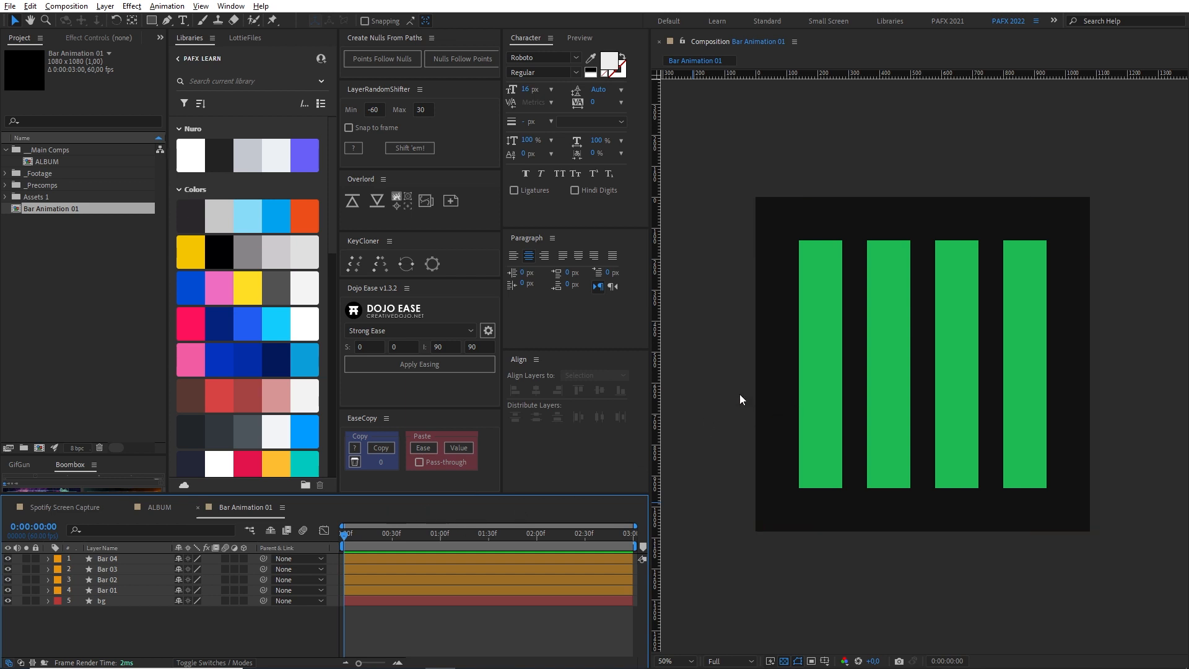
drag(771, 75, 939, 488)
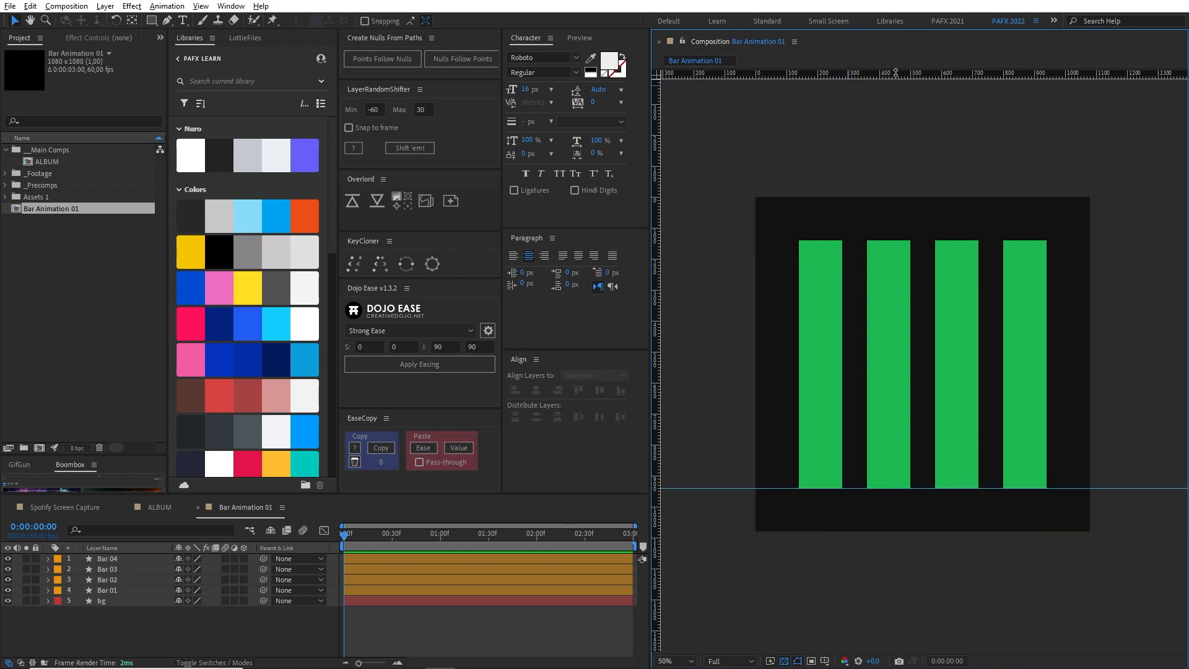
drag(903, 73, 919, 240)
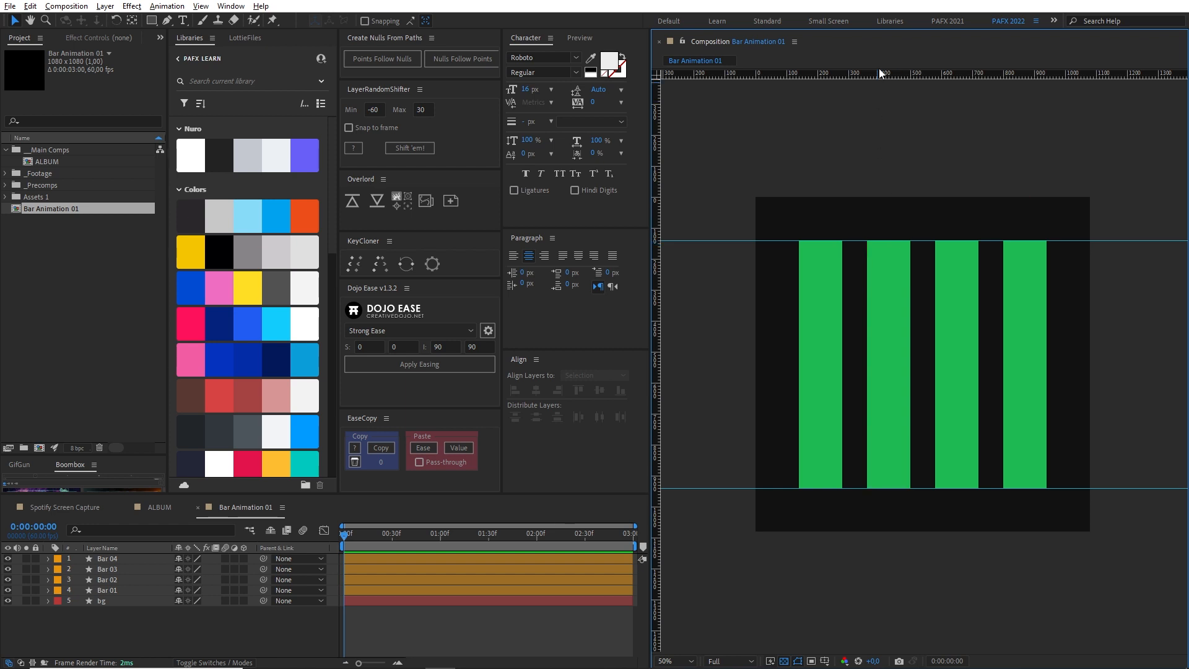
drag(875, 73, 886, 459)
drag(863, 74, 884, 314)
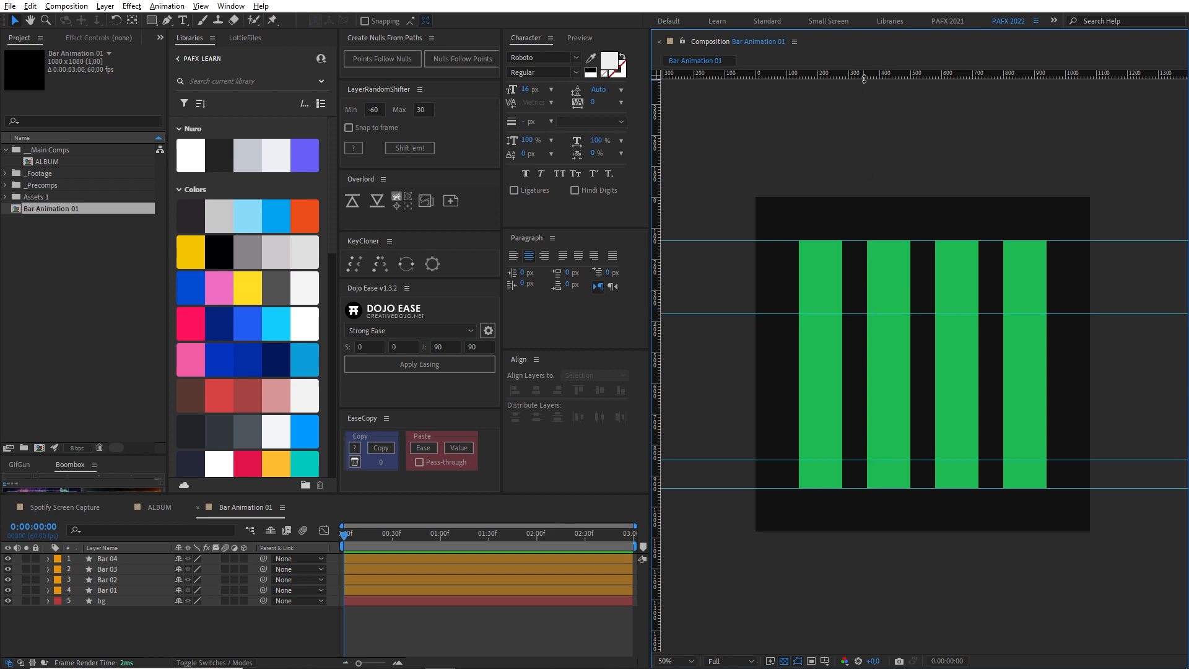
drag(868, 72, 887, 350)
- Move the anchor points of Bar 04, Bar 03, Bar 02 and Bar 01 from their centres to their bottom edges
mouse_move(345, 536)
mouse_down()
mouse_move(396, 542)
mouse_move(343, 542)
mouse_up()
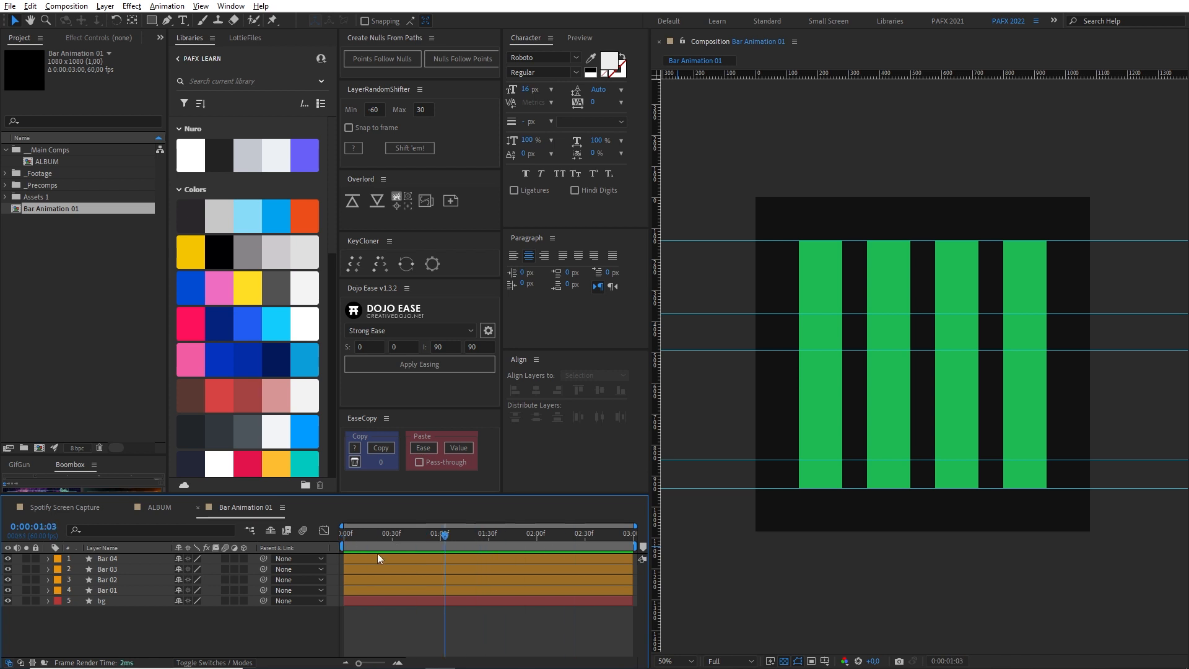
click(377, 557)
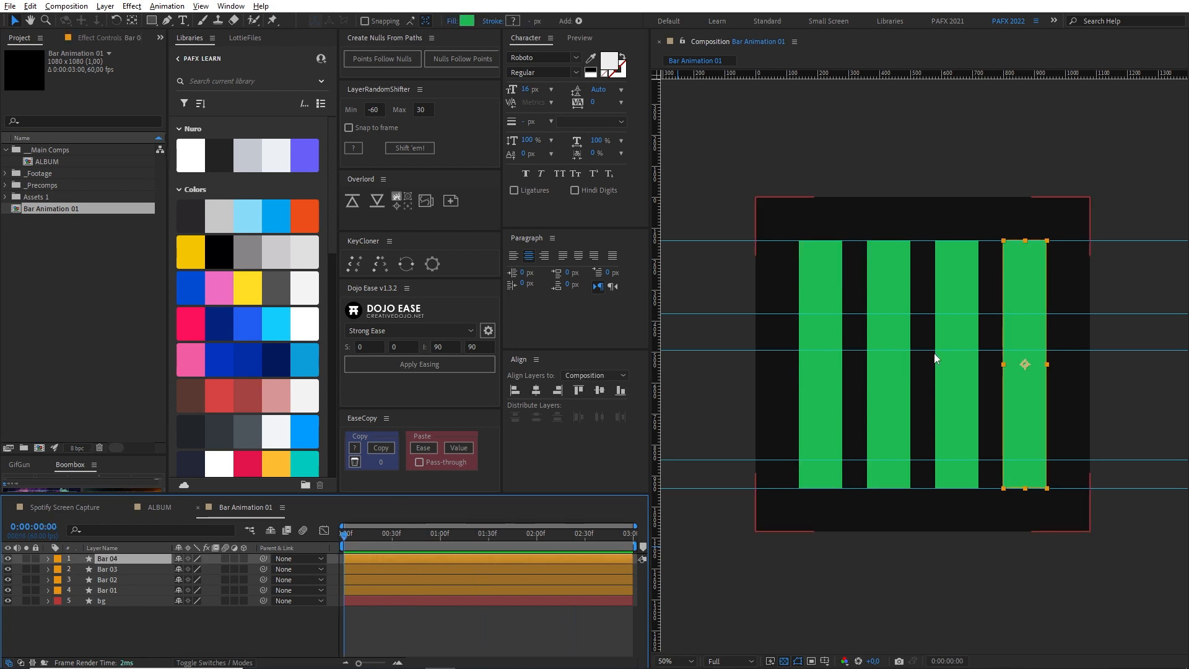
key(y)
drag(1025, 366, 1031, 489)
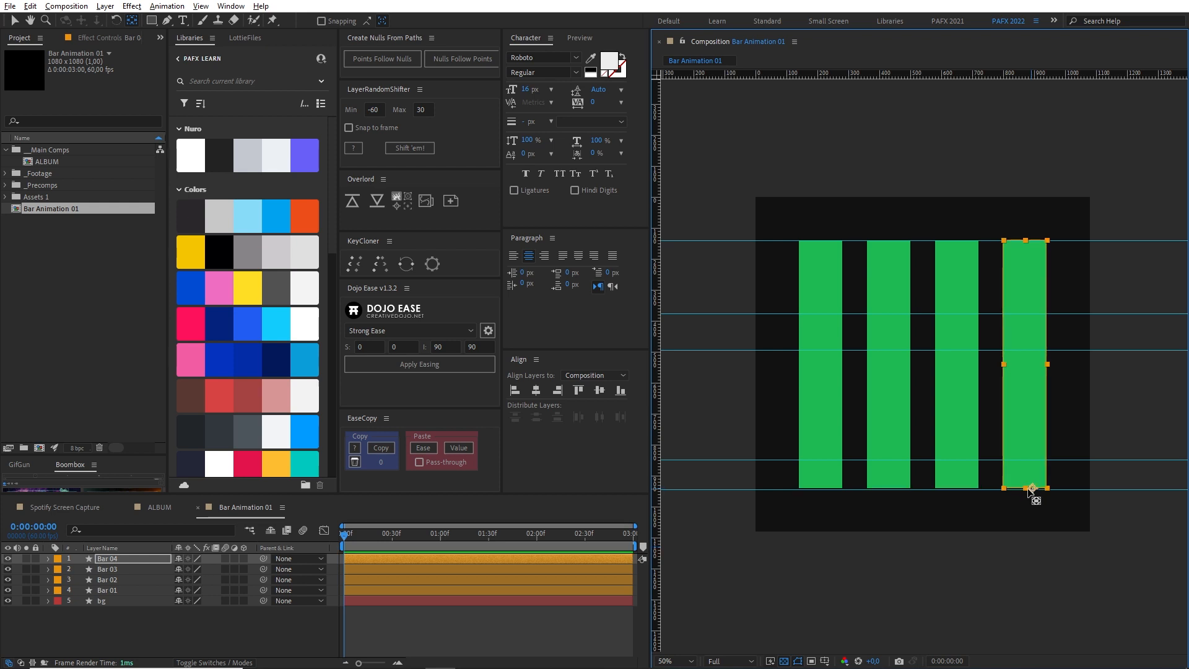
click(942, 362)
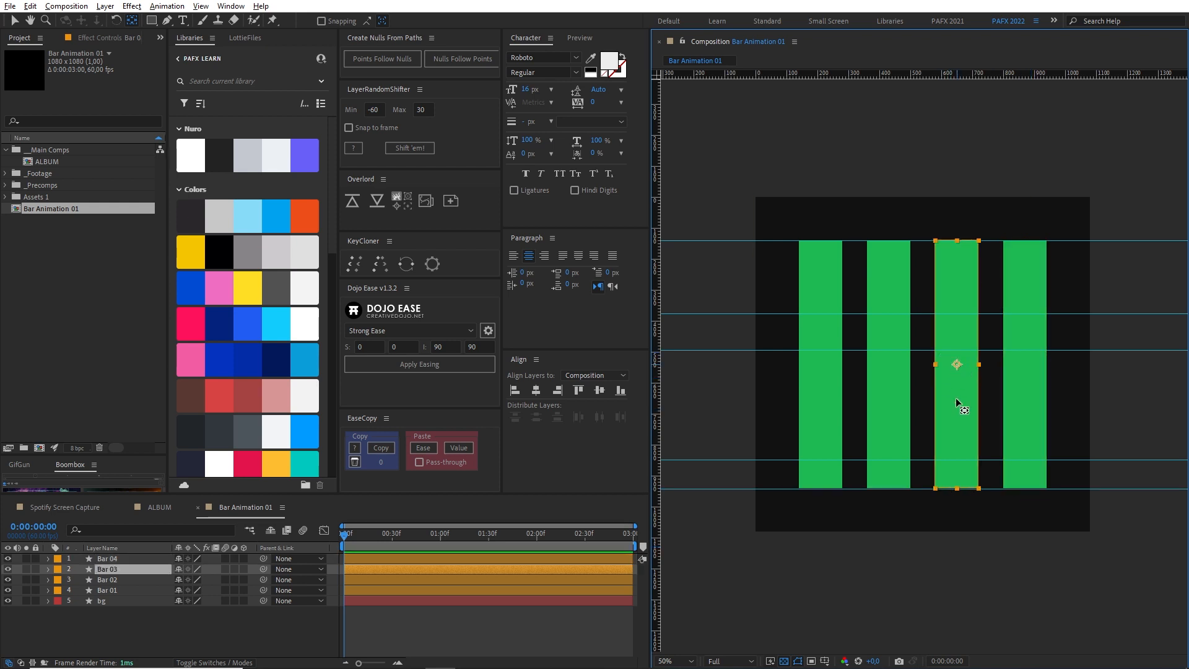
drag(957, 365, 957, 488)
click(891, 372)
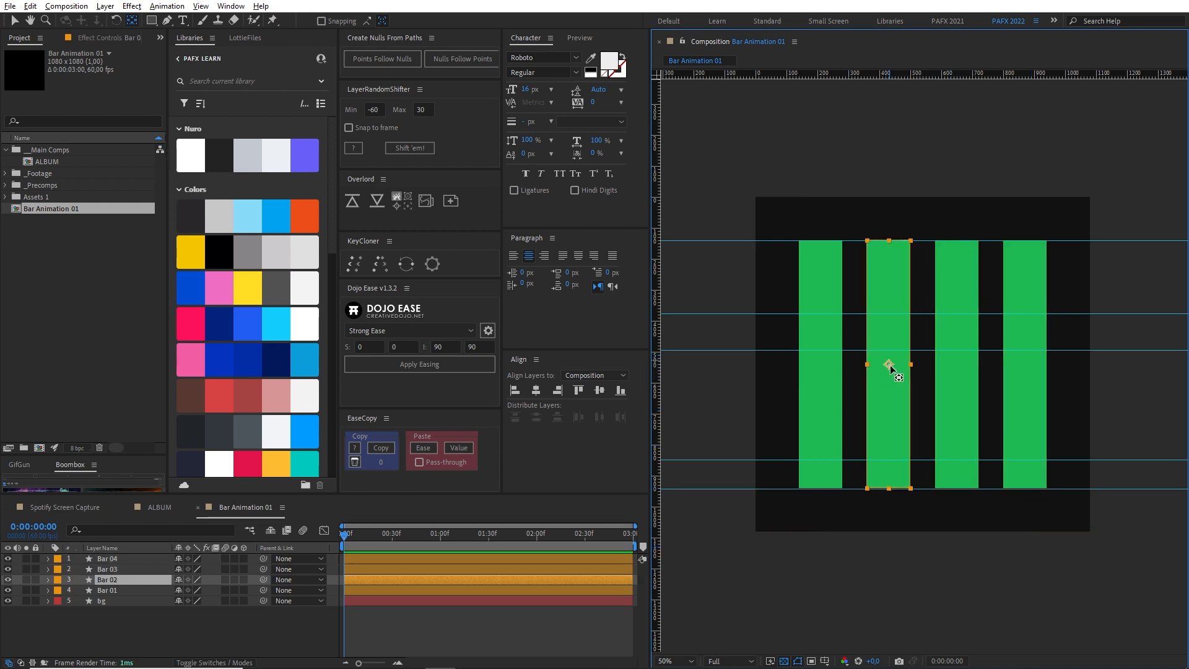
drag(890, 365, 893, 489)
click(822, 380)
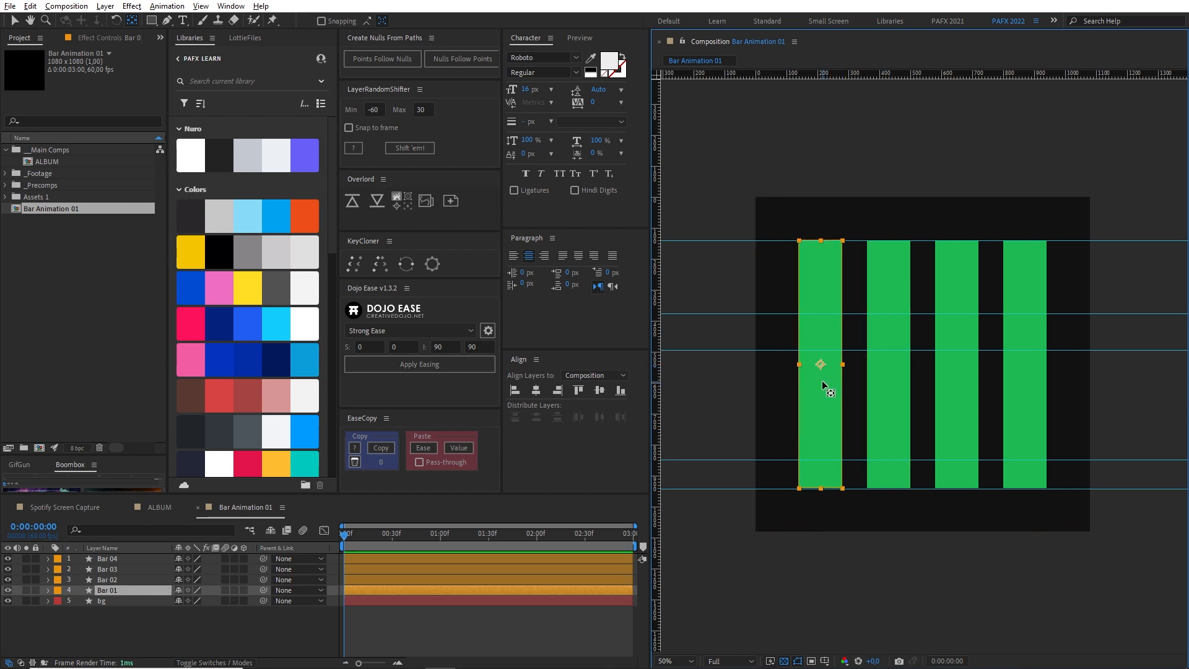
drag(821, 365, 821, 492)
click(846, 613)
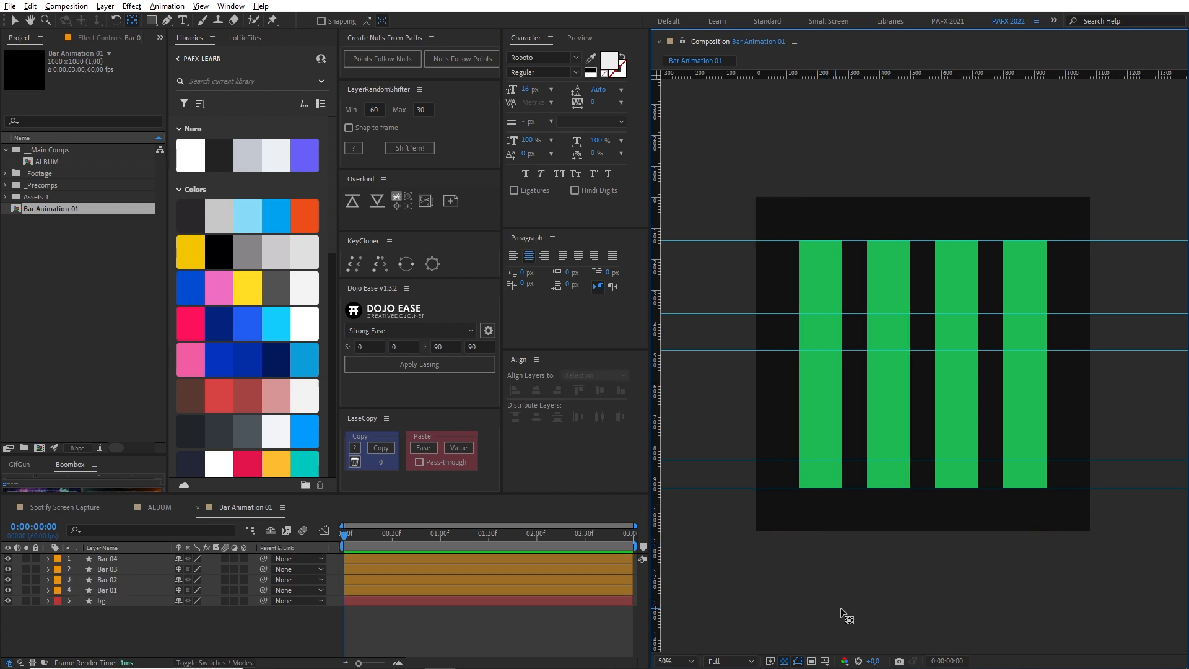
drag(871, 533, 873, 545)
key(v)
- Keyframe Bar 01's Scale at 0:00:00:00, unlinking its proportions and setting the height to 11.3% at the guide just above the base
click(826, 480)
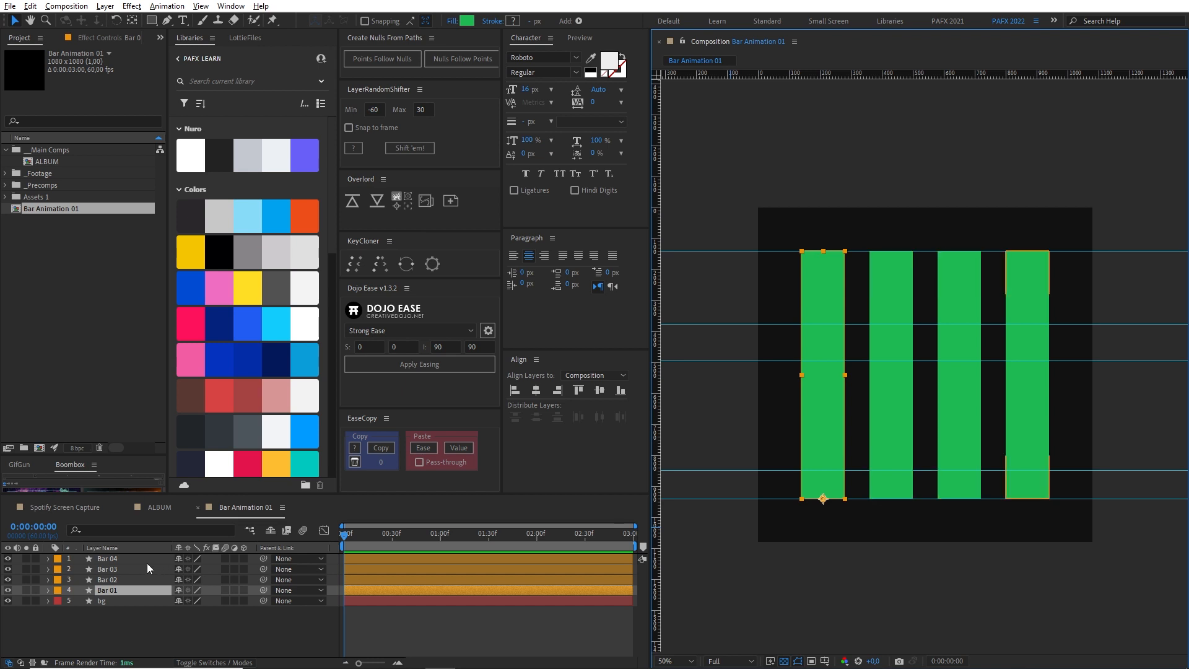
click(115, 591)
key(s)
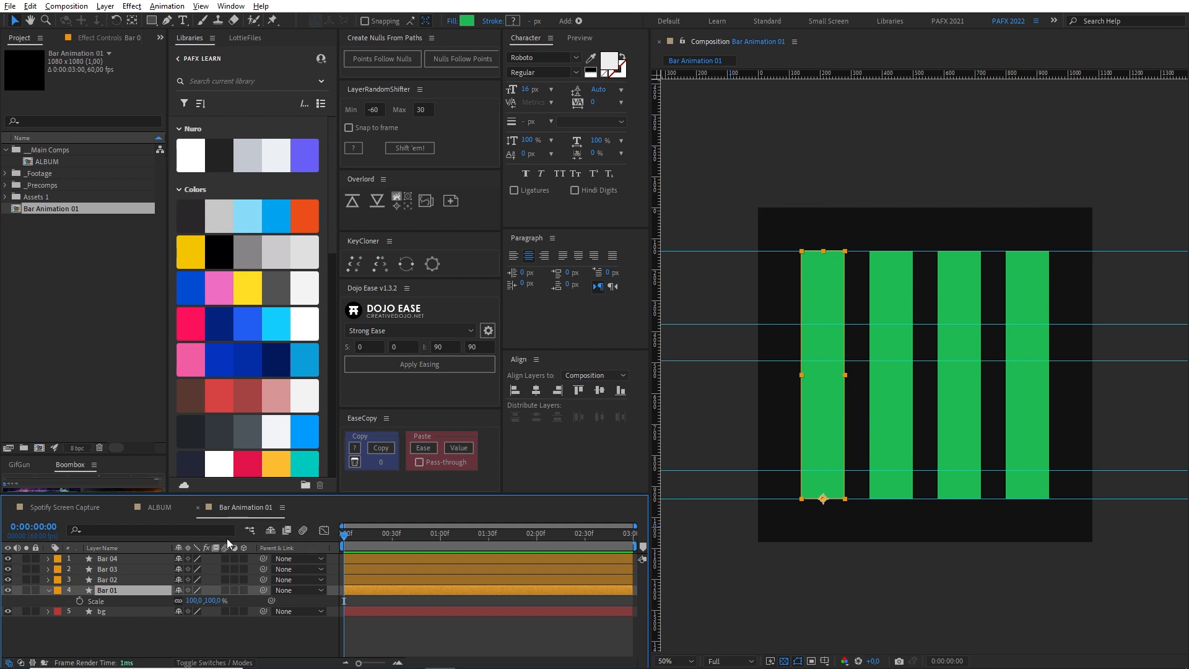
click(79, 601)
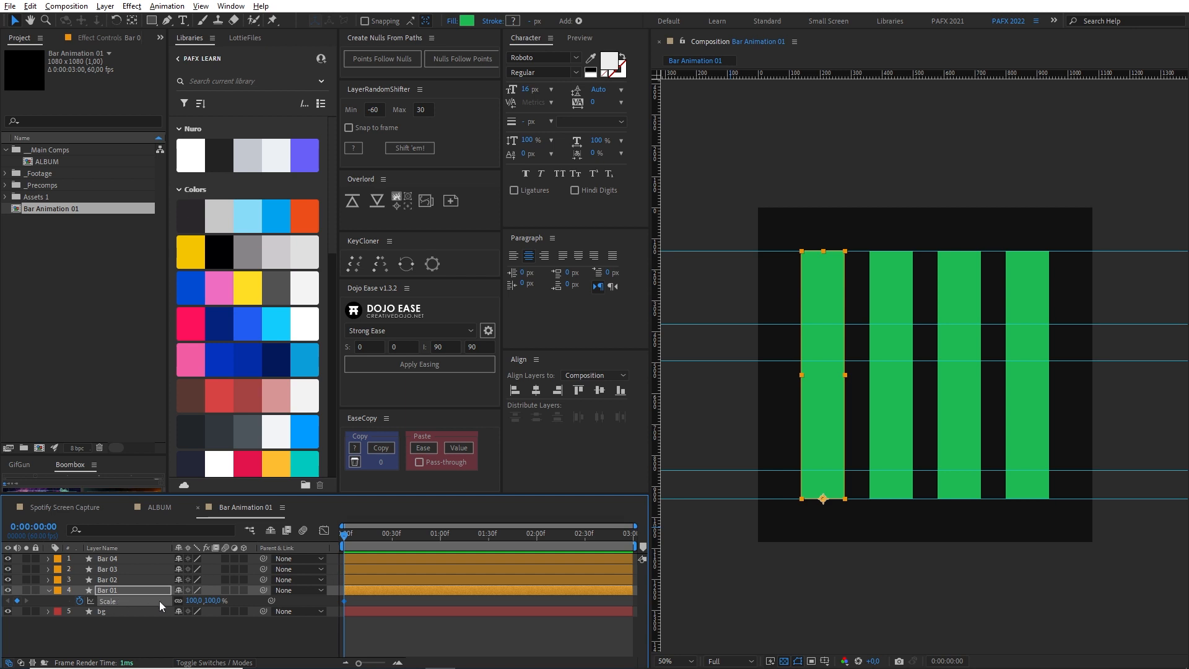
drag(212, 600, 168, 609)
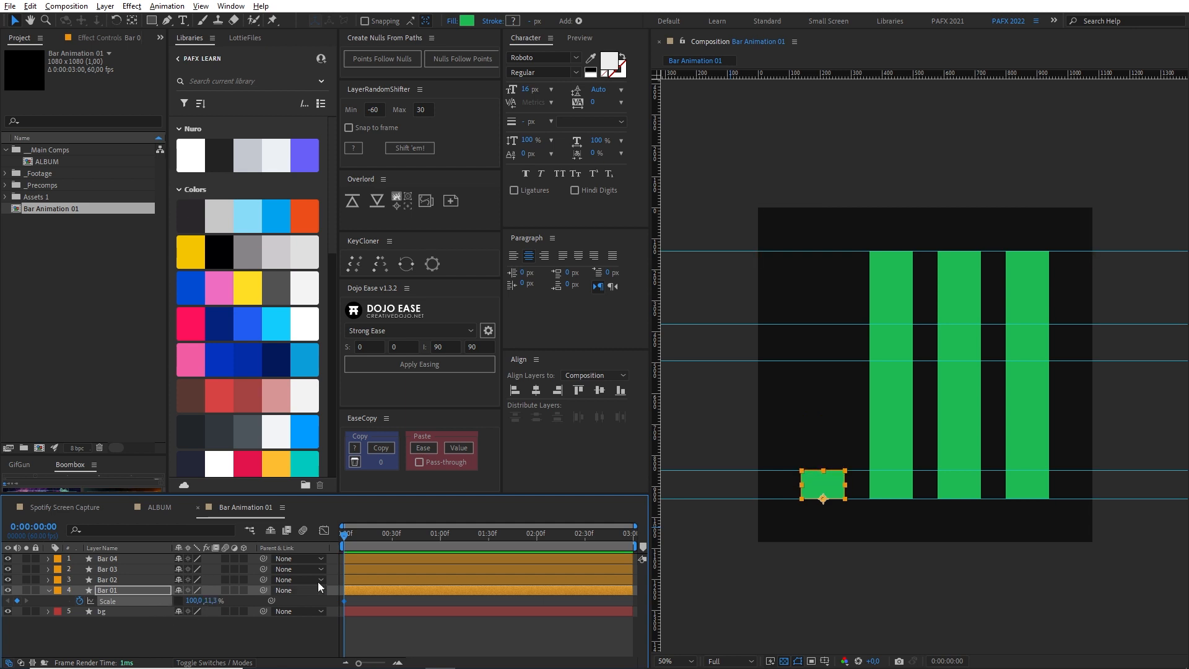
- Check the reference footage's timing and copy Bar 01's first Scale keyframe to 0:00:01:00
click(355, 535)
drag(355, 534, 636, 554)
click(441, 539)
click(64, 507)
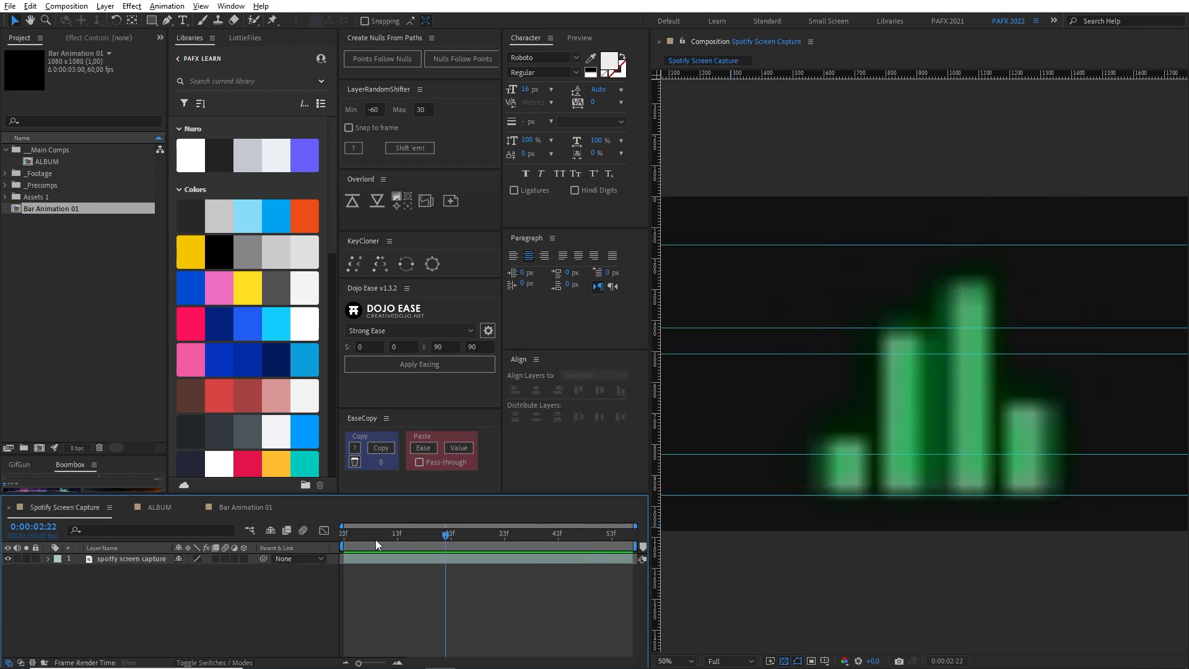
click(217, 507)
drag(345, 534, 690, 545)
drag(451, 534, 442, 545)
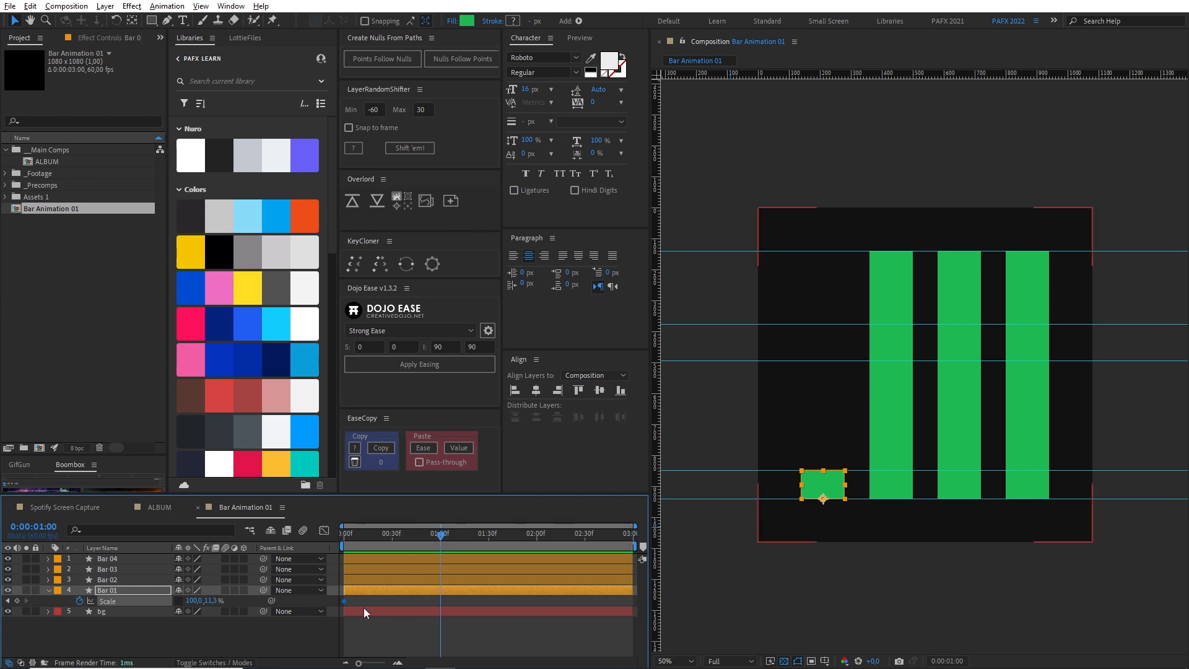
key(ctrl+v)
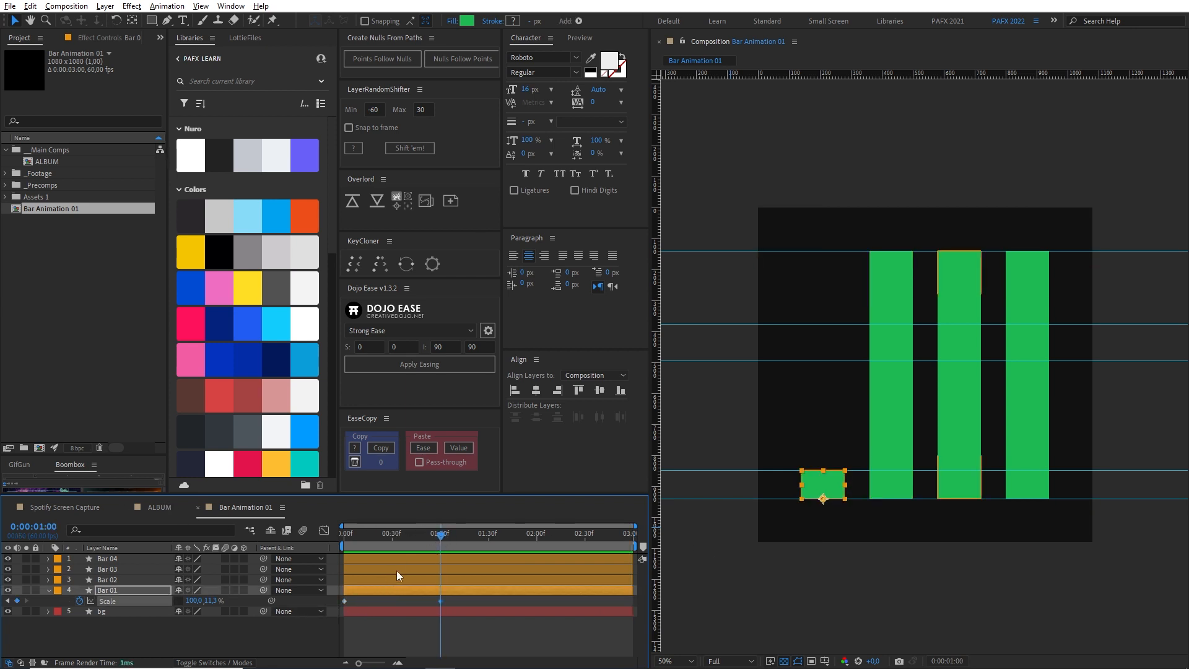
- Add Bar 01 Scale keyframes with a height of 70.4% at 0:00:00:17 and 100% at 0:00:00:38
drag(394, 537, 369, 539)
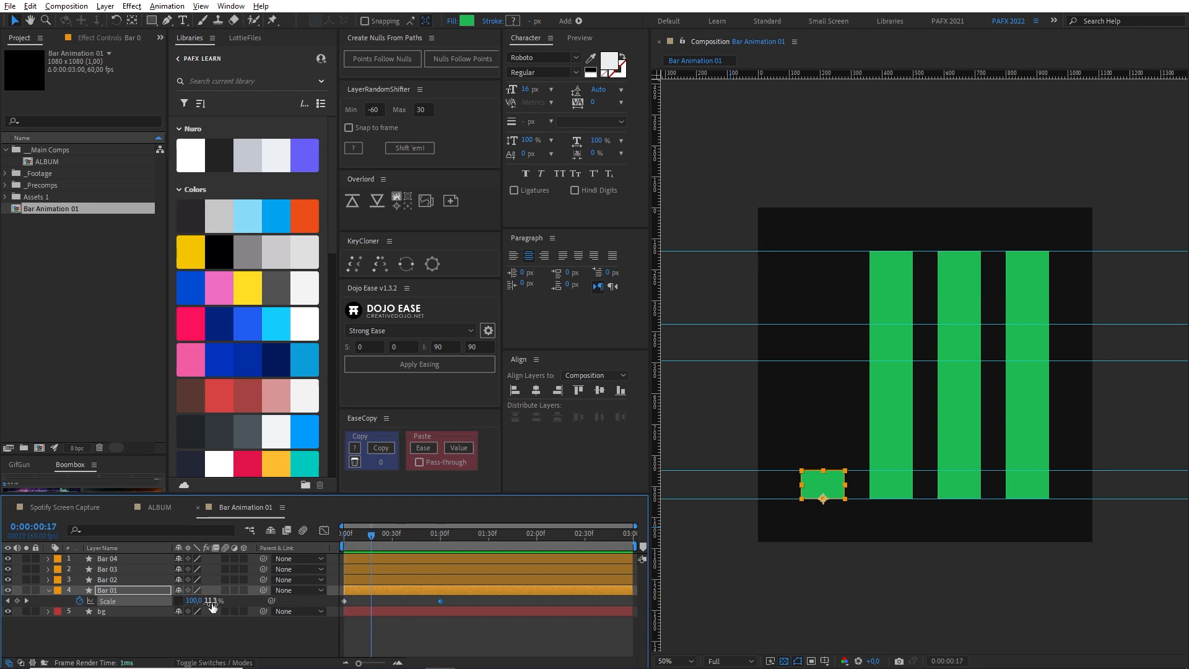
drag(210, 601, 246, 601)
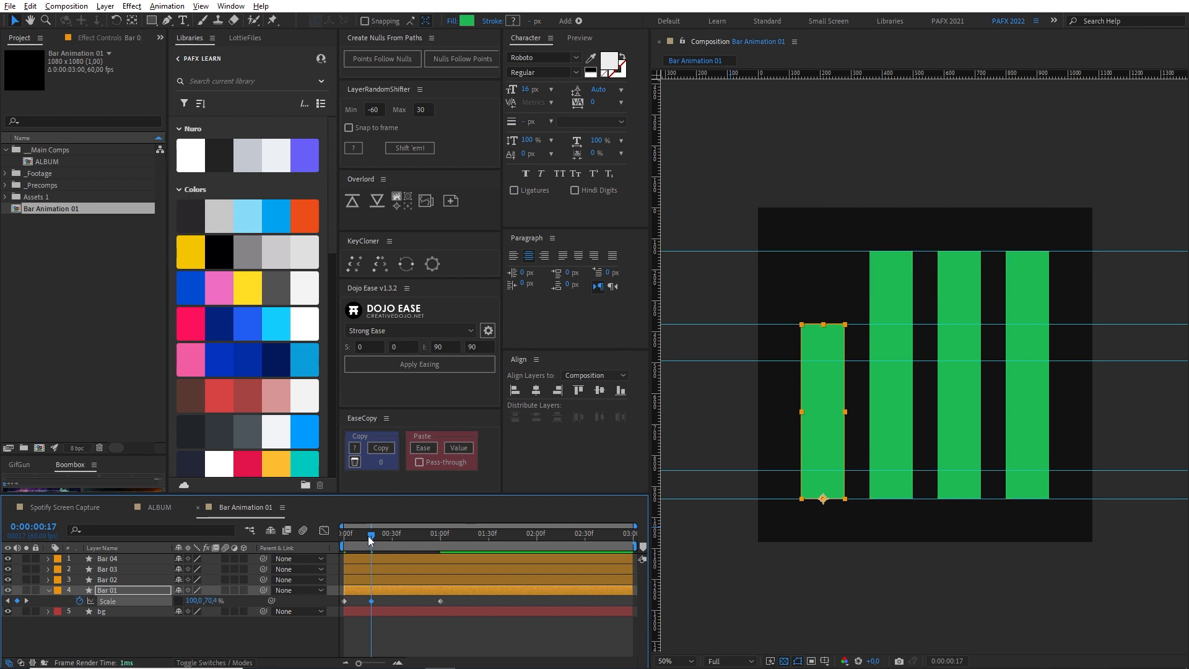
drag(370, 540, 405, 536)
drag(211, 600, 243, 598)
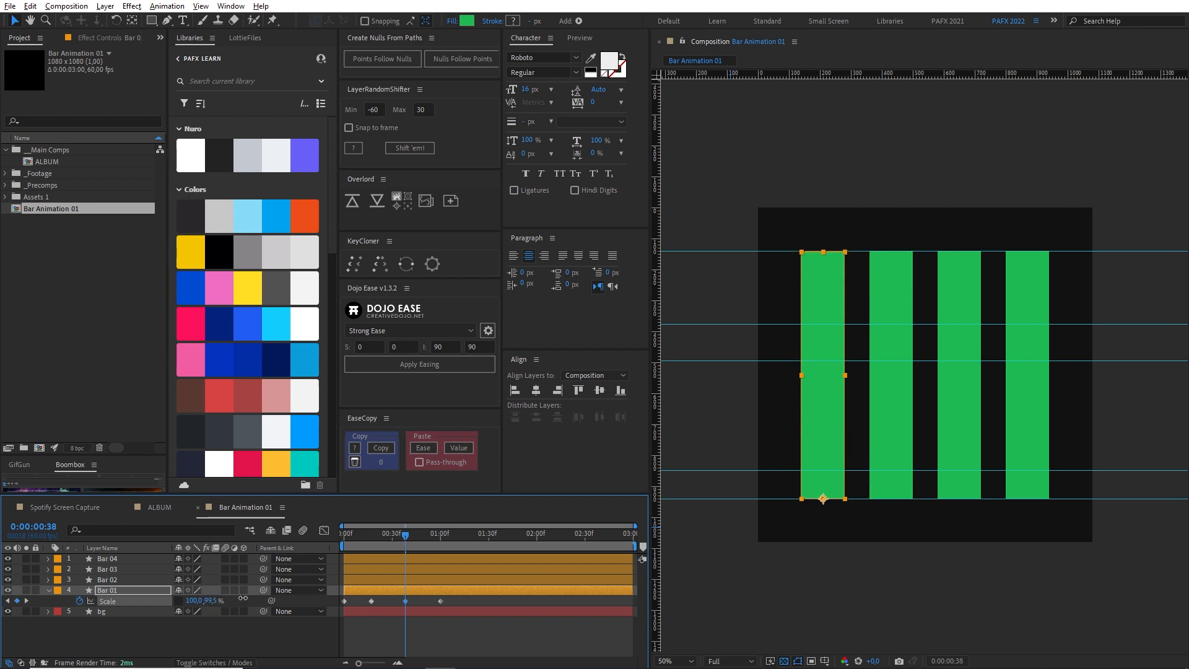
click(212, 600)
text(100)
key(Return)
- End the Bar Animation 01 work area at 0:00:00:59 and preview the one-second loop
drag(406, 536, 306, 554)
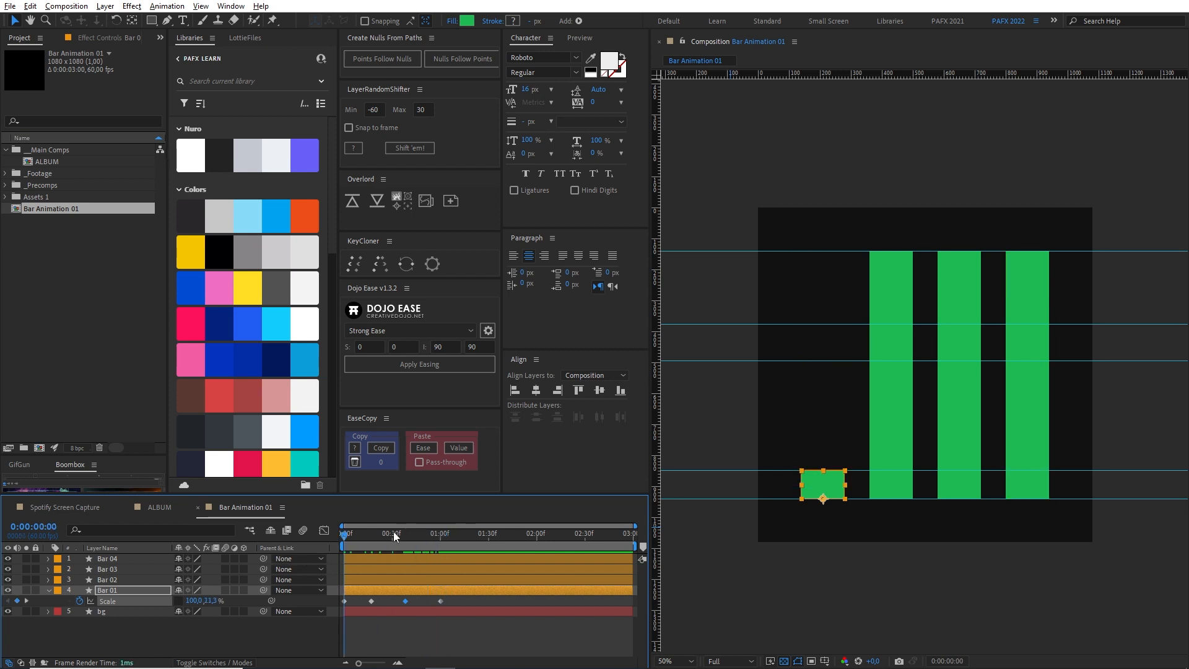
drag(392, 532, 278, 549)
key(=)
drag(518, 542, 276, 560)
drag(347, 543, 542, 537)
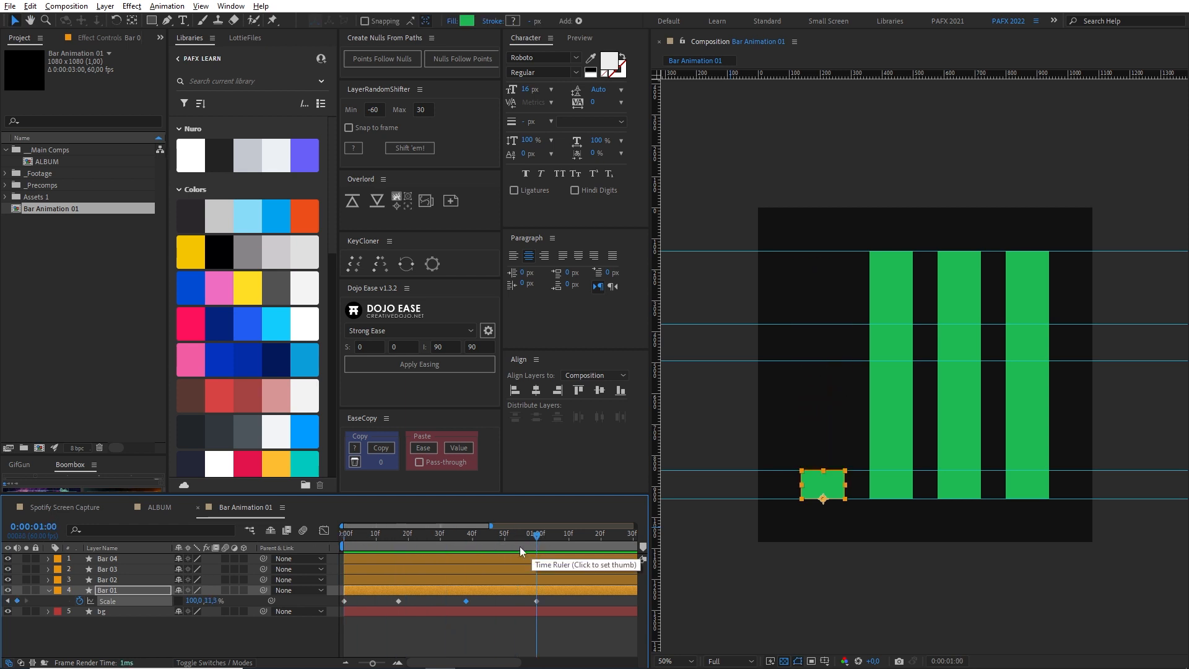
key(Page_Up)
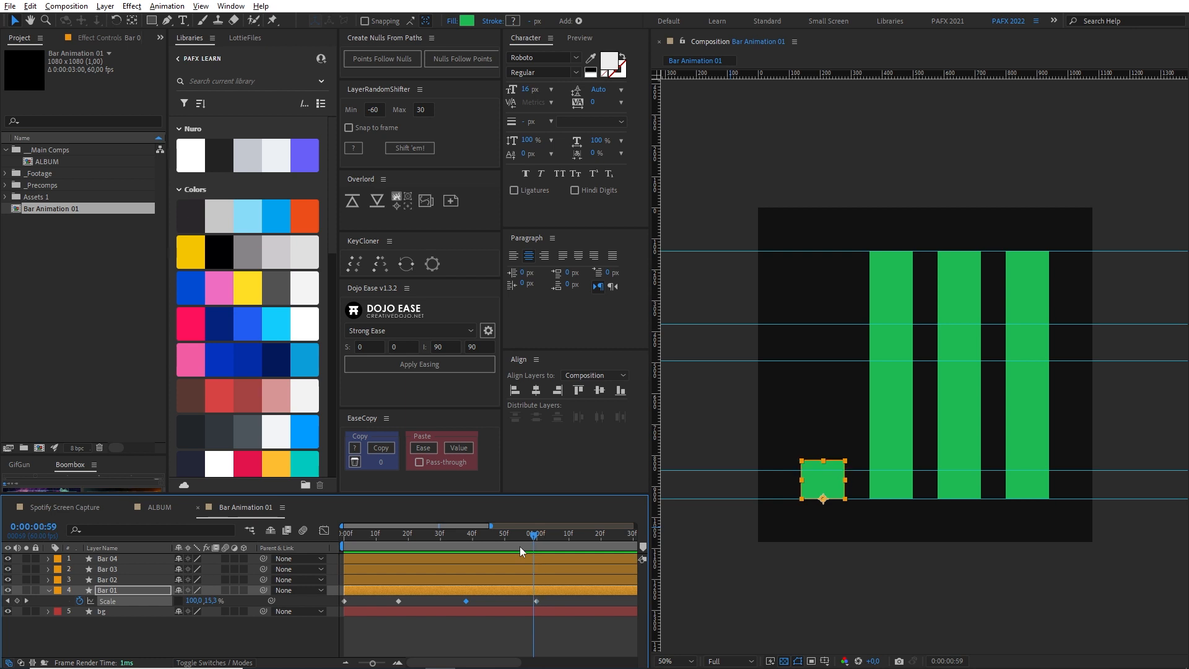
key(n)
key(space)
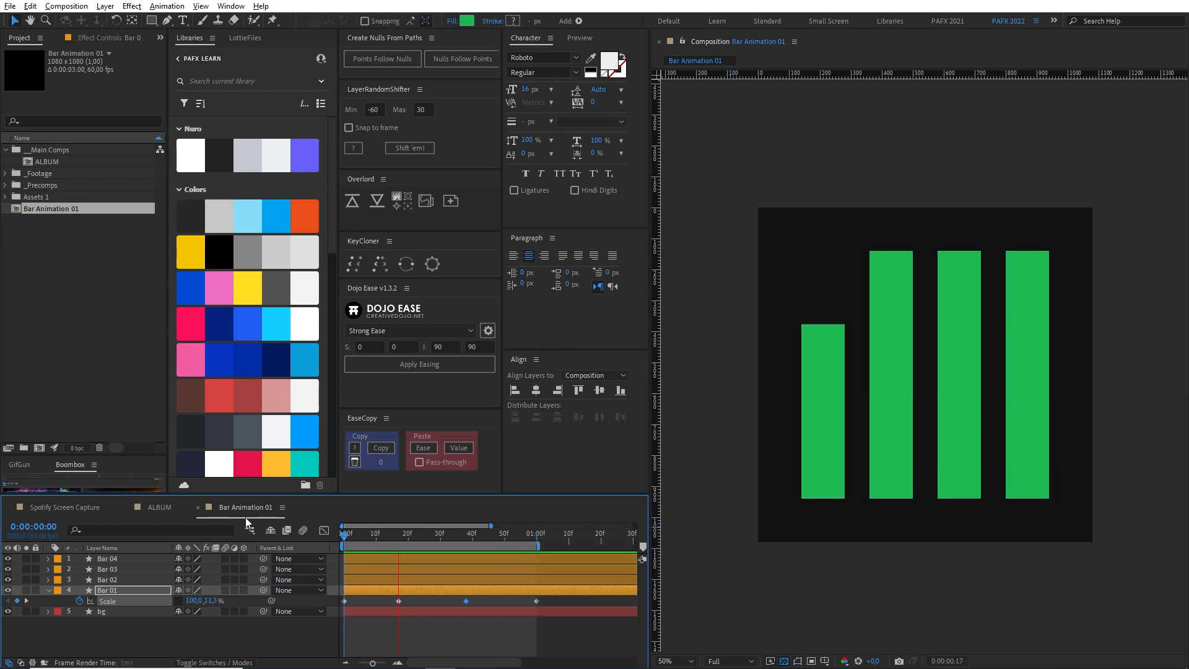
- Check the loop's end and playback, and apply Easy Ease to all of Bar 01's Scale keyframes
click(536, 534)
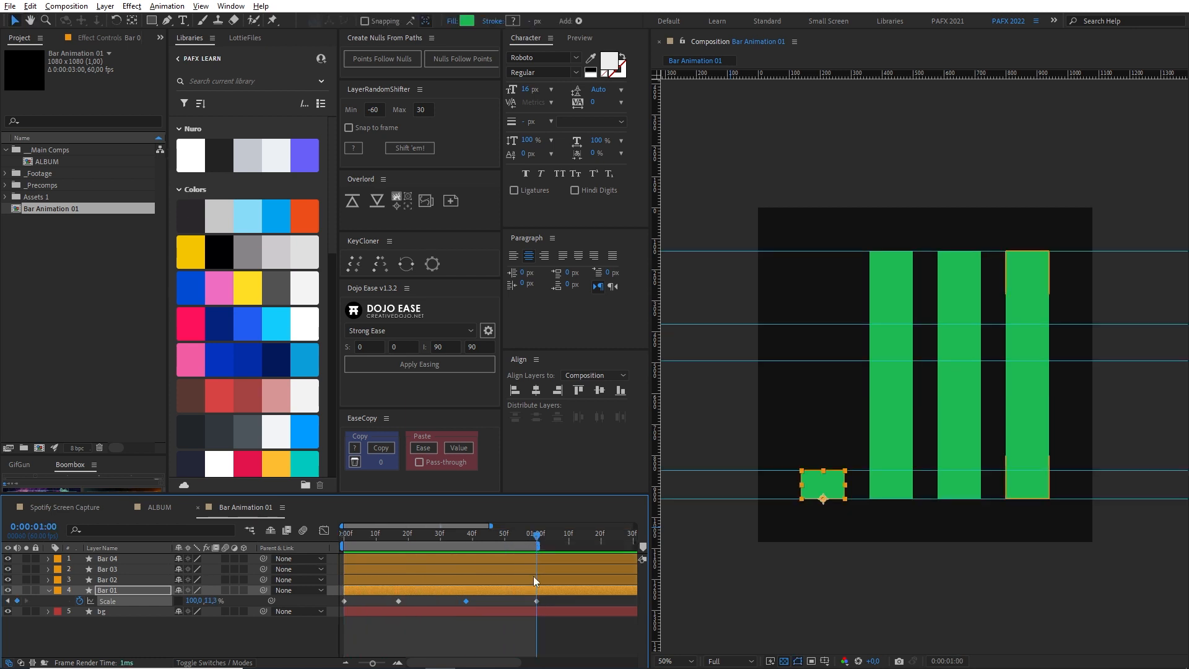
click(532, 533)
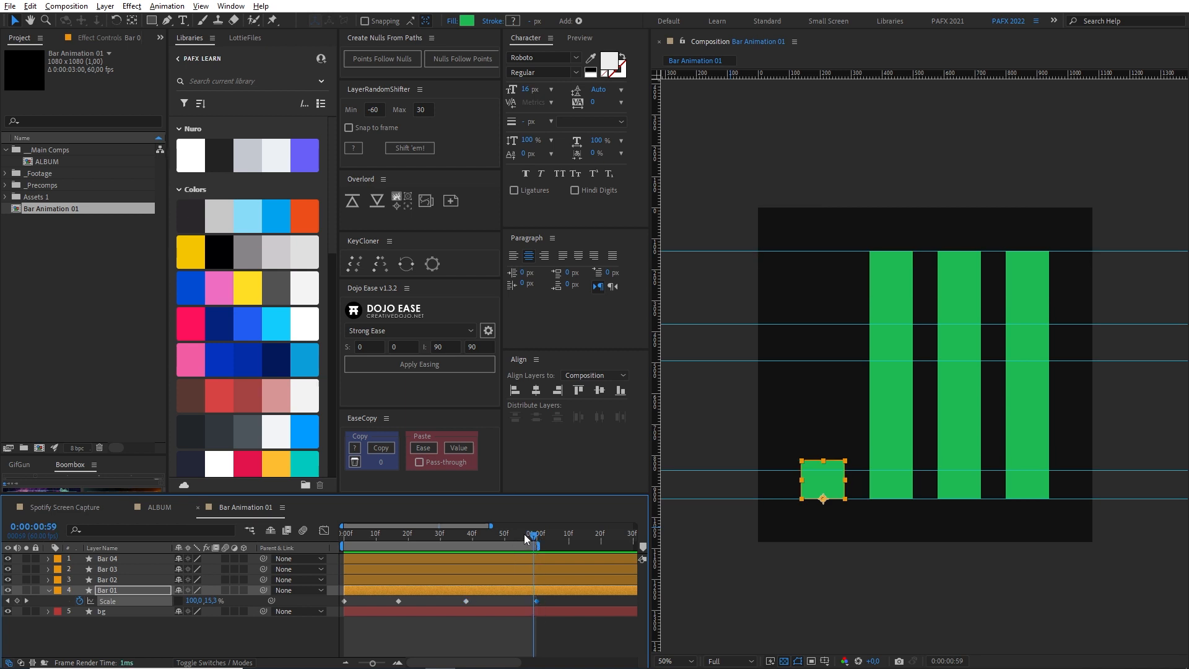
click(351, 530)
key(space)
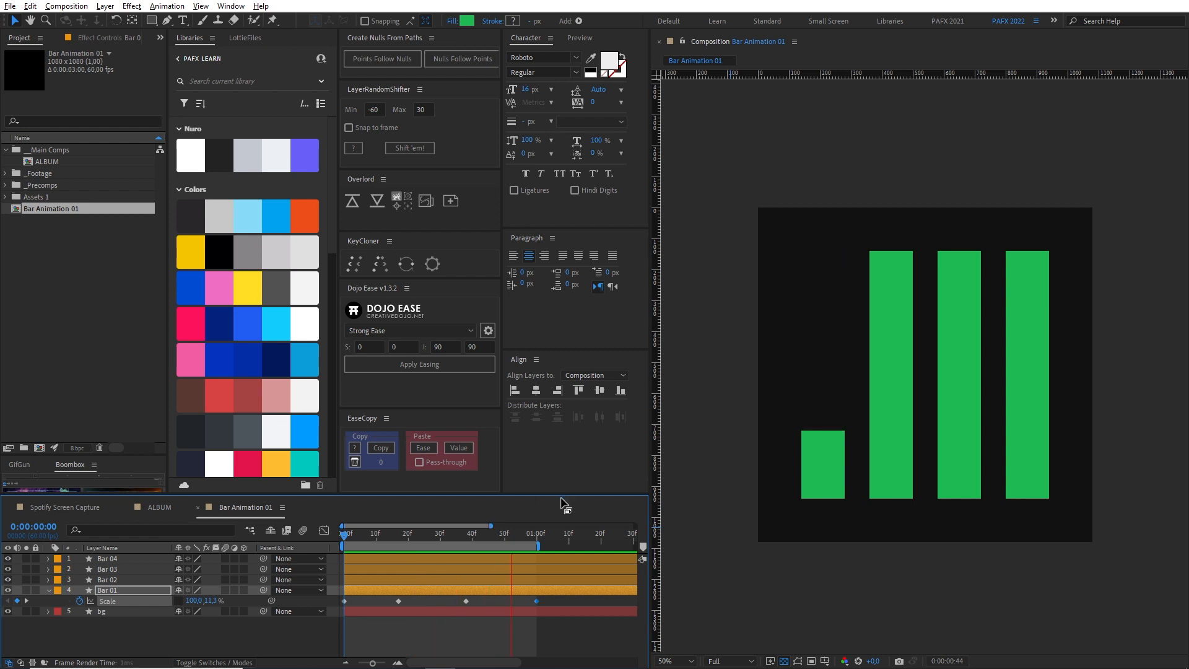
key(space)
key(F9)
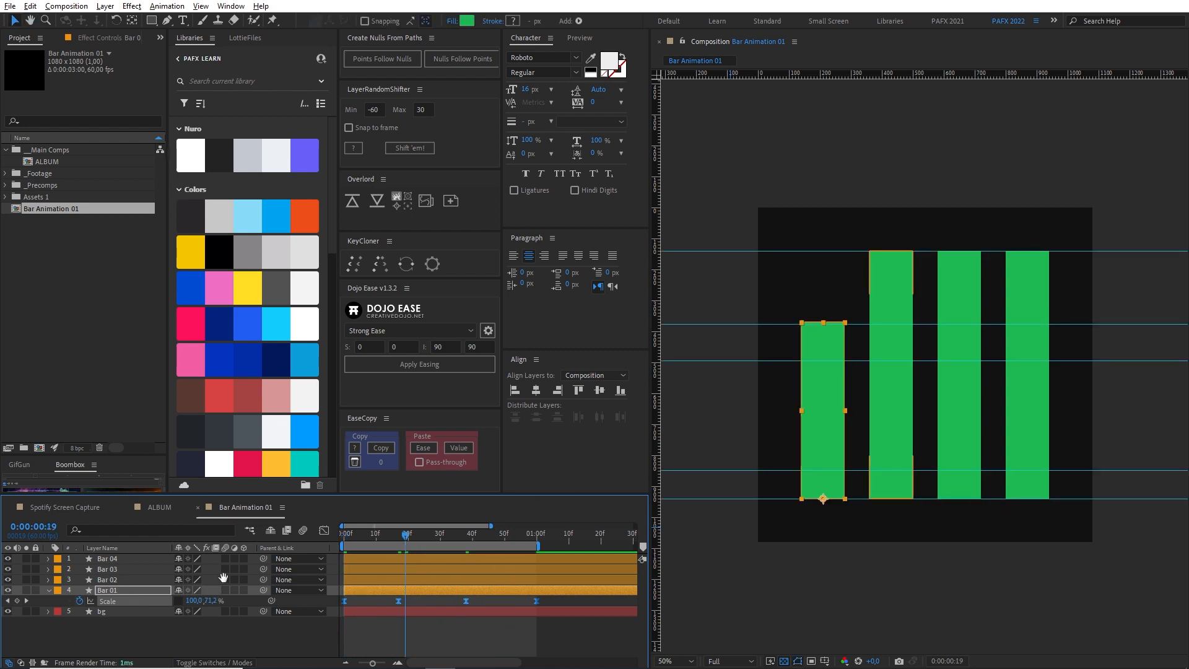
key(space)
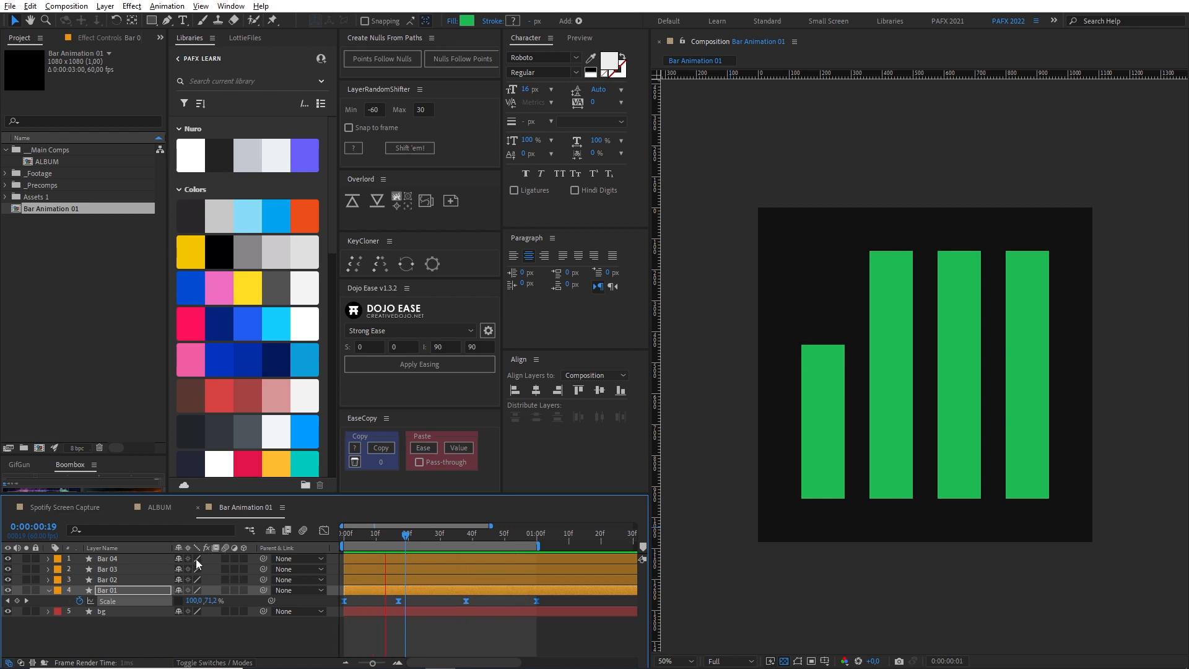
- Check the start of the reference footage and copy Bar 01's first Scale keyframe to 0:00:00:03 to hold the lowest height
click(93, 507)
mouse_move(338, 545)
mouse_down()
mouse_move(316, 534)
mouse_move(457, 536)
mouse_move(344, 538)
mouse_up()
click(243, 507)
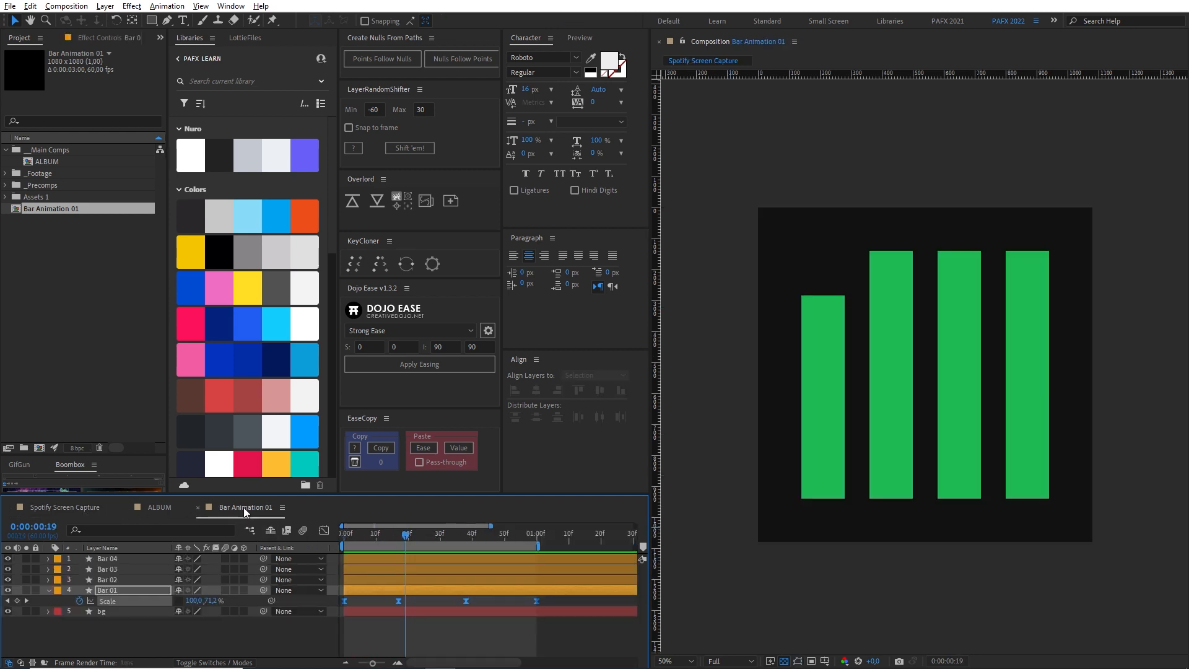
drag(434, 536, 340, 538)
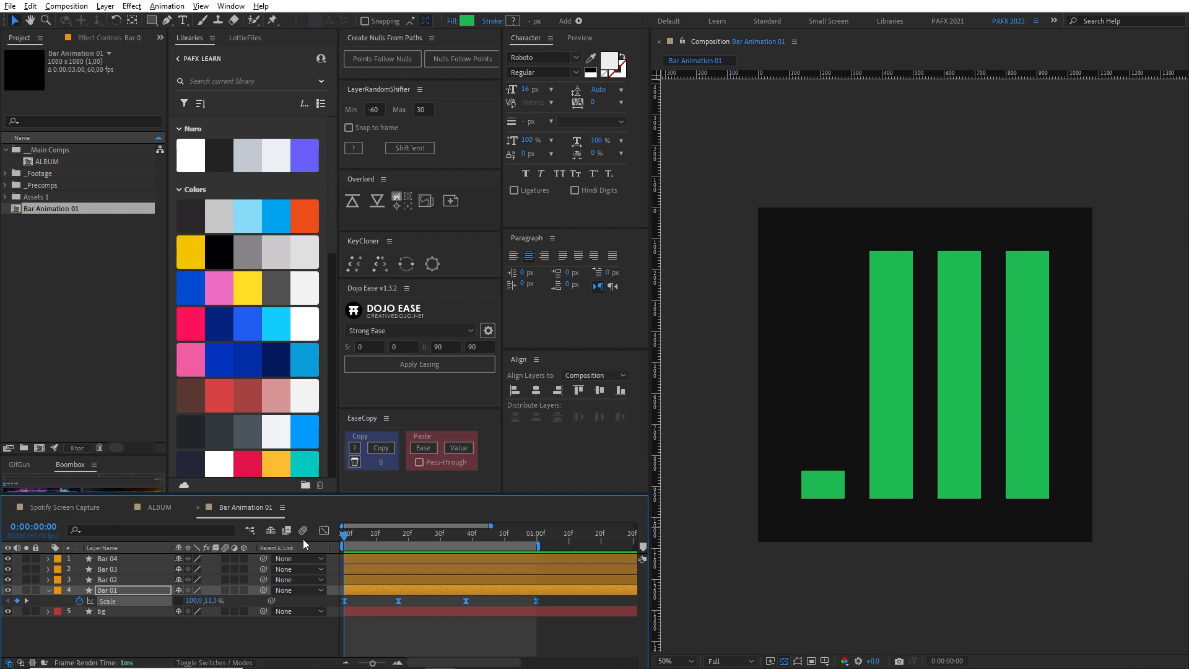
key(Page_Down)
key(Page_Down)
key(Page_Down)
drag(352, 600, 336, 606)
key(ctrl+c)
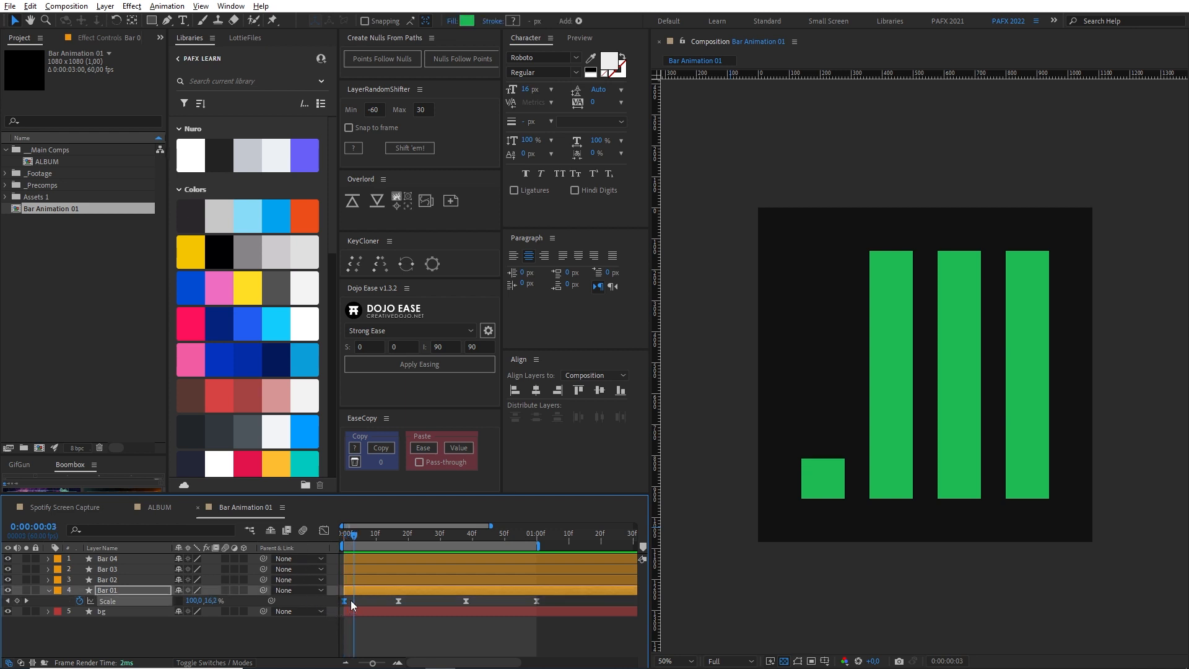
key(ctrl+v)
- Move Bar 01's 70.4% Scale keyframe to 0:00:00:19 and its 100% keyframe to about 0:00:00:41
drag(355, 533, 400, 546)
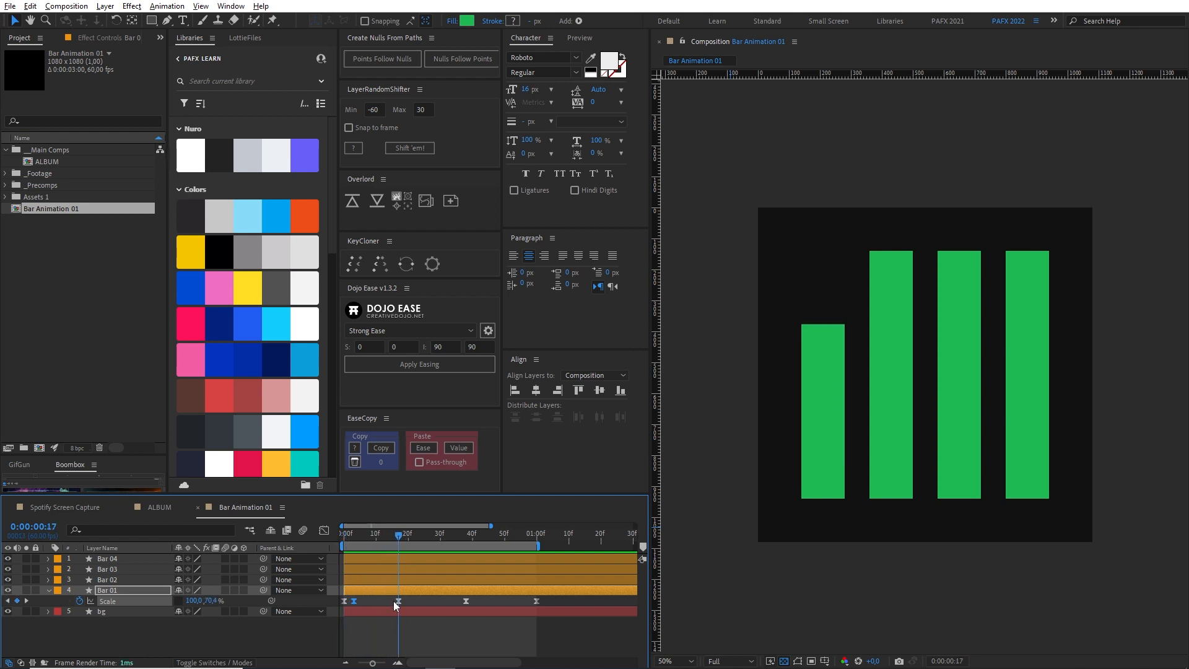
drag(399, 601, 473, 604)
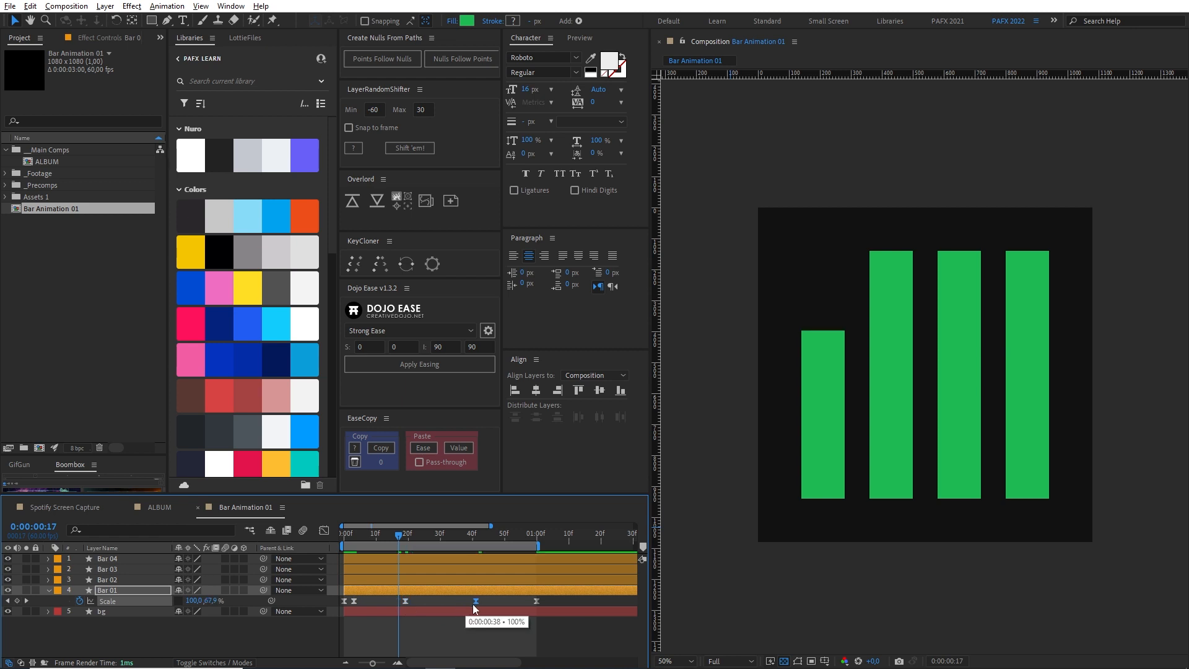
- Copy Bar 01's 70.4% Scale keyframe from 0:00:00:19 to 0:00:00:24 to hold that height
drag(393, 533, 405, 543)
drag(389, 599, 419, 608)
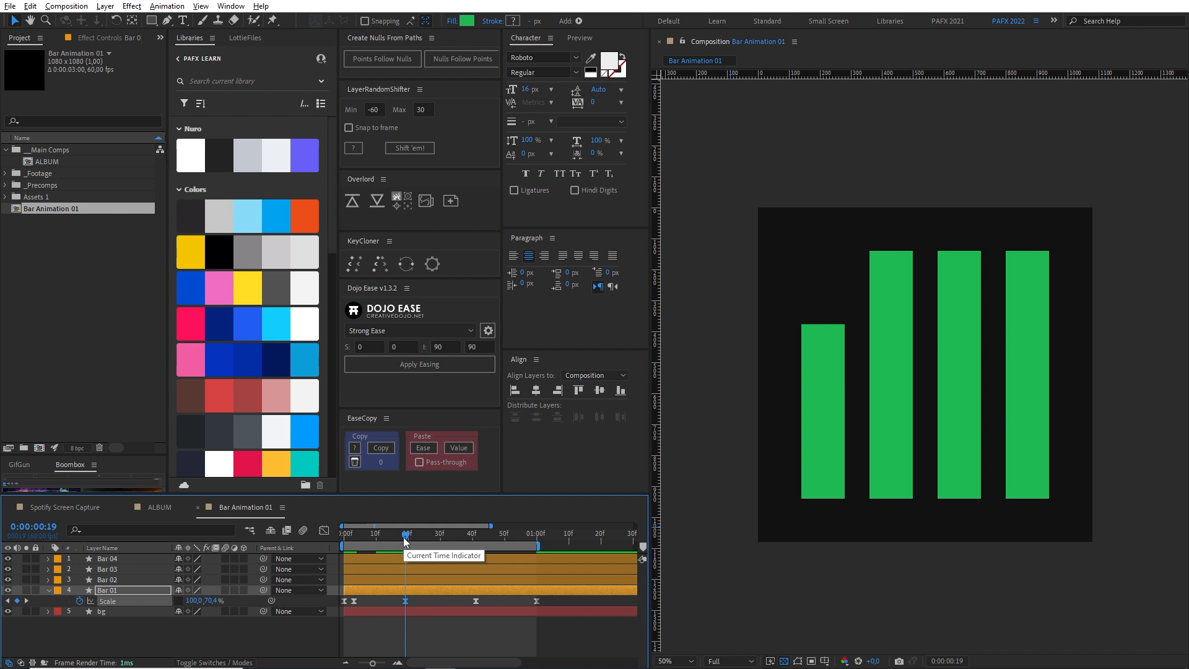
key(Page_Down)
key(Page_Down)
key(Page_Down)
key(Page_Down)
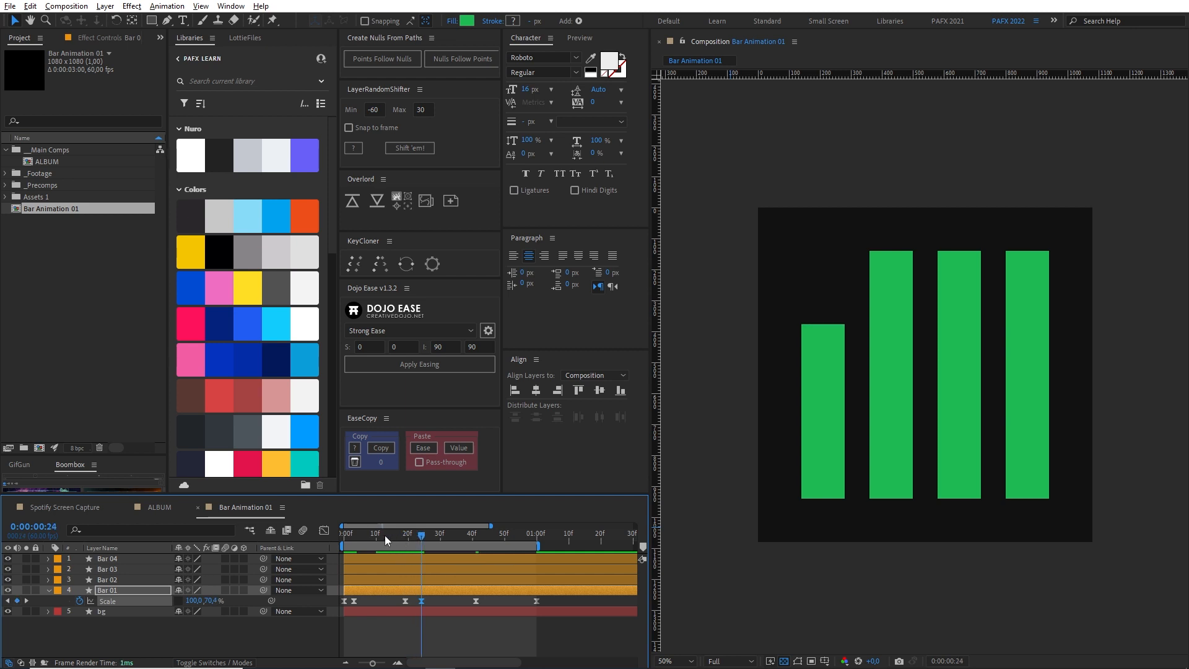
- Shift Bar 01's full-height Scale keyframe to about 0:00:00:42, check the end frames and preview the loop
drag(385, 536, 481, 601)
drag(490, 549, 533, 547)
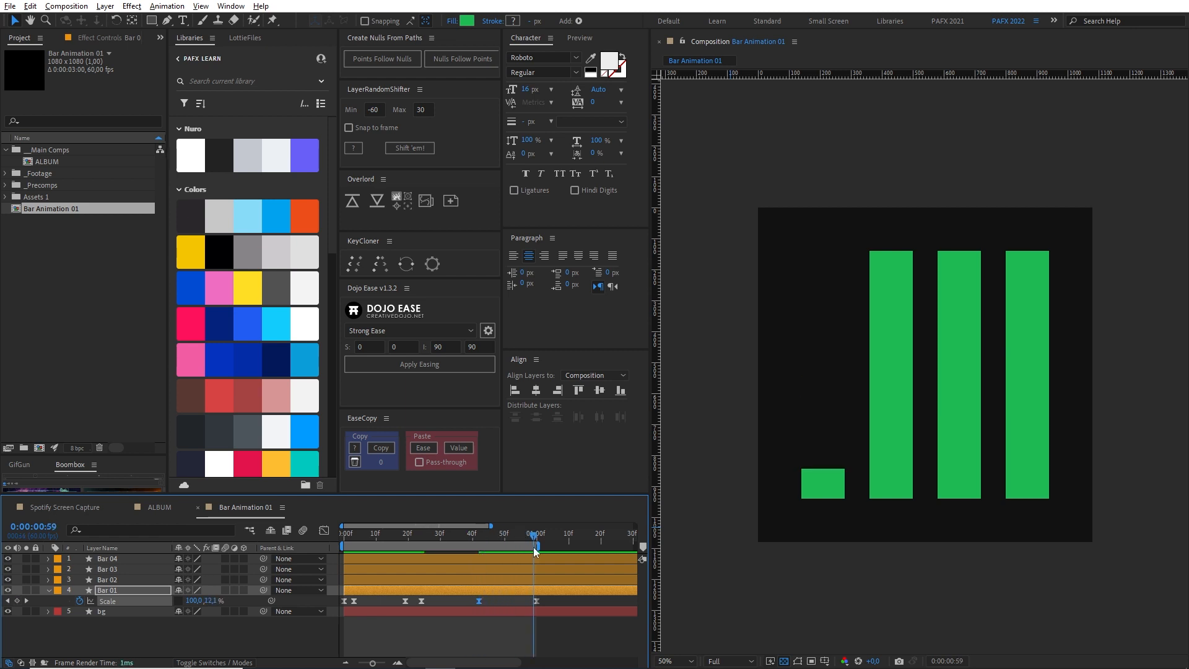
key(space)
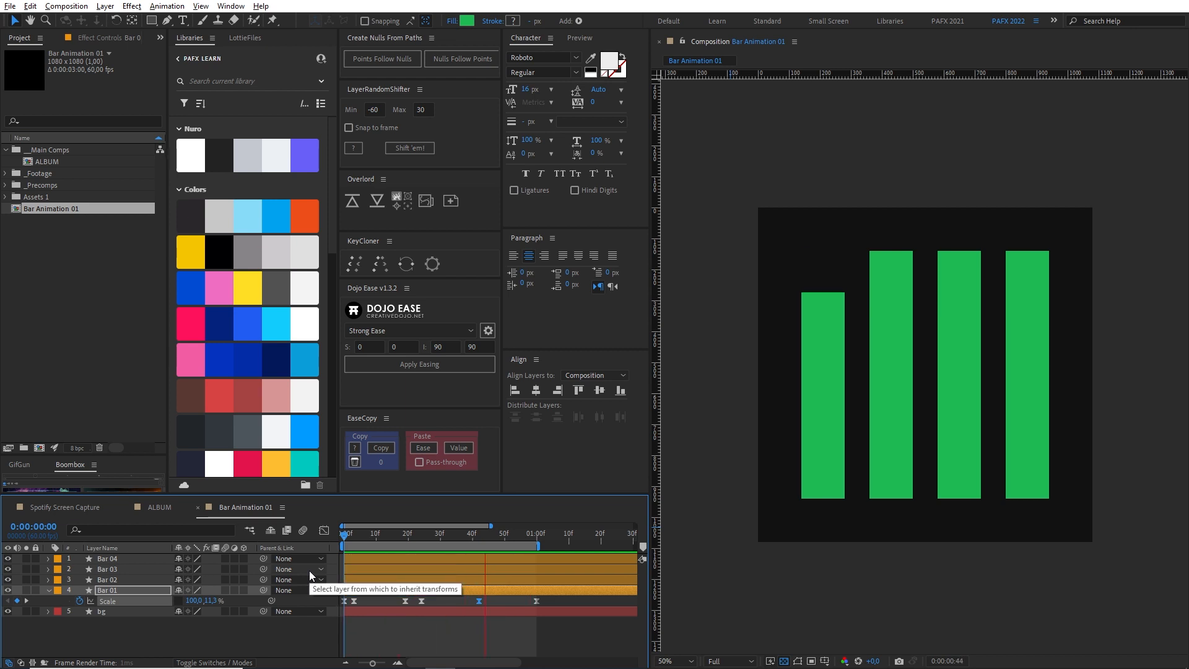
- Play the Spotify Screen Capture reference footage, then return to the Bar Animation 01 composition
click(65, 508)
key(space)
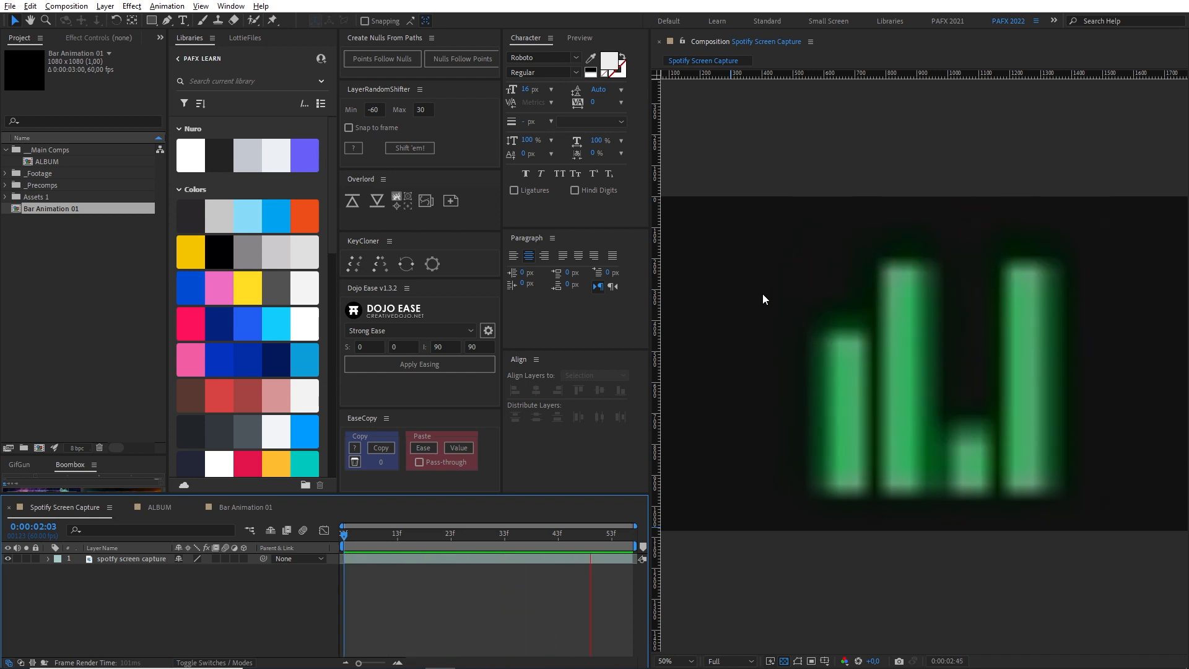
click(247, 507)
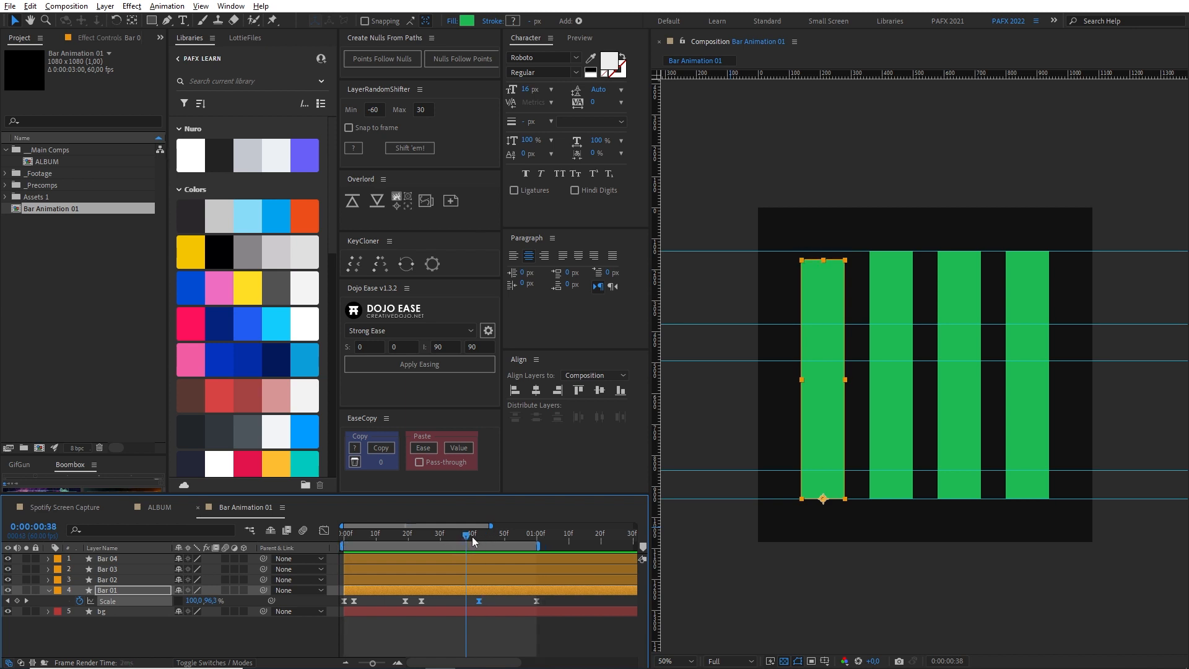
- Display Bar 01's Scale speed graph and view the velocity settings of its keyframe at 0:00:00:42
click(324, 531)
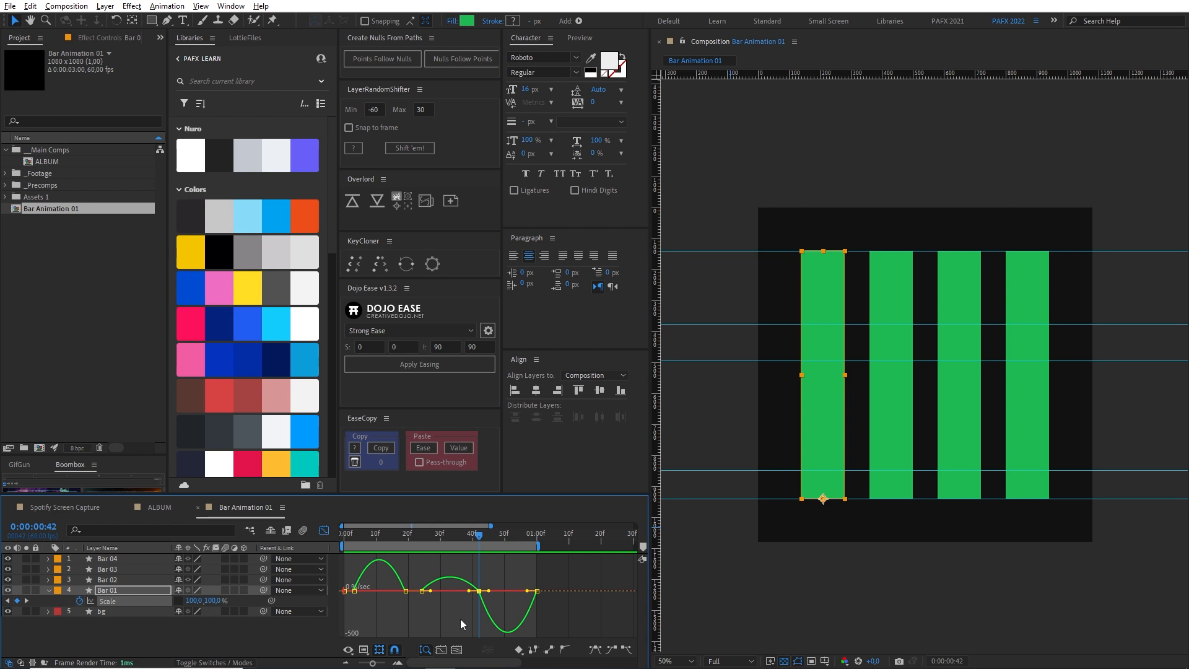
click(459, 363)
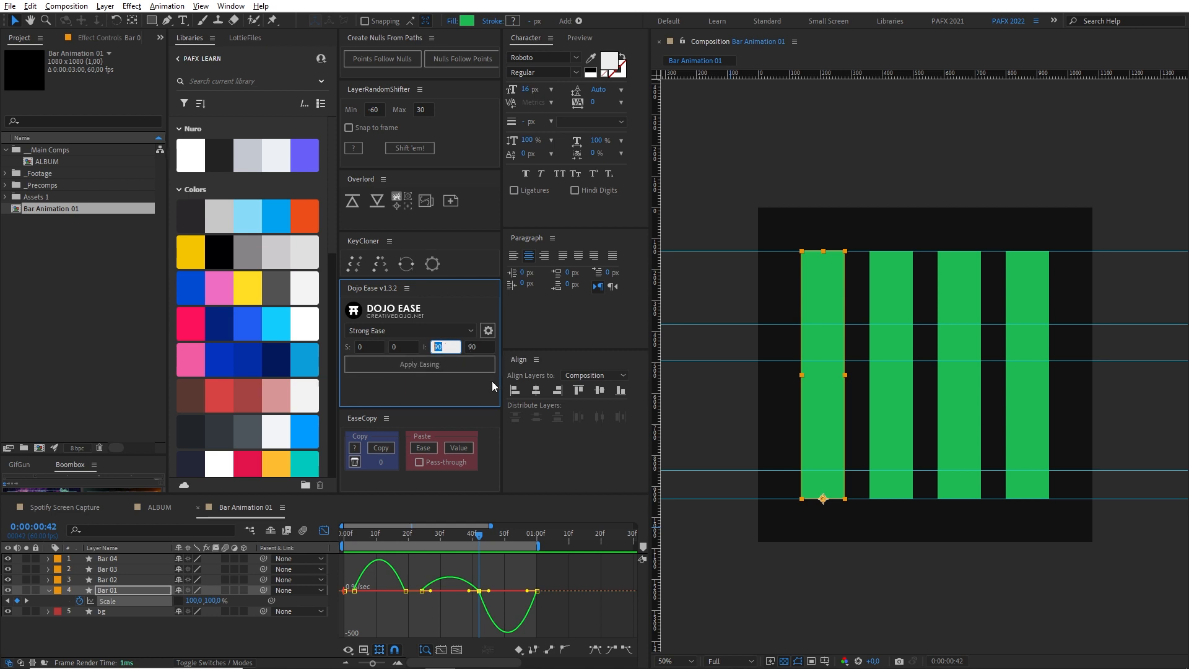
double_click(473, 585)
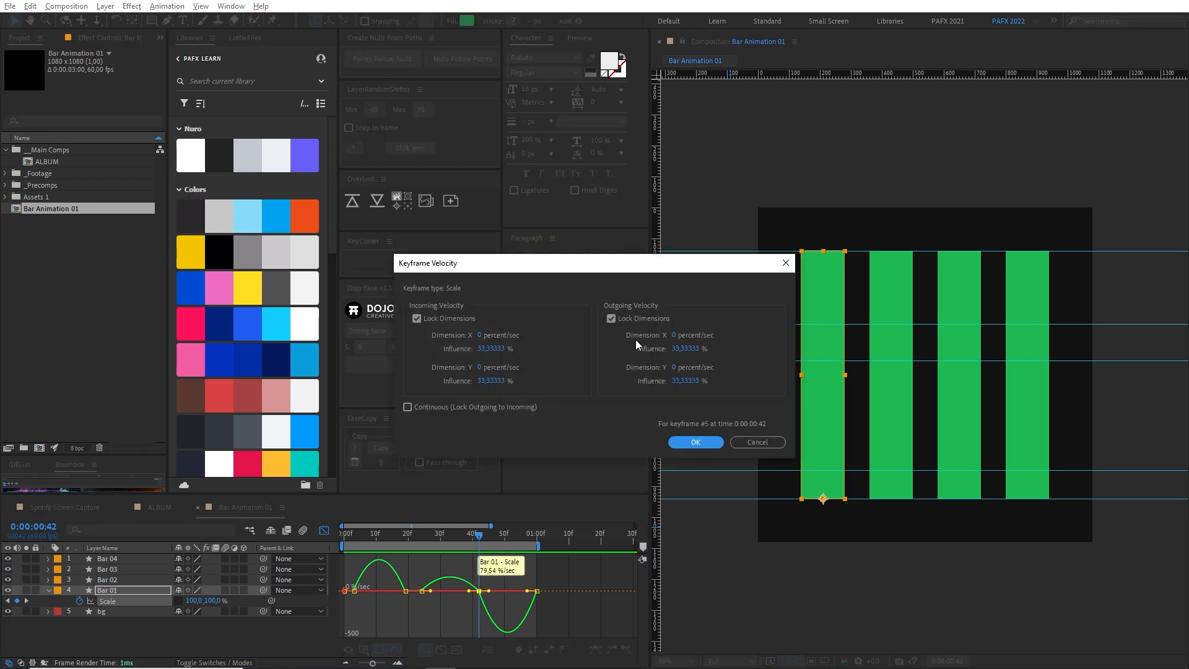
click(756, 442)
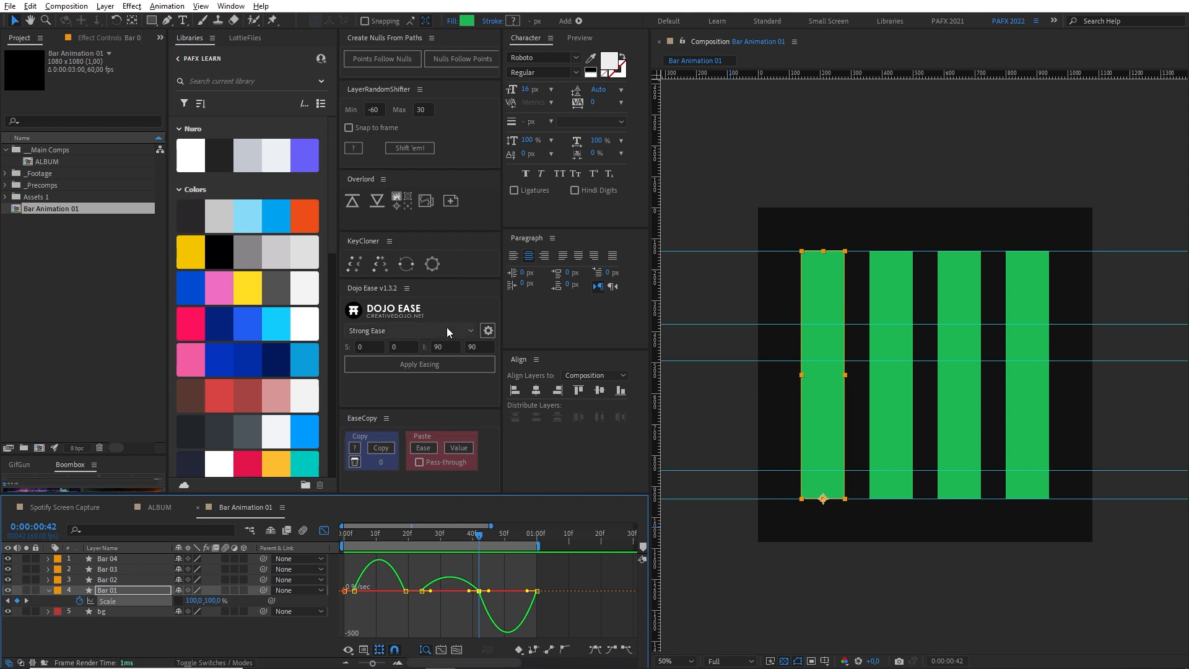
- Apply Dojo Ease with influence 60/60 to Bar 01's Scale keyframe at 0:00:00:42 and preview the loop
click(444, 345)
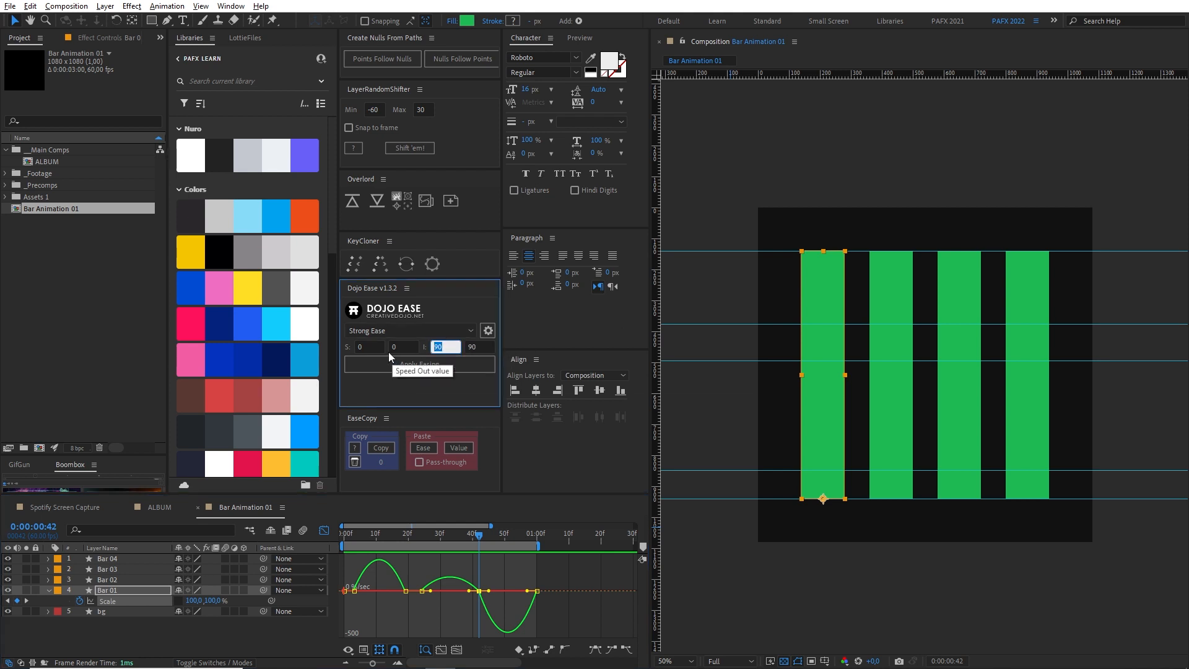
text(60)
key(Return)
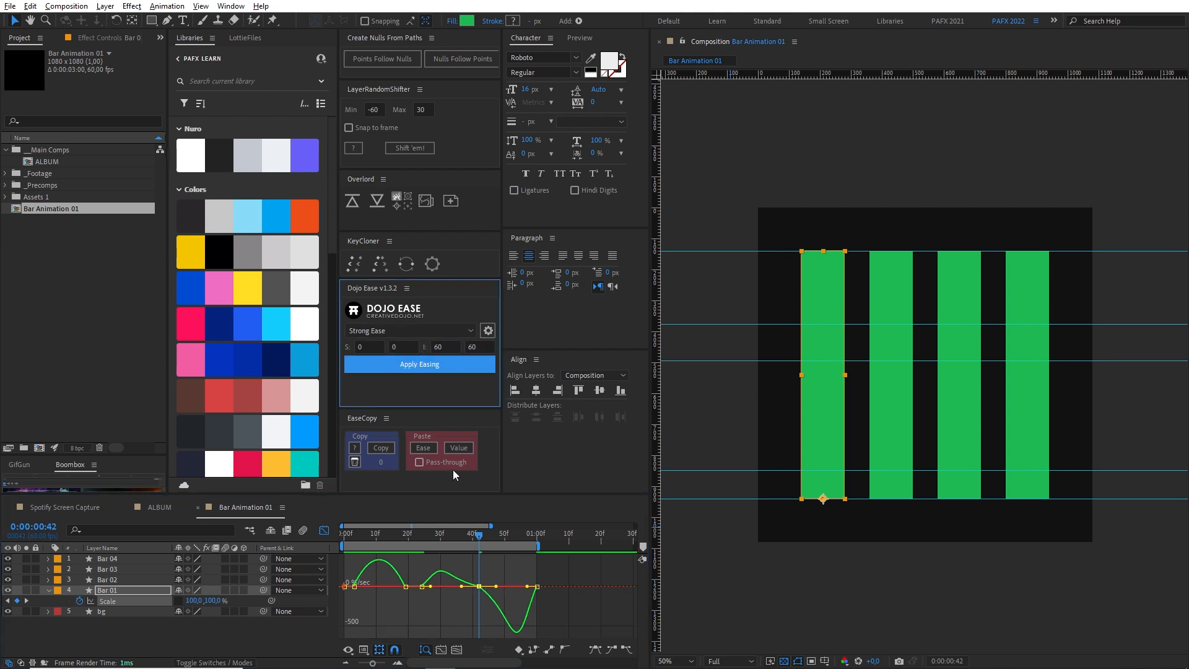
click(247, 540)
key(space)
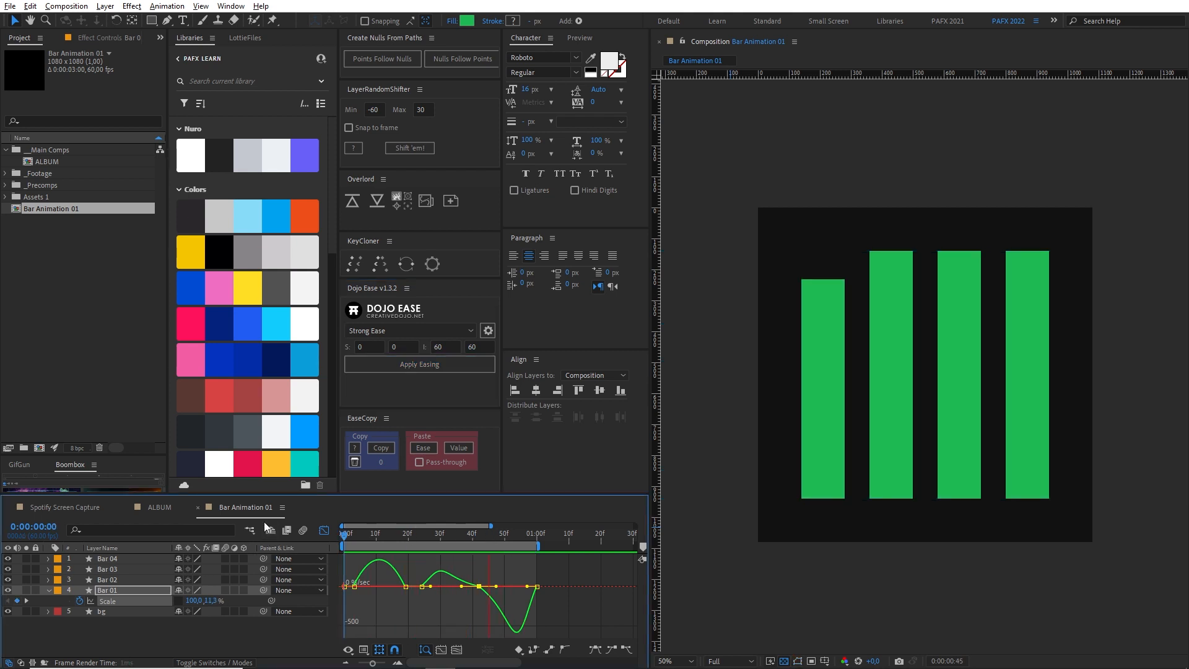
- Apply Dojo Ease with influence 20/20 to Bar 01's Scale keyframe at 0:00:01:00 and preview the loop
drag(502, 536, 531, 581)
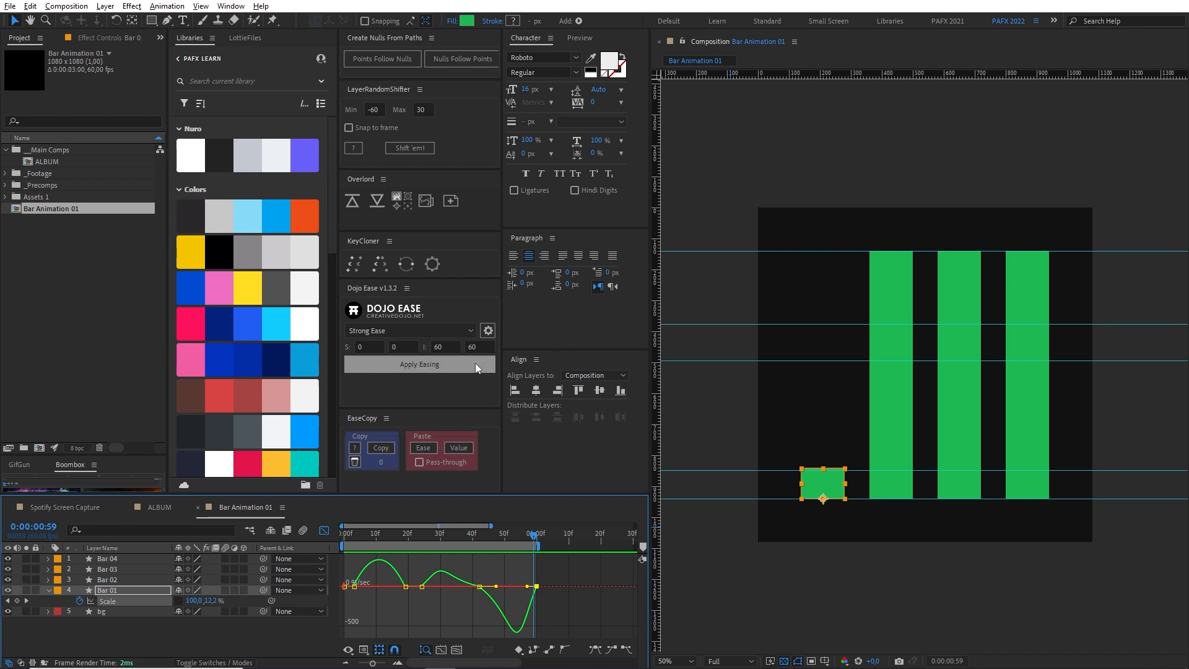
click(445, 346)
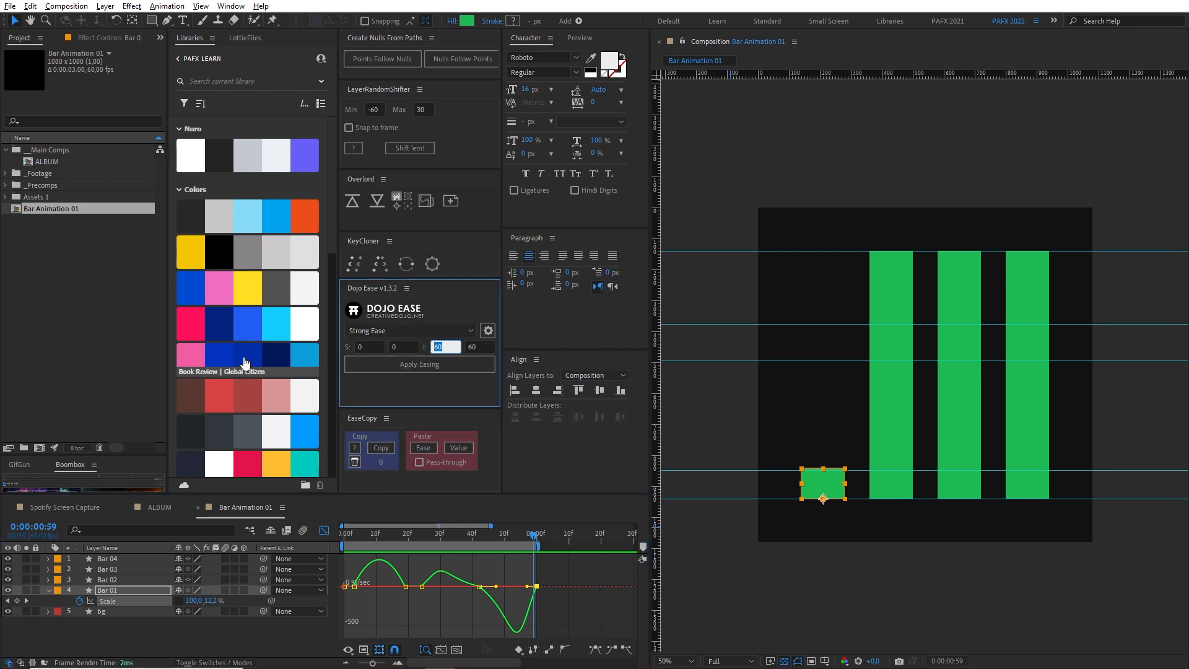
key(Tab)
key(Return)
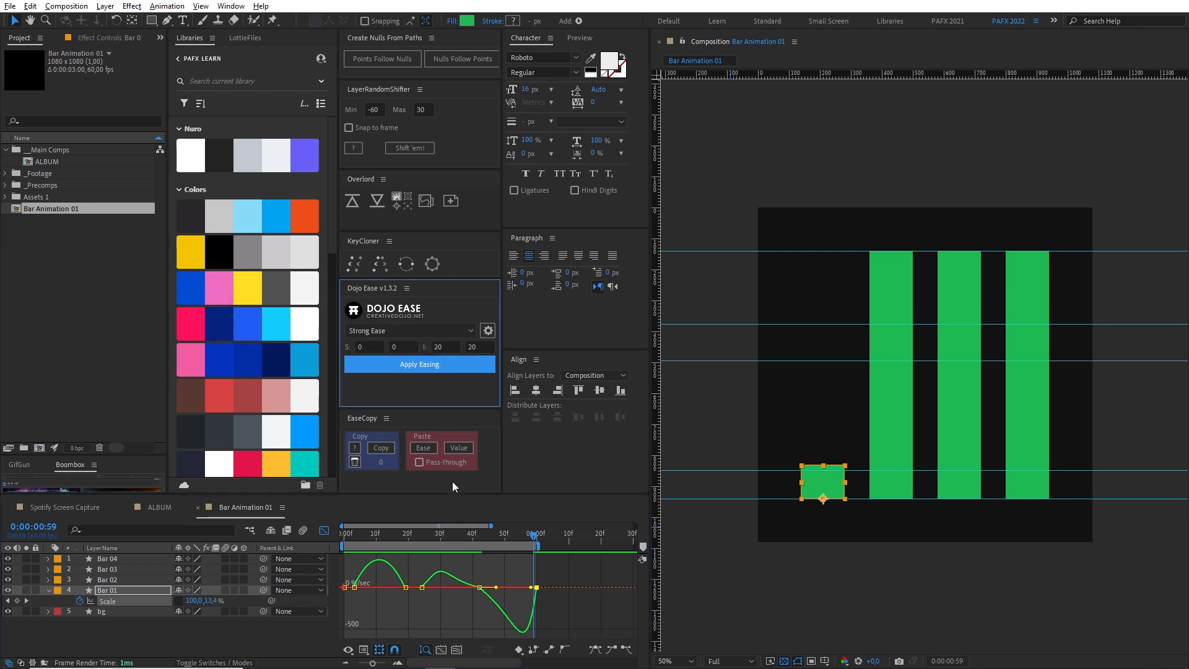
drag(482, 540, 472, 541)
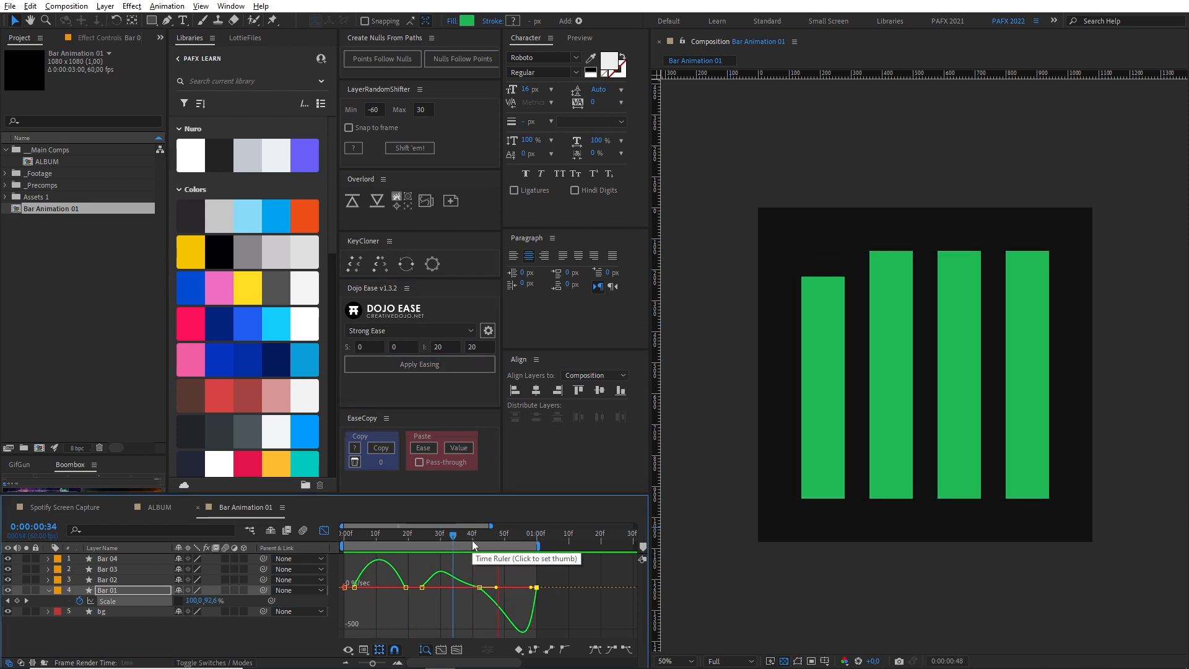
key(space)
- Apply Dojo Ease with influence 70/70 to Bar 01's full-height Scale keyframe at 0:00:00:42 and preview the loop
drag(345, 537, 484, 557)
click(479, 588)
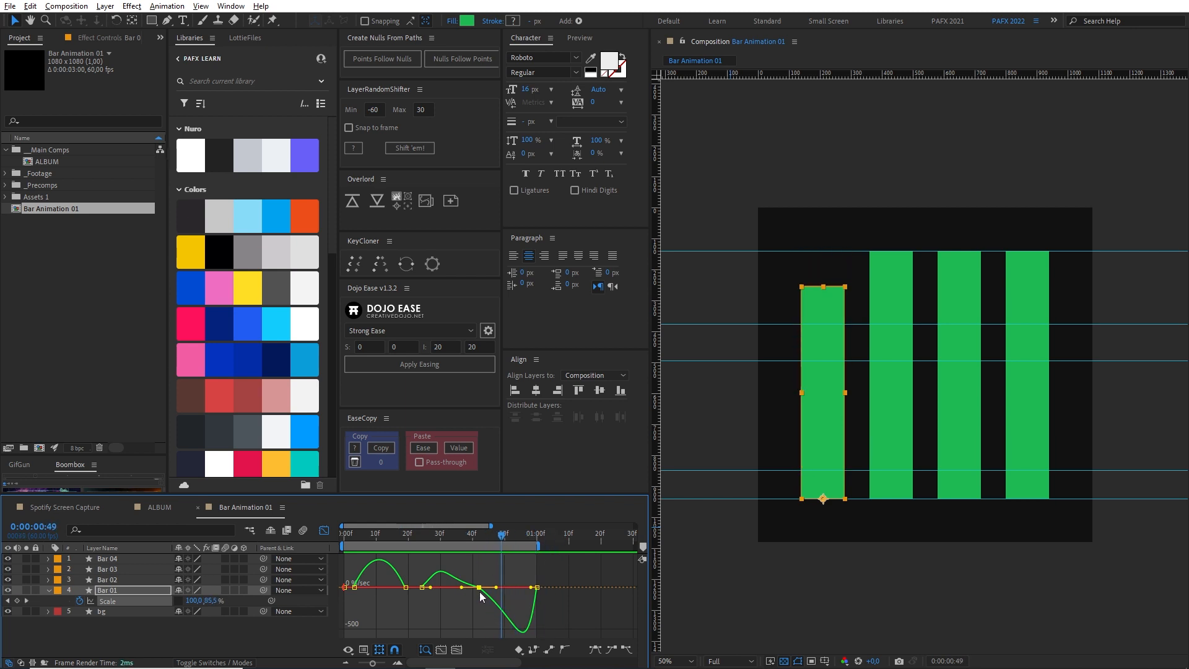
click(444, 352)
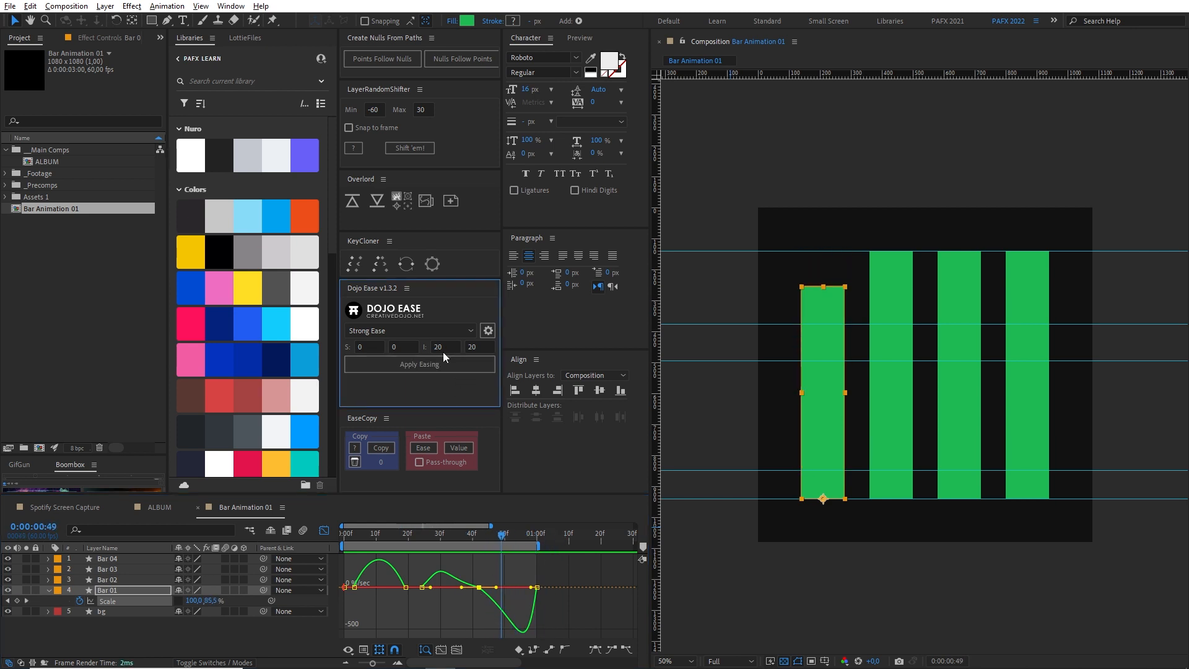
text(70)
click(374, 357)
drag(498, 535, 161, 540)
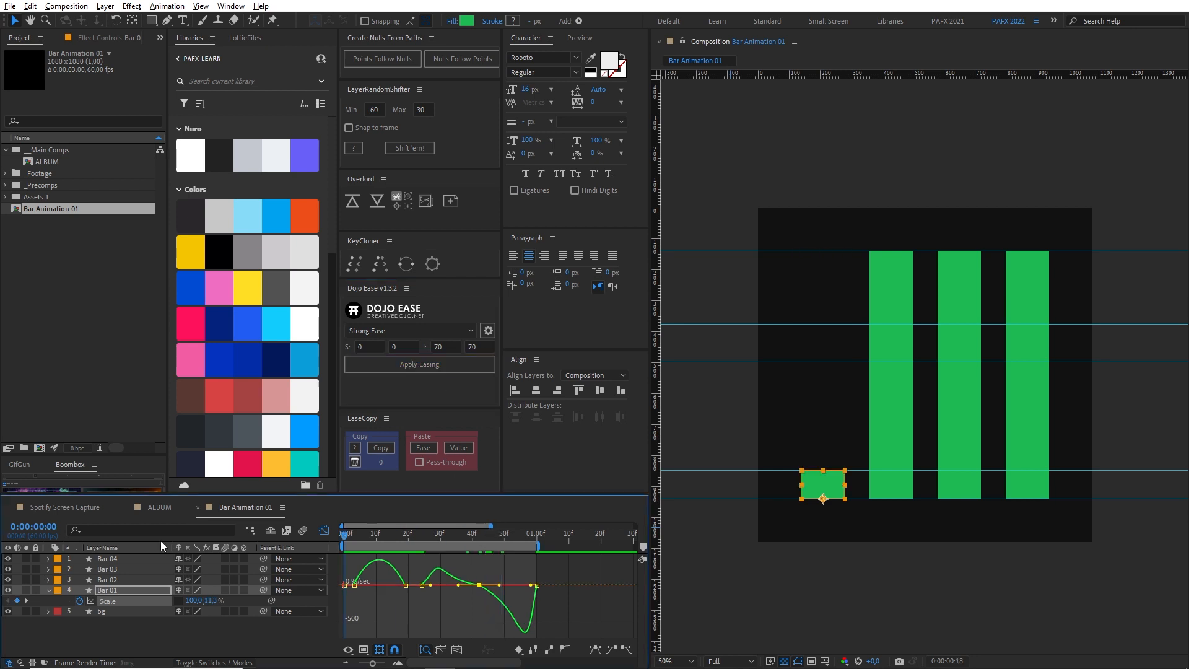
key(space)
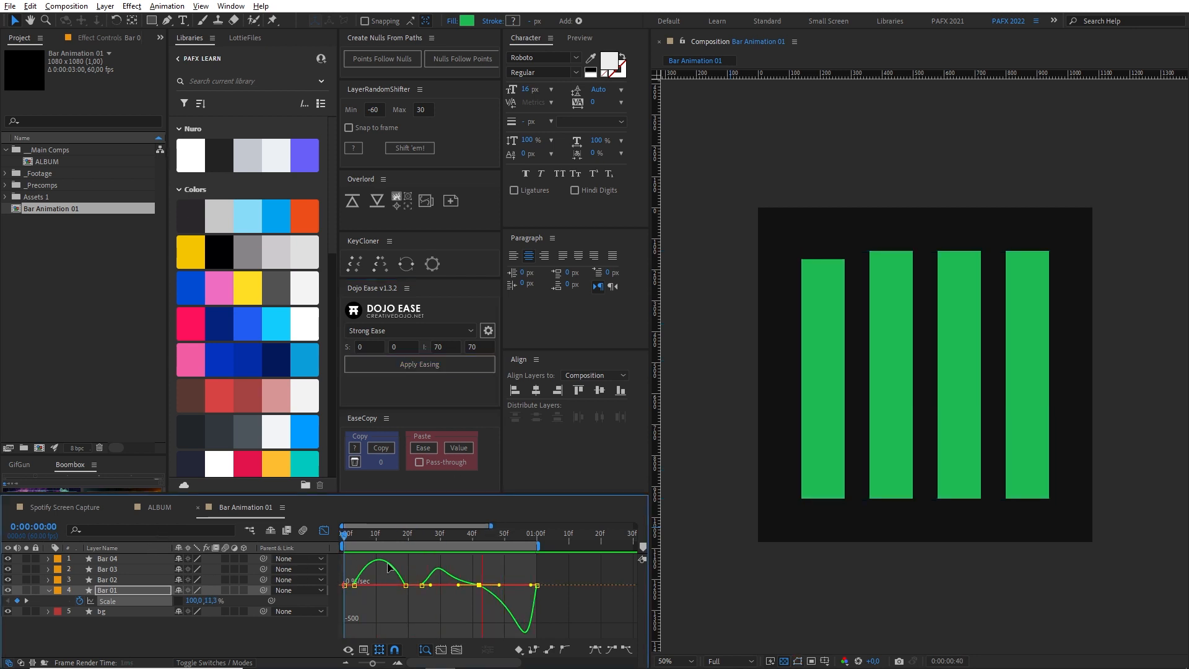
- Shift Bar 01's full-height Scale keyframe two frames forward to 0:00:00:44 and replay the loop
drag(501, 569, 463, 602)
key(alt+Right)
key(alt+Right)
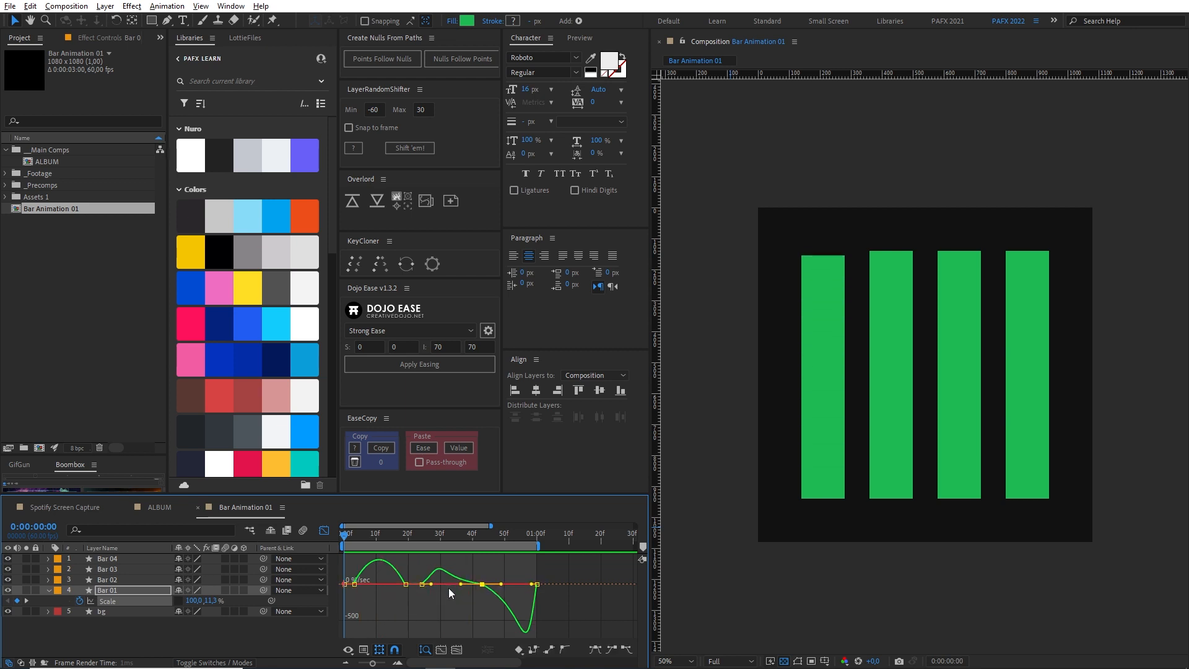
key(space)
key(space)
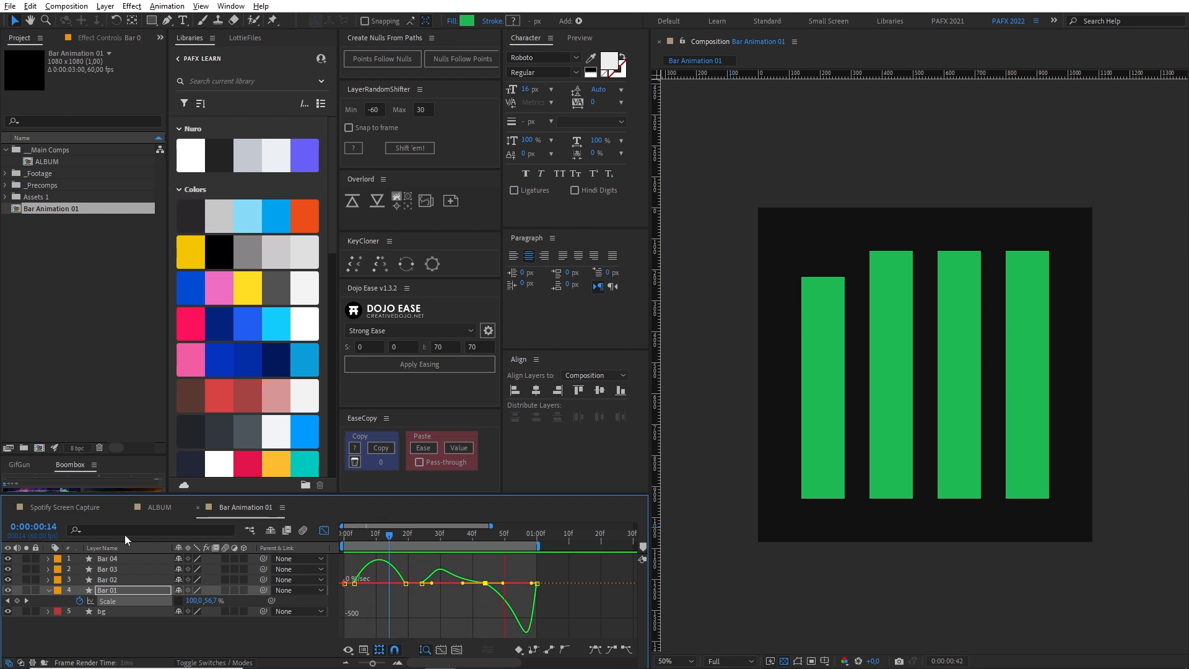
- Compare the first bar's motion in the reference footage with the Bar 01 preview
click(64, 507)
key(space)
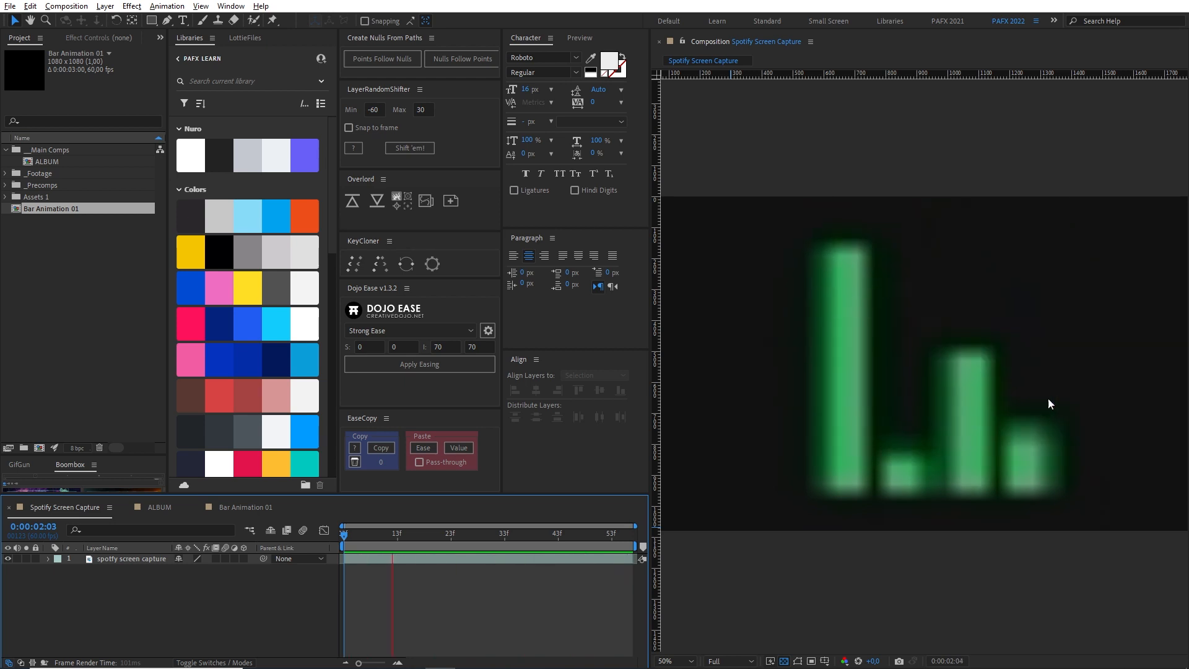
click(238, 507)
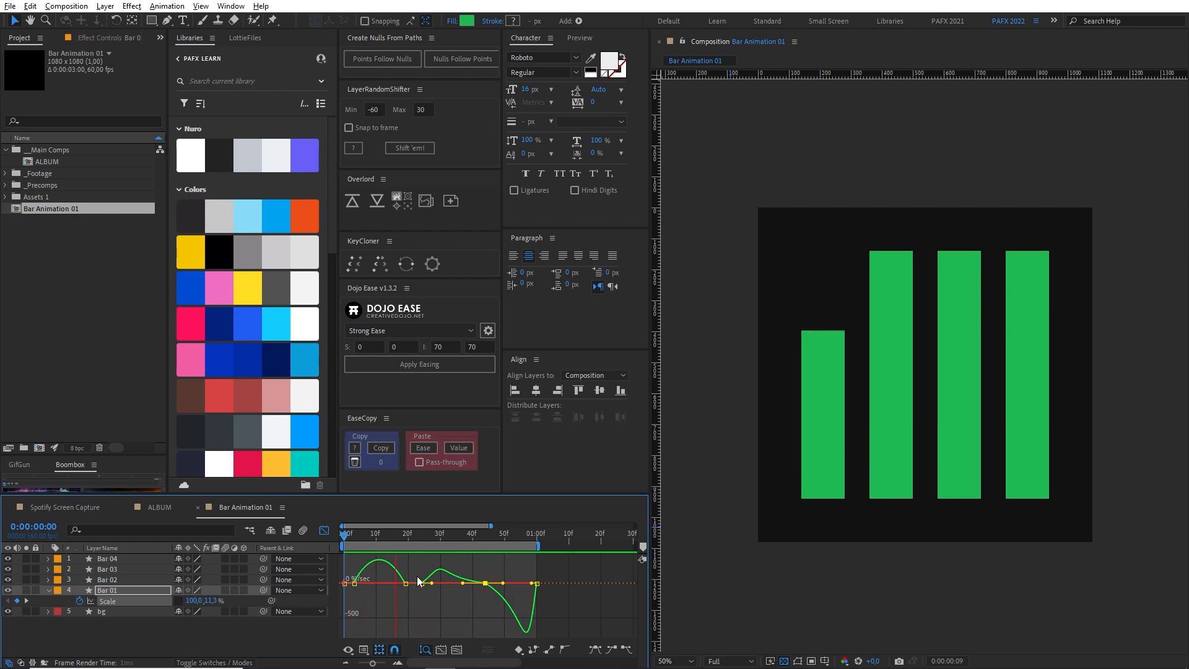
key(space)
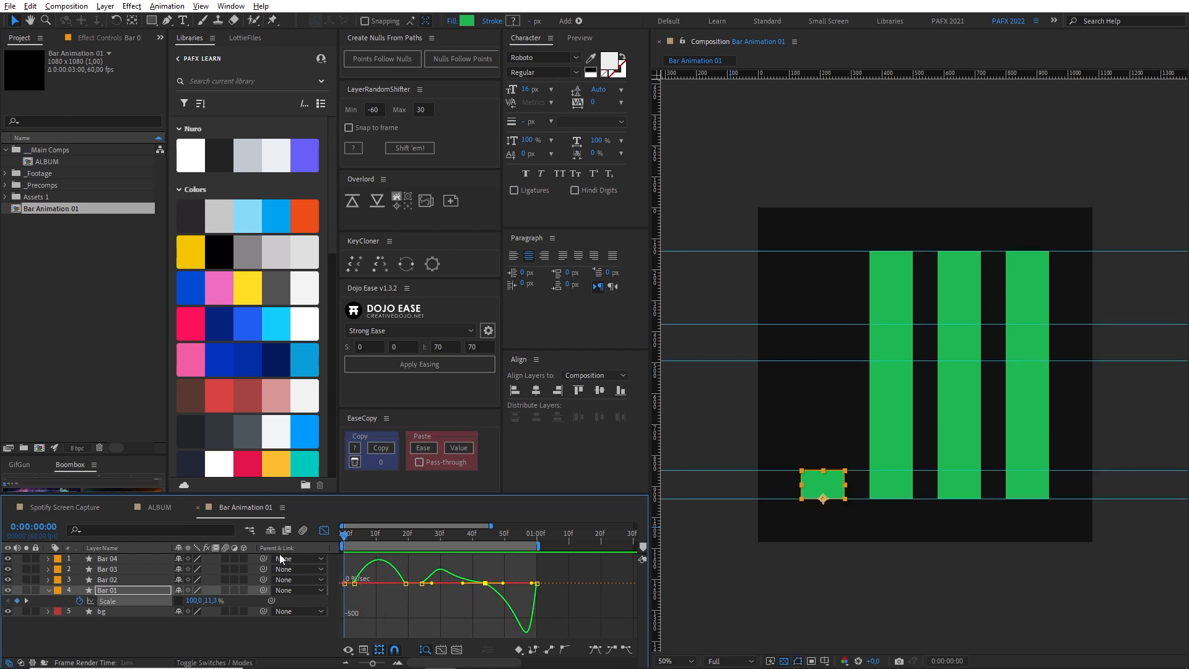
- Delete Bar 01's Scale keyframe at 0:00:00:03 so the bar starts growing from the first frame
key(equal)
key(equal)
drag(373, 618, 398, 656)
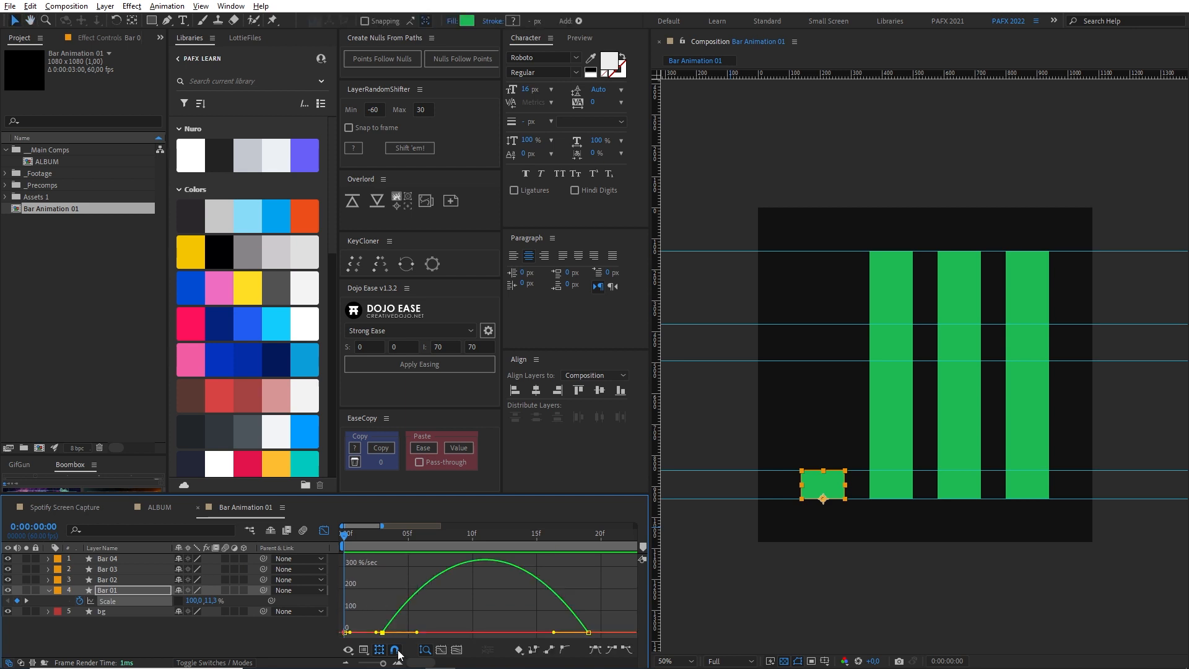
key(Delete)
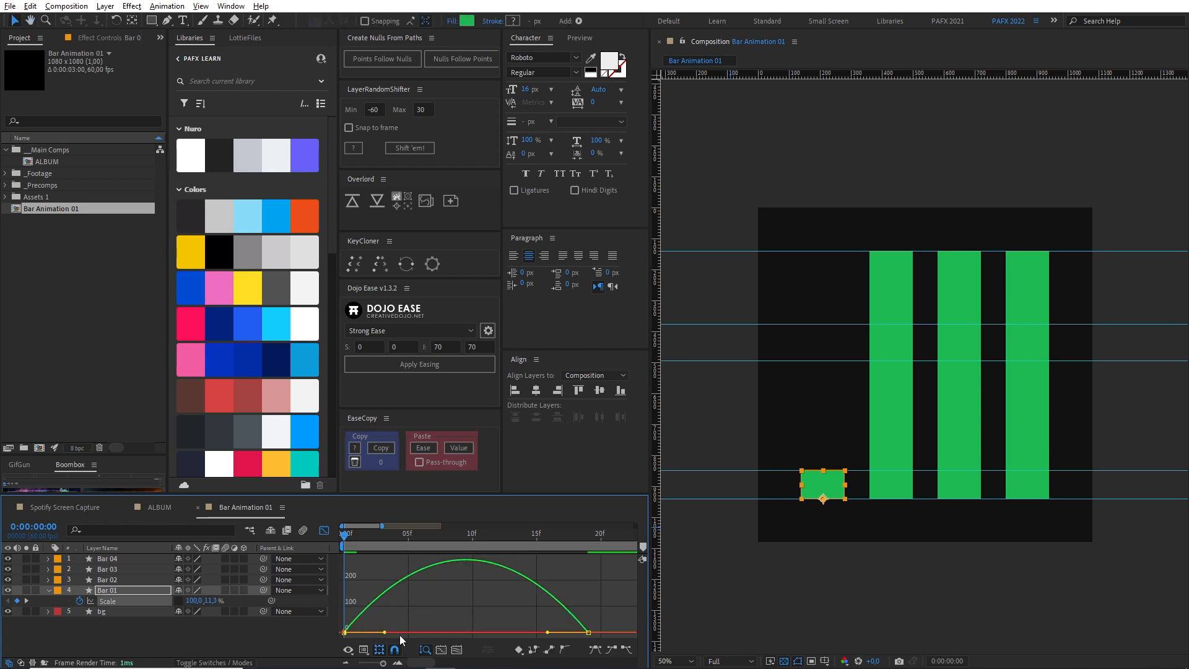
key(minus)
key(minus)
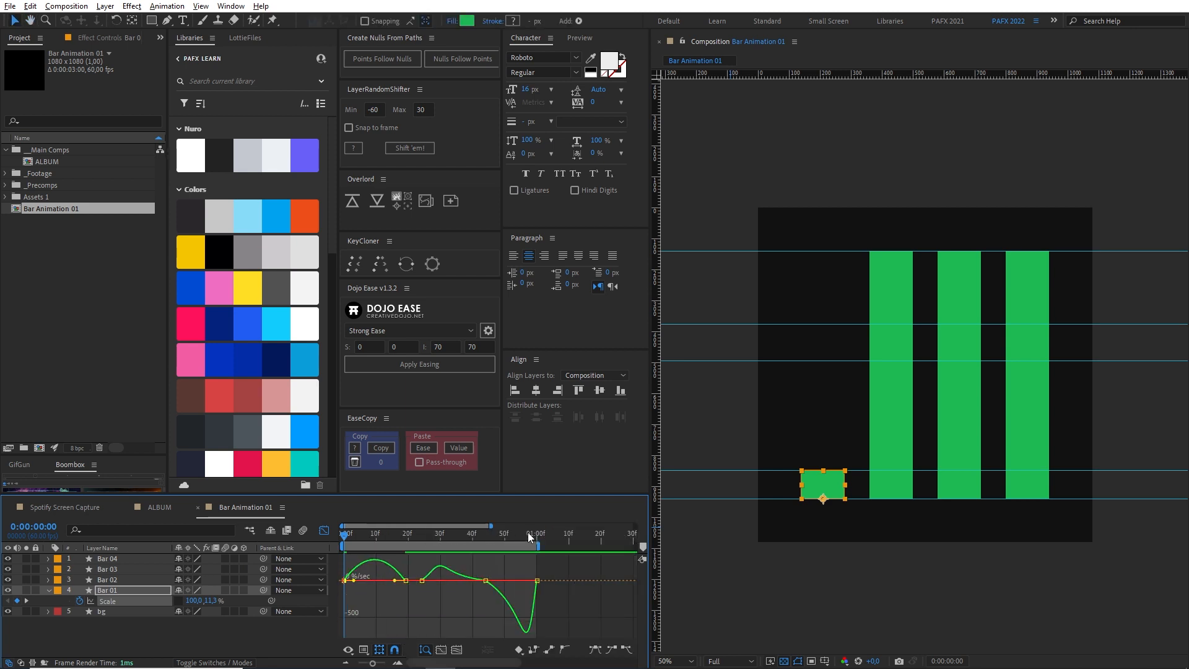
- Review Bar 01's movement near the end of the loop, up to 0:00:01:00, against the reference footage
click(528, 533)
key(equal)
key(equal)
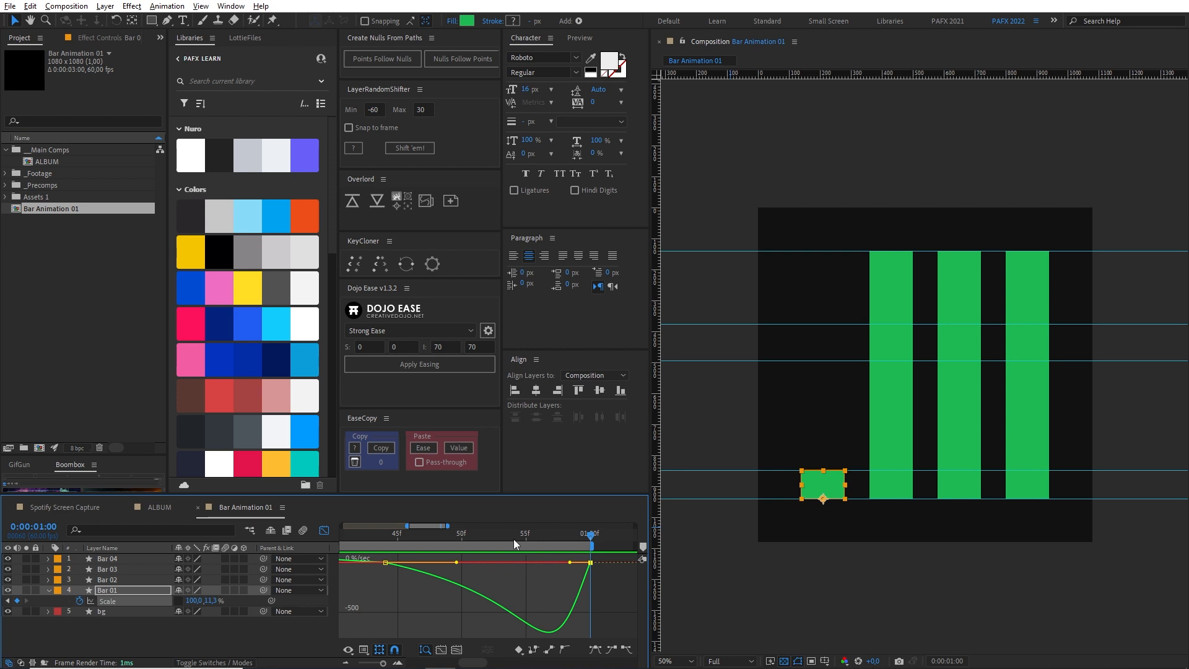
key(space)
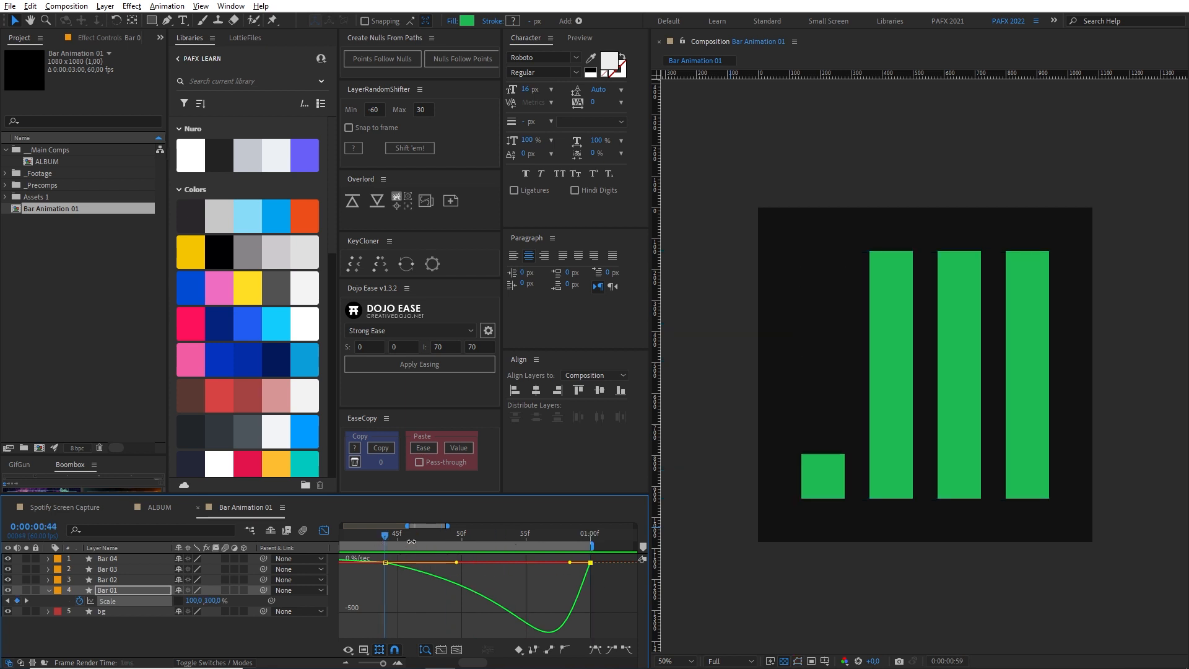
click(68, 507)
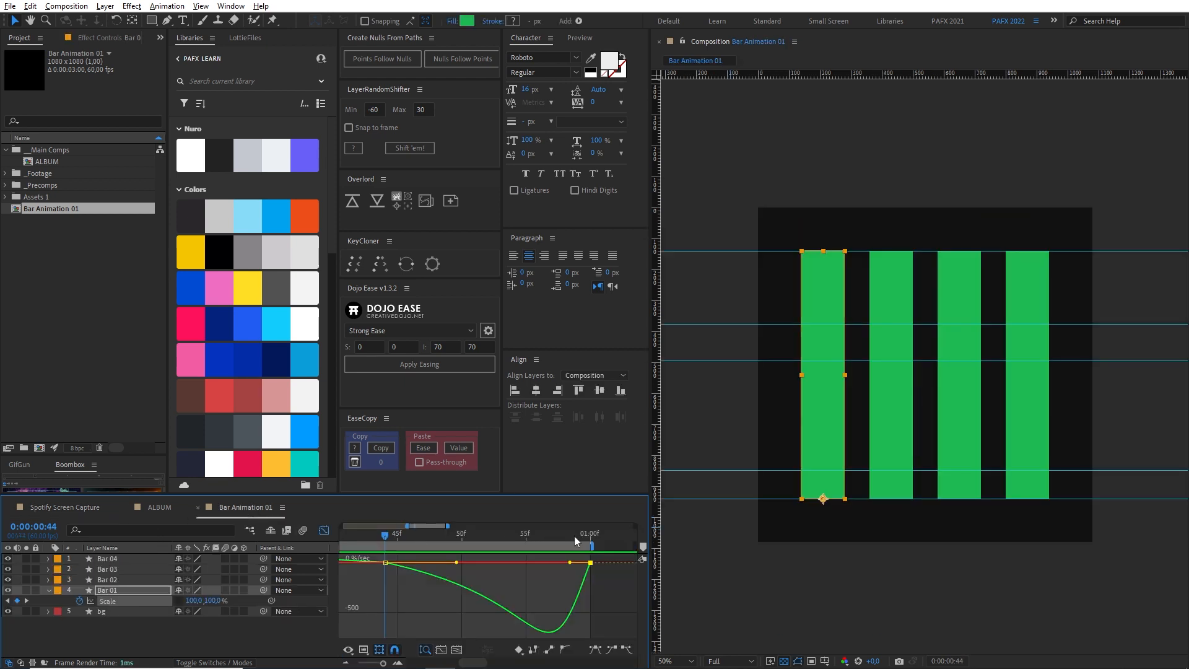
- Copy Bar 01's lowest-height Scale keyframe from 0:00:01:00 to 0:00:00:56 to hold that height
click(592, 546)
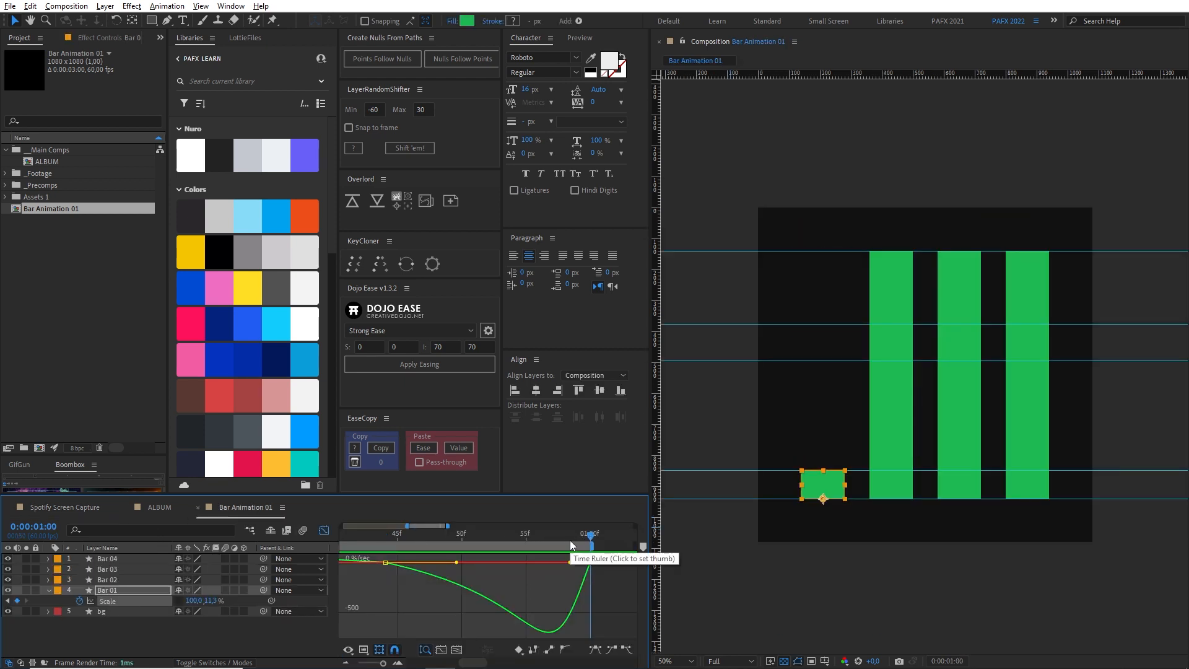
key(Page_Up)
key(Page_Up)
key(Page_Up)
key(Page_Up)
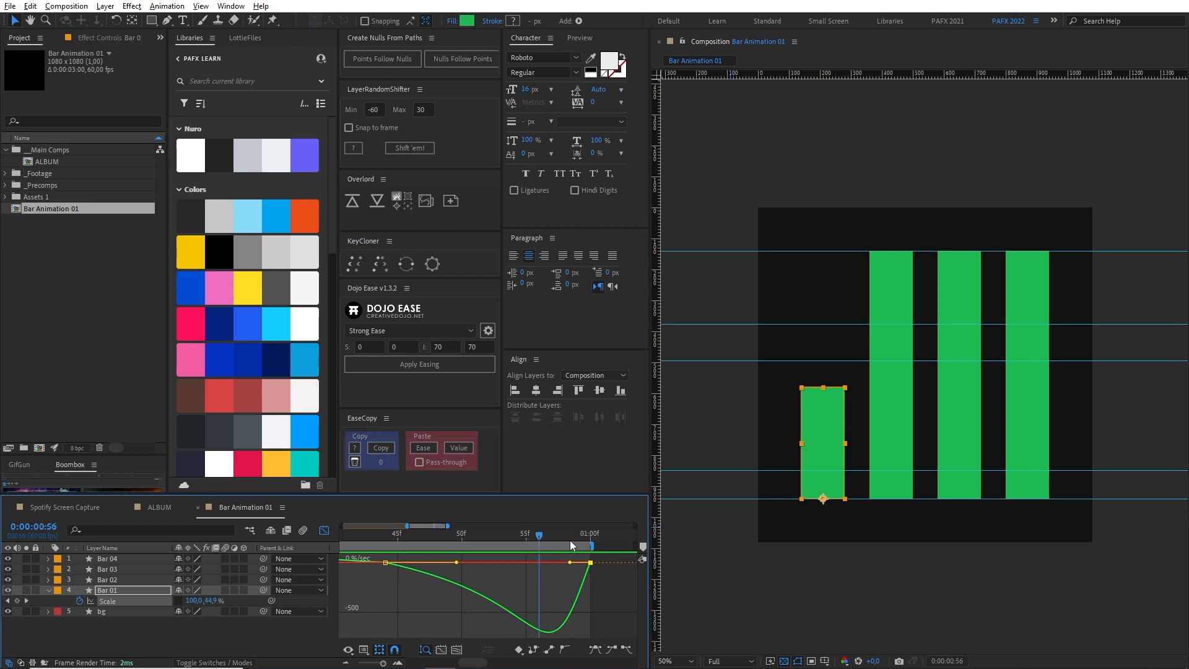
key(ctrl+v)
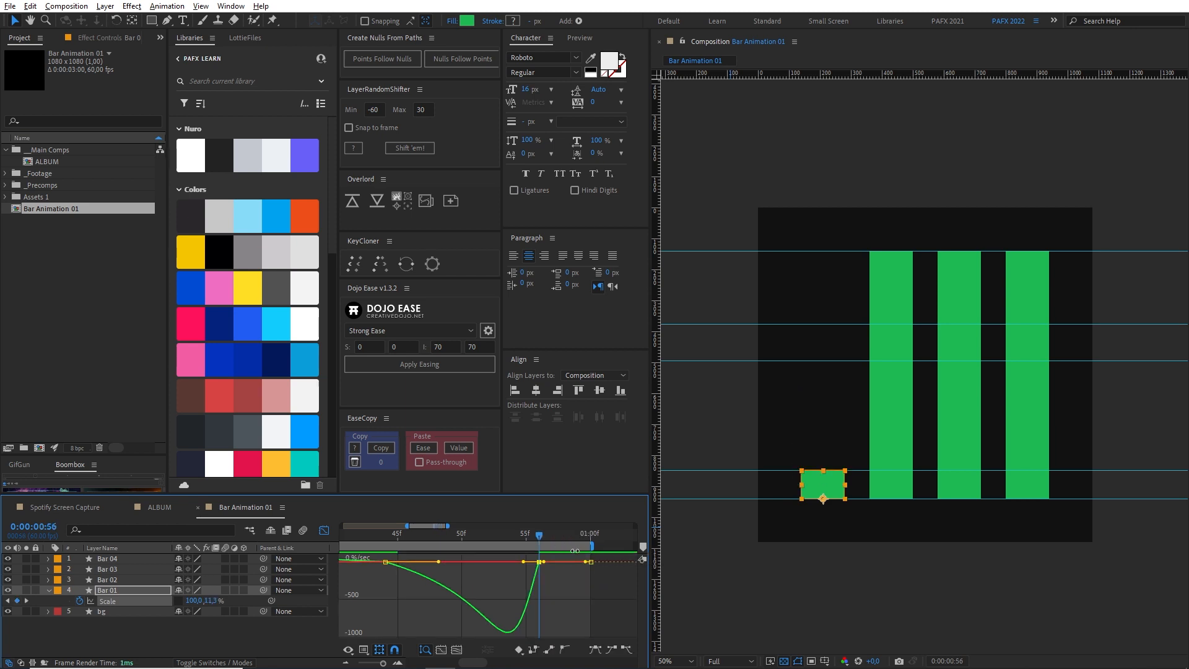
scroll(540, 560, down, 3)
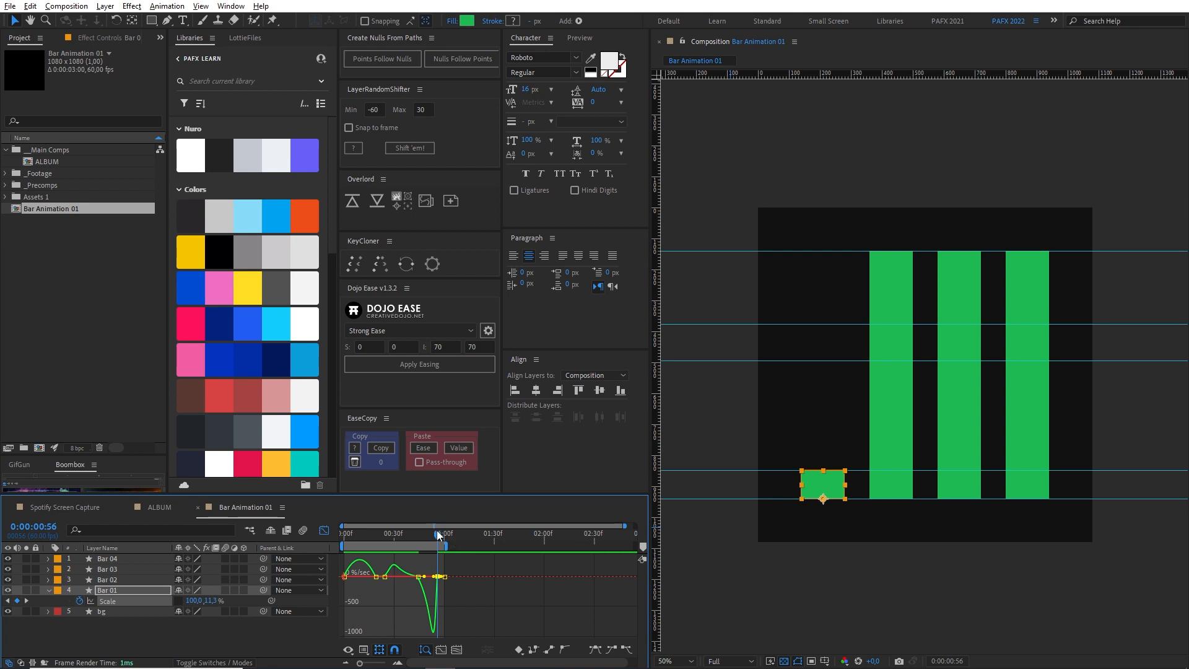
key(equal)
- Shift Bar 01's Scale keyframe at 0:00:00:56 one frame forward while comparing the preview with the reference footage
key(space)
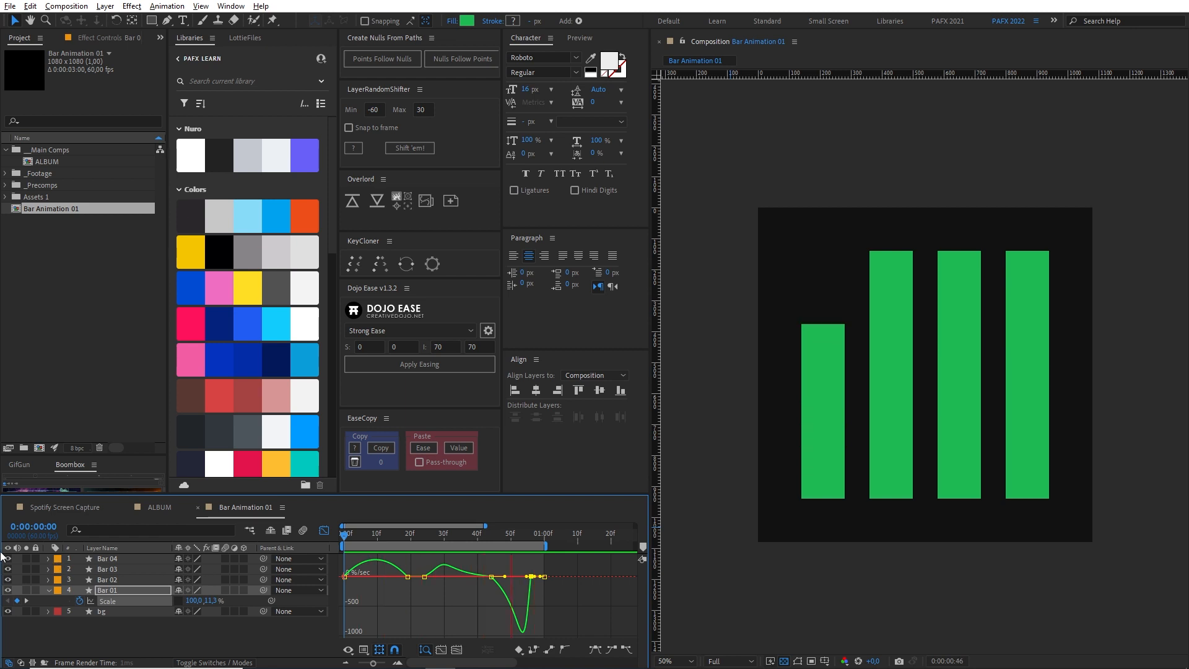
key(alt+Right)
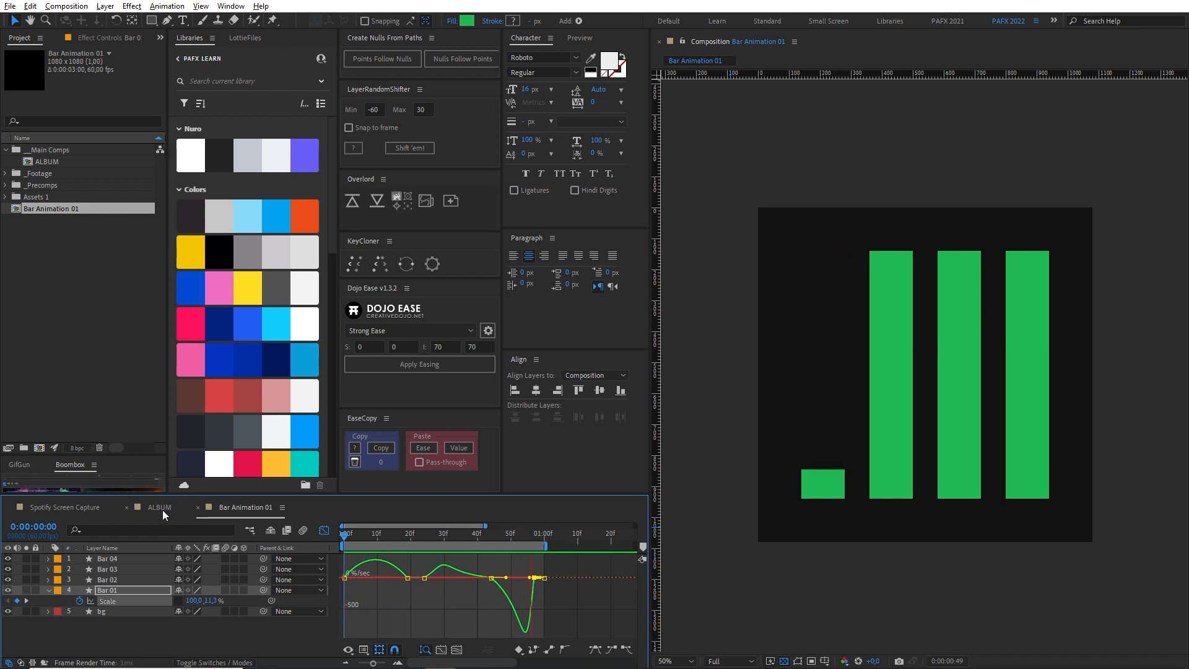
click(73, 507)
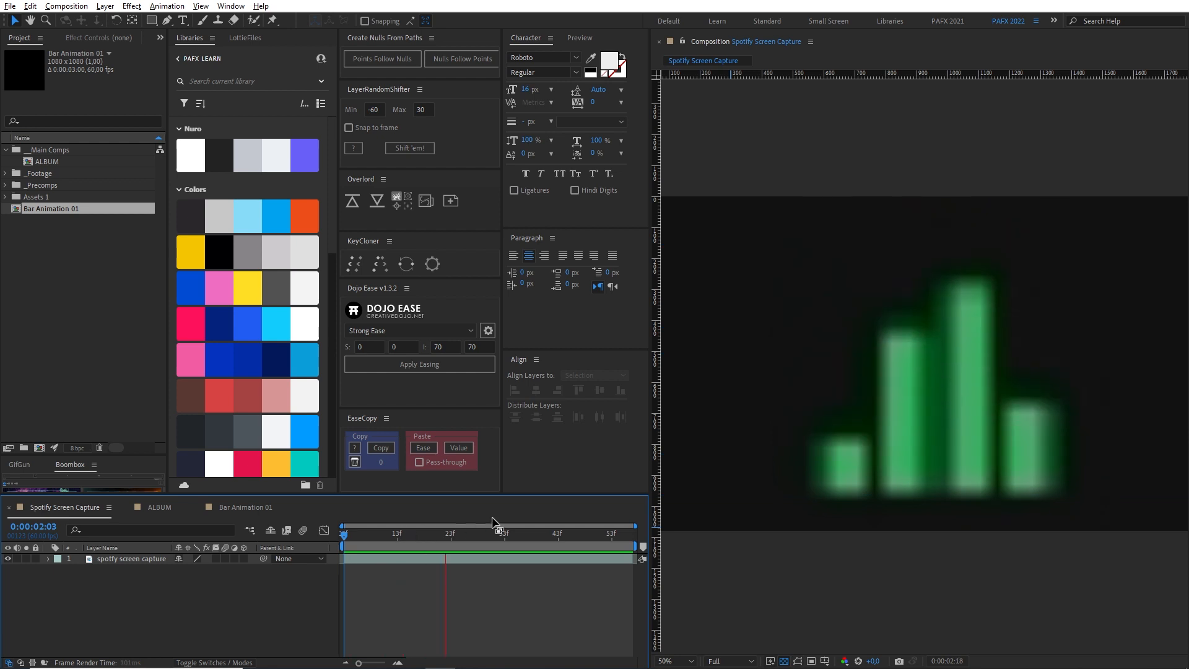
- Paste Bar 01's lowest-height Scale keyframe at 0:00:00:02 to hold the bar low for the opening frames
click(255, 506)
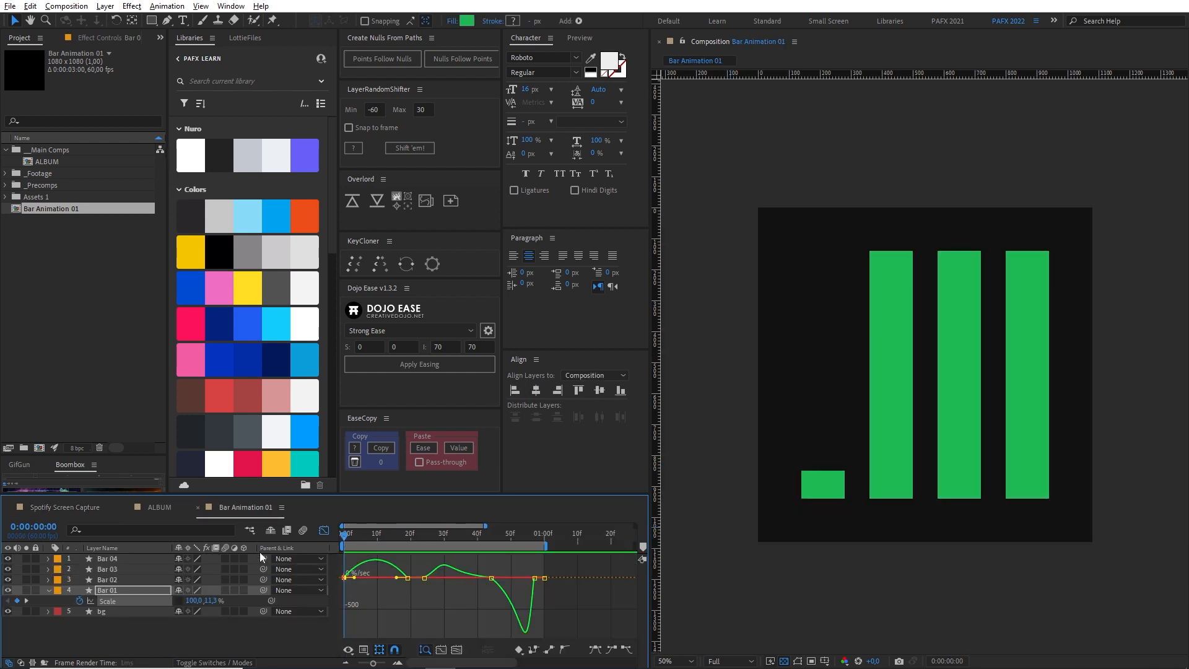
key(=)
key(Page_Down)
key(Page_Down)
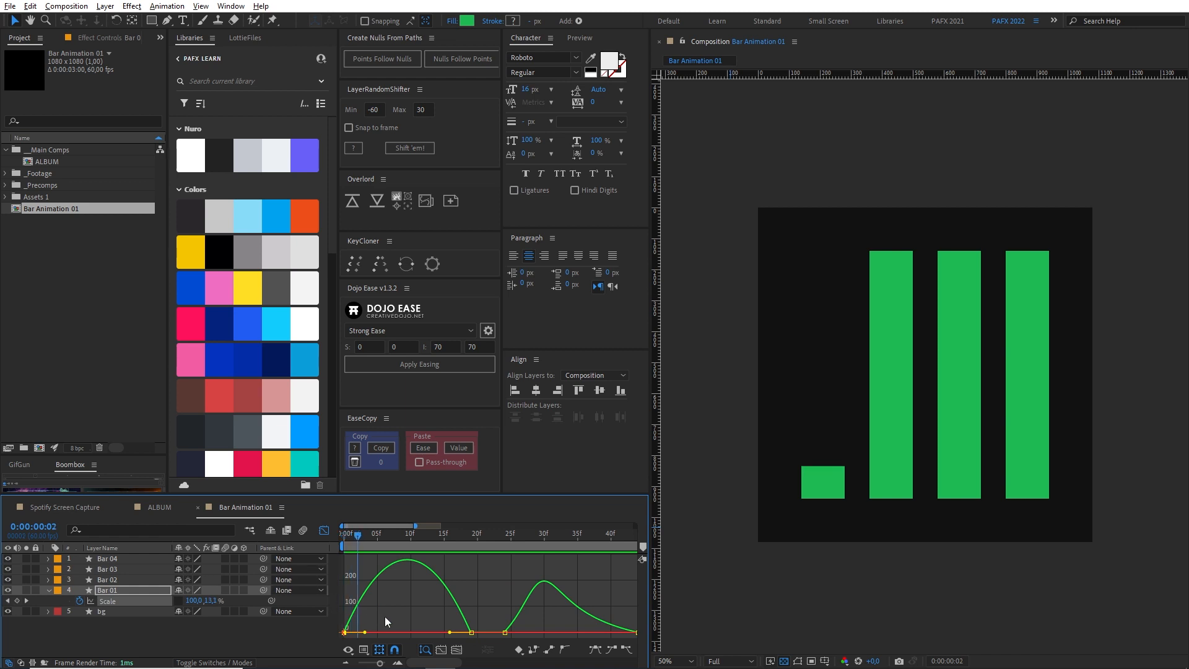
key(ctrl+v)
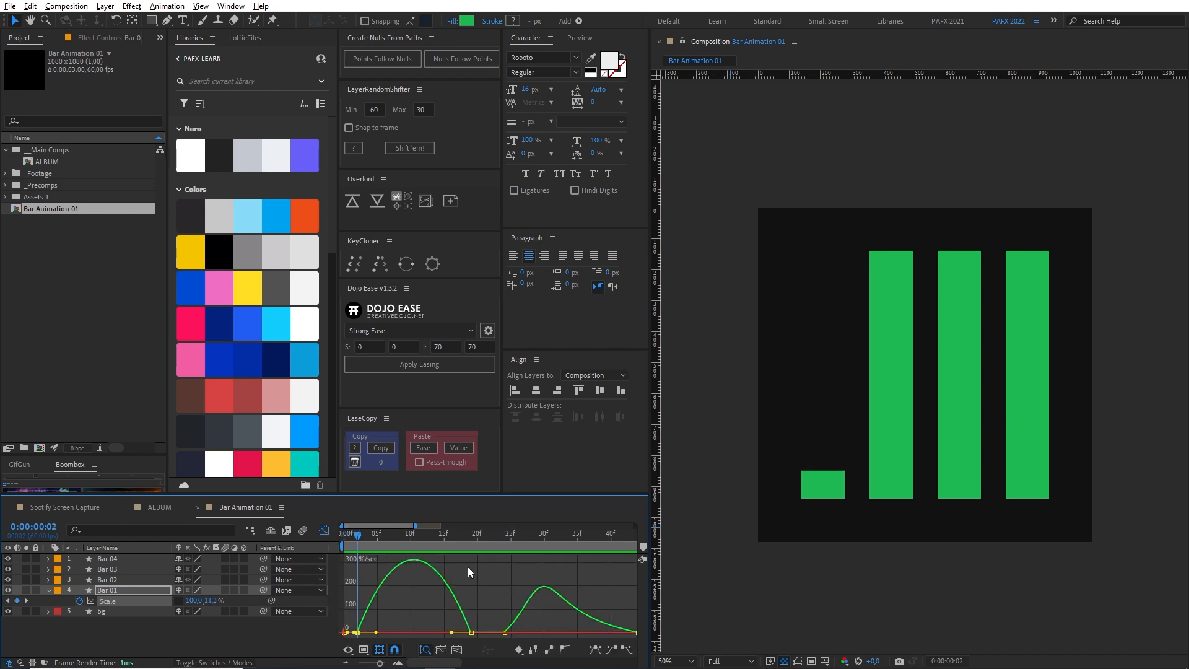
- Preview Bar 01's one-second loop and compare its timing with the reference footage
key(-)
key(-)
key(=)
key(space)
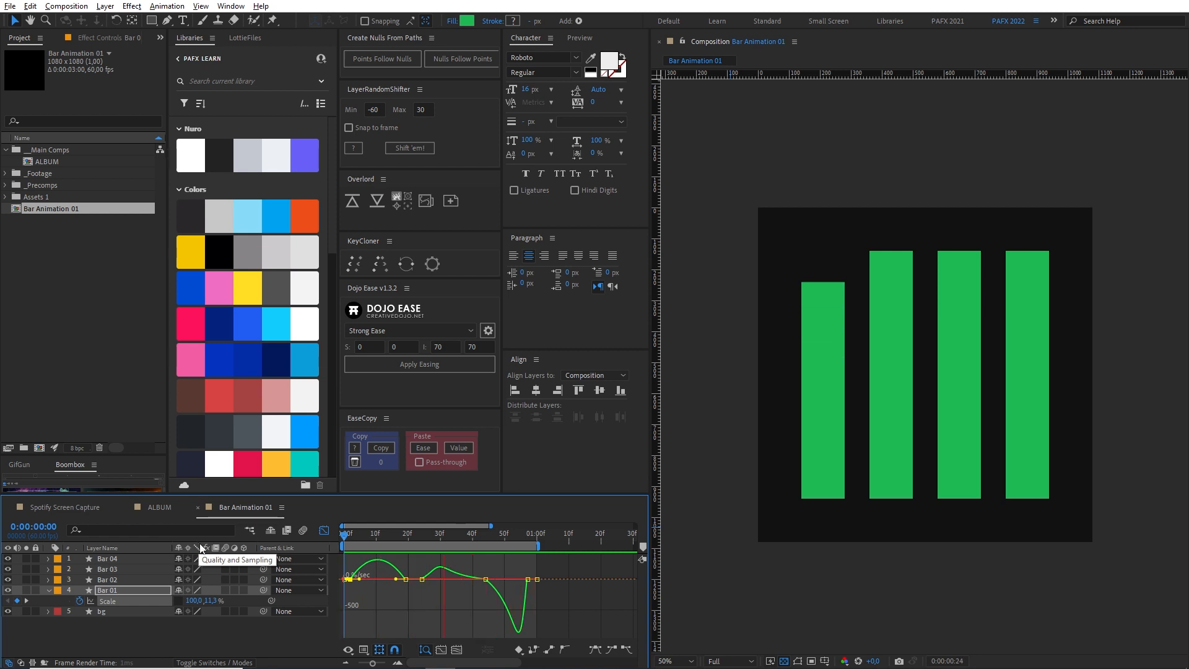
click(66, 507)
click(67, 507)
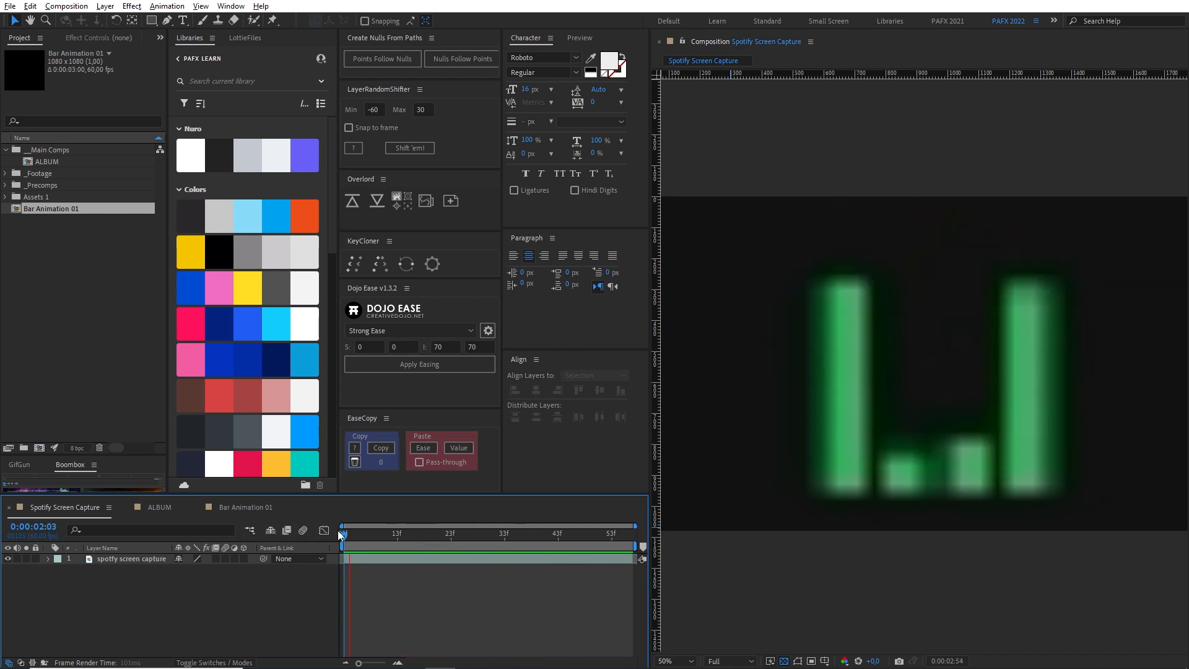
click(268, 509)
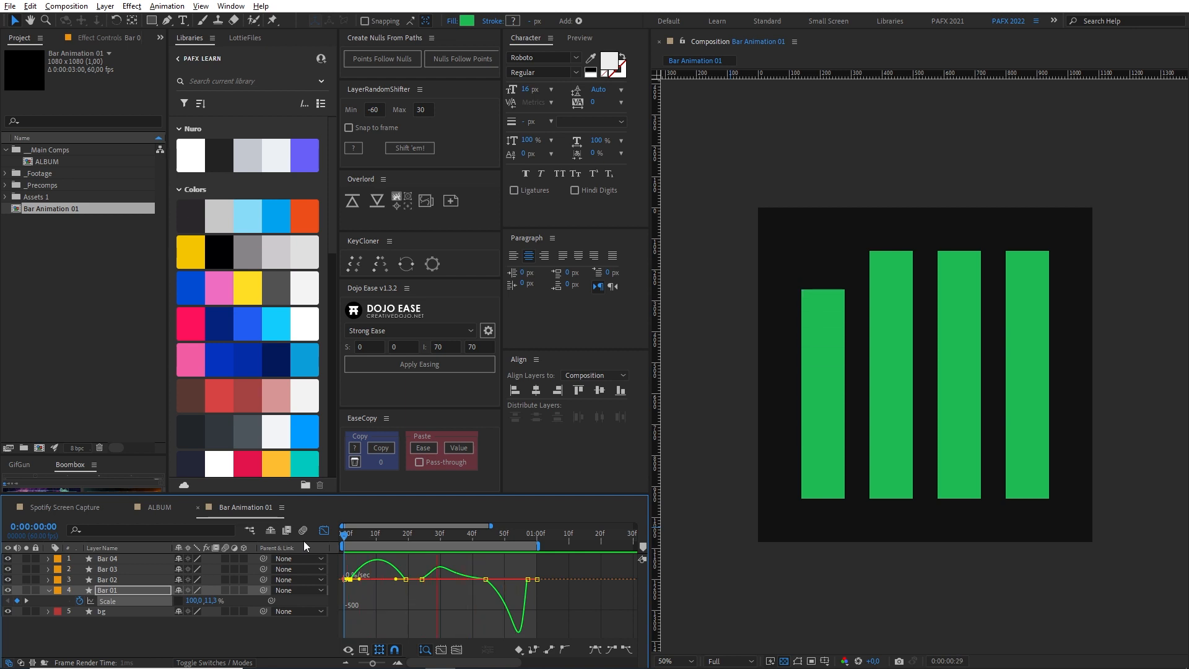
- Copy Bar 01's full one-second set of Scale keyframes and paste it at 0:00:01:00 and 0:00:02:00
key(shift+F3)
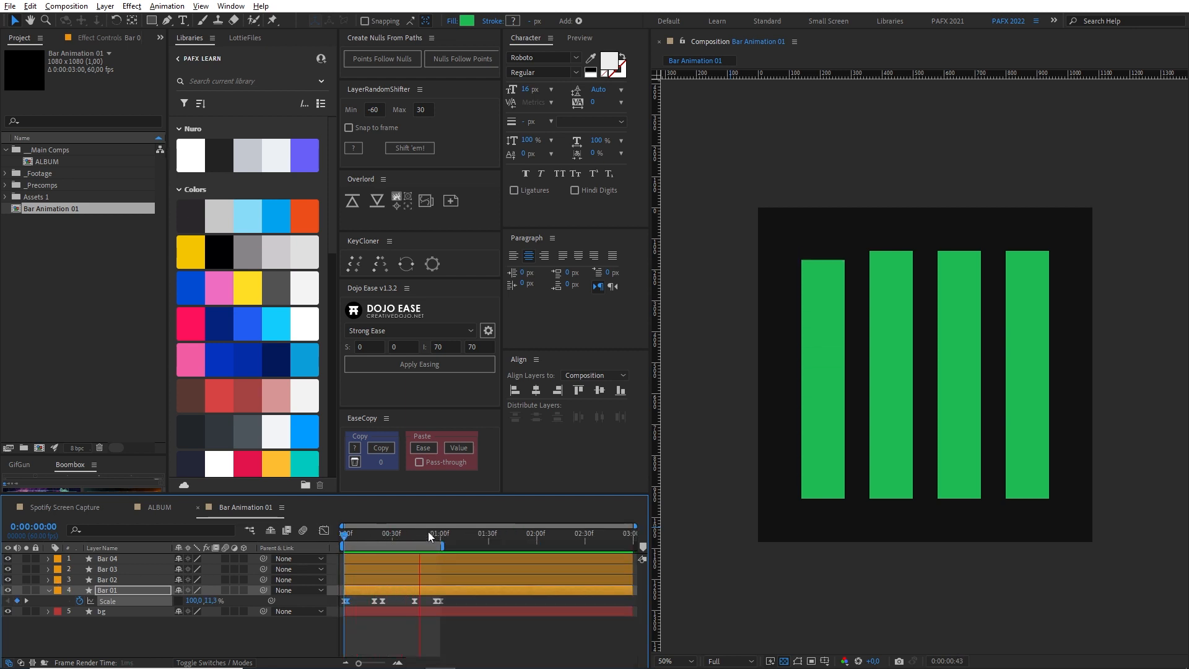
drag(432, 537, 441, 544)
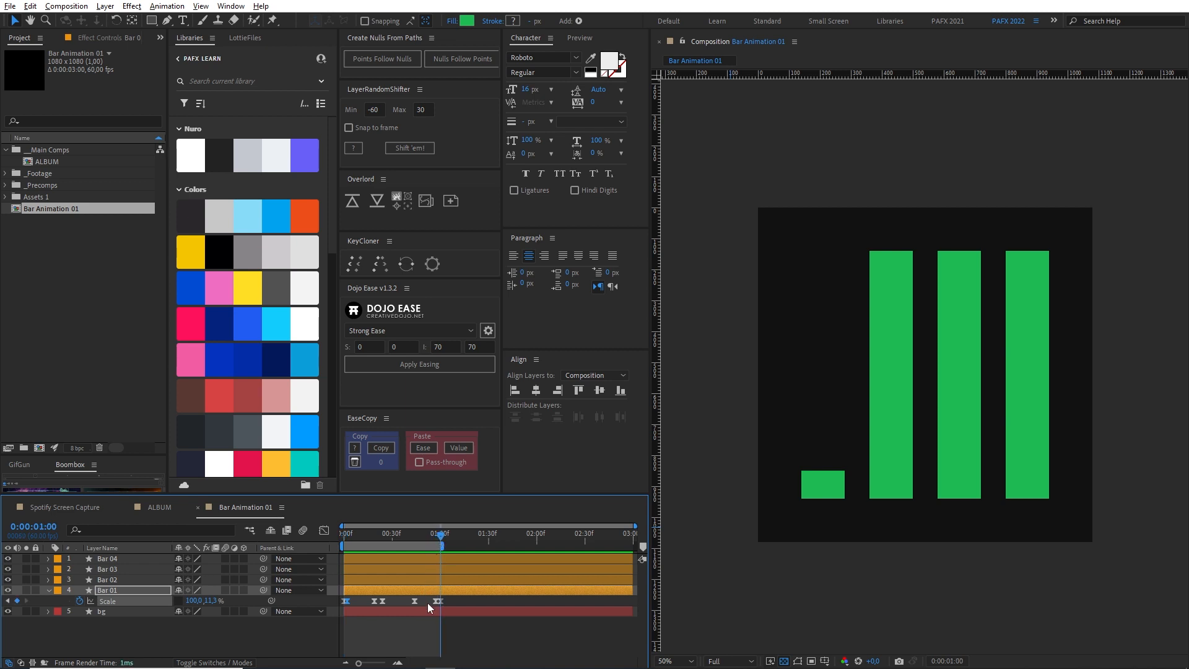
key(=)
drag(469, 649, 286, 623)
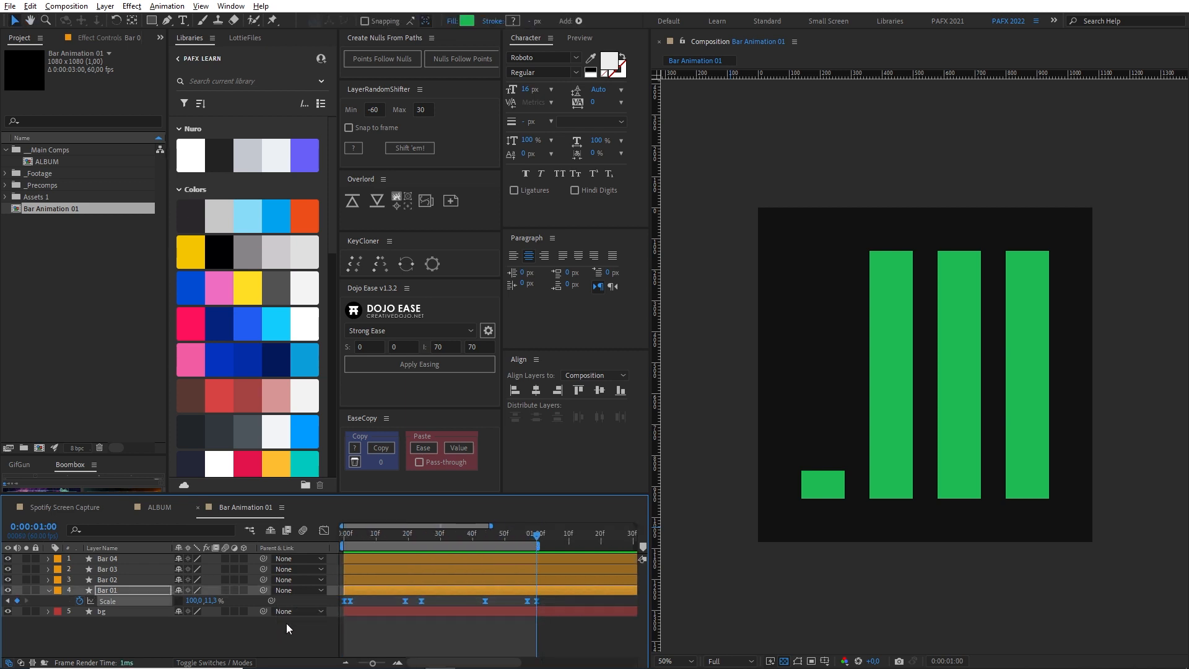
mouse_move(537, 535)
mouse_down()
mouse_move(525, 539)
mouse_move(537, 548)
mouse_up()
key(ctrl+v)
key(minus)
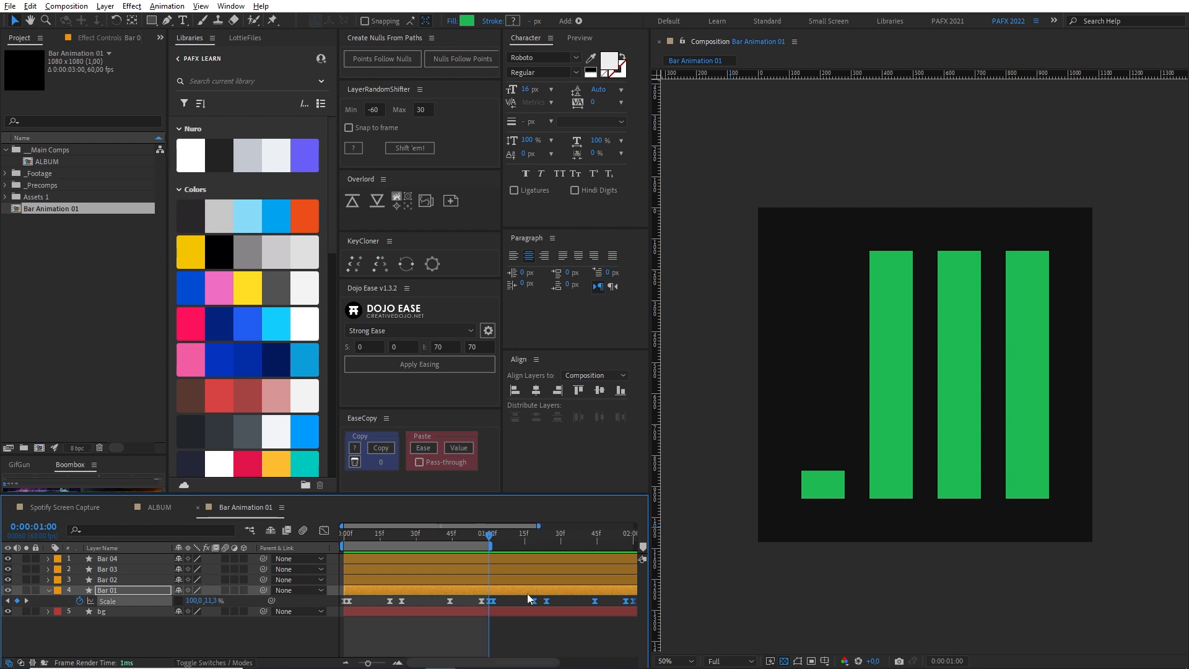
key(minus)
click(538, 537)
key(ctrl+v)
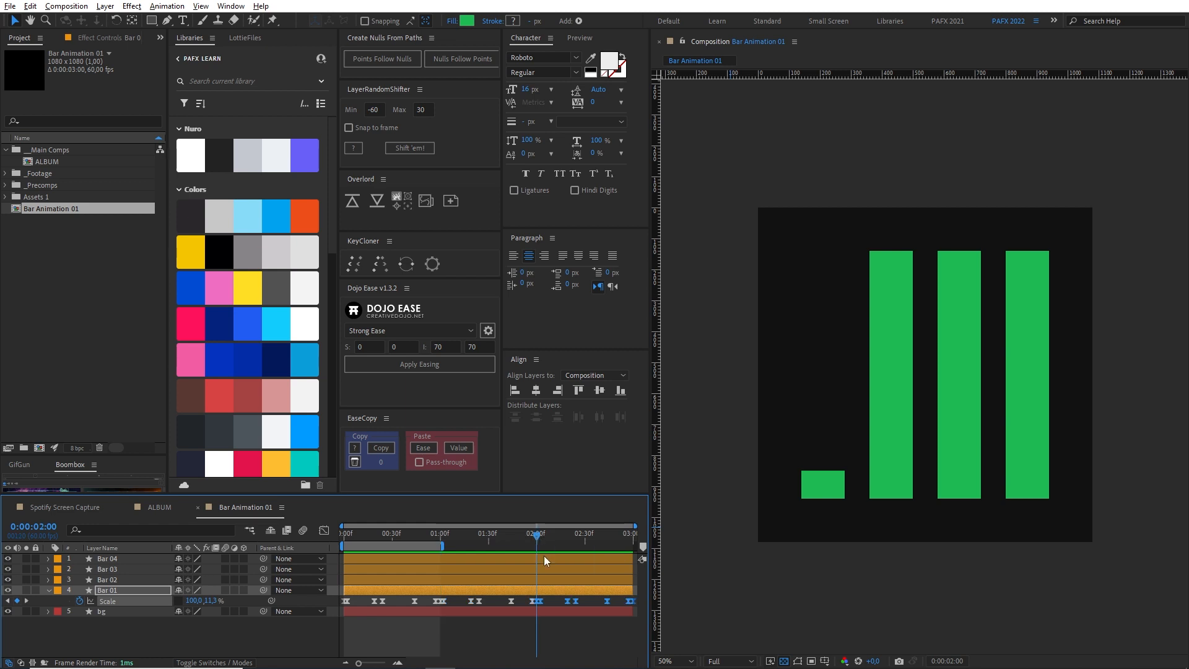
- Extend the work area to the full three-second composition and compare the repeated loop with the reference footage
key(End)
key(Home)
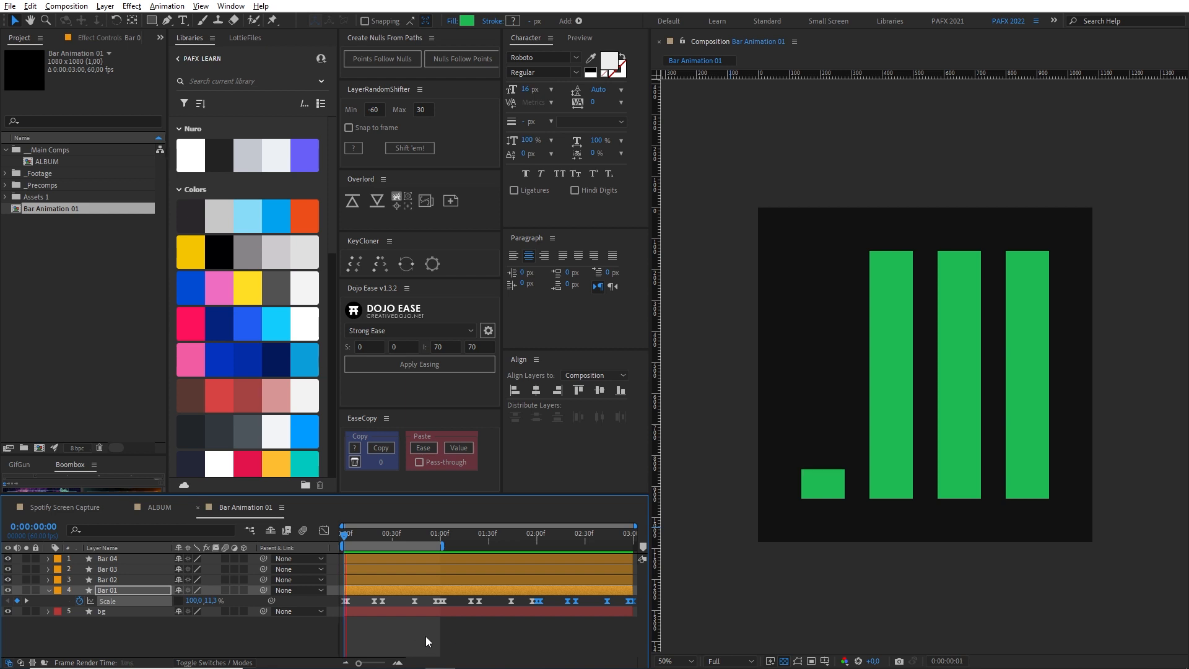
drag(371, 535, 641, 541)
key(space)
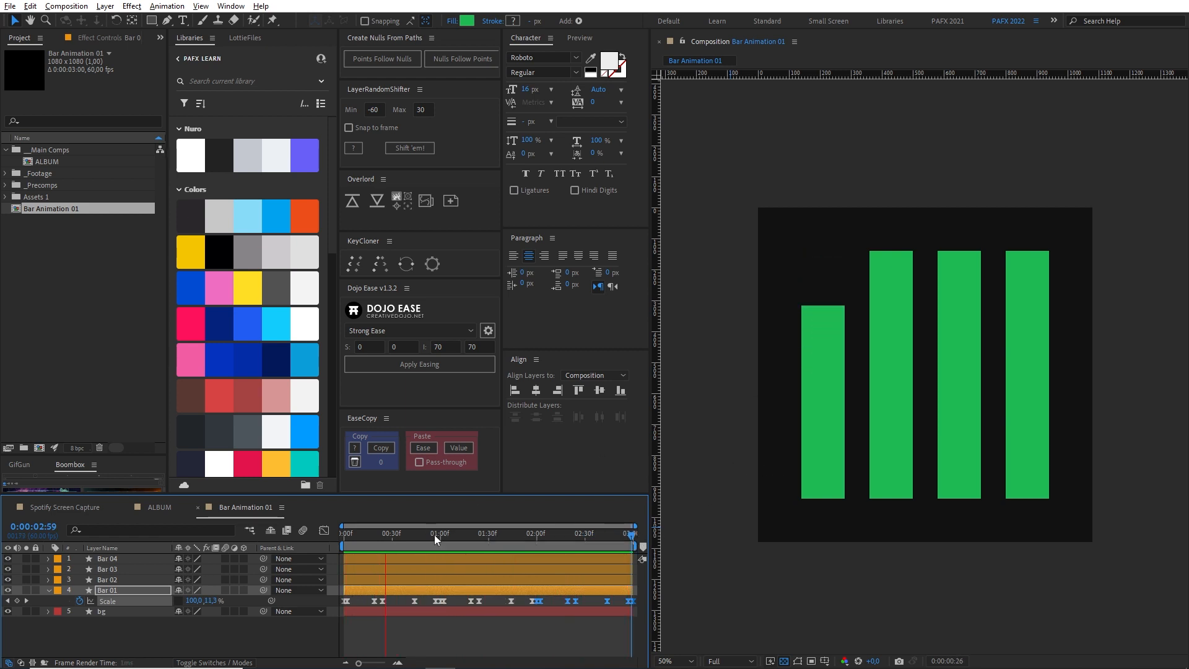
drag(434, 534, 173, 555)
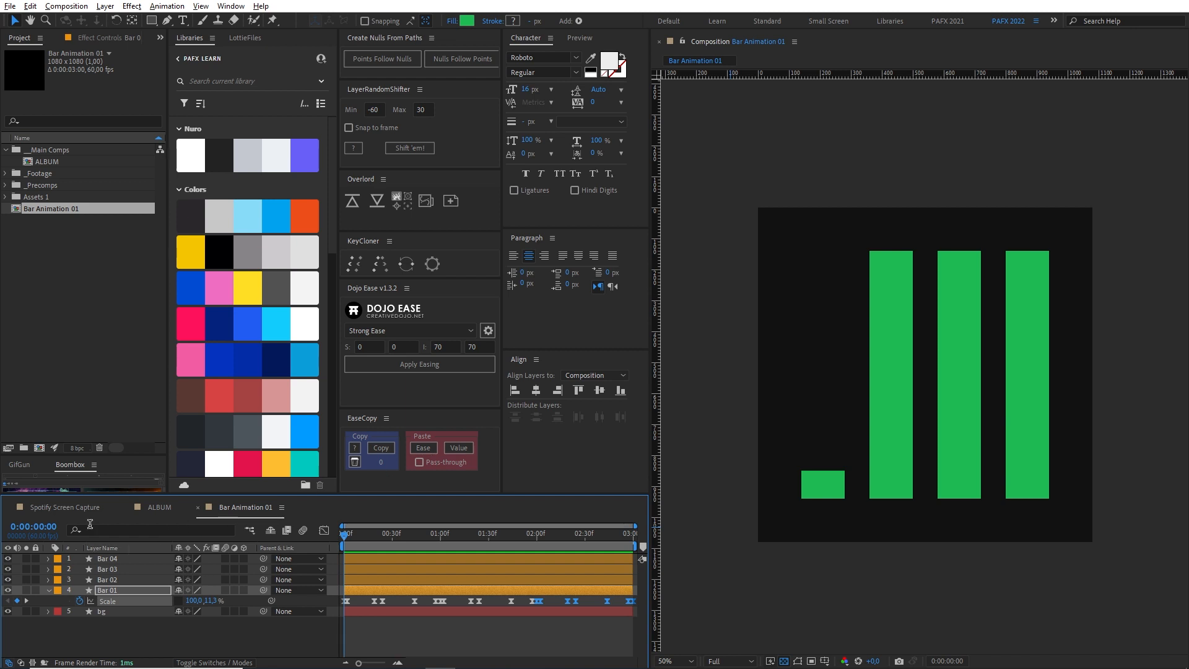
click(68, 507)
key(space)
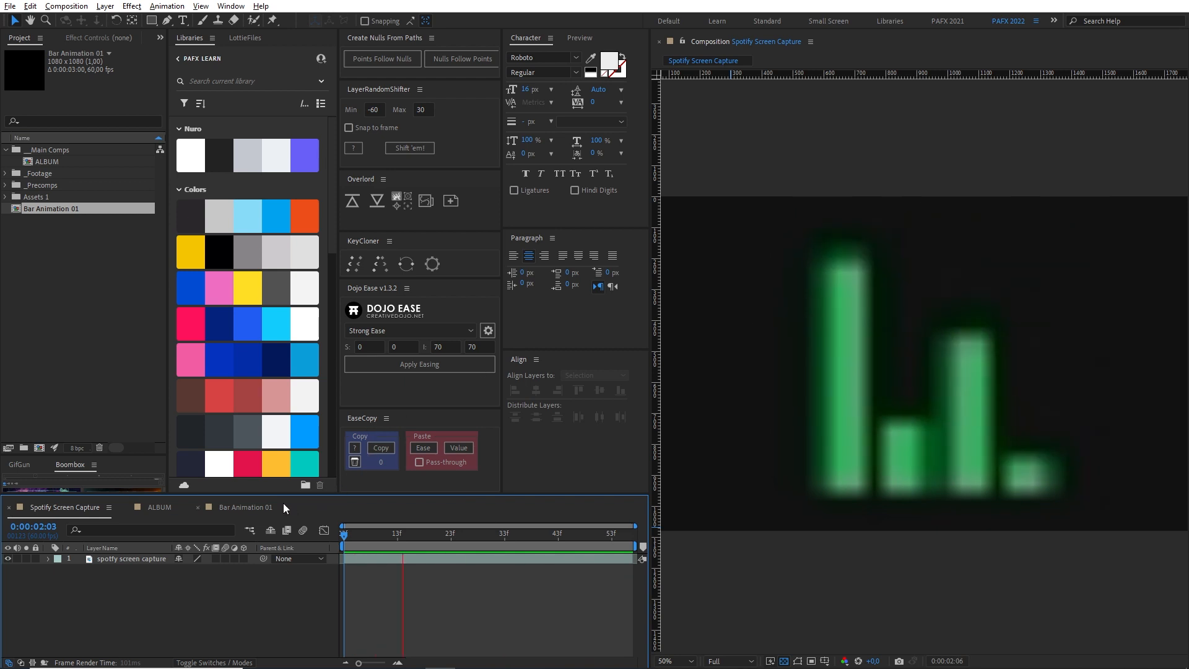
click(266, 507)
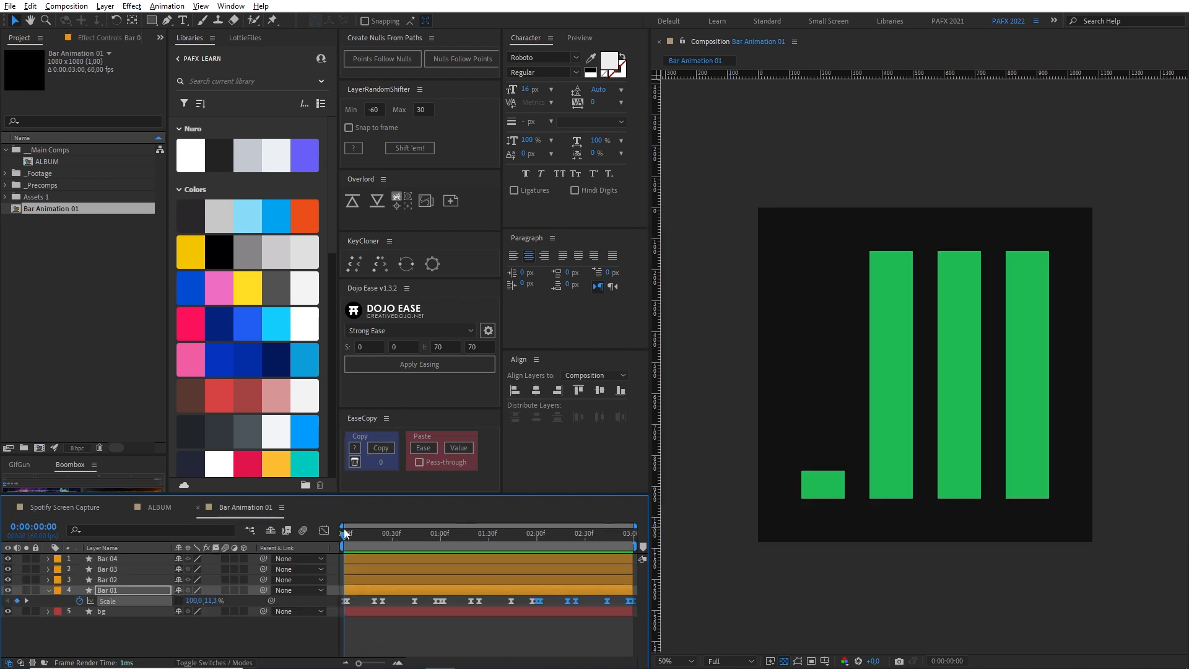
- Copy all of Bar 01's Scale keyframes onto Bar 04 from 0:00:00:00 and preview the two bars together
click(144, 604)
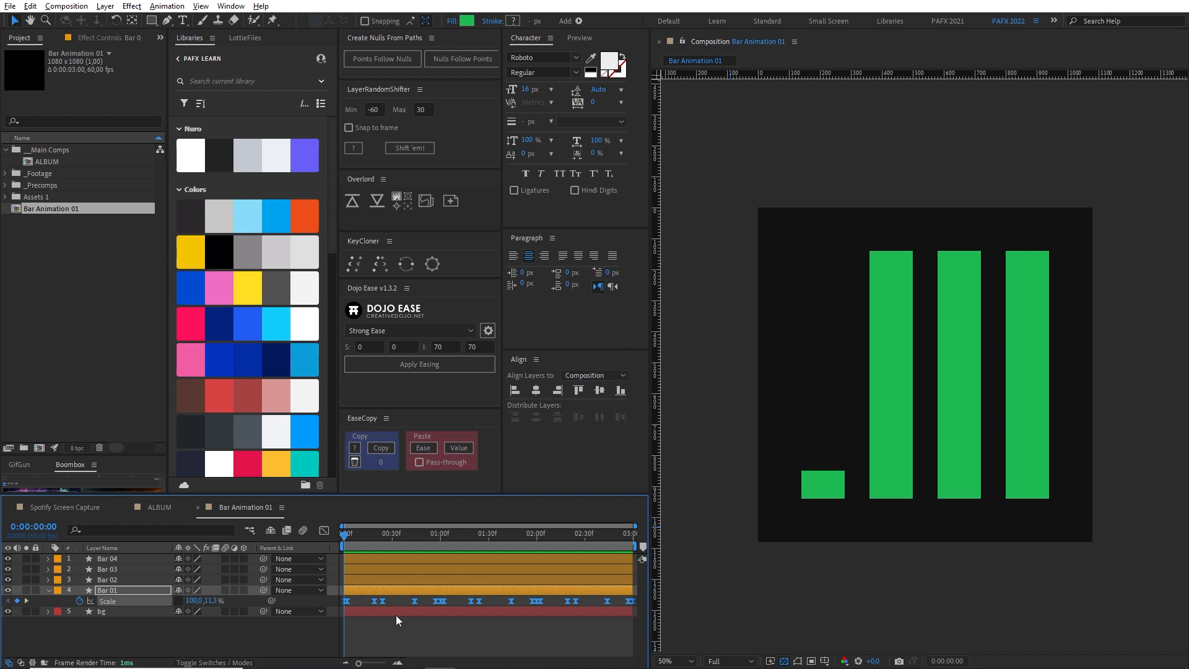
click(130, 561)
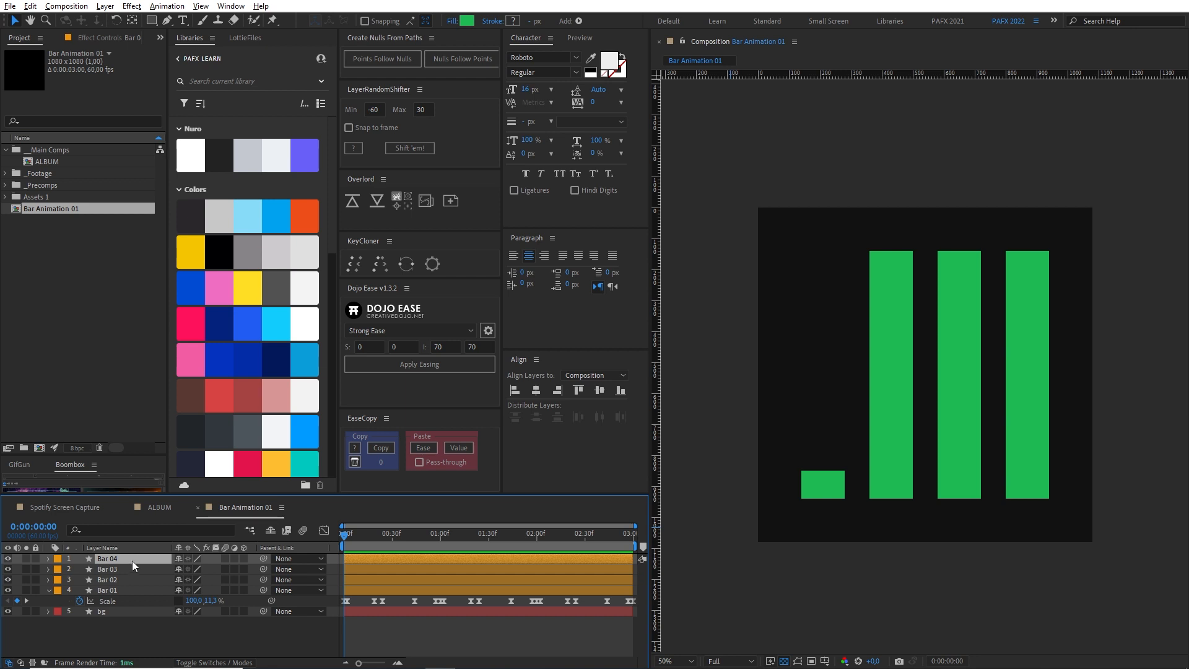
key(space)
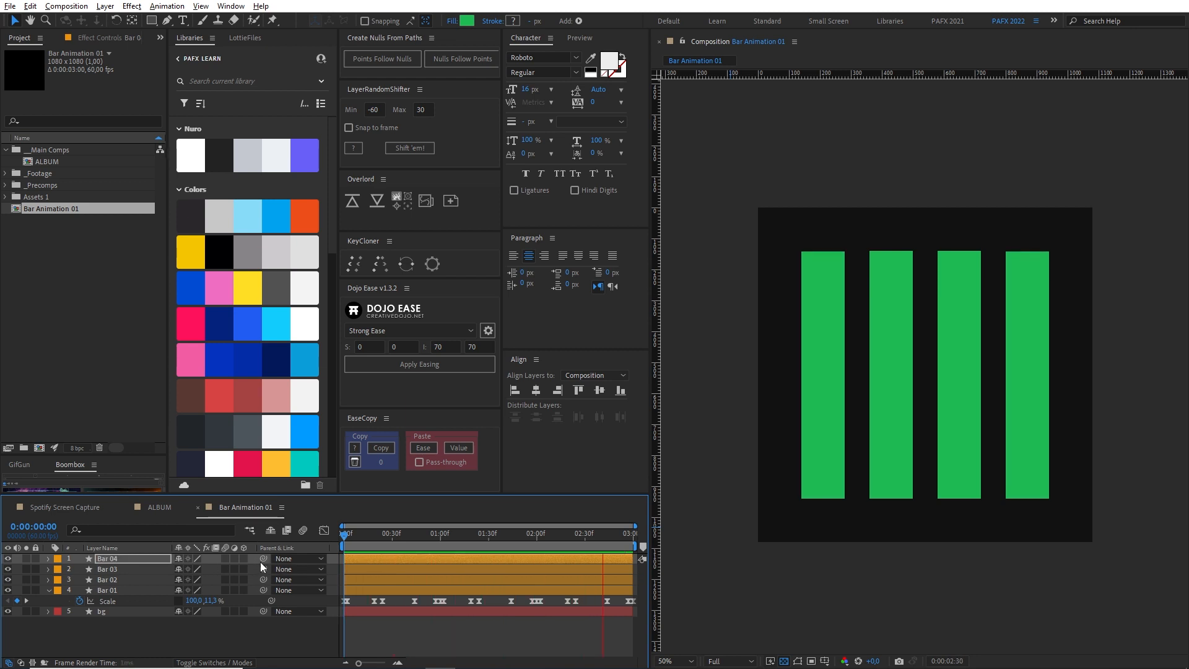
- Scrub the reference footage up to 0:00:02:51 to compare the movement of the first and fourth bars
click(66, 507)
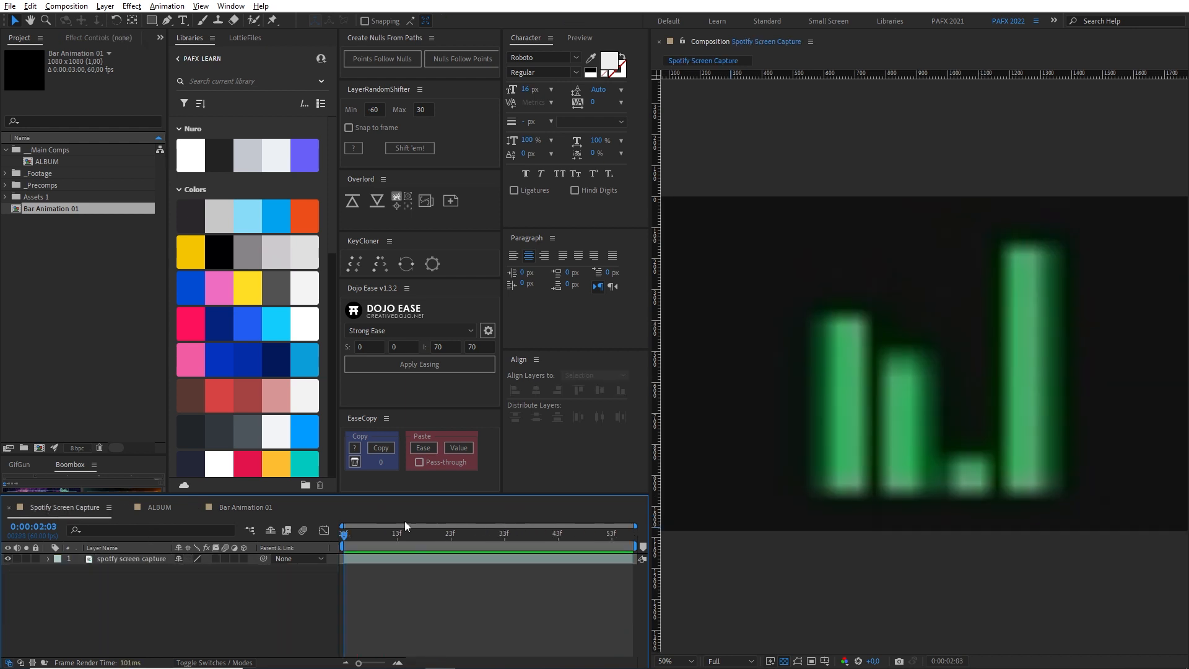
drag(337, 545, 600, 537)
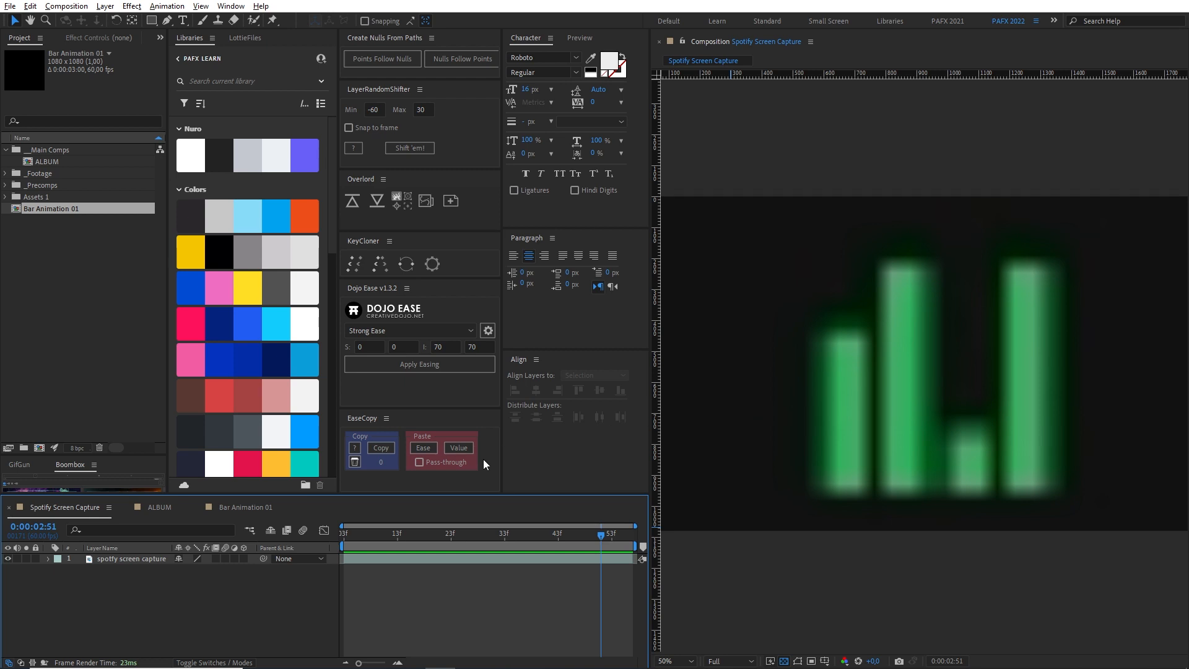
click(228, 514)
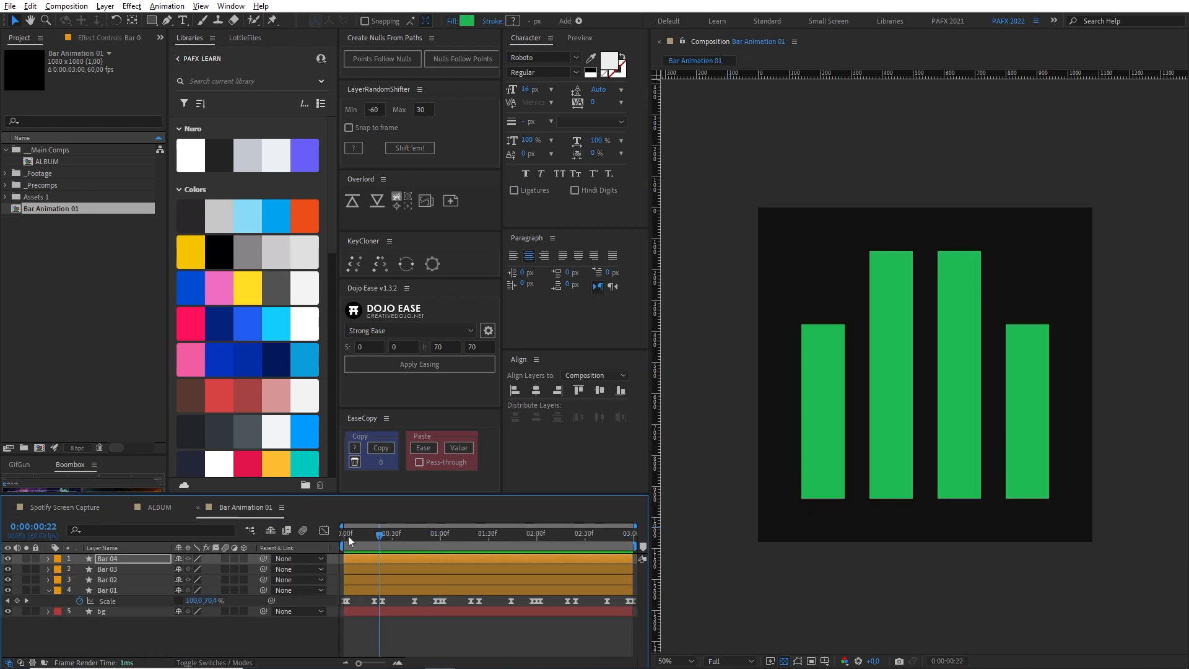
- Reveal Bar 04's Scale keyframes and try shifting all of Bar 01's Scale keyframes several frames earlier than Bar 04's
click(363, 559)
key(u)
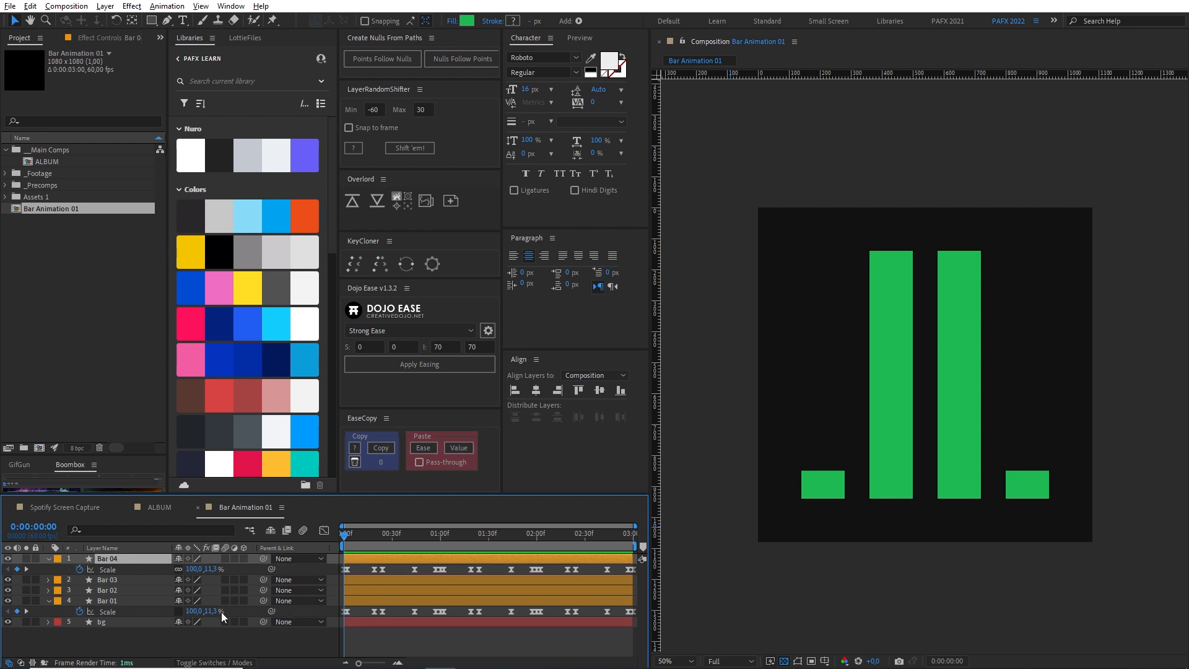
click(117, 611)
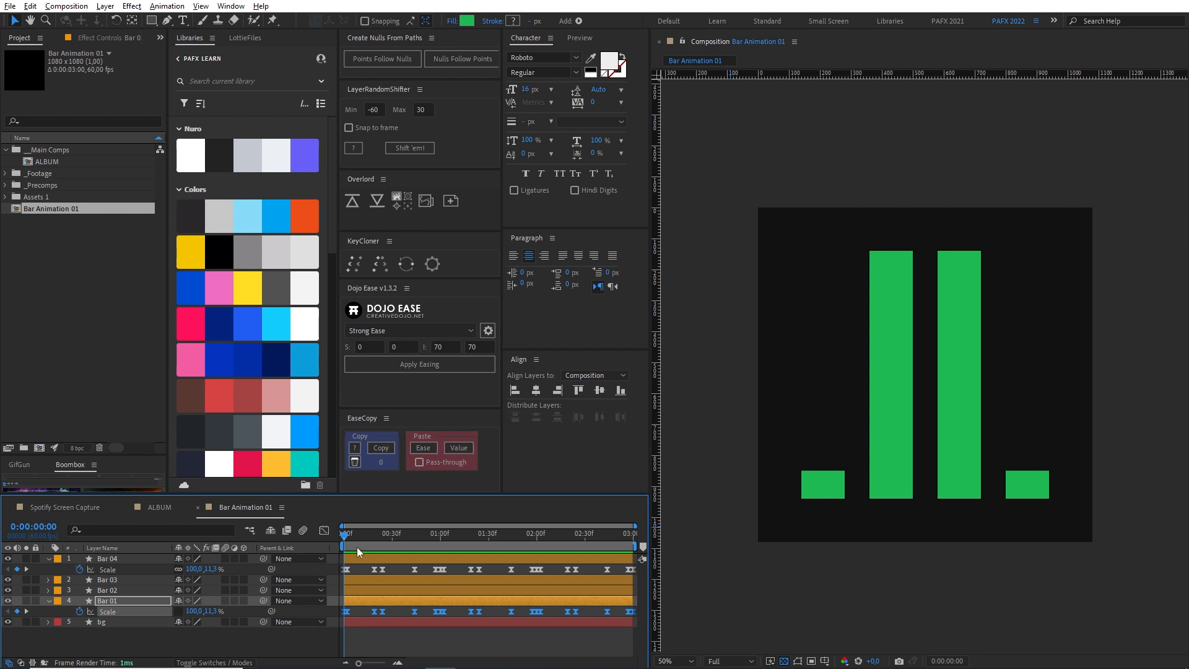
drag(346, 537, 88, 585)
key(alt+Right)
key(alt+Left)
key(alt+Right)
key(alt+Left)
key(alt+Right)
key(alt+Left)
key(alt+Left)
key(alt+Left)
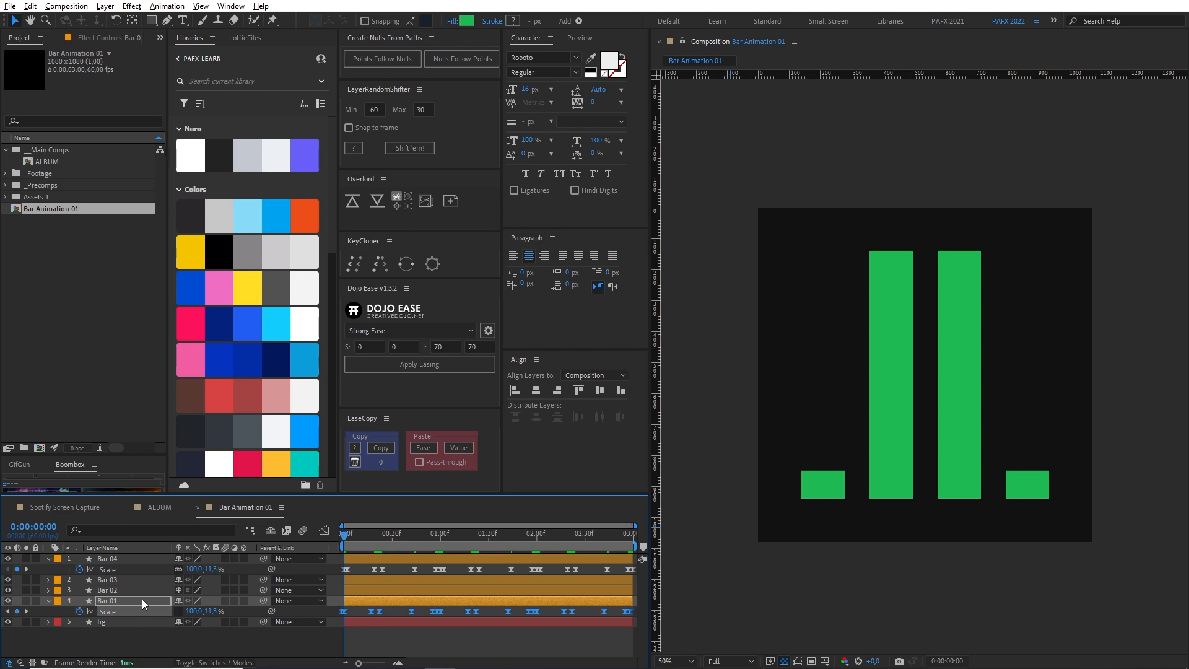
key(alt+Left)
key(alt+Left)
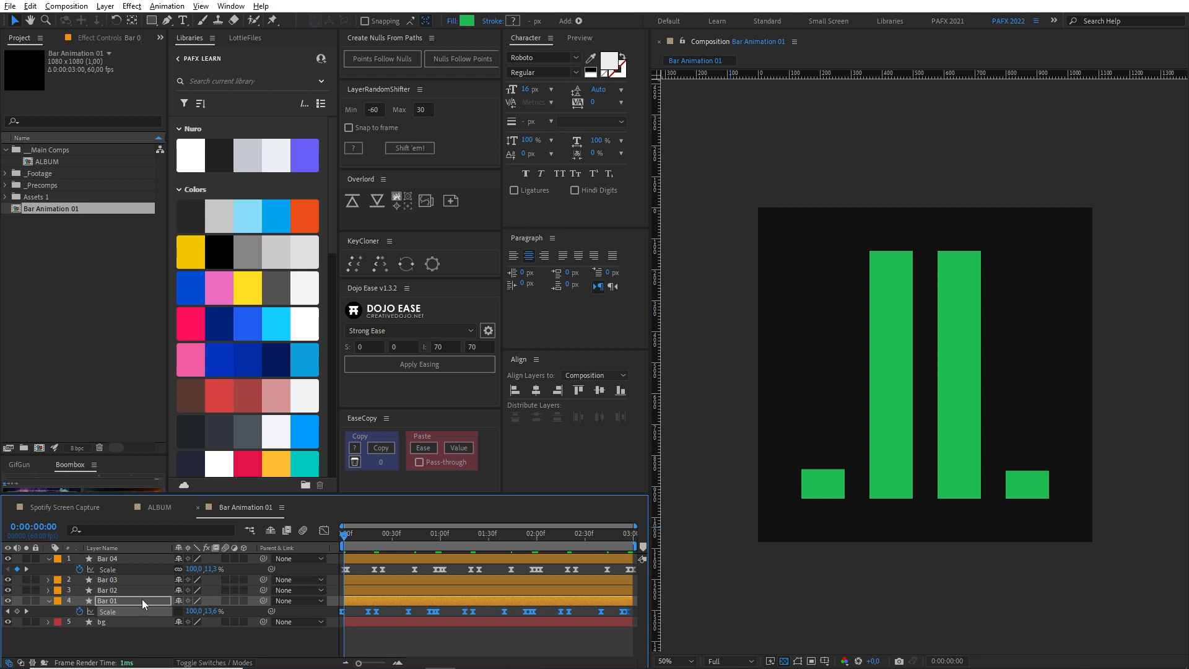
- Compare the offset bars with the reference footage and undo the shift of Bar 01's Scale keyframes
key(space)
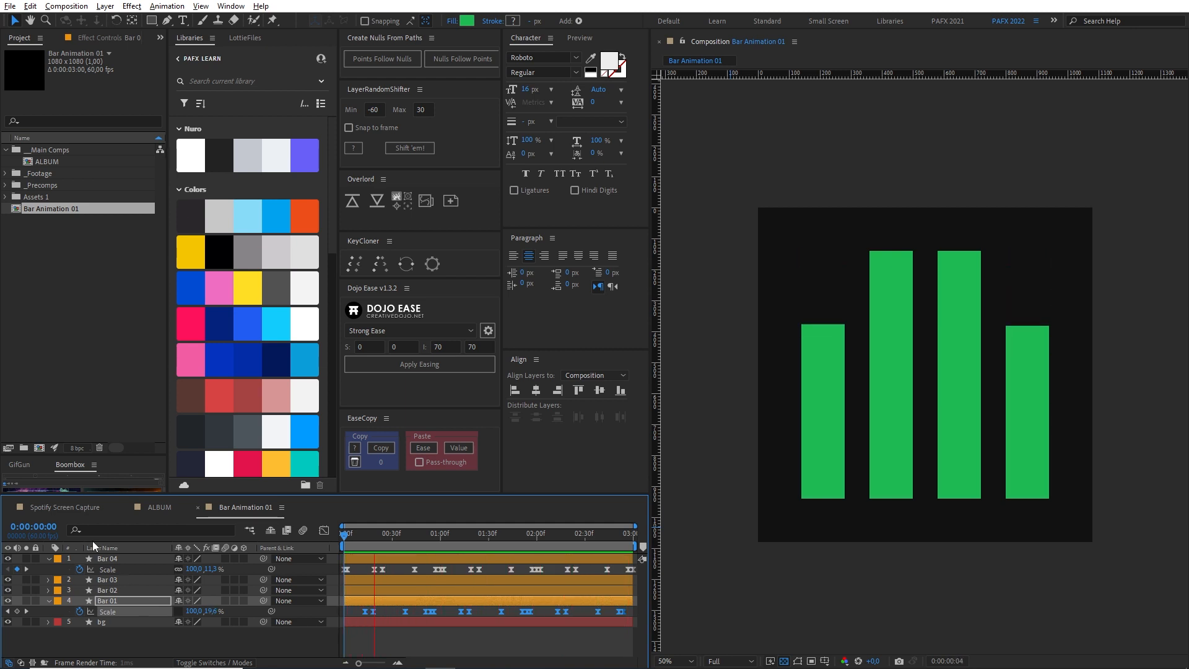
click(61, 507)
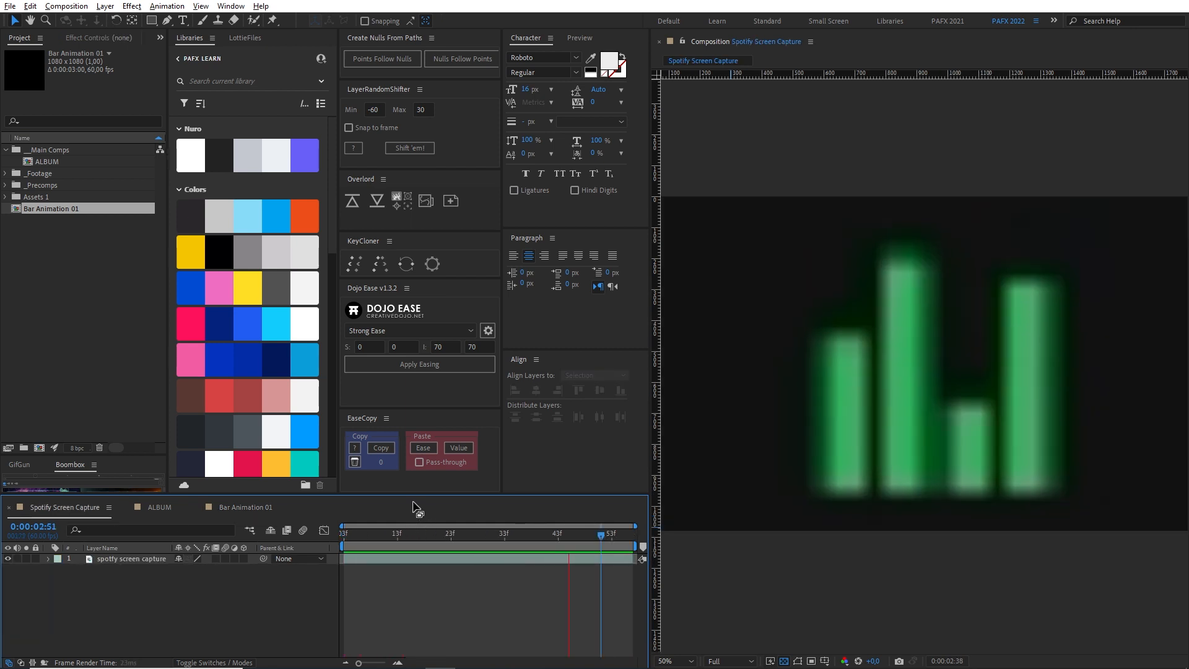
click(251, 507)
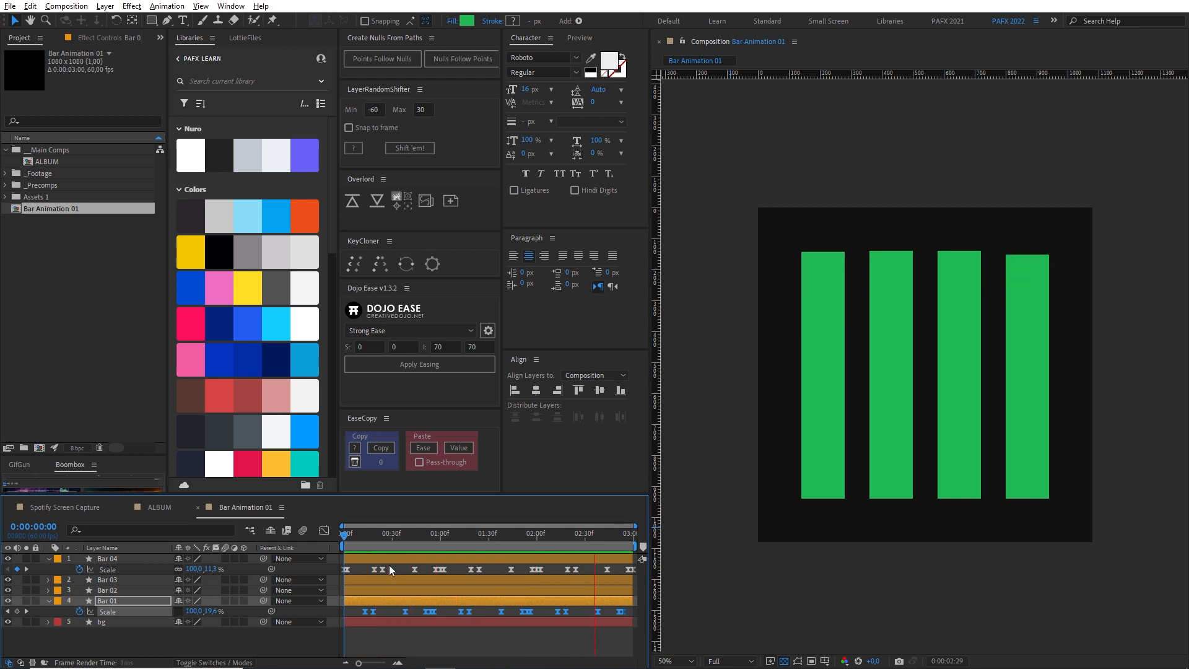
key(space)
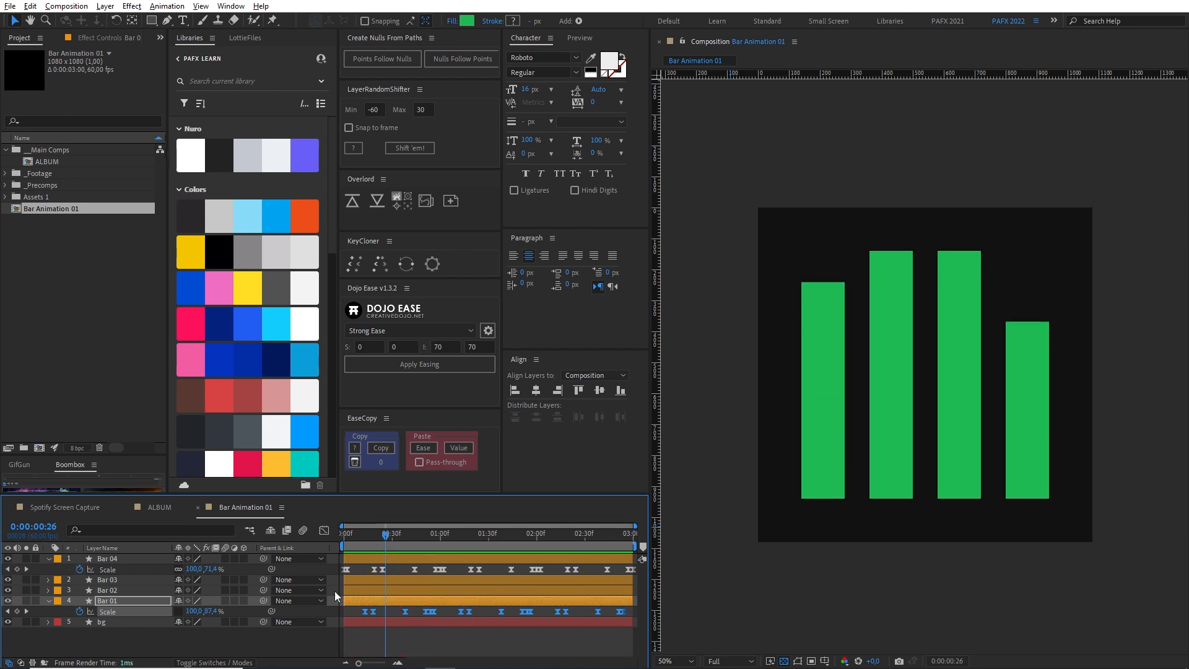
drag(370, 615, 341, 619)
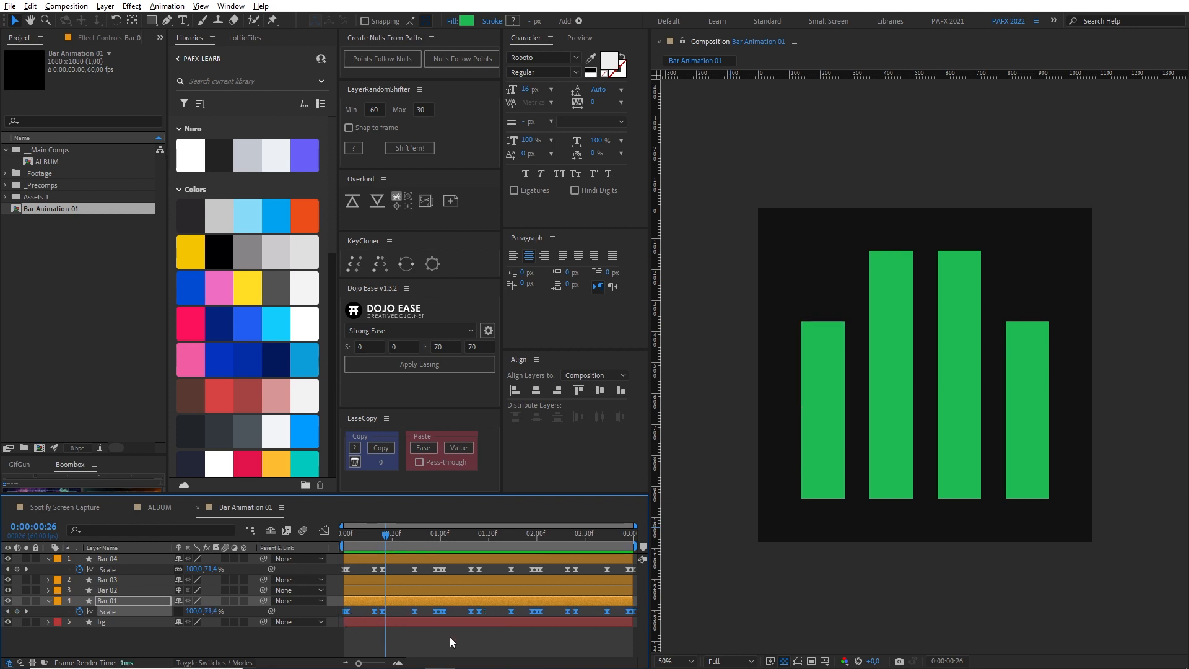
- Delete all of Bar 04's Scale keyframes and Bar 01's Scale keyframe at 0:00:00:02
drag(366, 536, 375, 637)
key(=)
key(=)
key(=)
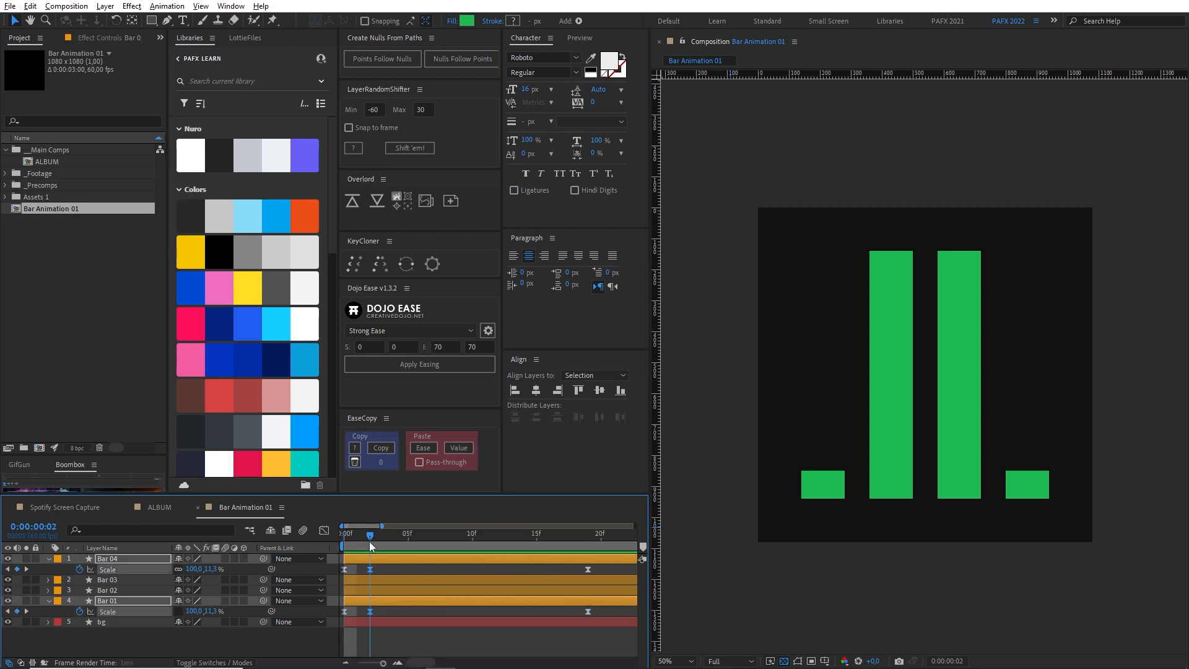
key(minus)
key(minus)
drag(382, 533, 535, 543)
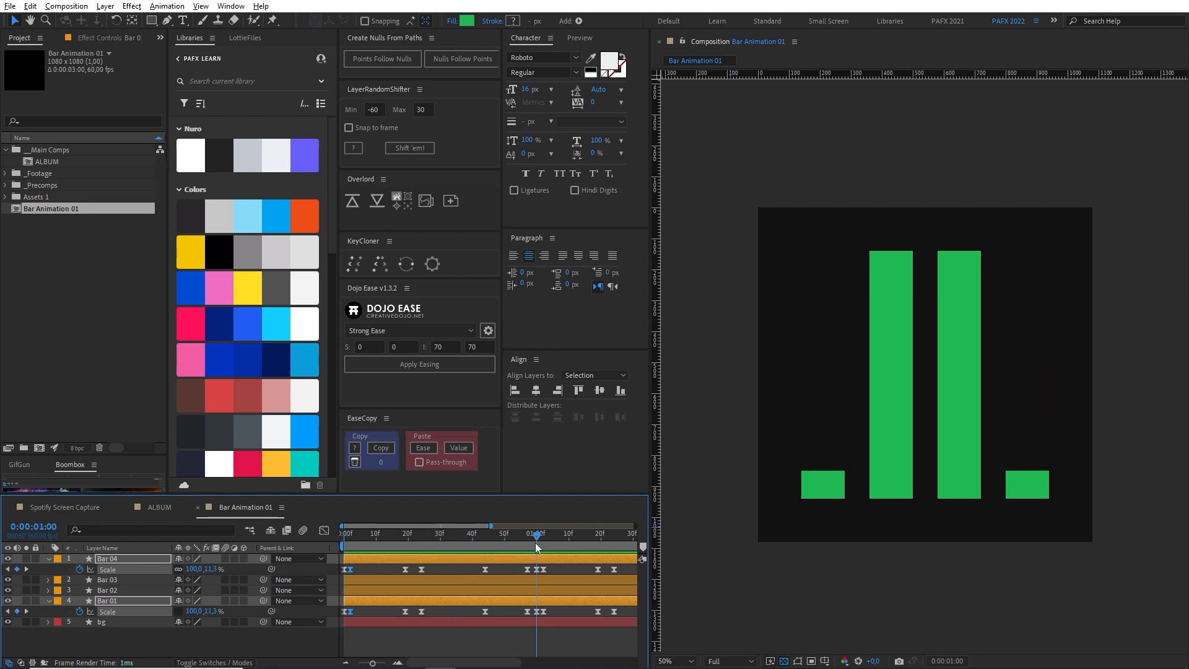
key(minus)
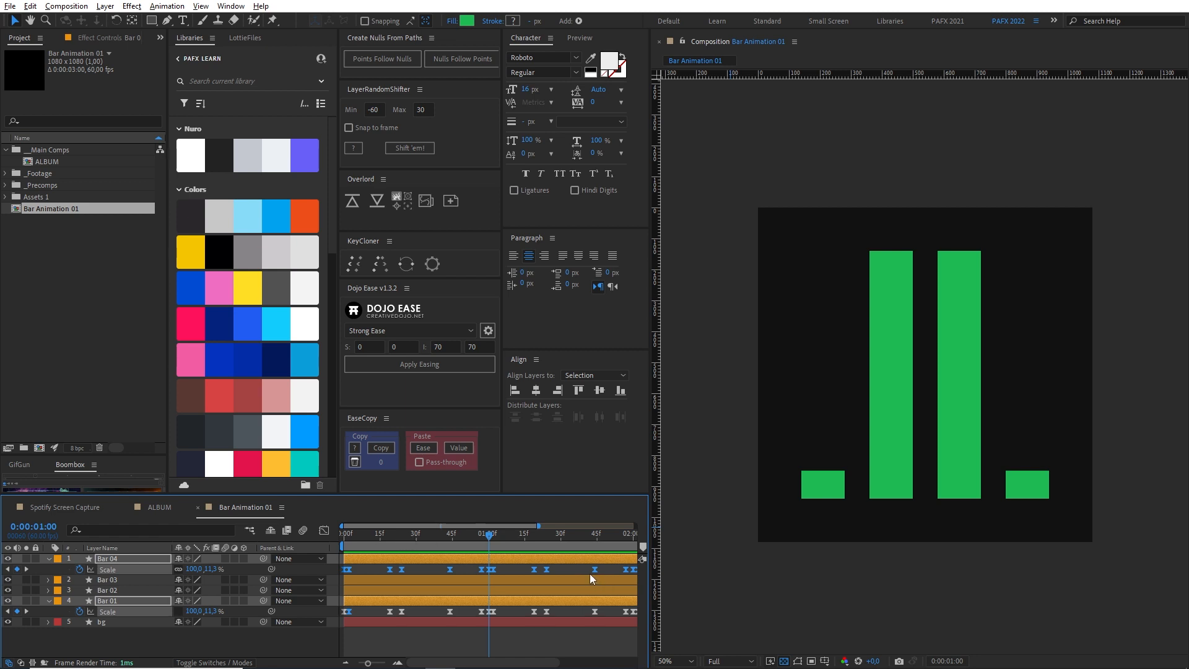
key(Delete)
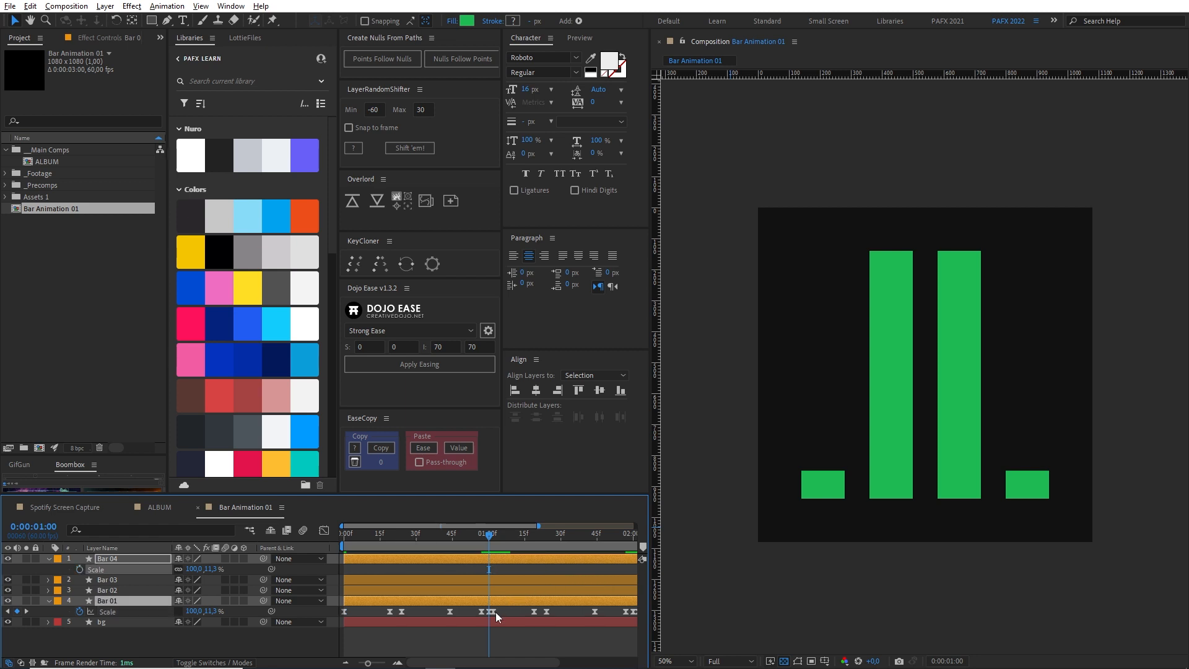
- Delete all of Bar 01's Scale keyframes after 0:00:01:00
key(minus)
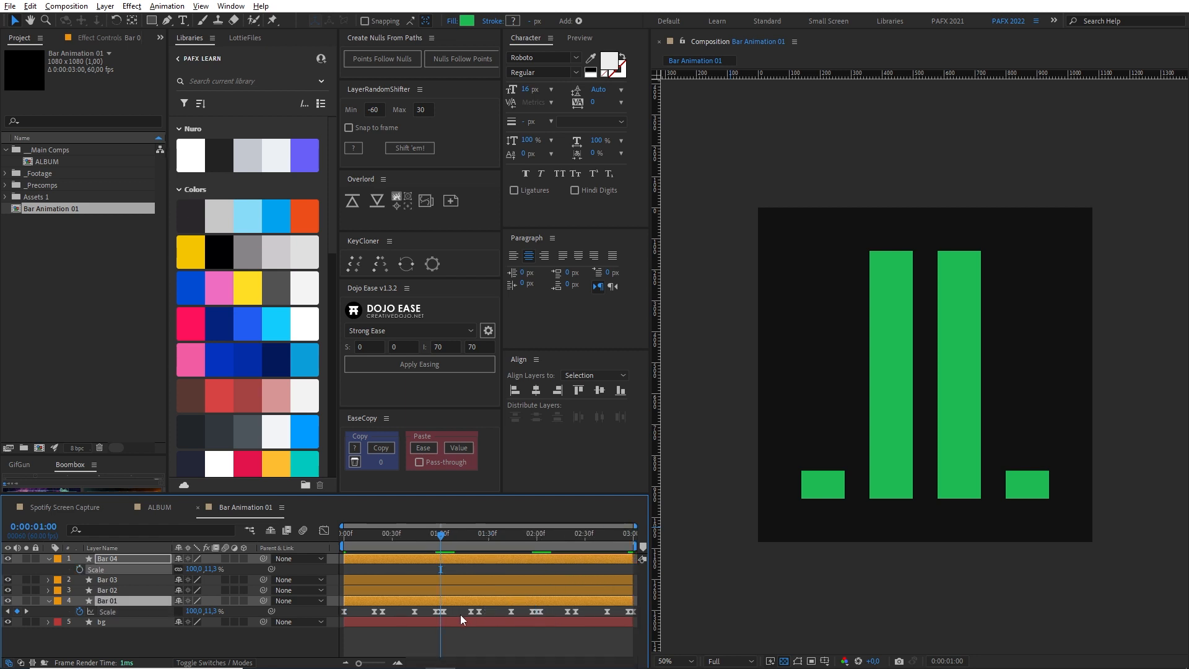
drag(455, 613, 675, 607)
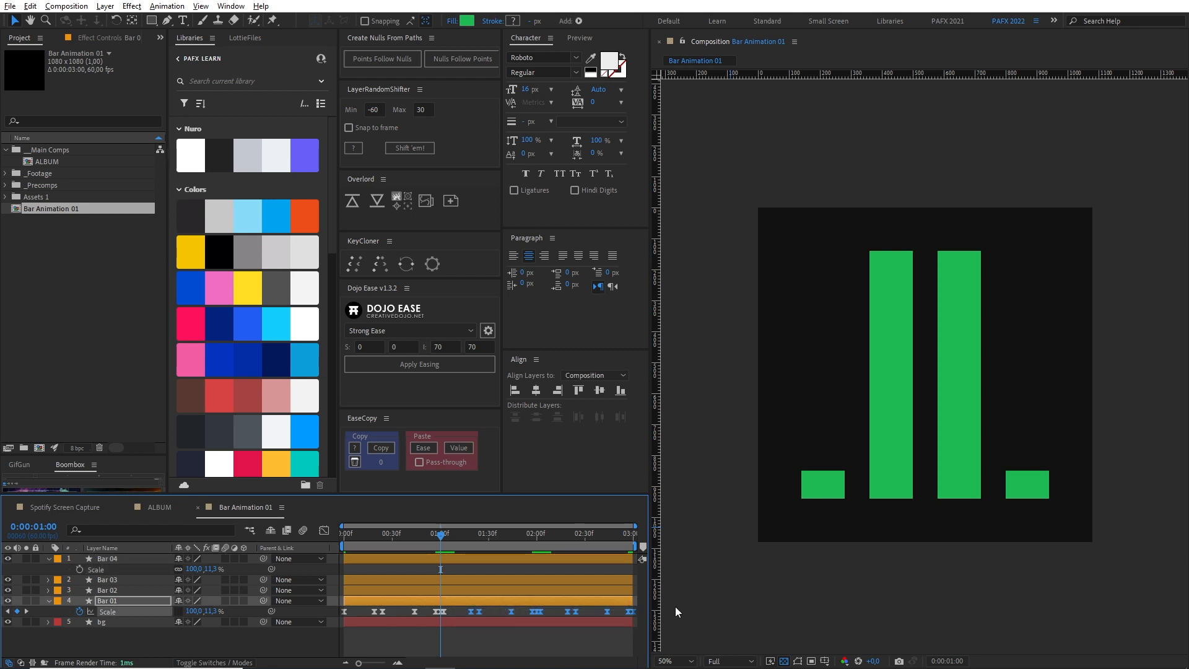
key(Delete)
key(equal)
drag(469, 608, 448, 615)
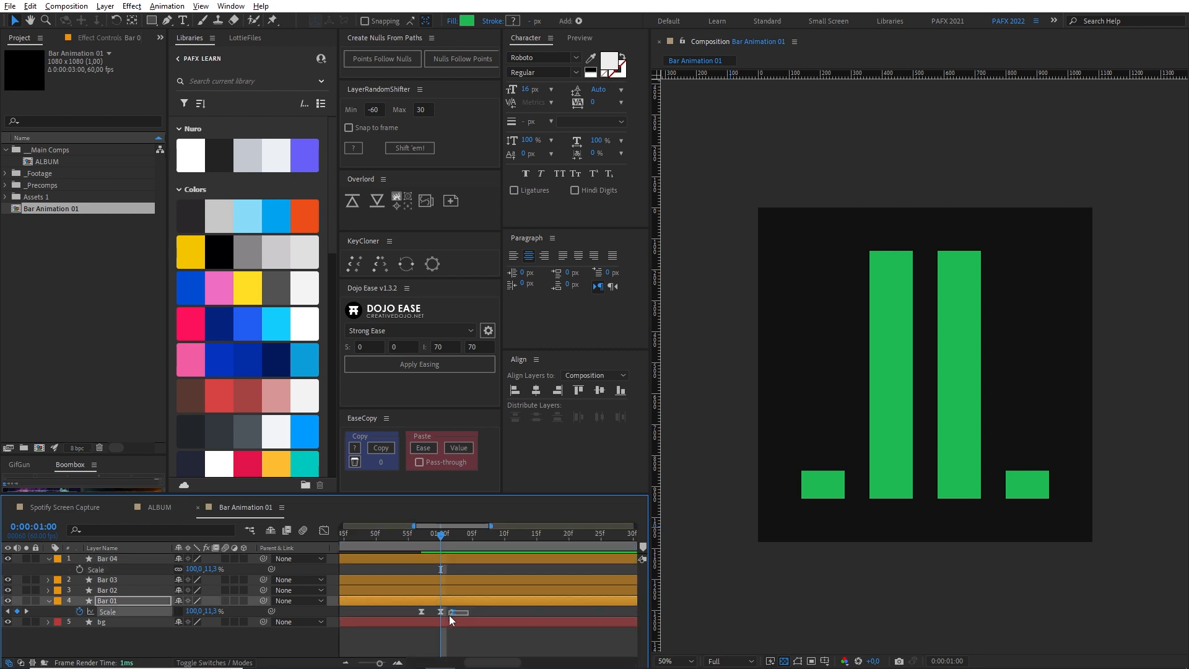
key(Delete)
key(minus)
key(minus)
- End the work area at 0:00:00:59 and preview Bar 01's one-second animation
drag(425, 532, 181, 570)
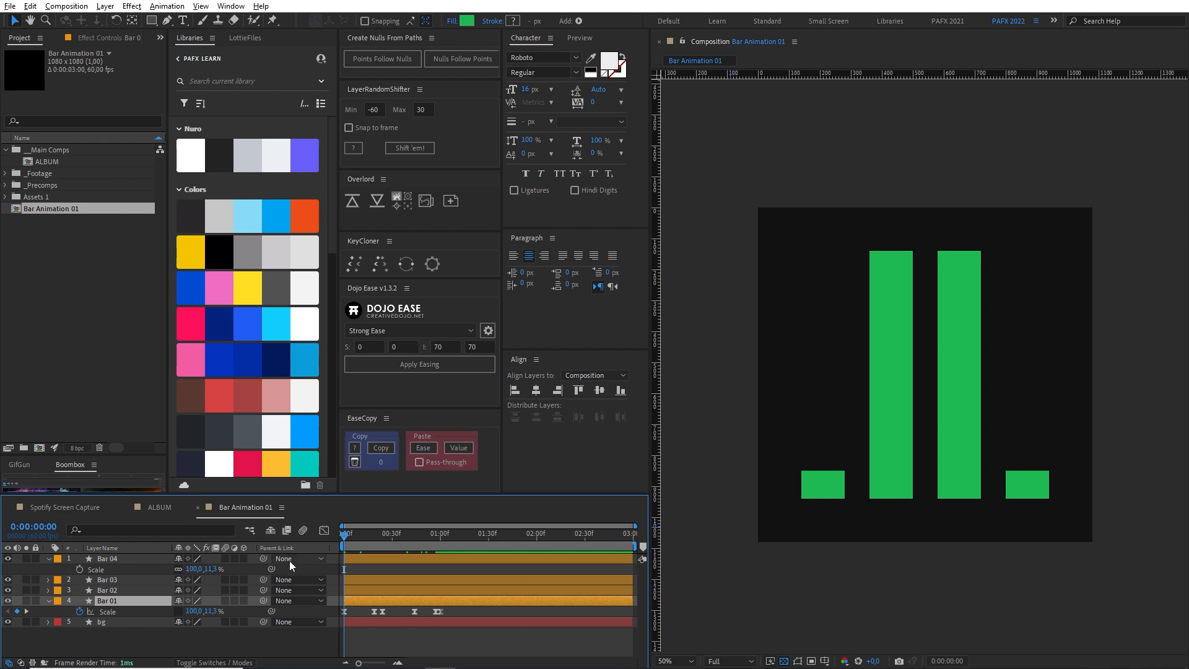
key(equal)
key(equal)
drag(438, 540, 444, 544)
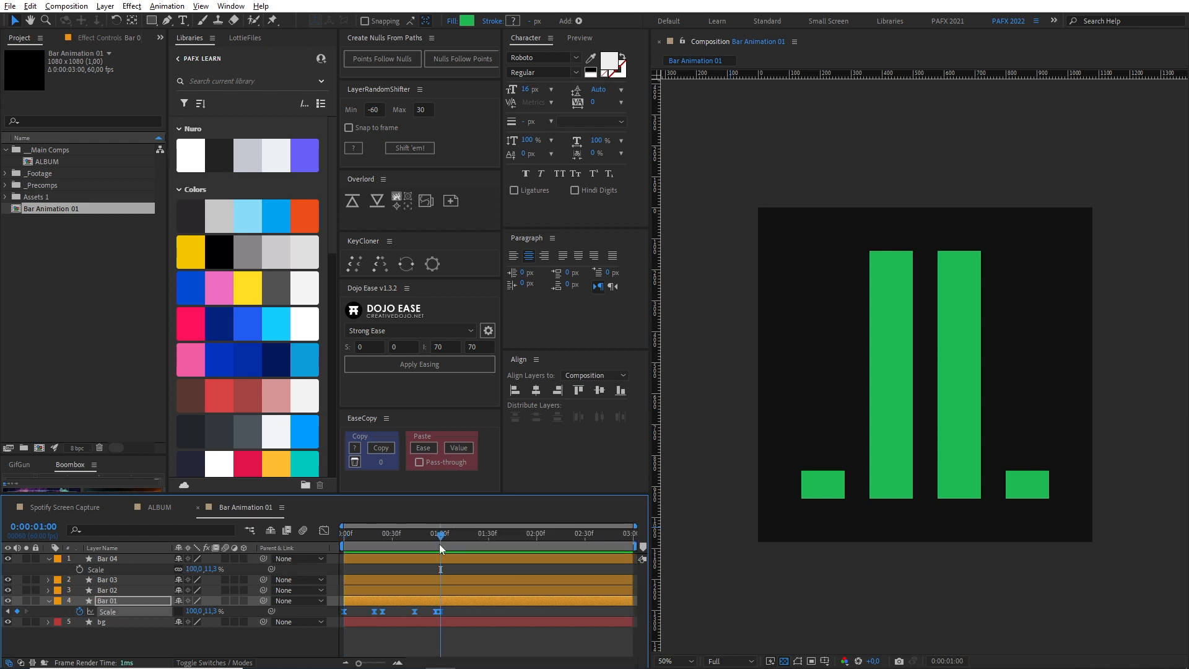
key(Page_Up)
key(n)
key(space)
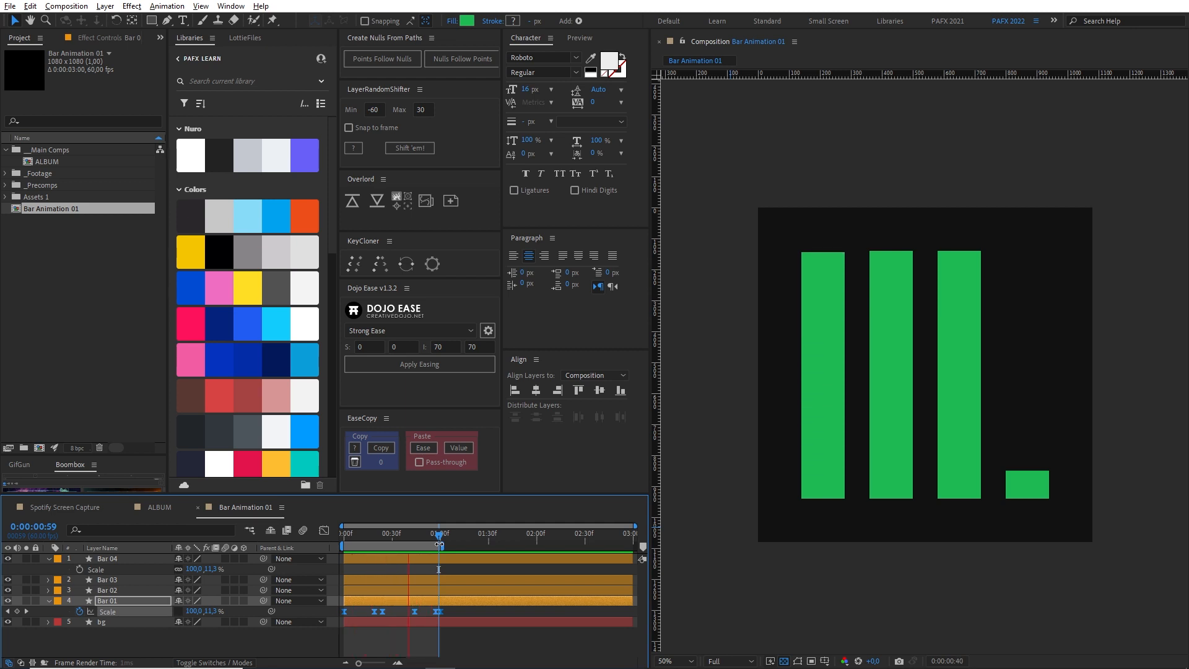
key(space)
- Paste Bar 01's Scale keyframes at 0:00:01:00 and 0:00:02:00 and extend the work area to the full three seconds
key(Page_Down)
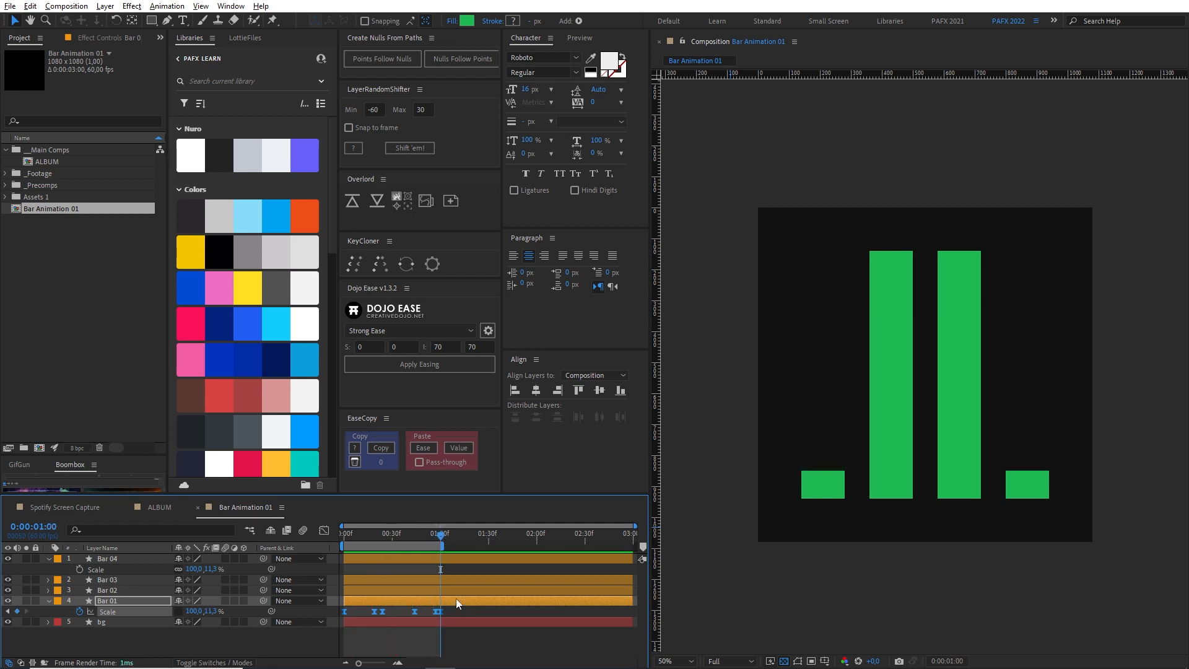
key(ctrl+v)
click(536, 534)
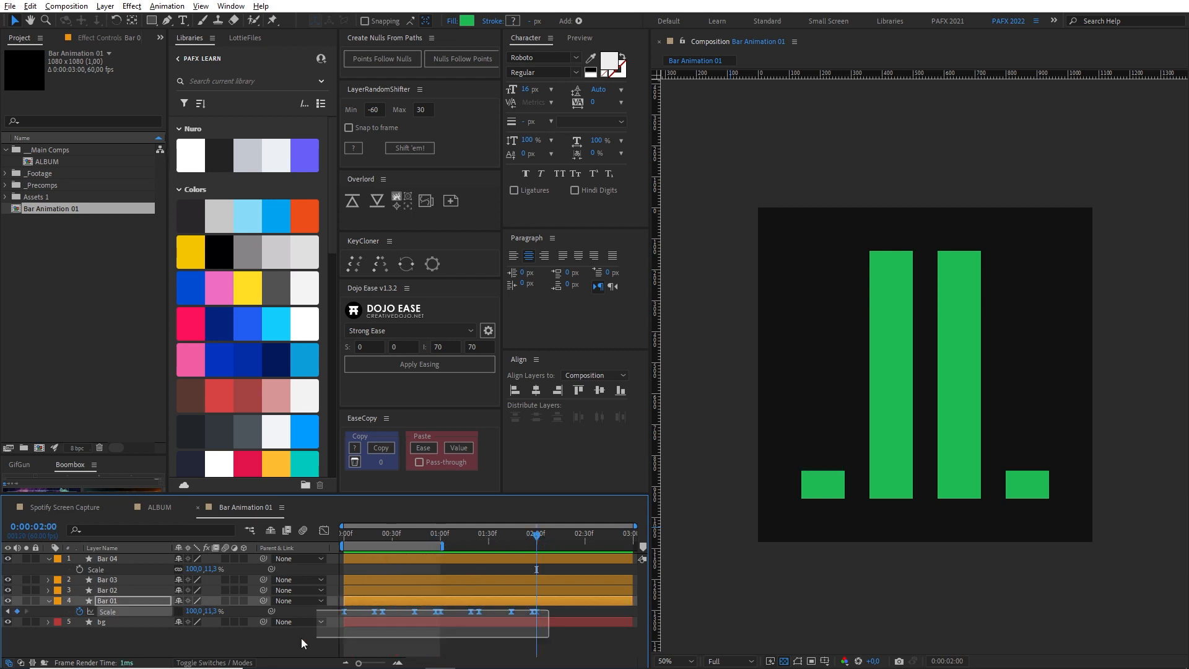
key(ctrl+v)
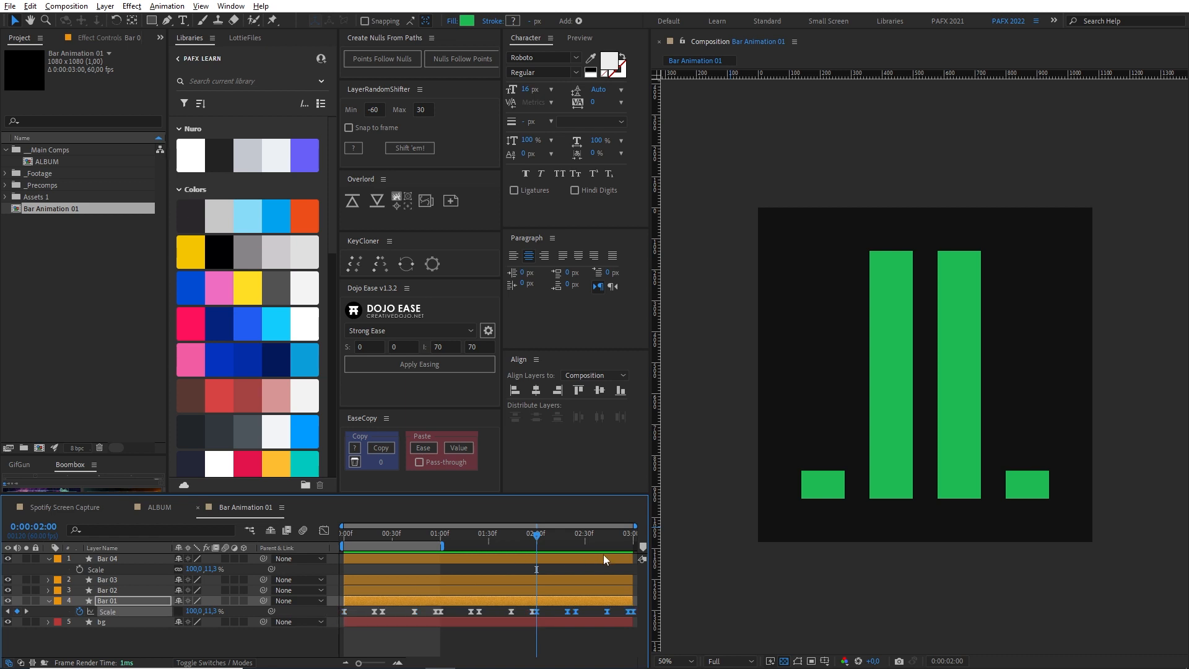
key(space)
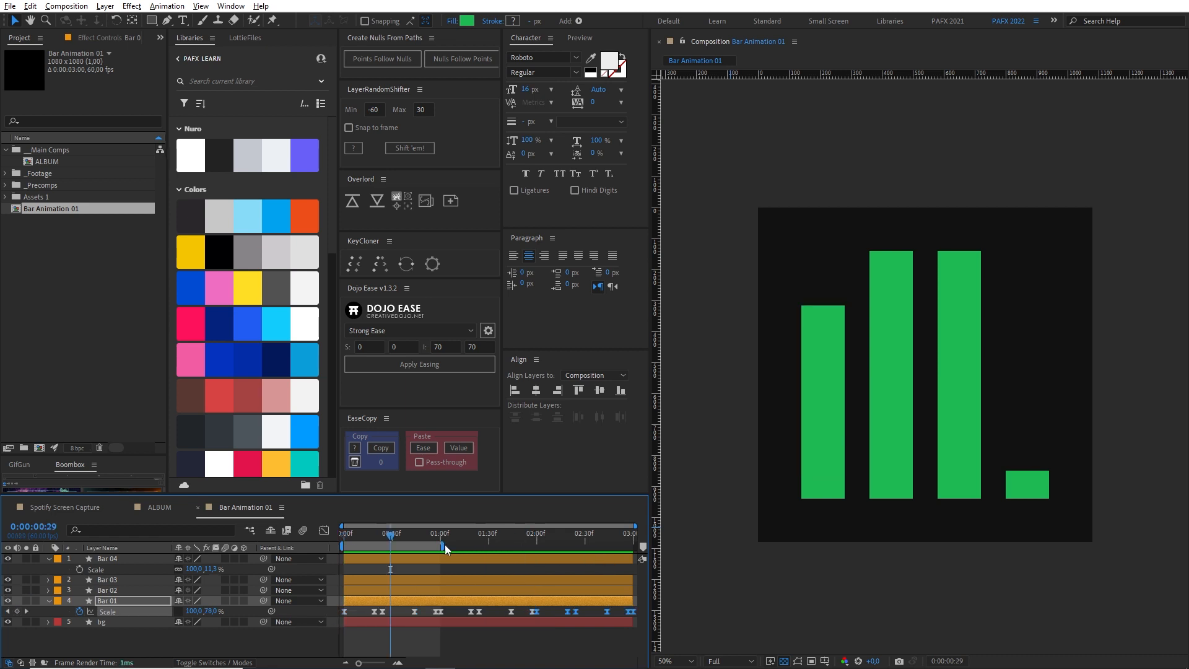
drag(443, 546, 634, 546)
- Copy all of Bar 01's Scale keyframes to Bar 04's Scale, starting at 0:00:00:00
click(125, 615)
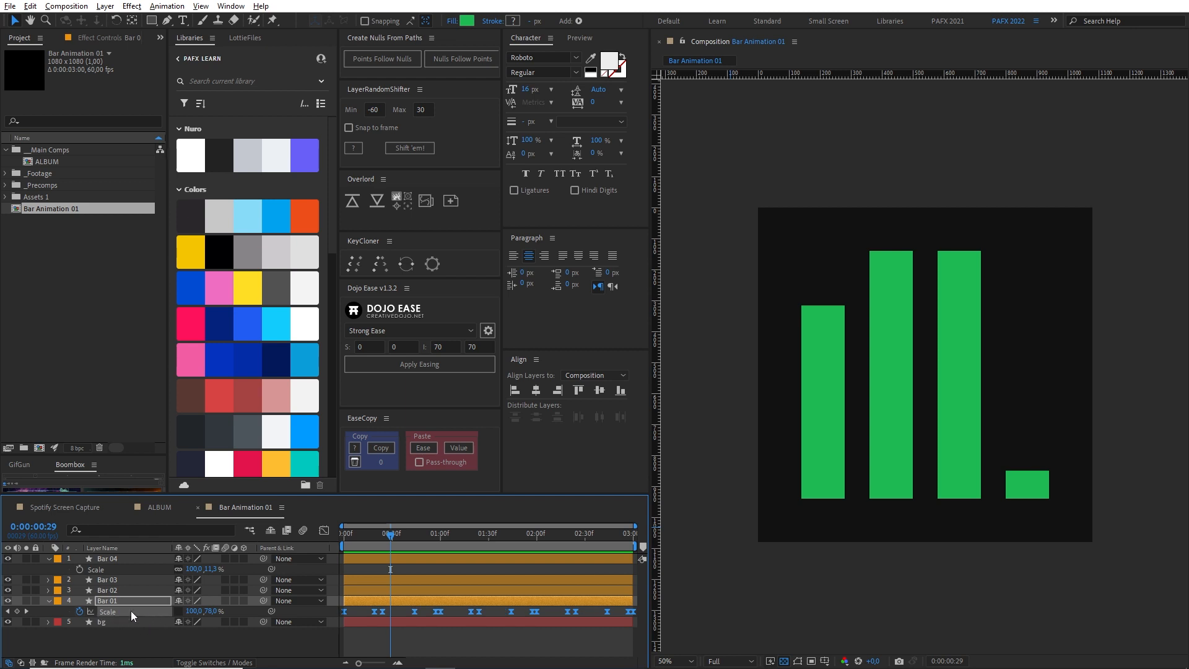
click(125, 571)
drag(397, 537, 14, 559)
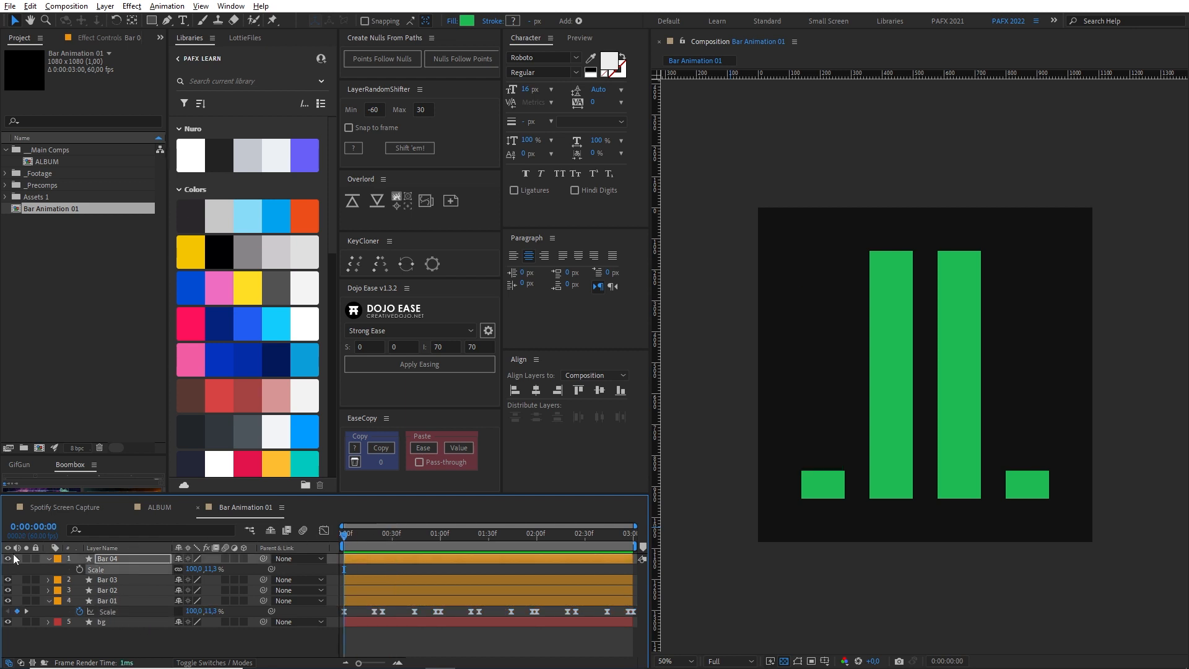
key(ctrl+v)
mouse_move(342, 535)
mouse_down()
mouse_move(570, 544)
mouse_move(325, 550)
mouse_up()
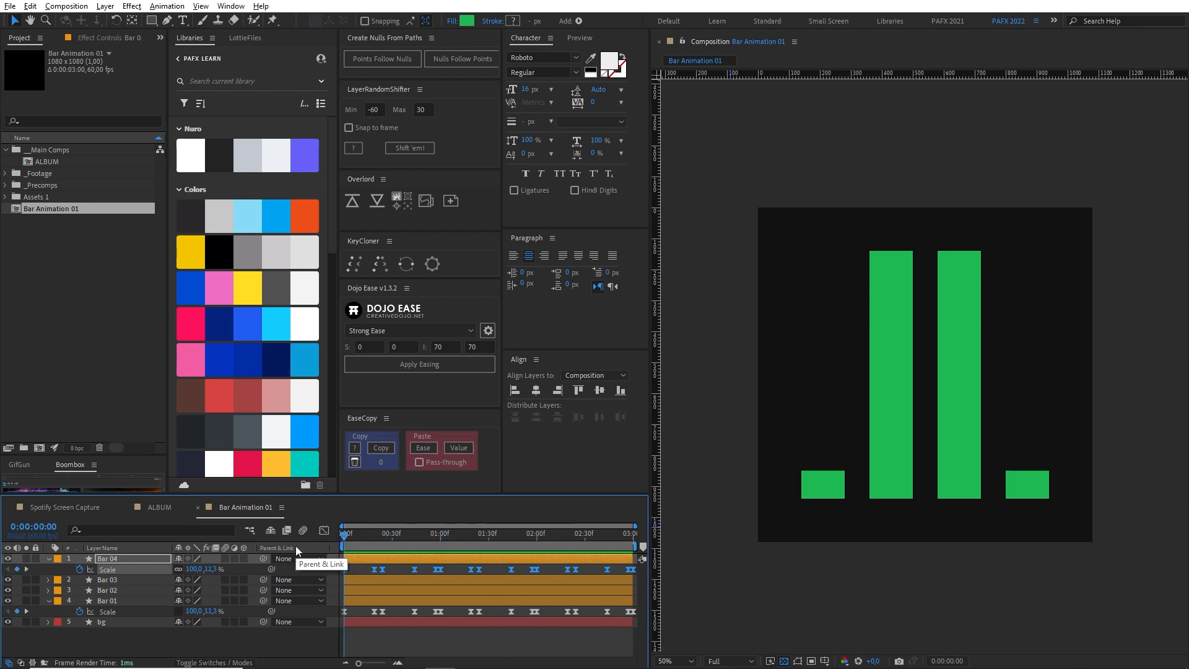
- Try shifting all of Bar 01's Scale keyframes five frames earlier and preview the animation
click(121, 600)
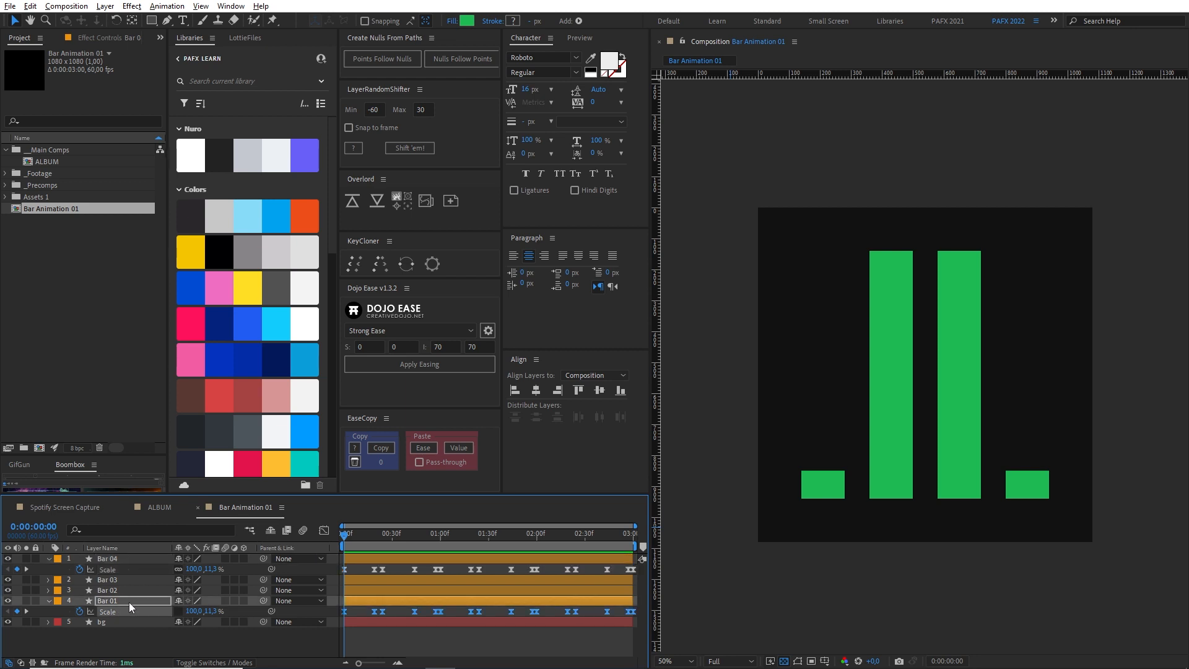
key(alt+Left)
key(alt+Left)
key(alt+Left)
key(alt+Left)
key(alt+Left)
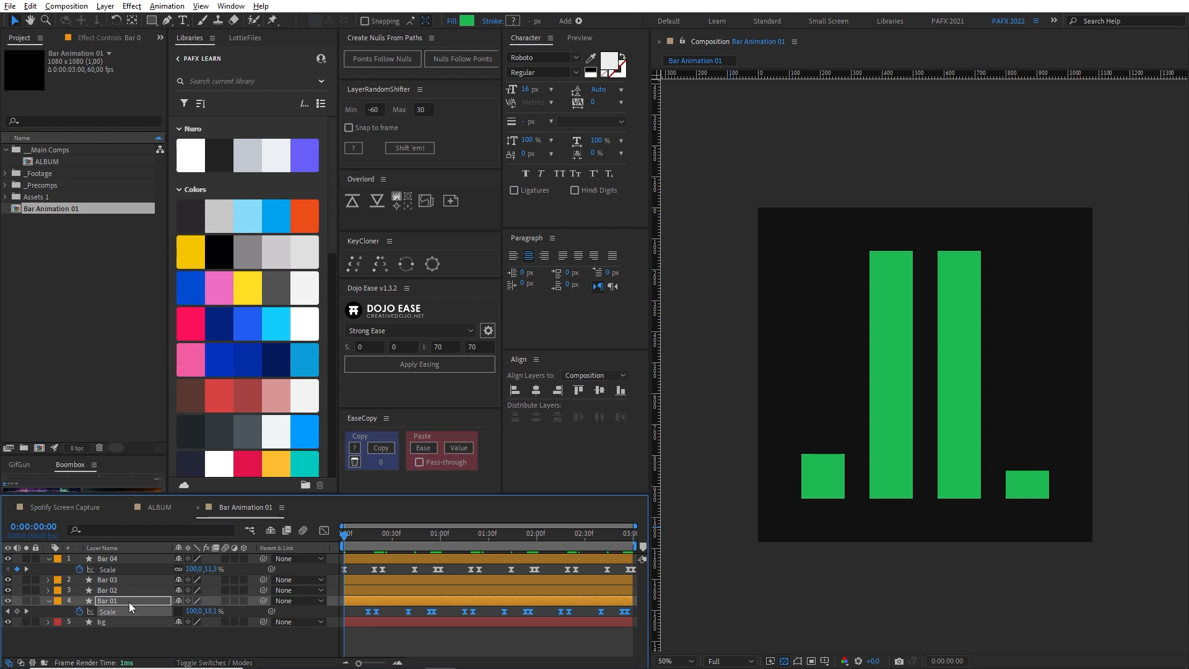
key(space)
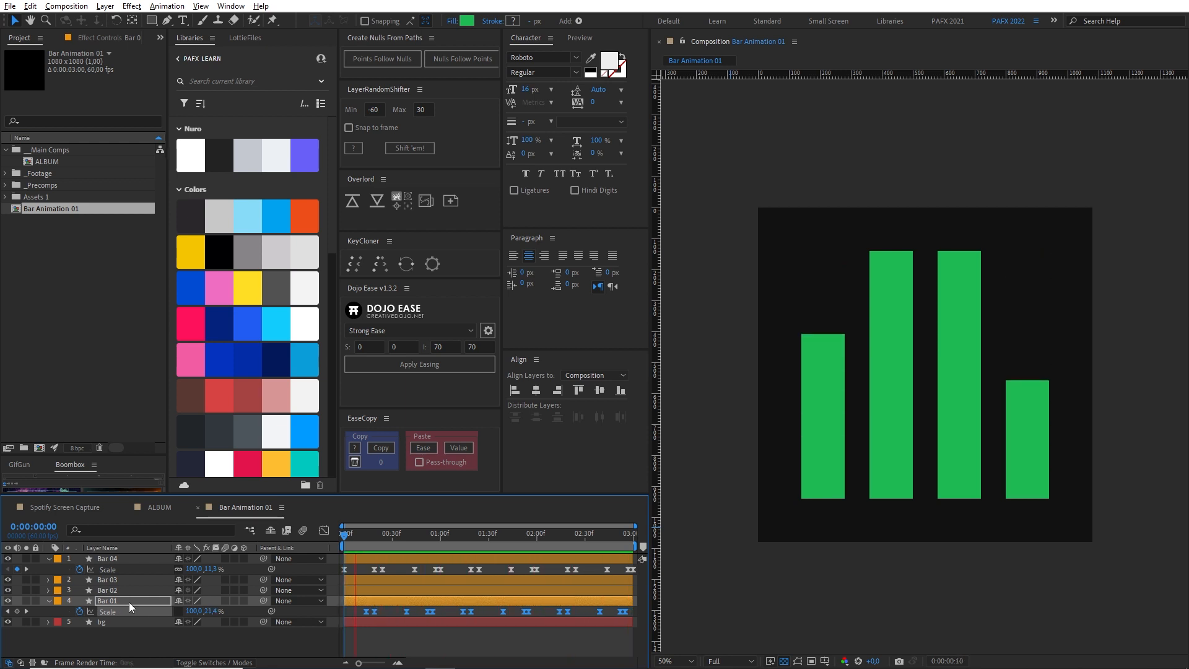
- Compare the result with the reference footage and move Bar 01's Scale keyframes five frames later so they start at 0:00:00:00
click(43, 505)
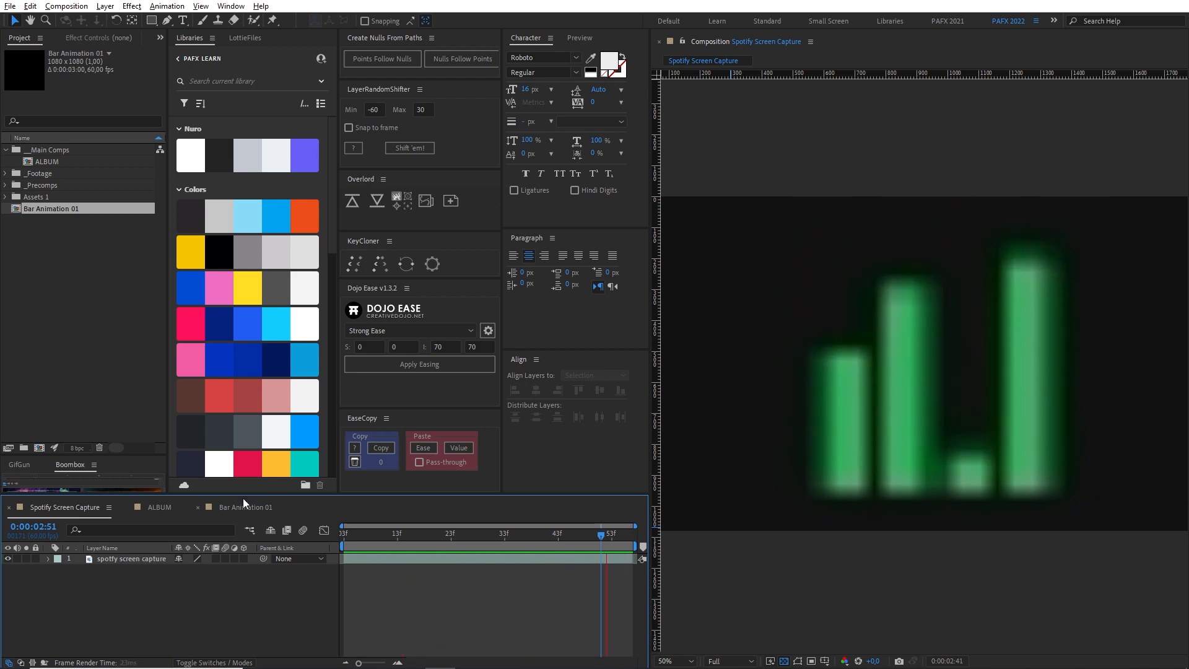
click(237, 508)
key(space)
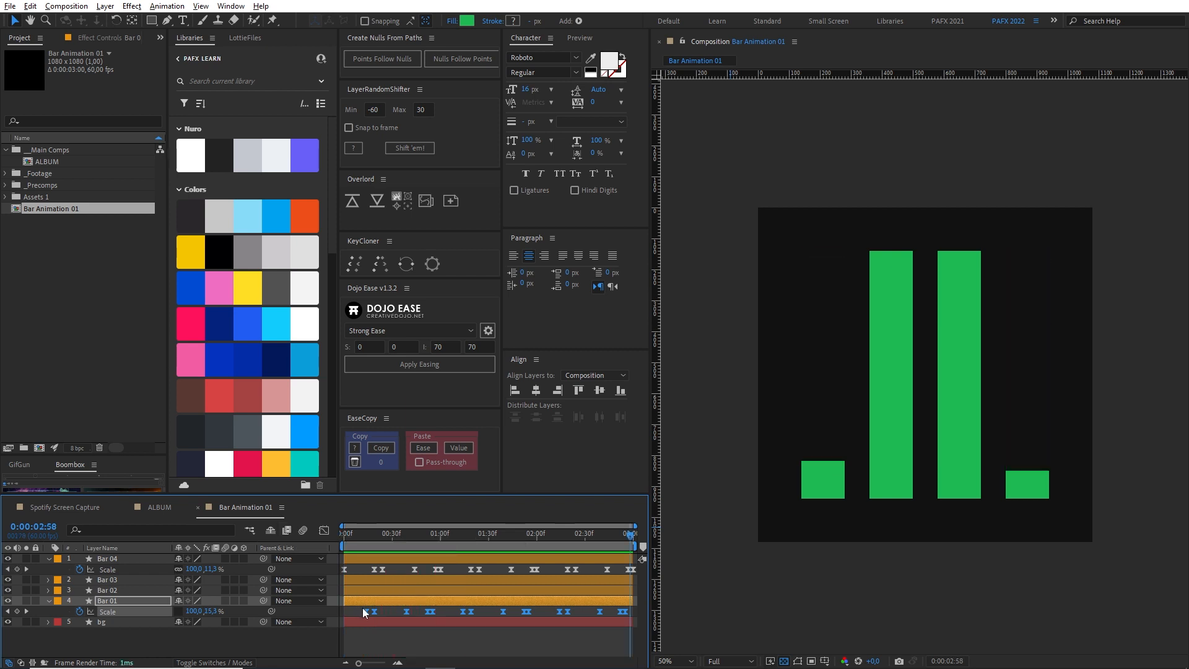
key(Home)
key(alt+Right)
key(alt+Right)
key(alt+Right)
key(alt+Right)
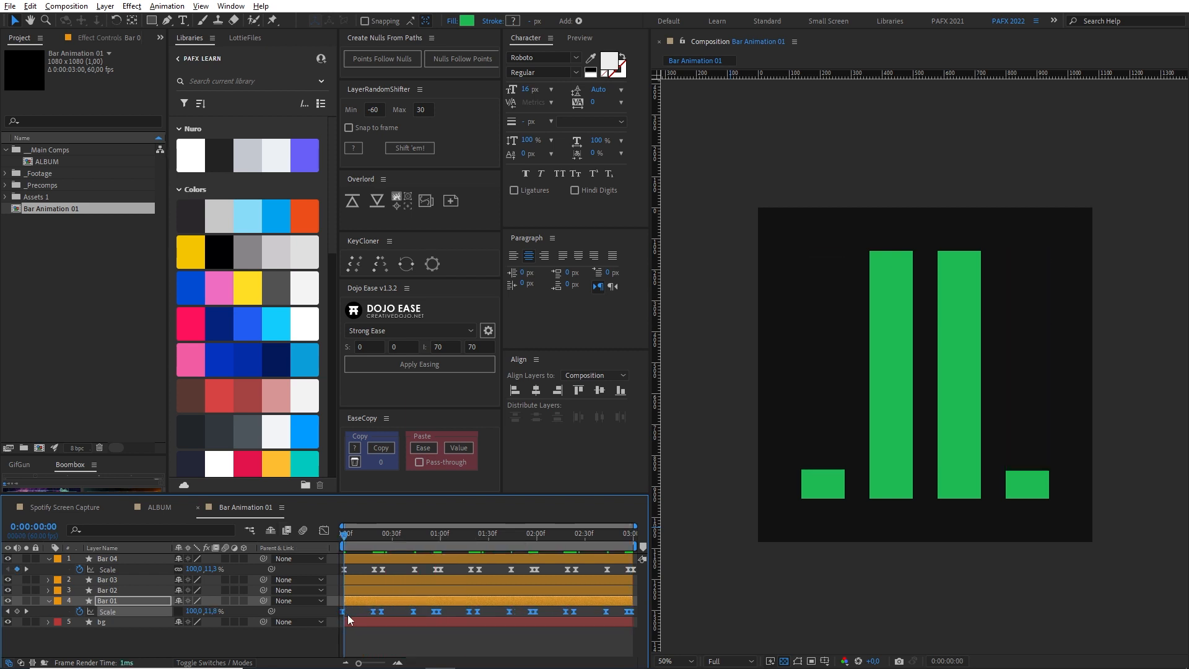
key(alt+Right)
- Check the reference footage at 0:00:02:03 and shift all of Bar 04's Scale keyframes six frames earlier
click(121, 566)
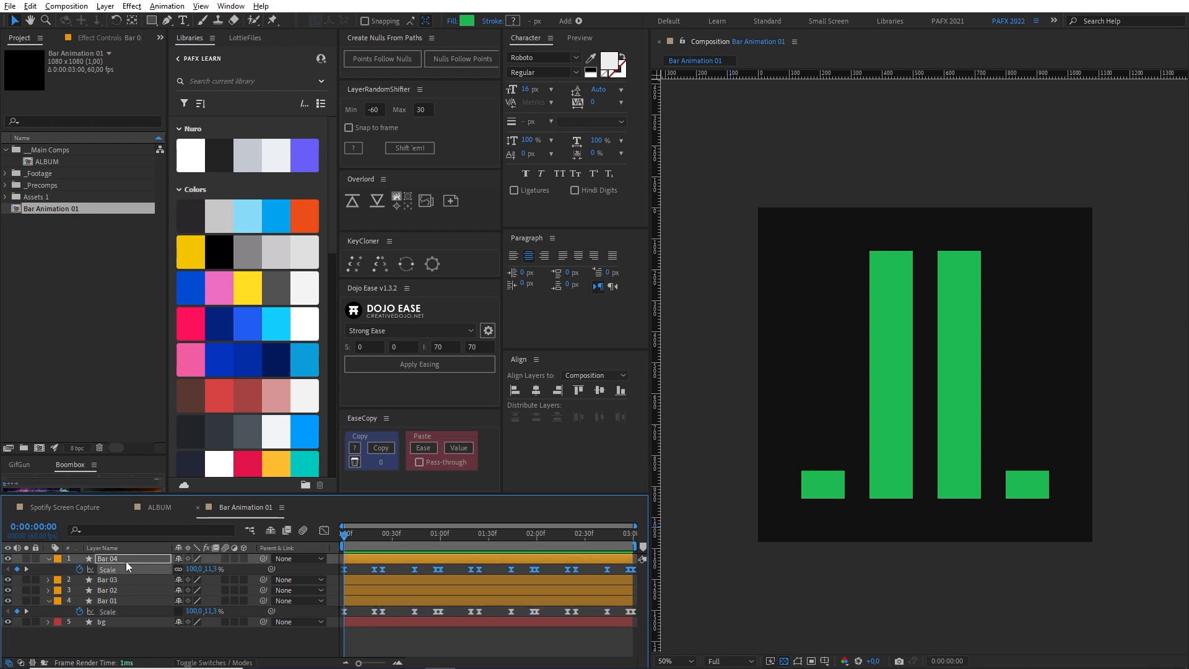
click(74, 507)
drag(497, 532, 284, 548)
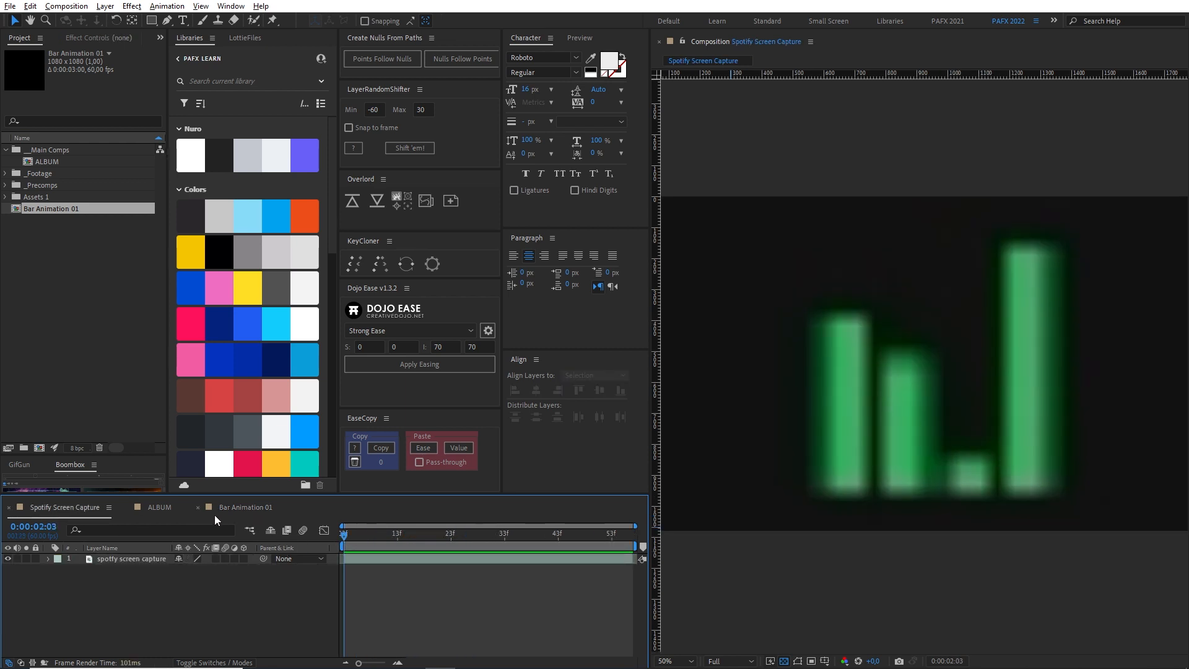
click(255, 507)
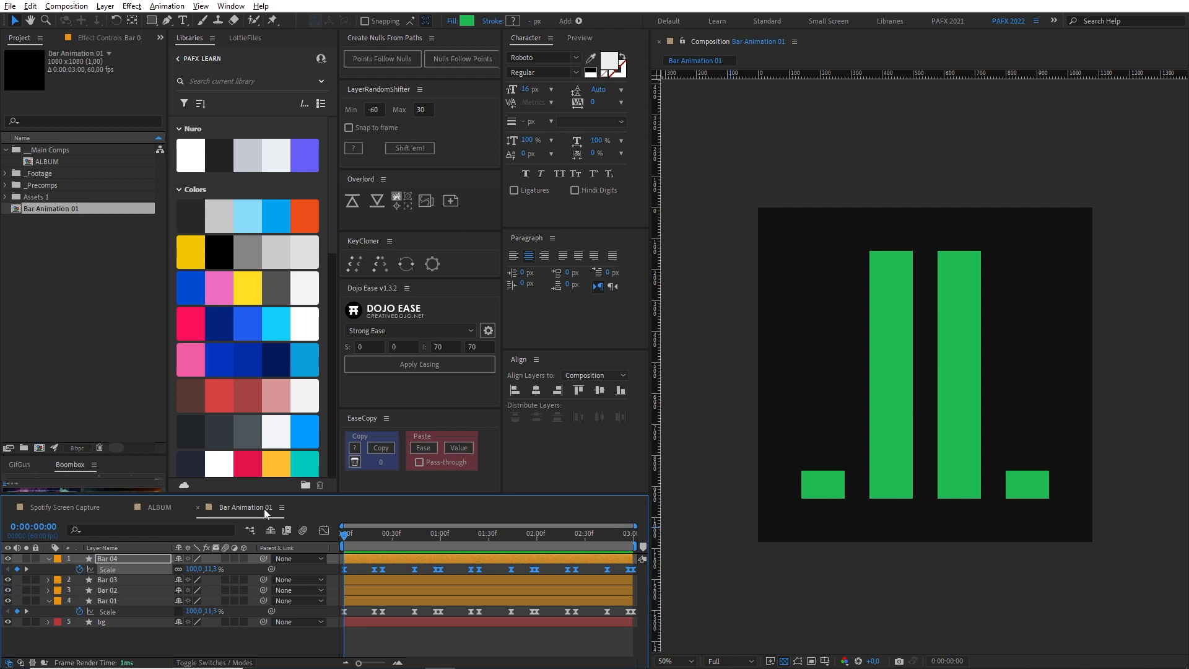
key(alt+Left)
key(alt+Left)
key(alt+Left)
key(alt+Left)
key(alt+Left)
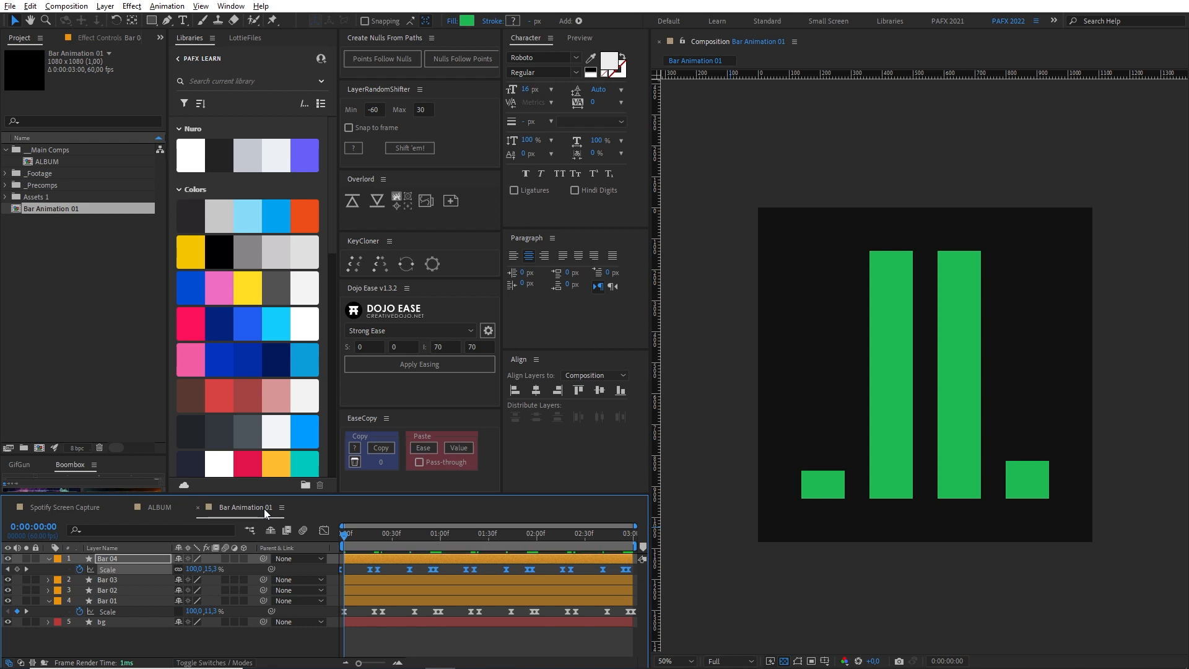
key(space)
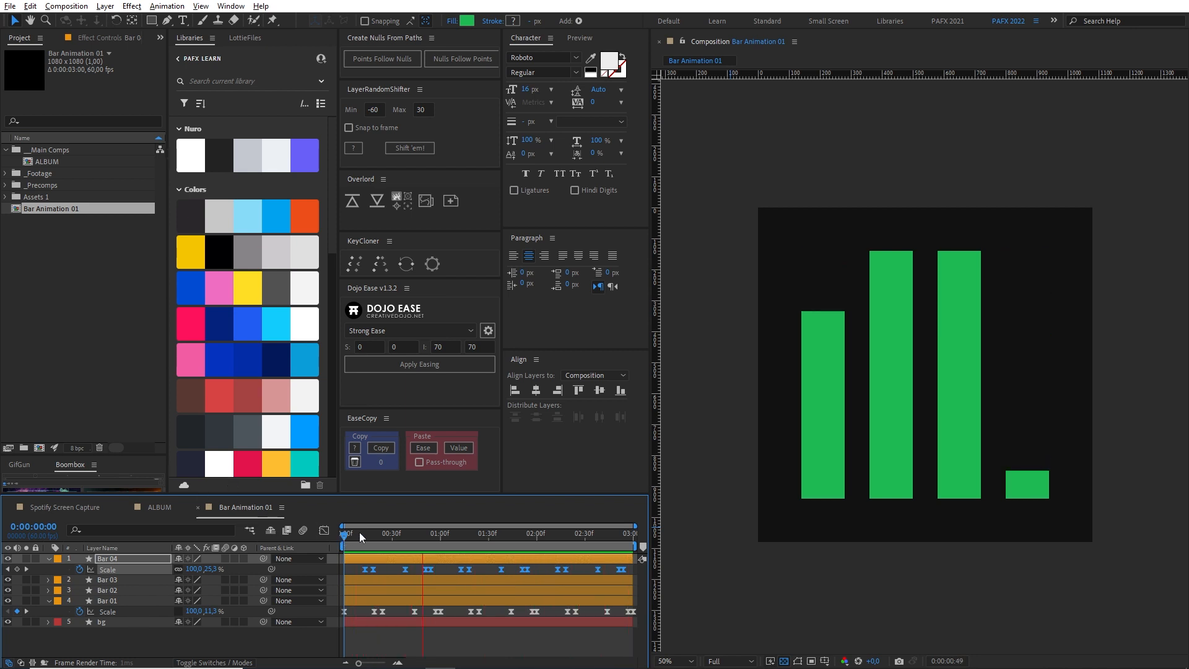
- Copy all of Bar 01's Scale keyframes to Bar 02 and Bar 03, starting at 0:00:00:00
click(121, 611)
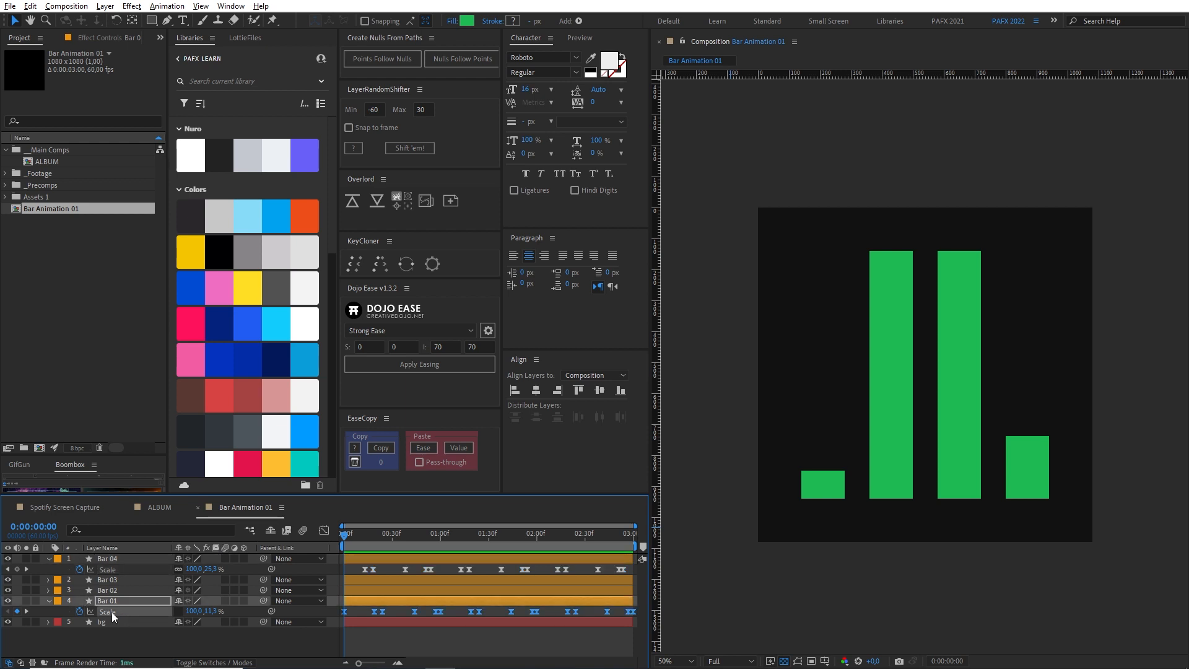
click(116, 592)
shift+click(124, 581)
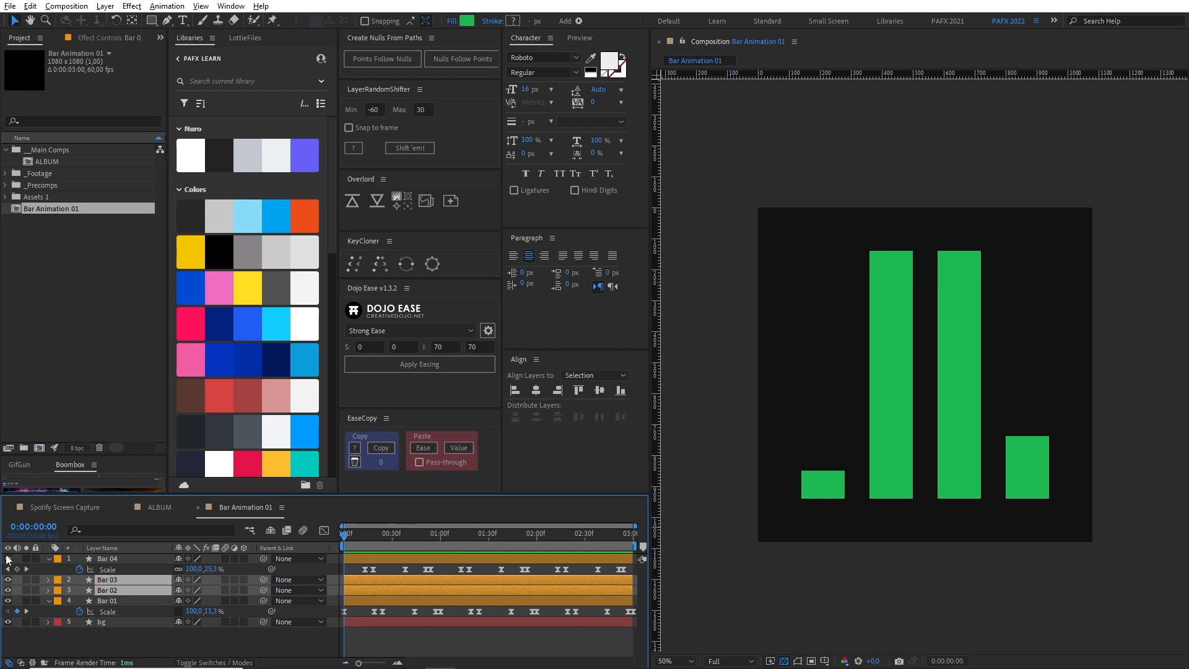
key(ctrl+v)
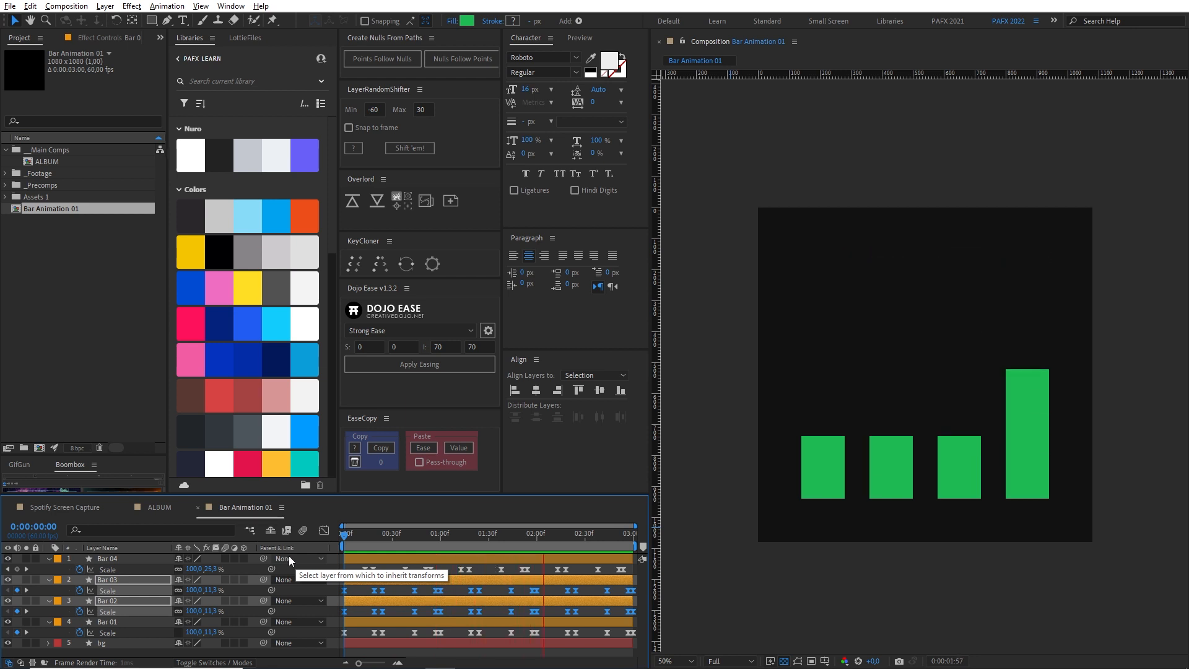
- Compare the bar heights in the reference footage between 0:00:02:03 and 0:00:02:23 with the animated bars
click(65, 507)
drag(458, 531, 197, 563)
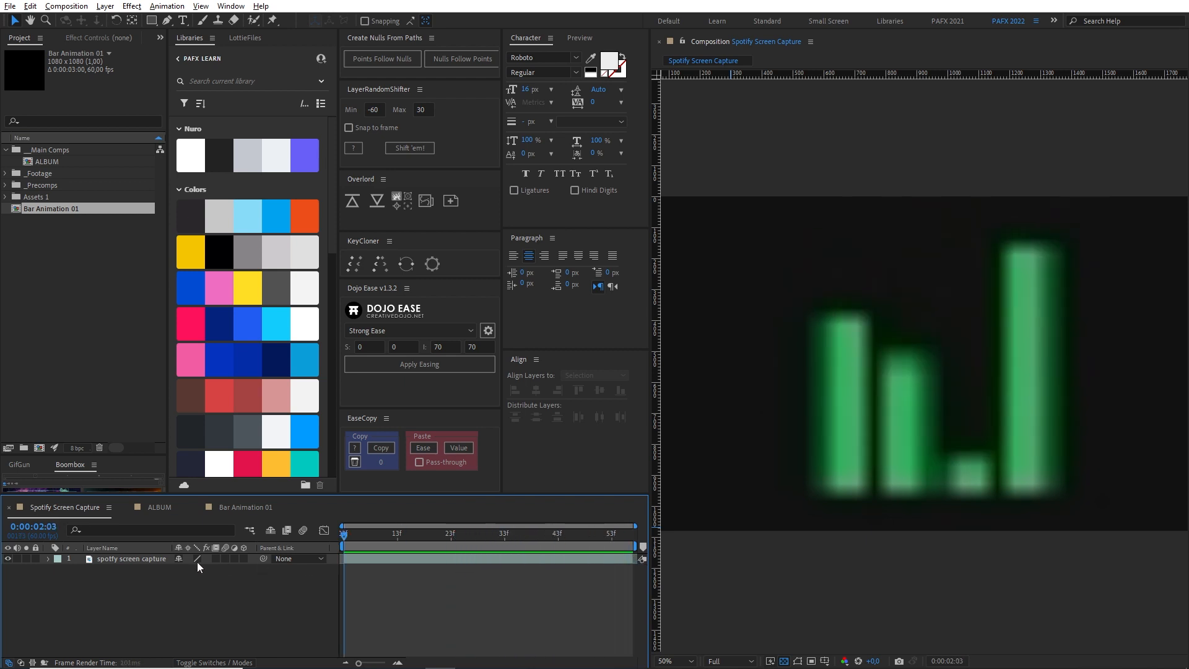
click(157, 505)
click(259, 512)
drag(404, 536, 450, 536)
click(51, 509)
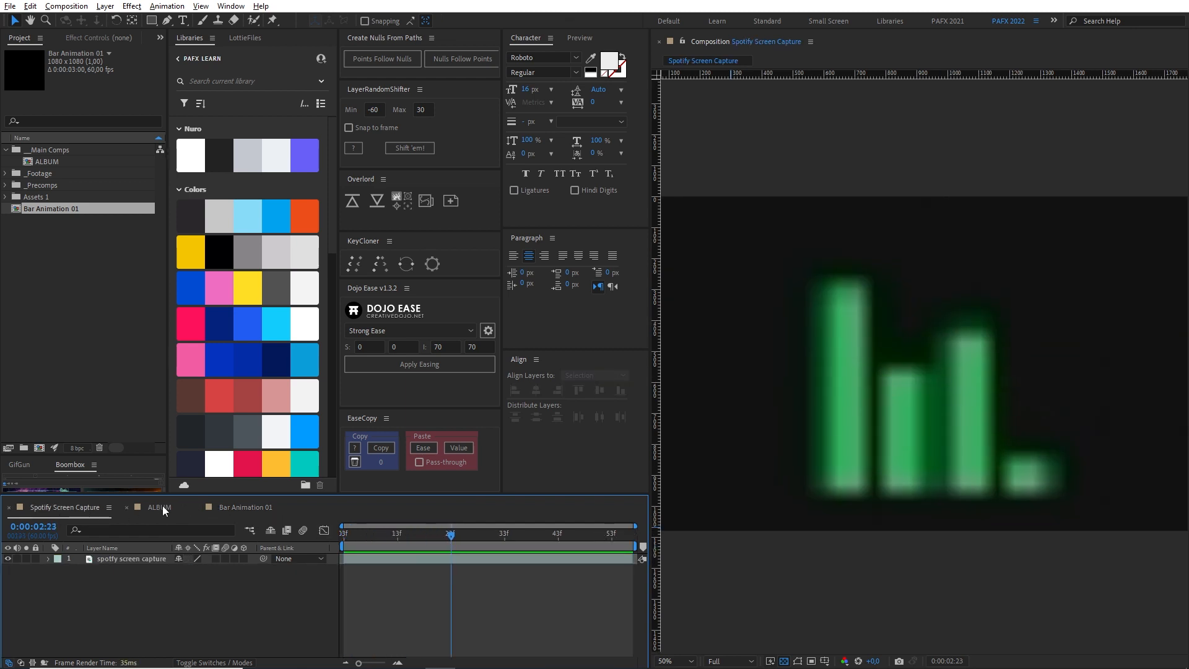
click(230, 509)
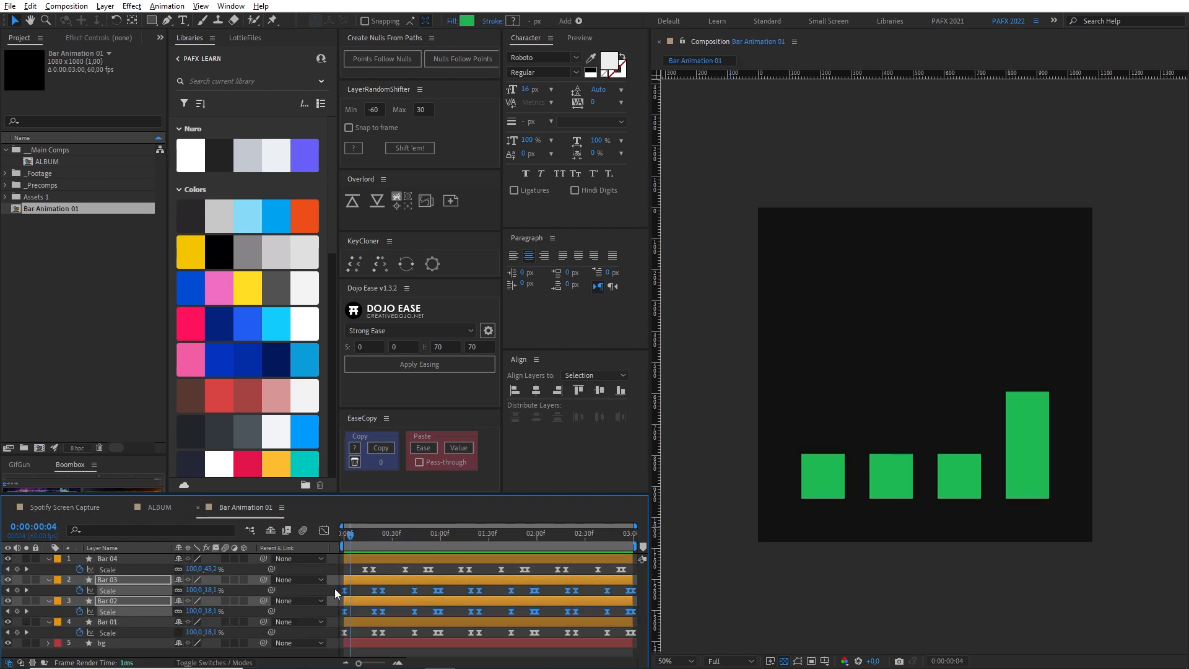
- Shift all of Bar 03's Scale keyframes four frames earlier and preview the animation
click(361, 590)
click(142, 582)
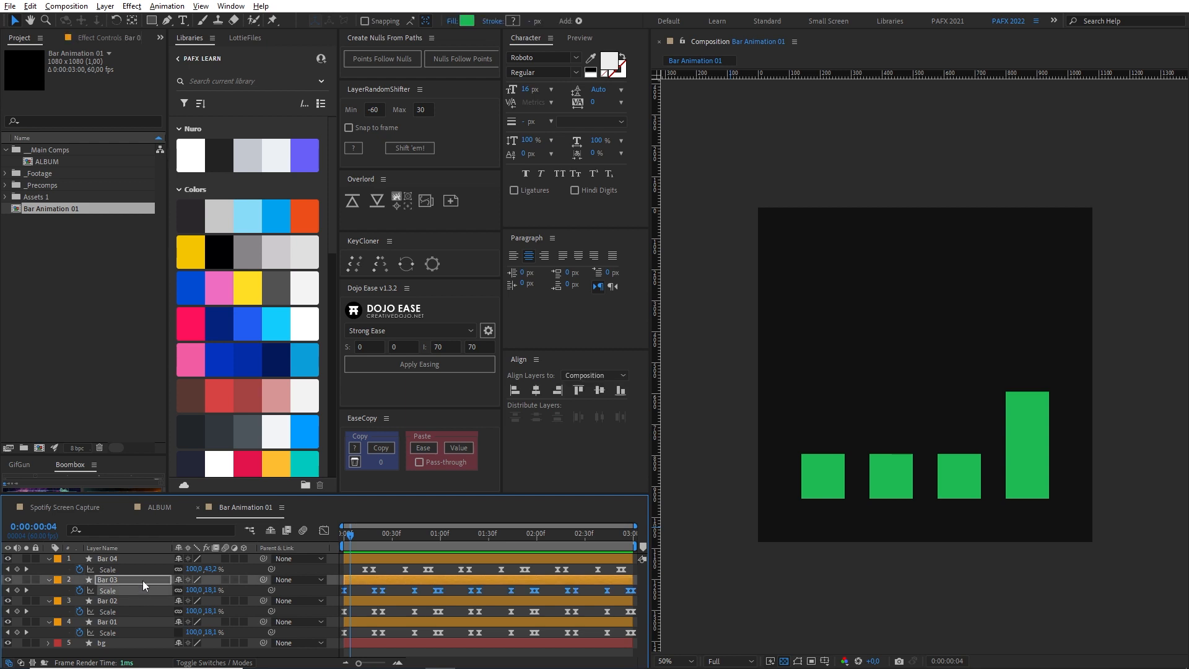
key(alt+Left)
key(alt+Left)
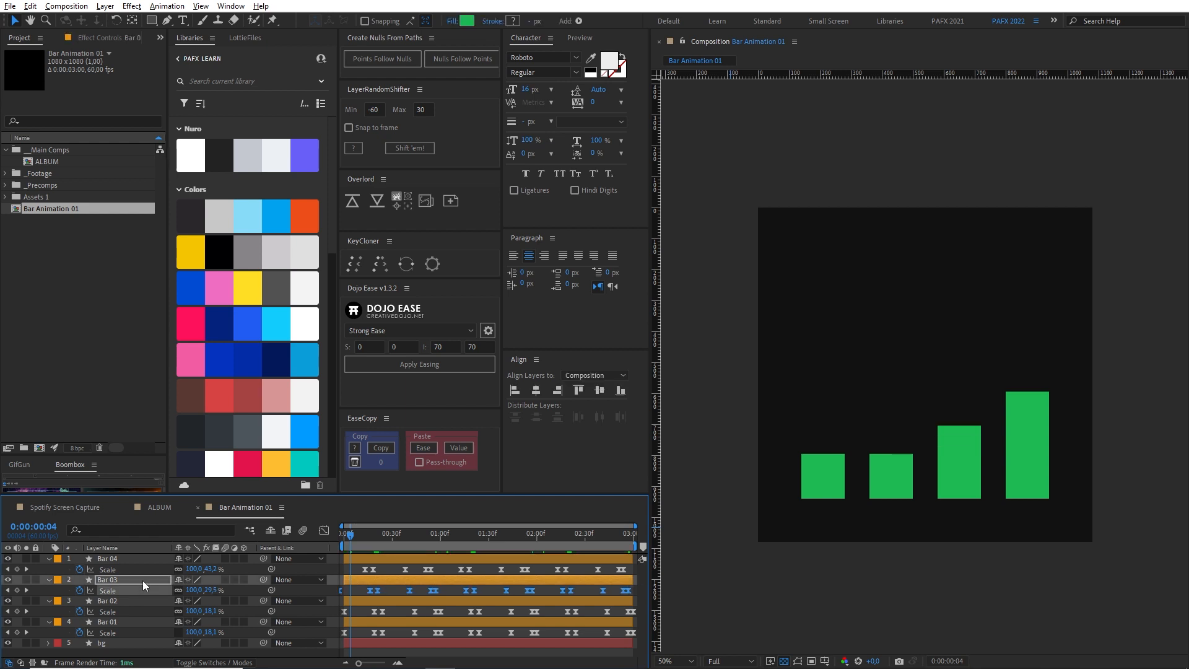
key(space)
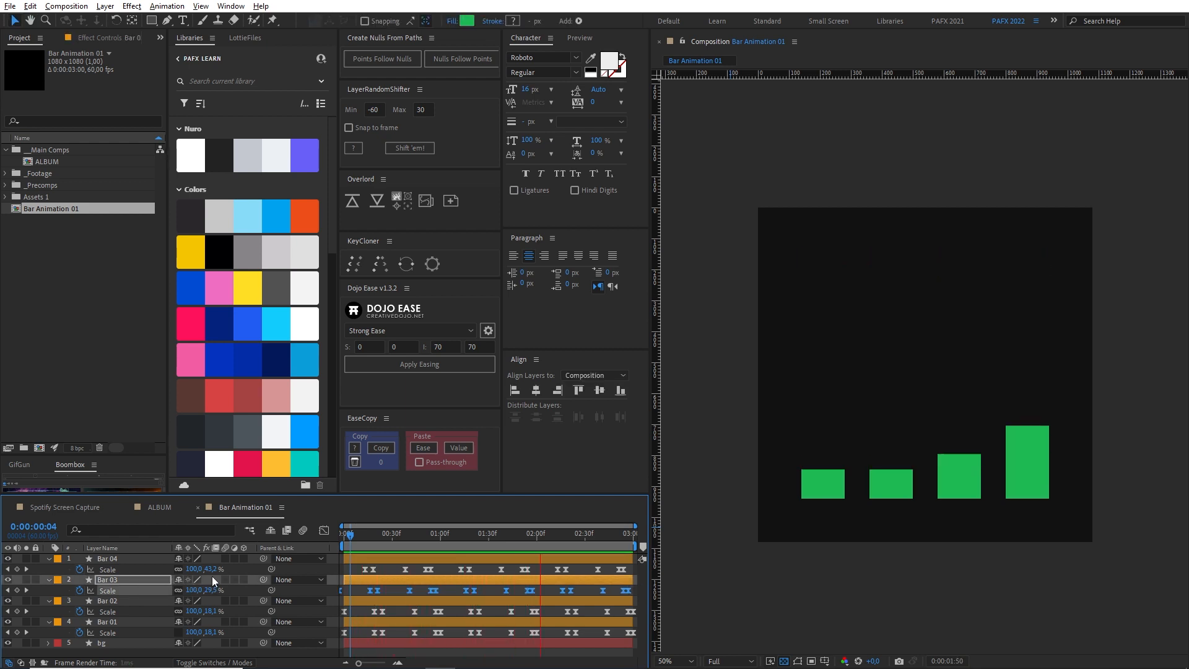
key(alt+Left)
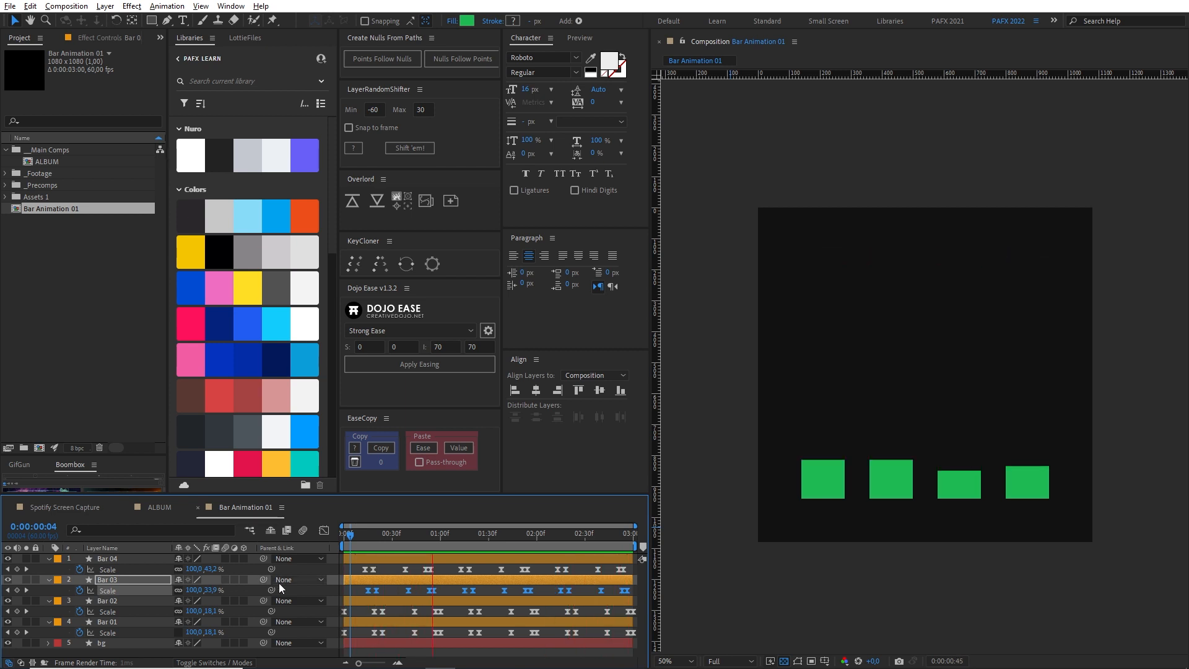
key(space)
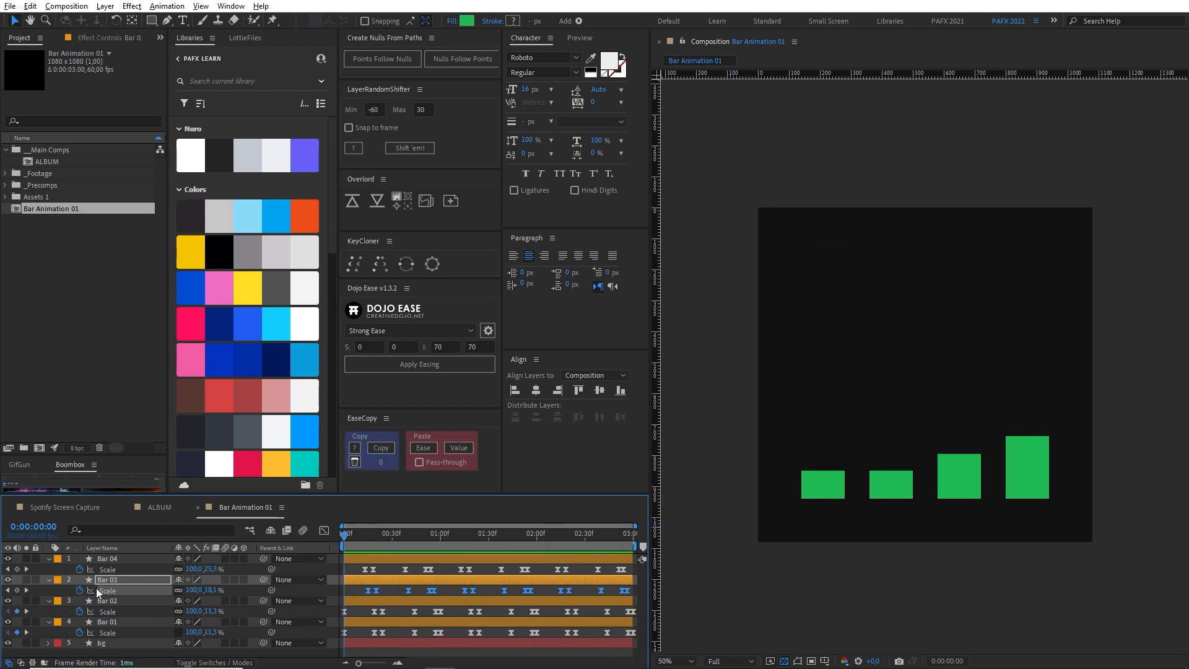
- Add Bar 02's Scale keyframes to the Bar 03 selection and compare playback of the reference footage from 0:00:02:03 with Bar Animation 01
shift+click(115, 612)
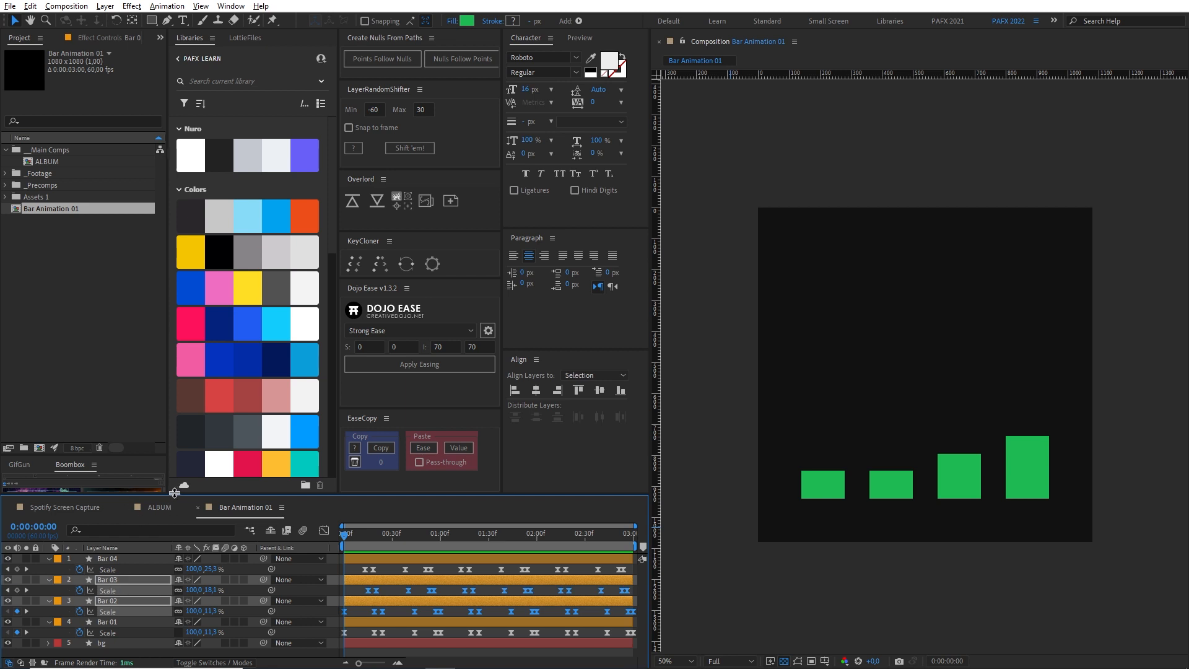
click(50, 504)
drag(403, 530, 658, 526)
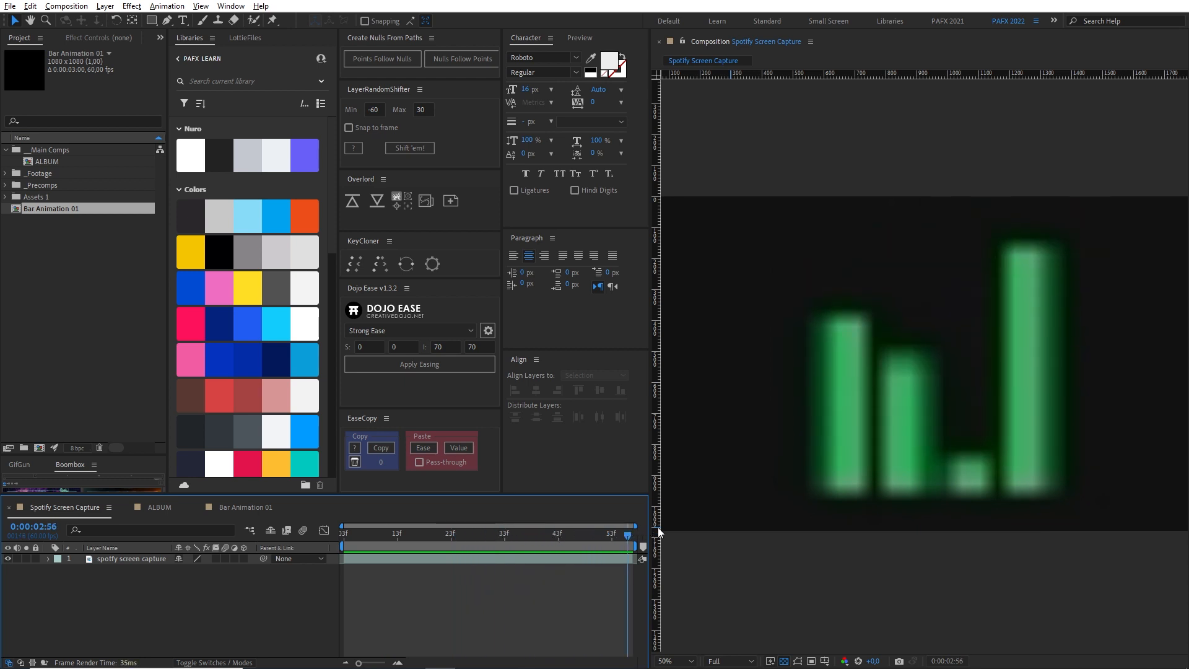
key(space)
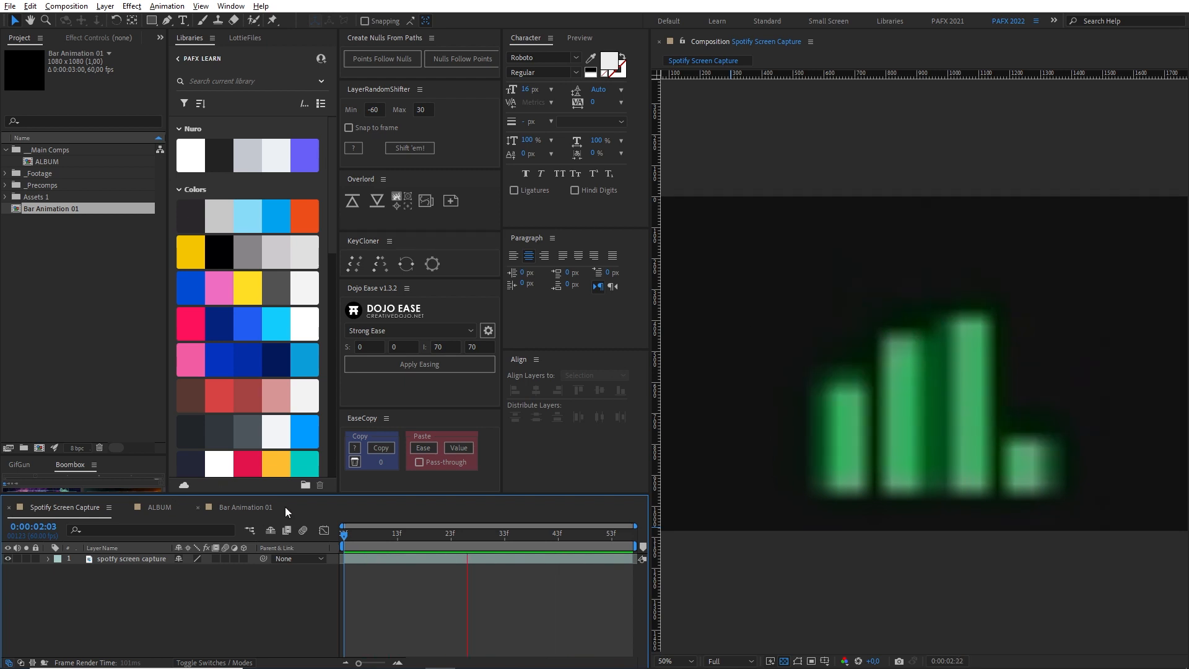
click(248, 508)
key(space)
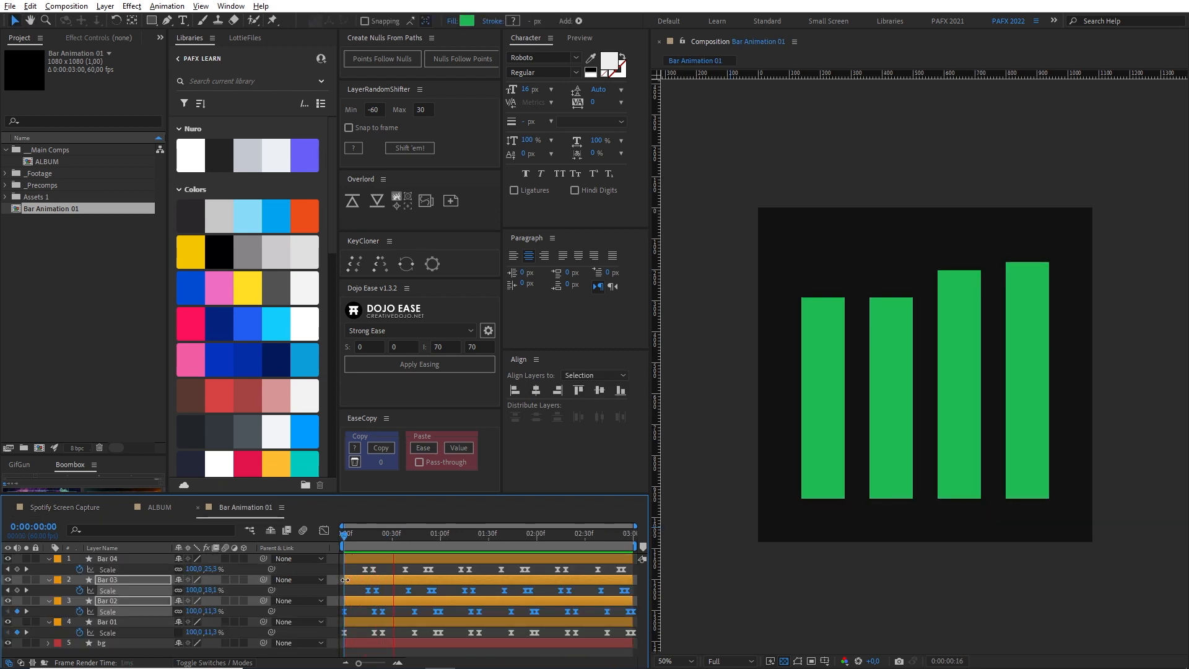
- Shift all Scale keyframes of Bar 02 and Bar 03 together 30 frames earlier while previewing the animation
key(alt+Right)
key(alt+Right)
key(alt+Right)
key(alt+Right)
key(alt+Right)
key(alt+Right)
key(alt+Right)
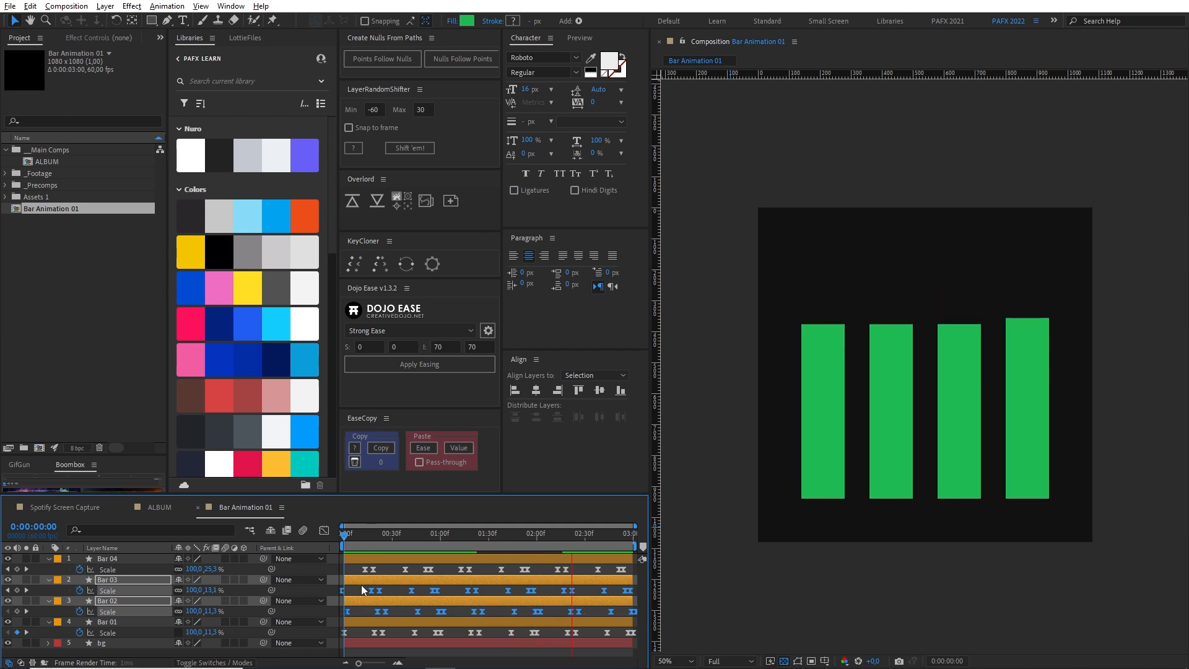
key(alt+Left)
key(alt+Left)
key(alt+Left)
key(alt+Left)
key(alt+Left)
key(alt+Left)
key(alt+Left)
key(alt+Left)
key(alt+Left)
key(alt+Left)
key(alt+Left)
key(alt+Left)
key(alt+Left)
key(alt+Left)
key(alt+Left)
key(alt+Left)
key(alt+Left)
key(alt+Left)
key(alt+Left)
key(alt+Left)
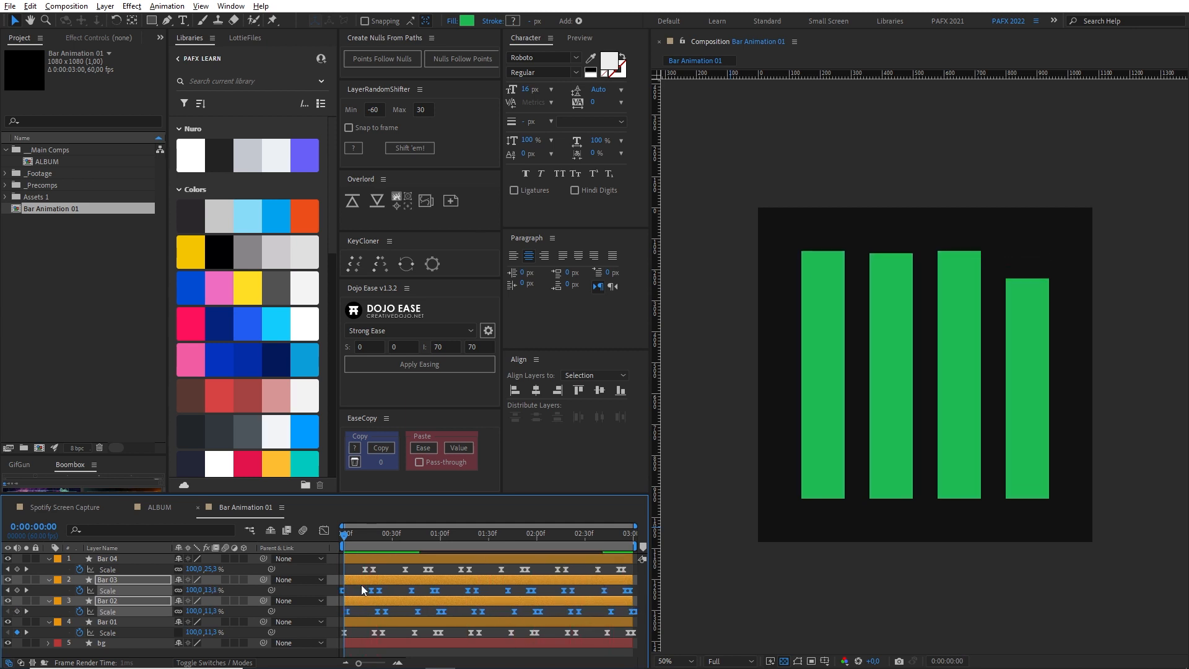
key(alt+Left)
key(alt+Left)
key(alt+Left)
key(alt+Left)
key(alt+Left)
key(alt+Left)
key(alt+Left)
key(alt+Left)
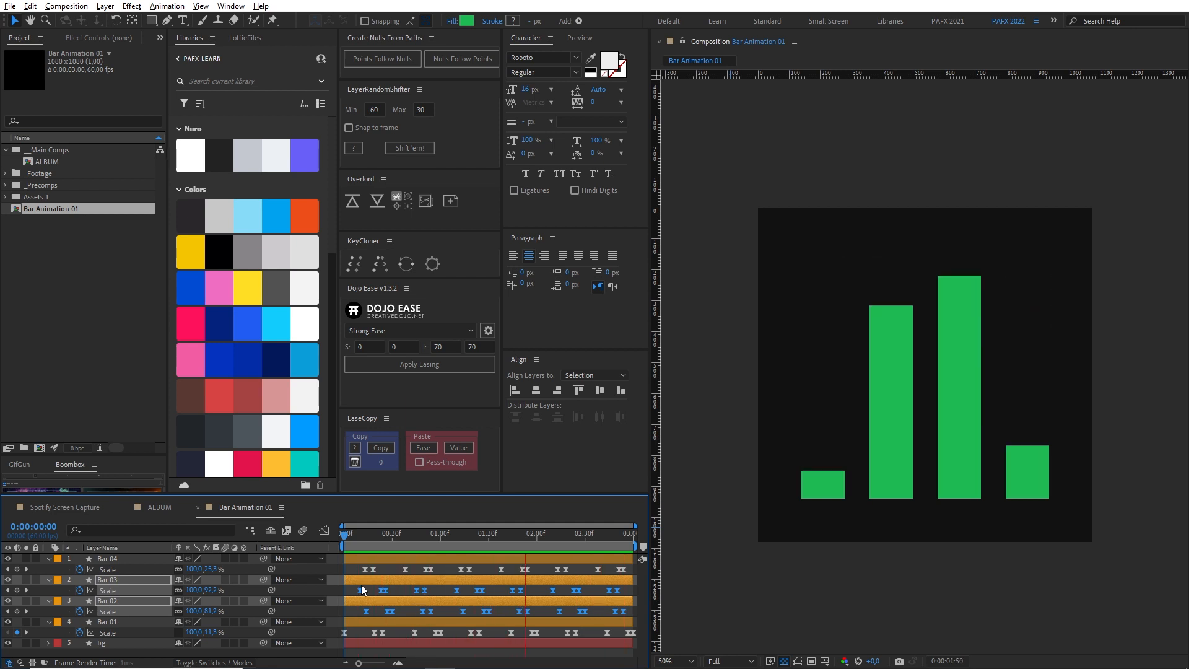
click(360, 615)
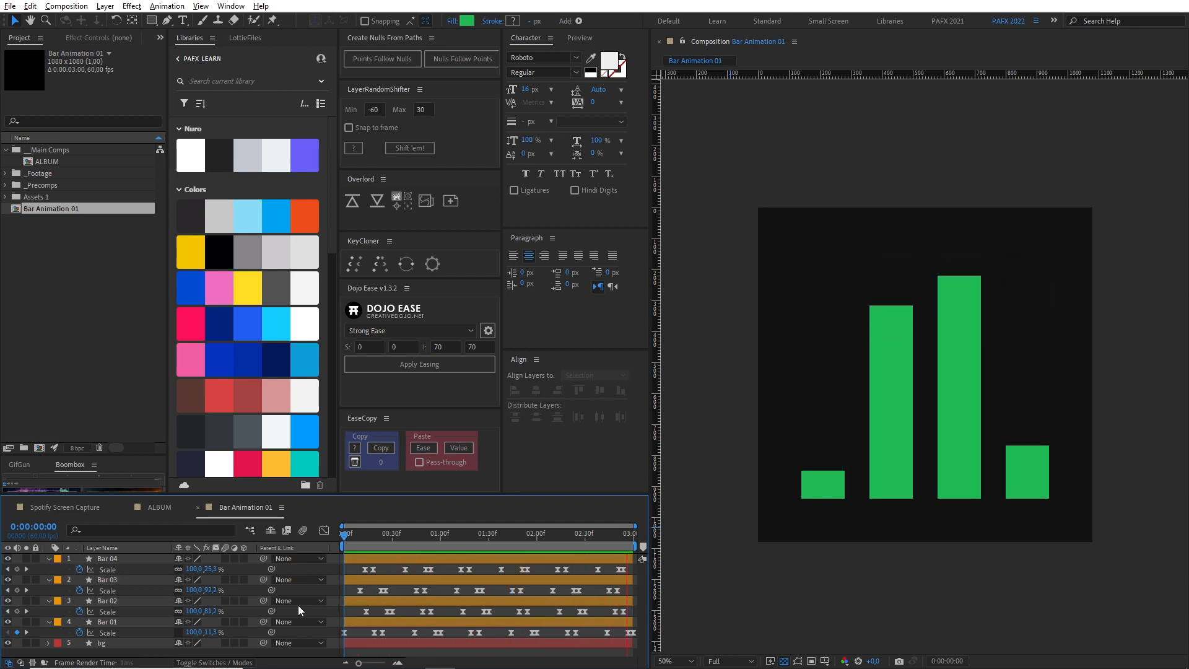
- Shift all of Bar 03's Scale keyframes two frames earlier and preview the bars at 1.5% magnification
click(148, 590)
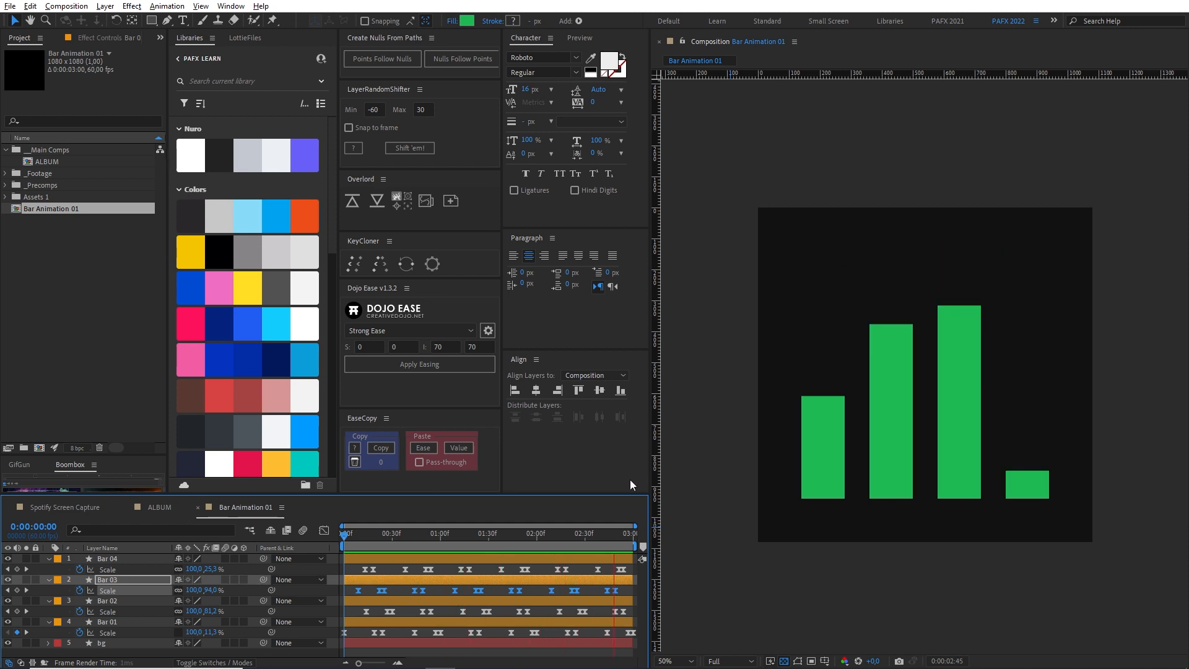
scroll(805, 451, down, 6)
scroll(842, 444, down, 2)
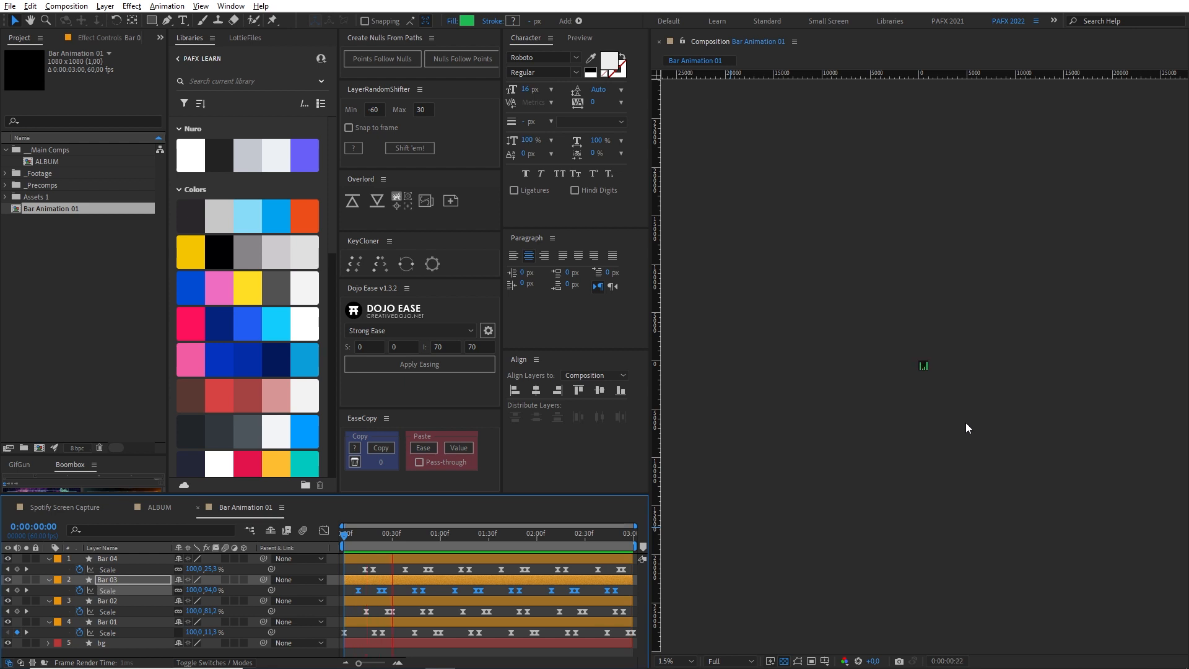
scroll(953, 384, up, 3)
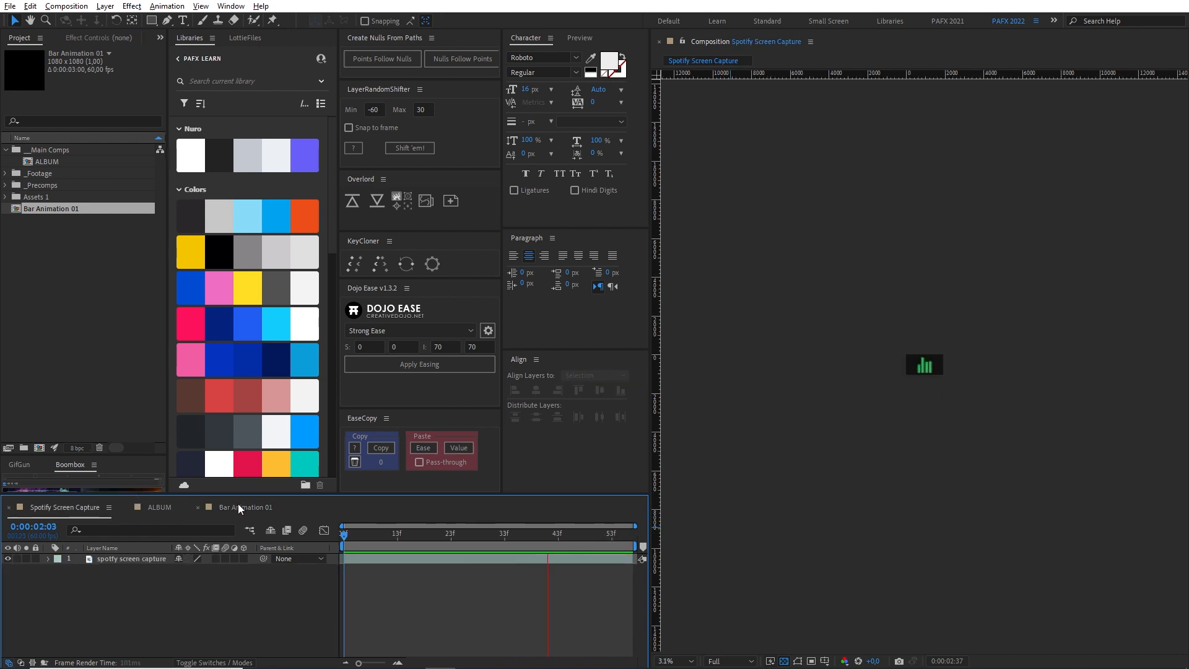
- Preview Bar Animation 01 at 3.1% and 1.5% magnification and view the ALBUM composition for context
click(240, 509)
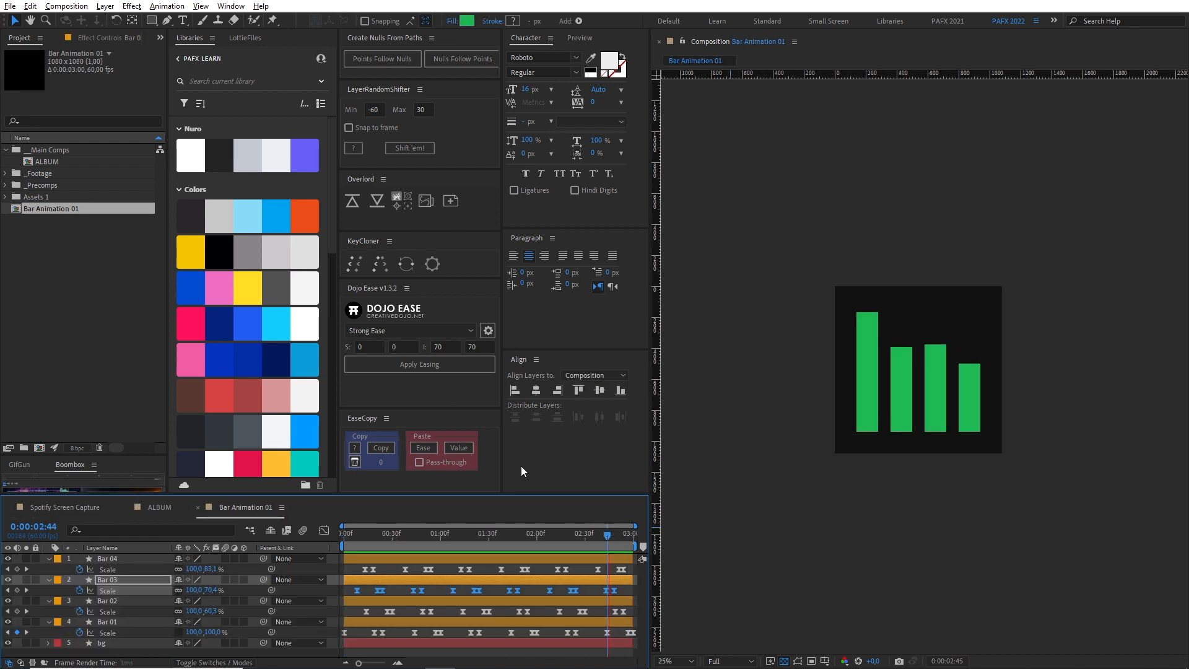
scroll(984, 394, down, 3)
scroll(987, 405, down, 1)
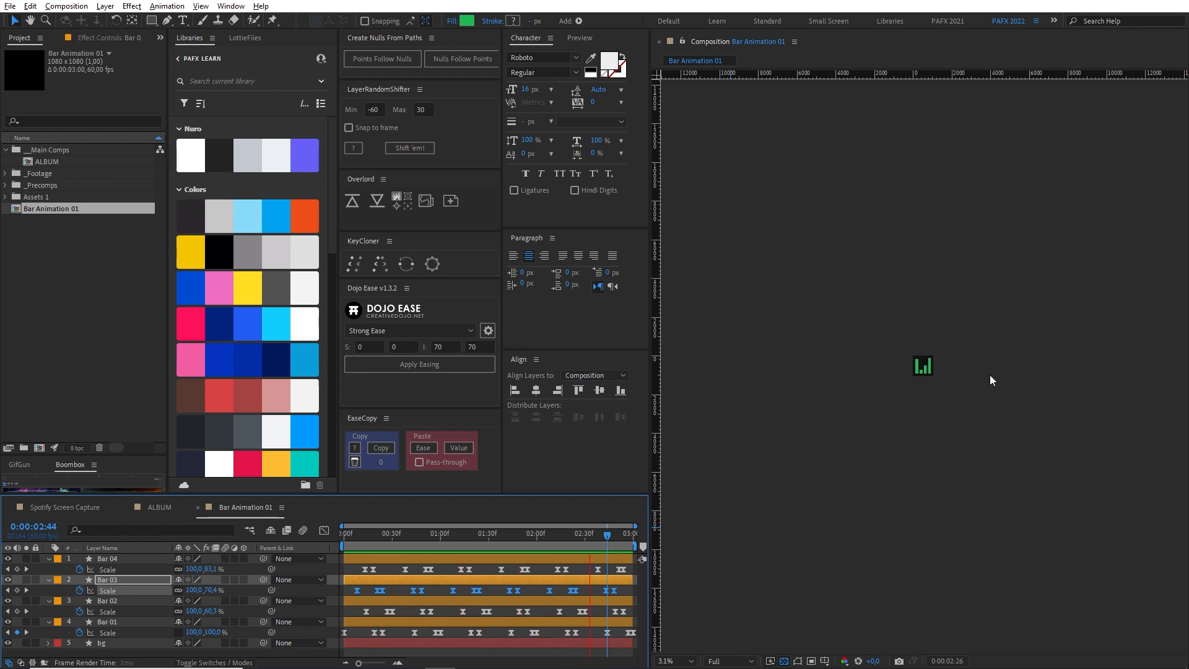
scroll(954, 377, down, 1)
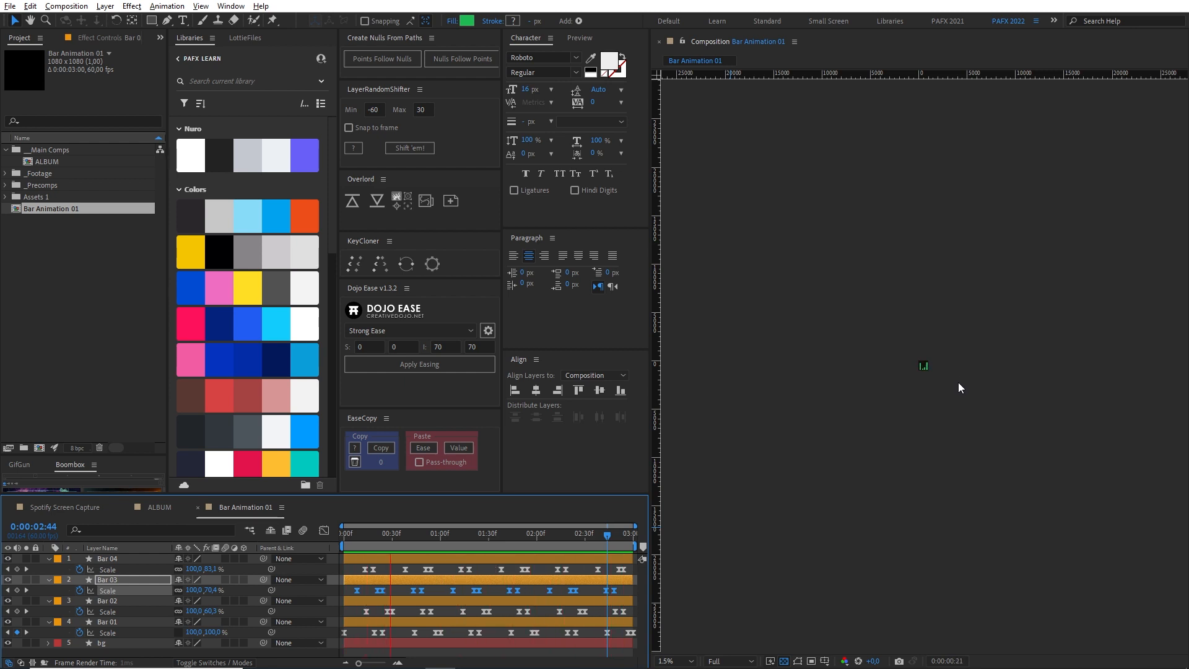
scroll(965, 373, up, 4)
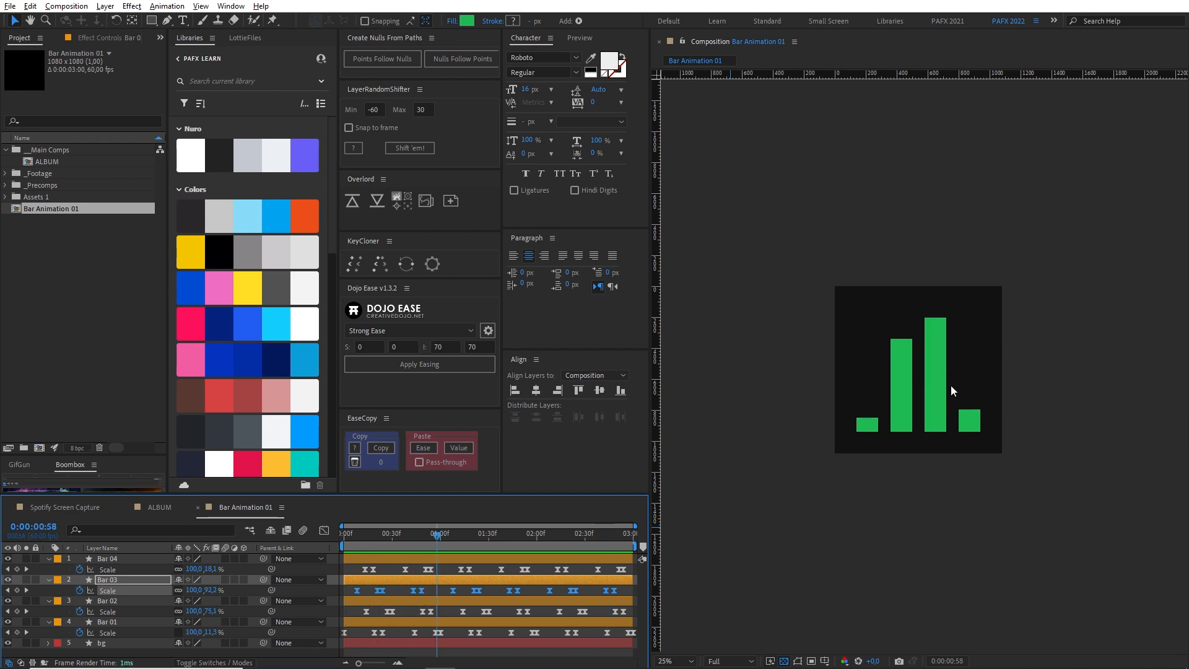
drag(836, 365, 851, 364)
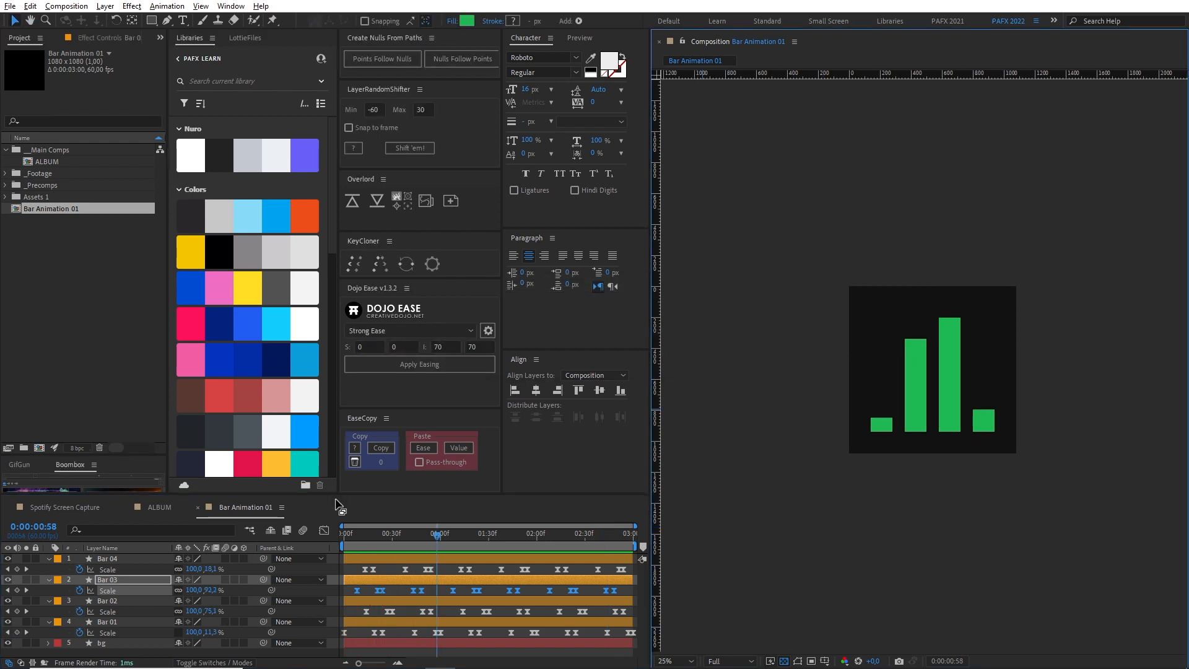
click(159, 506)
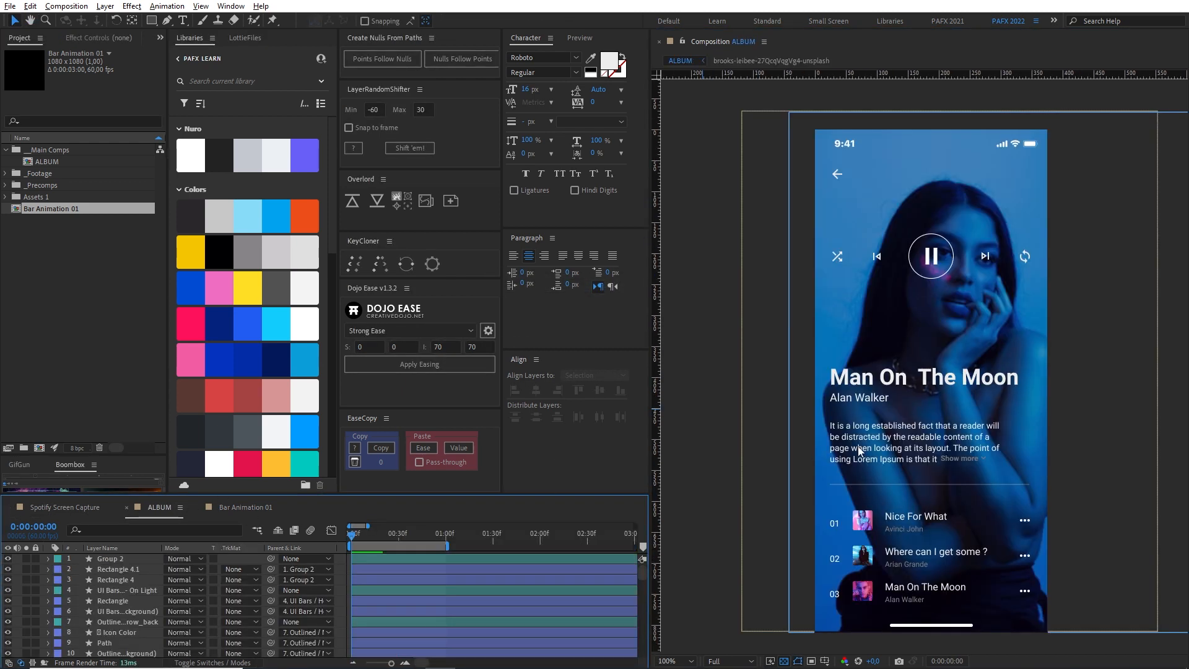
click(225, 508)
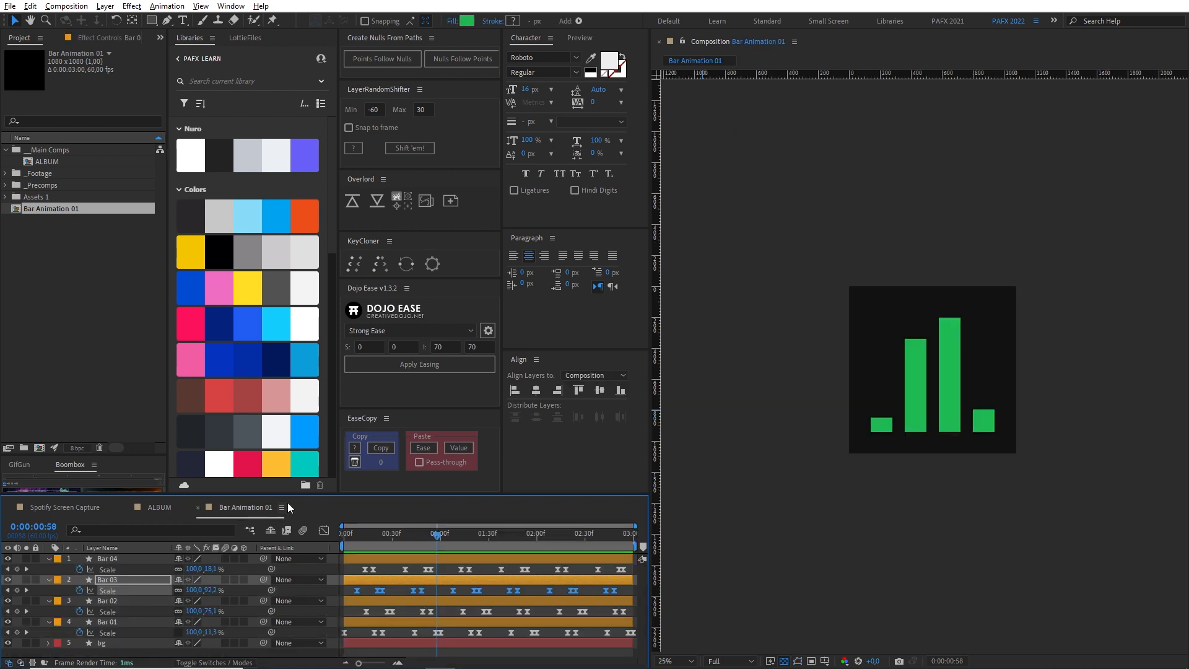
- Open the LottieFiles extension and trim Bar Animation 01 to a one-second work area ending at 0:00:00:59
click(244, 38)
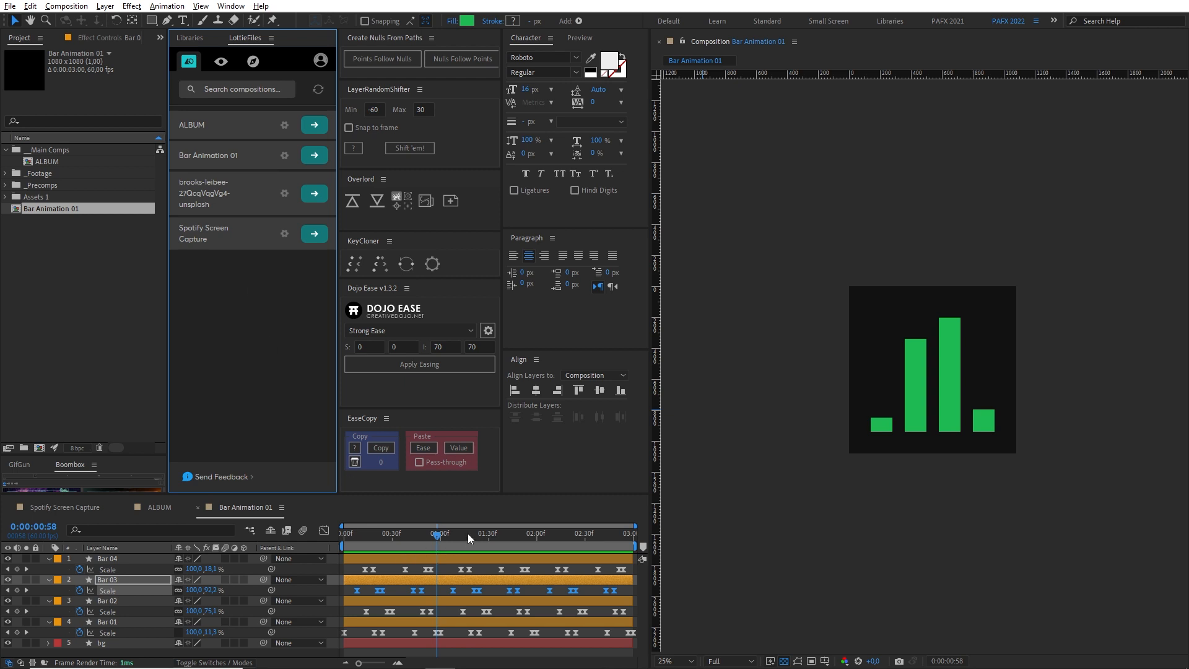
mouse_move(438, 536)
mouse_down()
mouse_move(377, 538)
mouse_move(444, 548)
mouse_up()
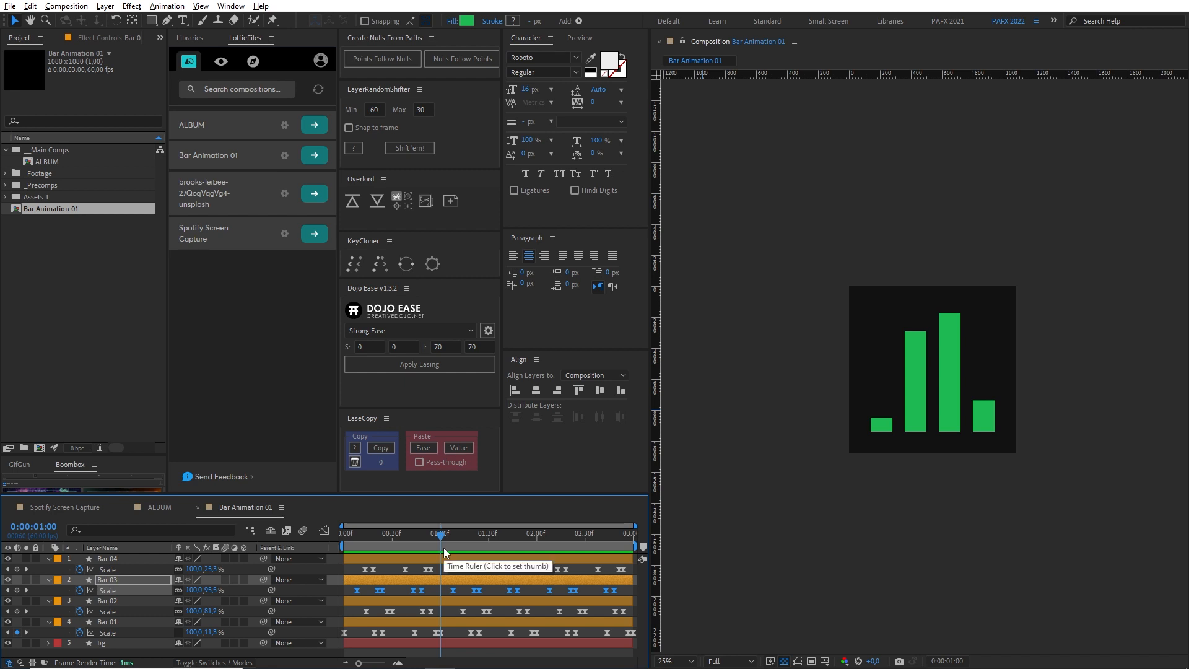
key(n)
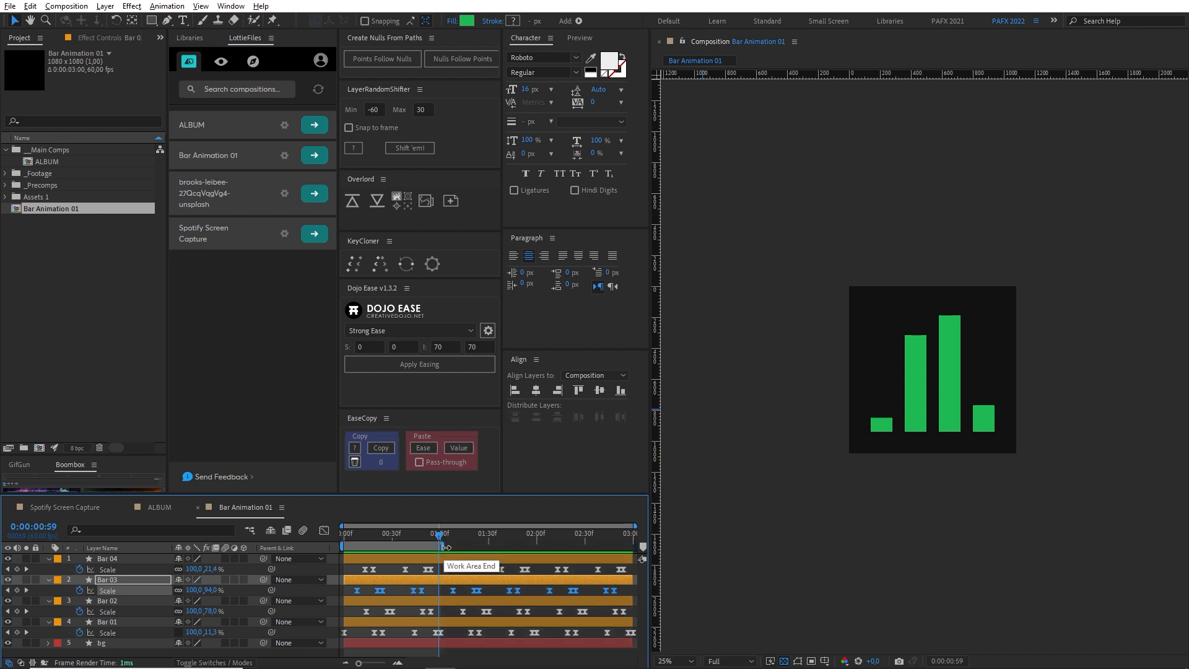
key(space)
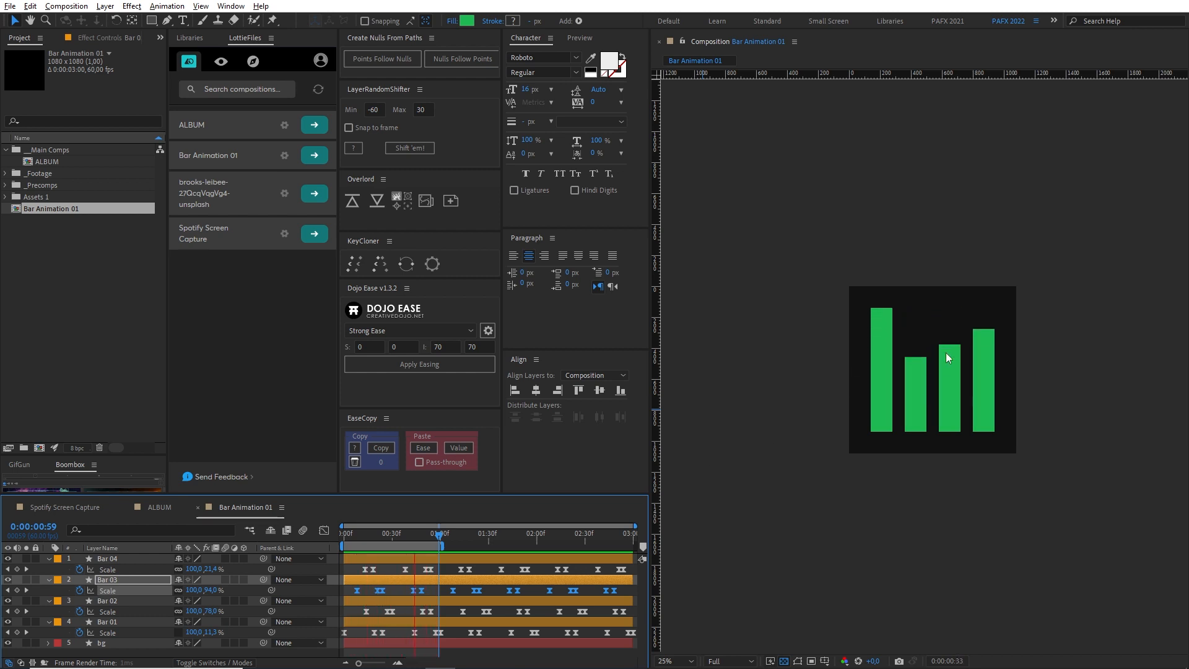
right_click(403, 545)
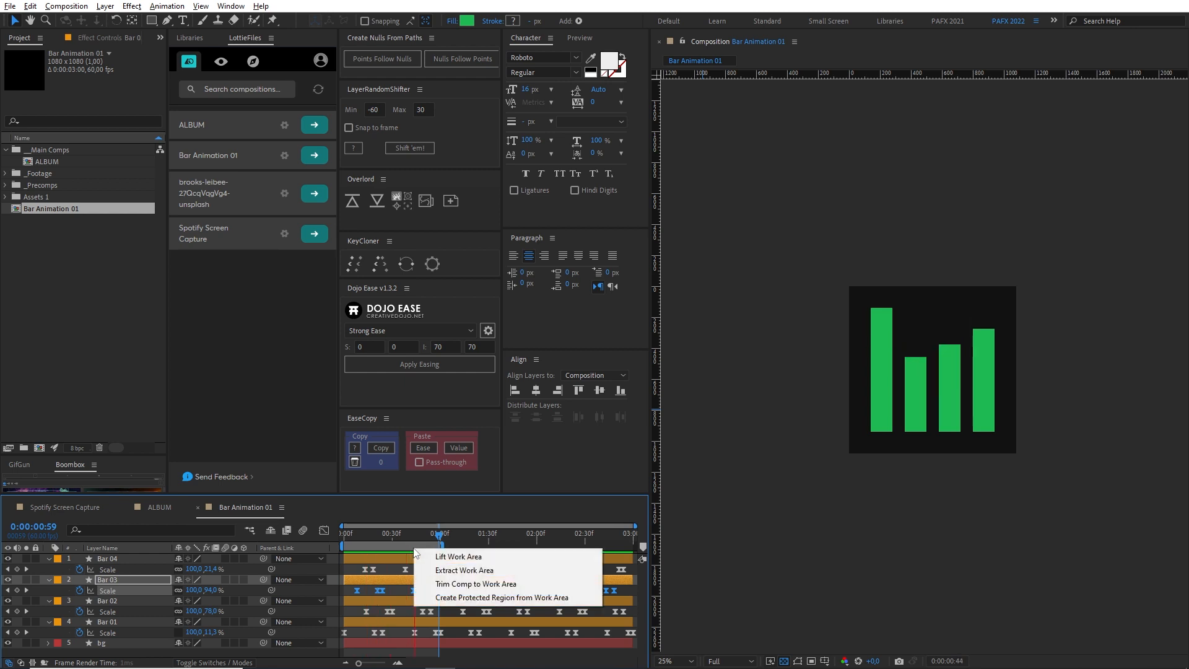
click(440, 584)
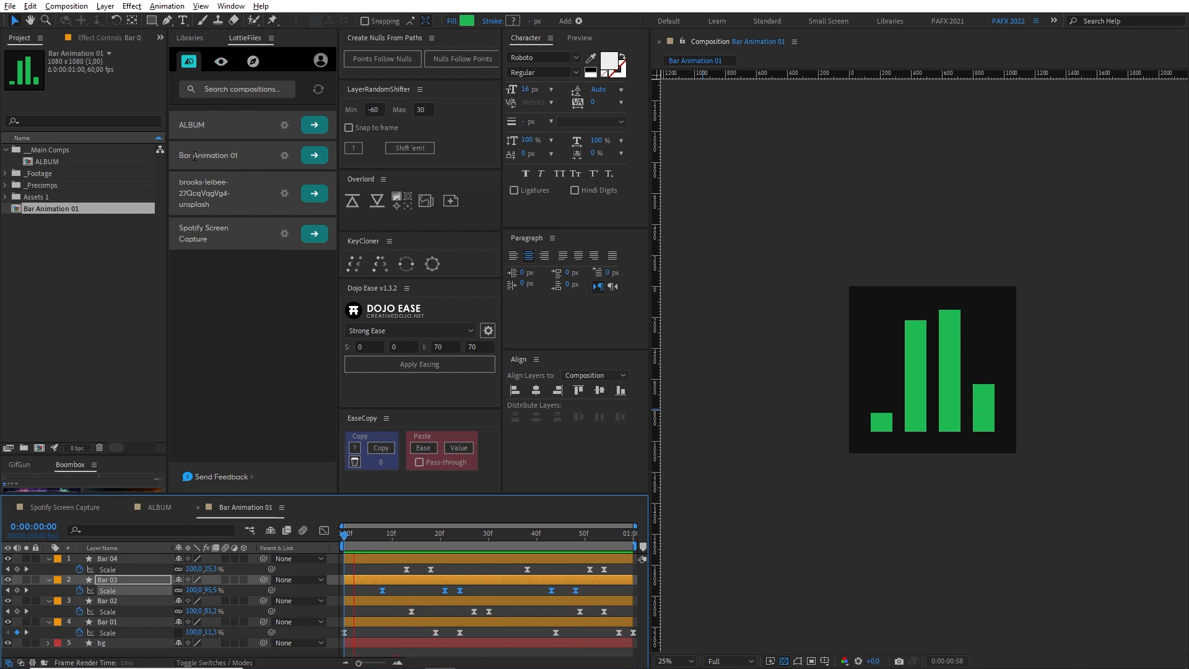
- Render Bar Animation 01 in LottieFiles, hide the bg layer, and render it again with a transparent background
click(314, 155)
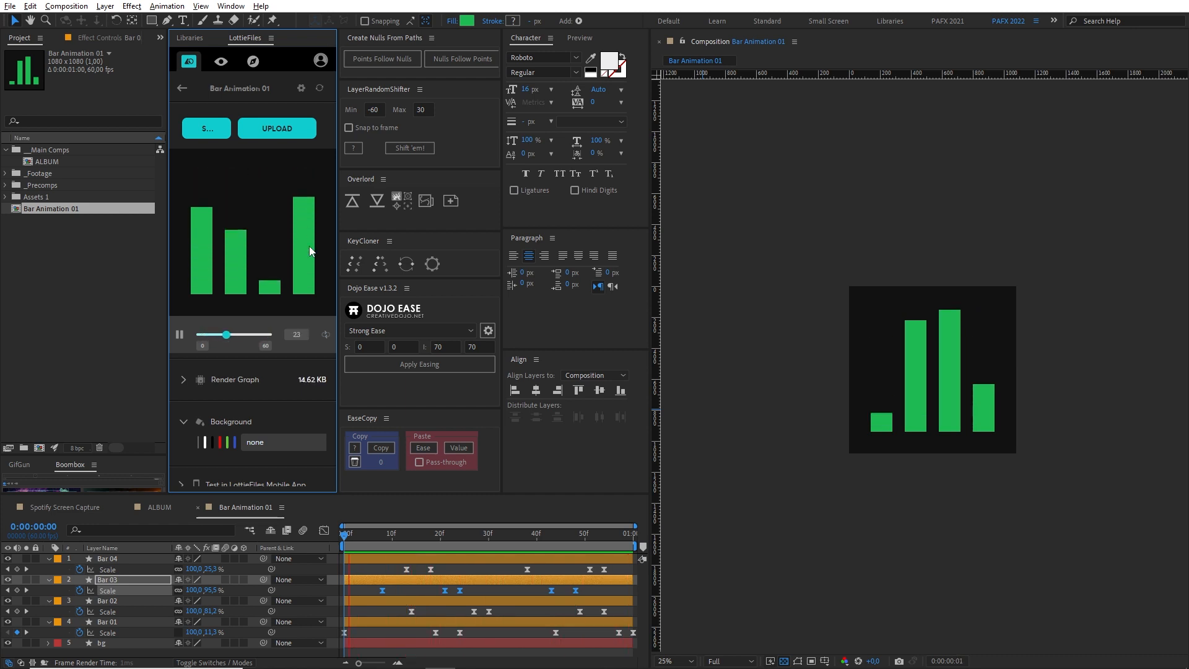
click(8, 643)
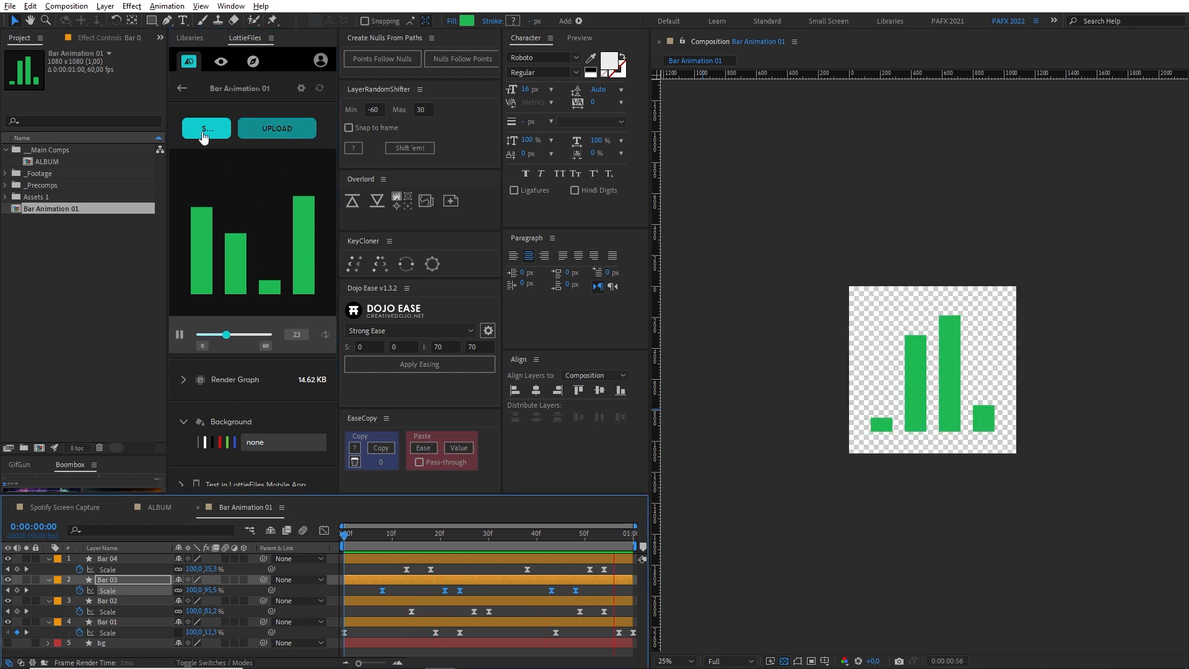
click(322, 97)
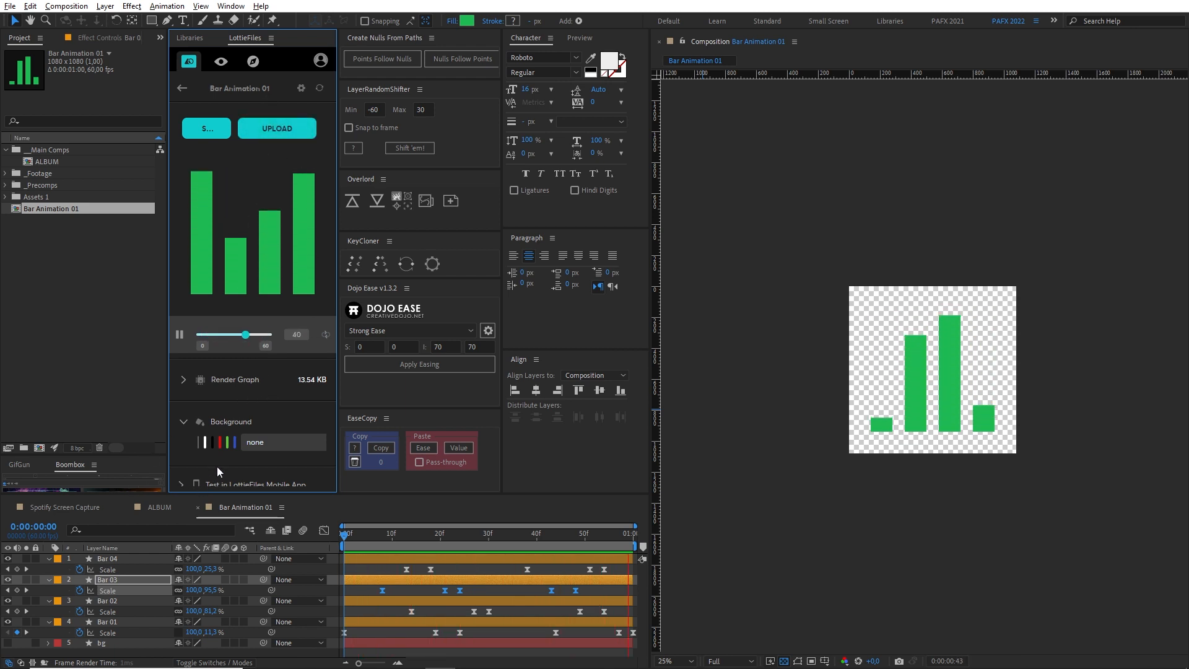
- Review the ALBUM composition at 0:00:00:06 alongside the transparent Bar Animation 01 composition
click(158, 507)
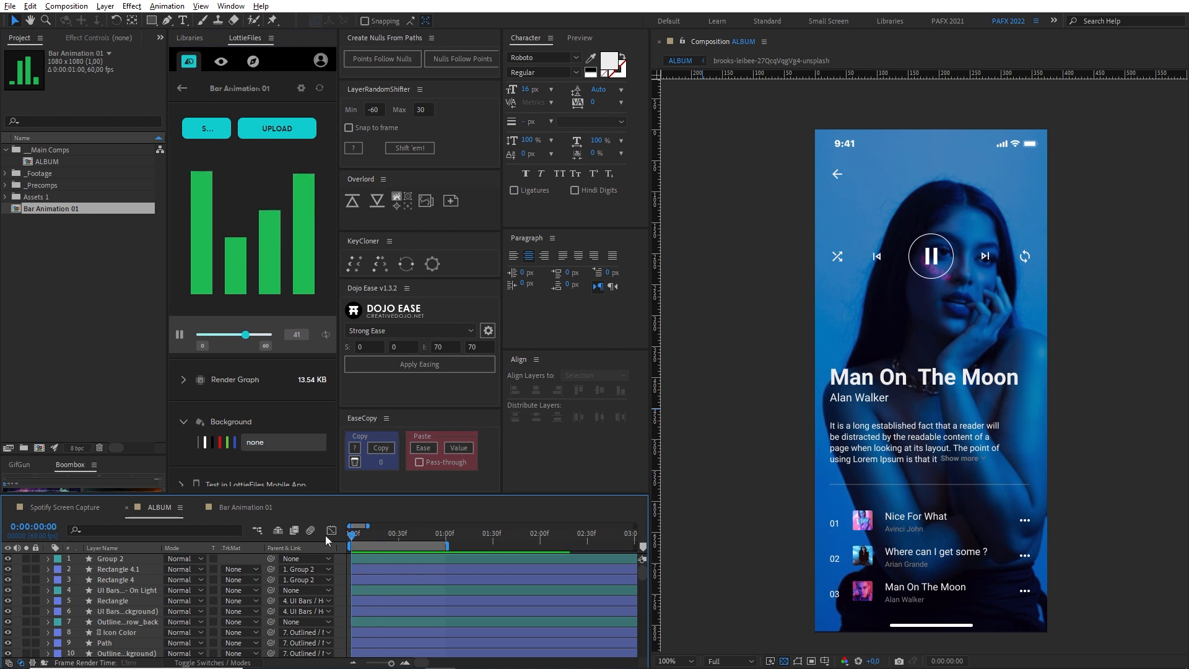
click(362, 537)
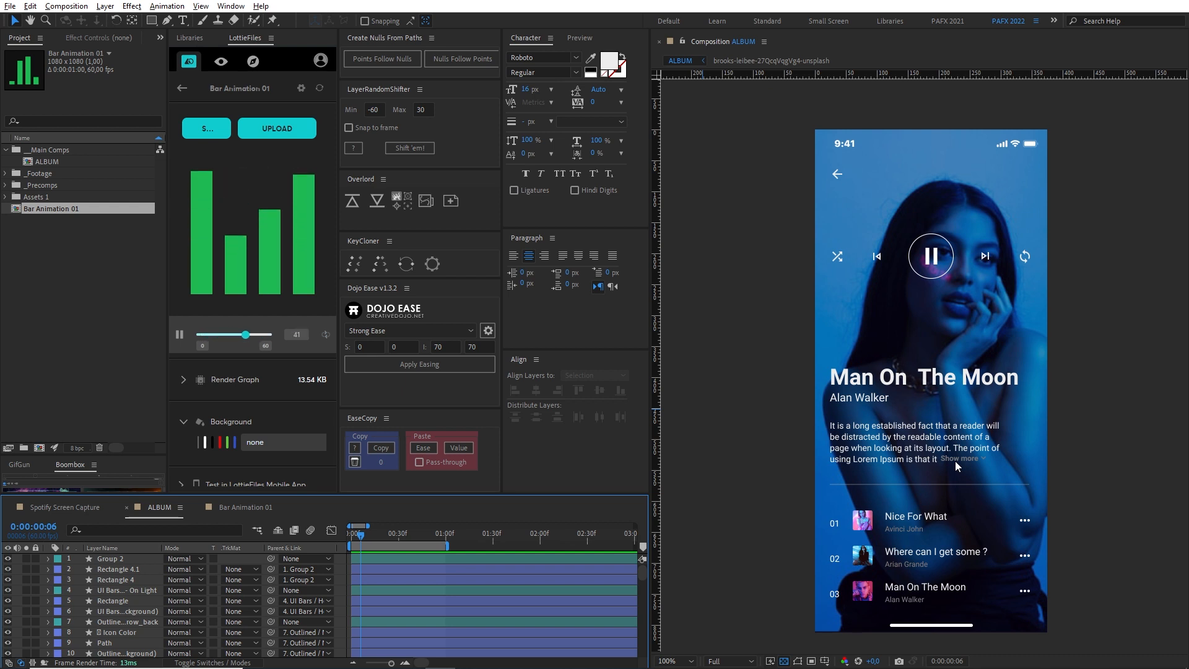
click(243, 508)
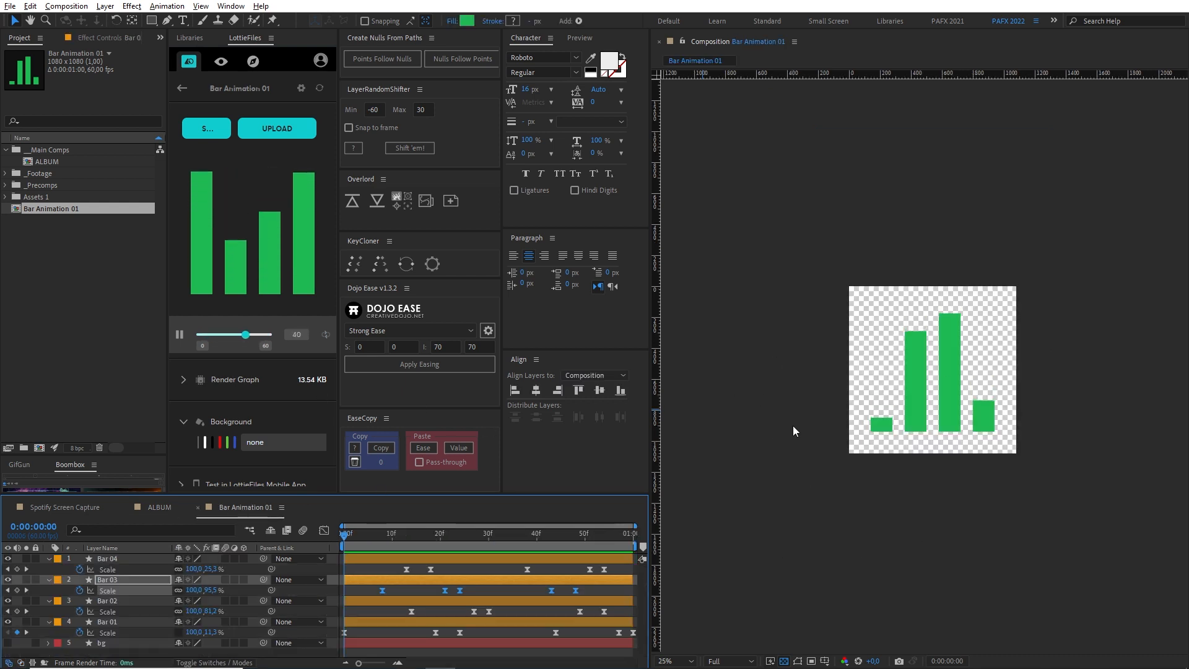
click(155, 508)
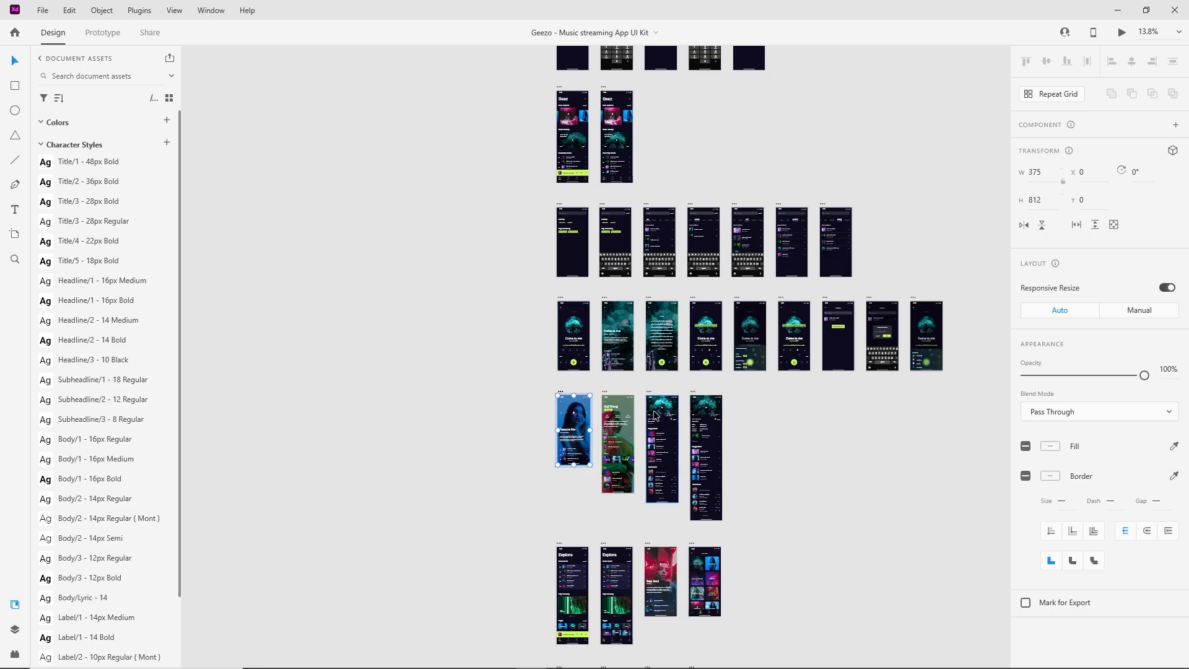
- Switch to Adobe XD to browse the Geezo music streaming UI kit, and view its UI8 product page in the browser
scroll(653, 396, down, 3)
scroll(651, 389, up, 3)
drag(651, 388, 589, 500)
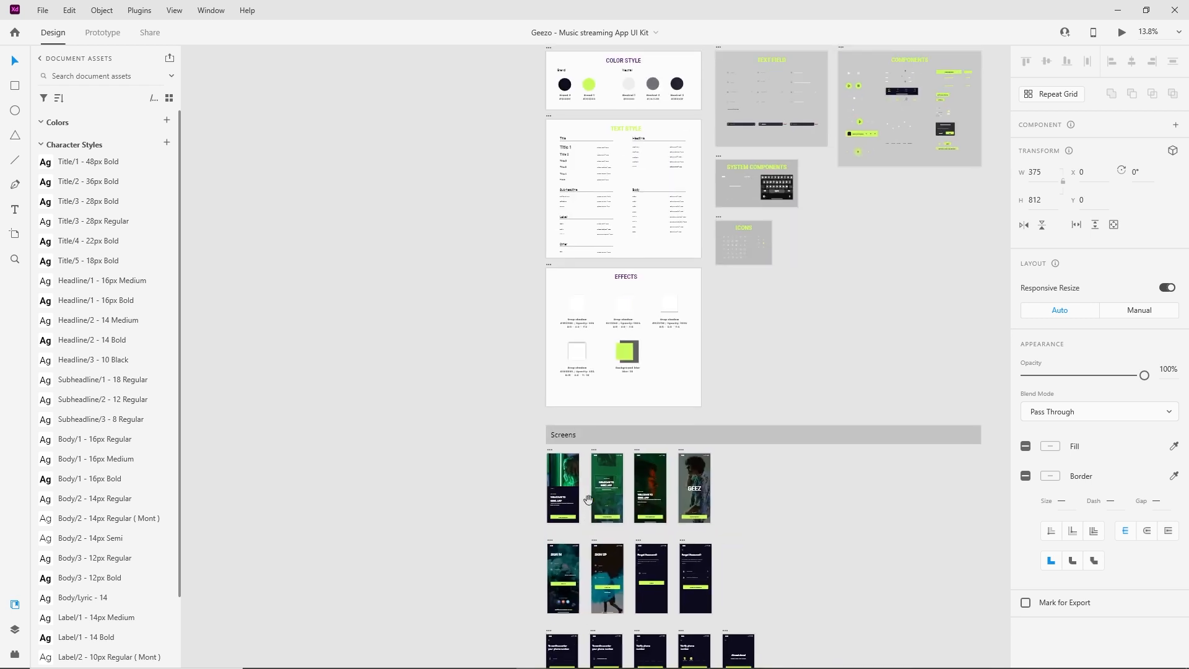
scroll(721, 247, up, 5)
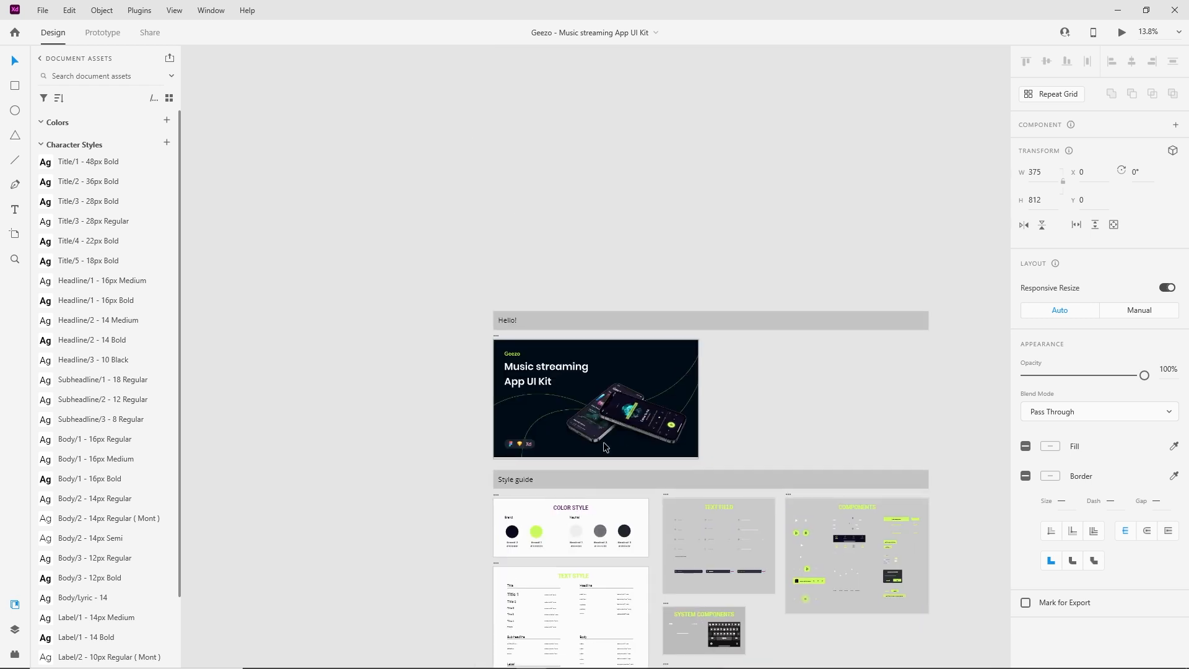
scroll(501, 419, up, 2)
scroll(501, 419, up, 4)
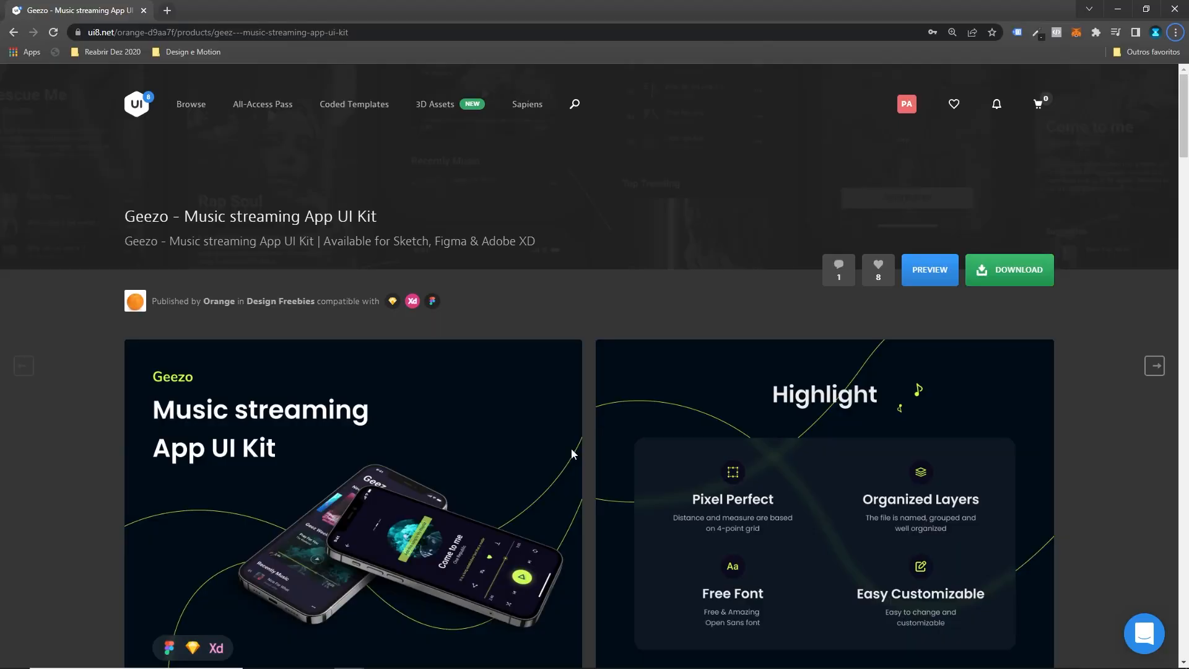
scroll(574, 448, down, 10)
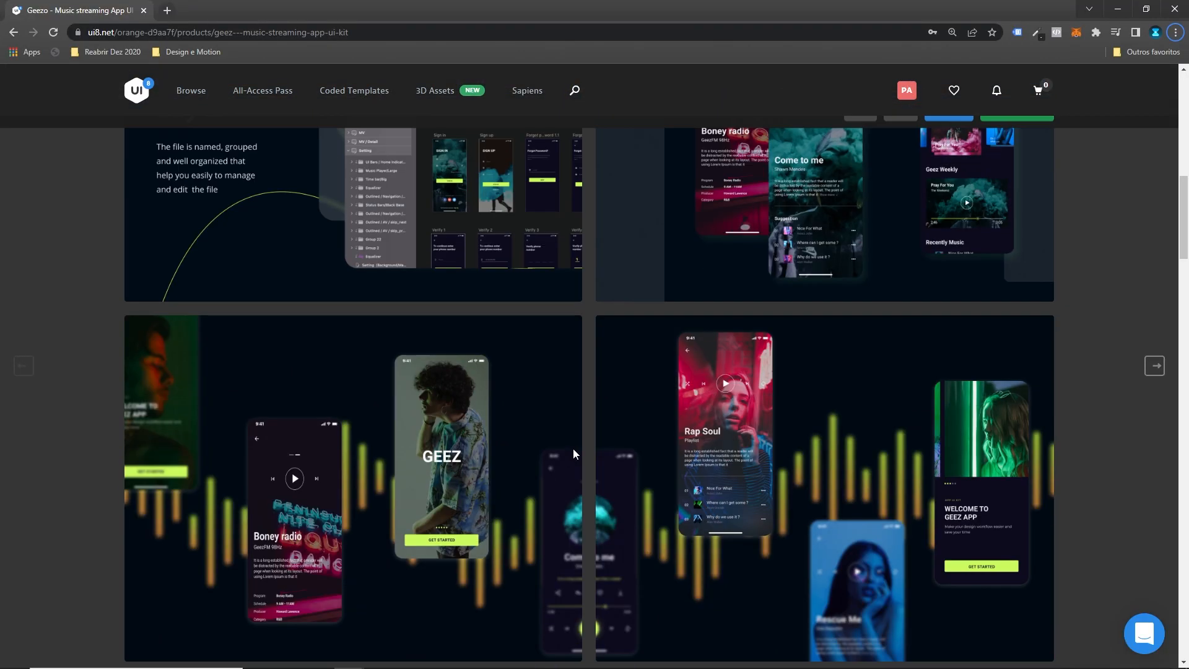
- Review the header, download option and first preview images on the Geezo kit's UI8 product page
scroll(544, 462, up, 5)
scroll(544, 457, up, 5)
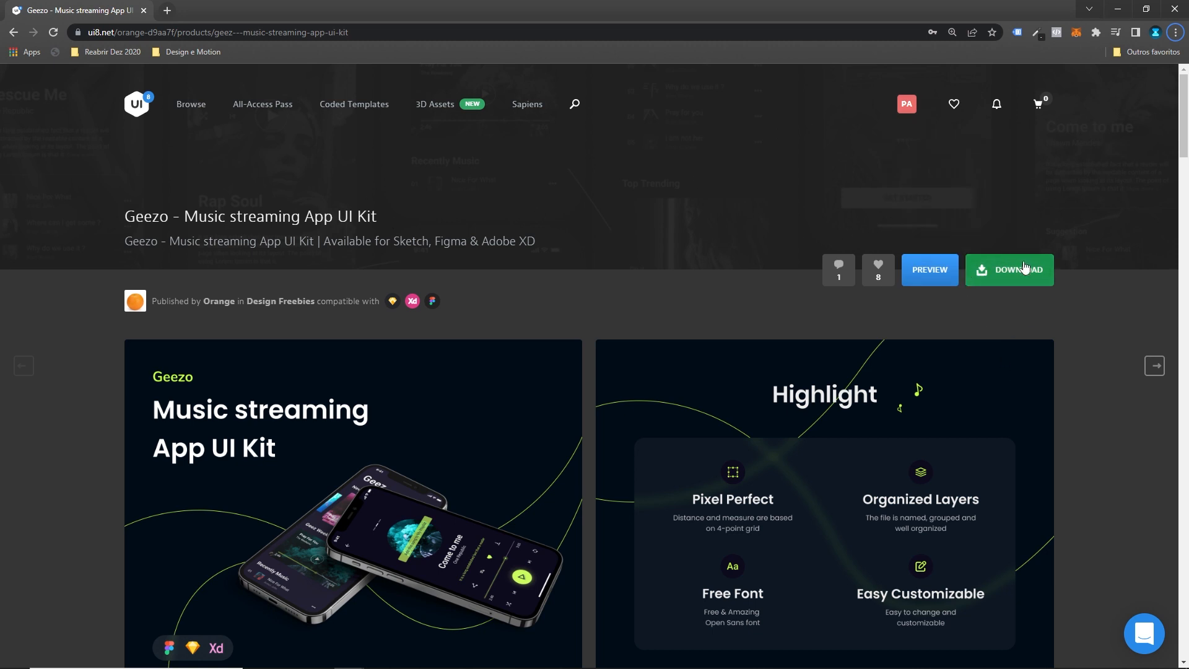
scroll(324, 382, down, 4)
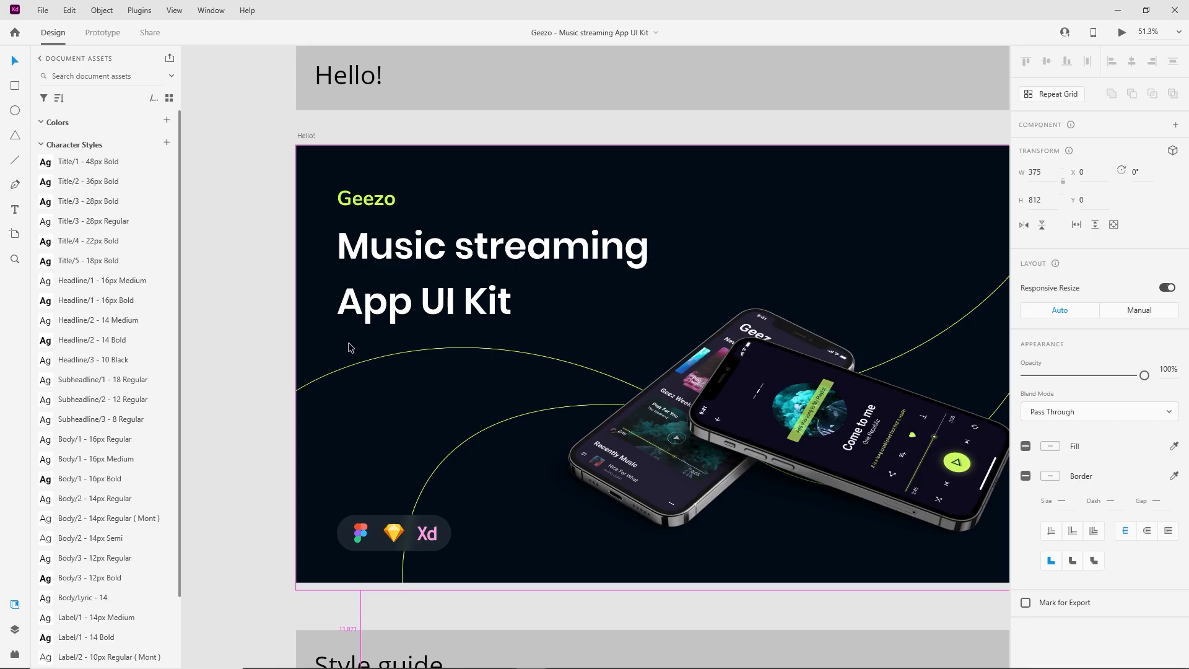
- Switch to Adobe XD and browse the Geezo kit's artboards, from the cover through the search screens to the song screens
scroll(528, 376, down, 10)
scroll(607, 451, down, 5)
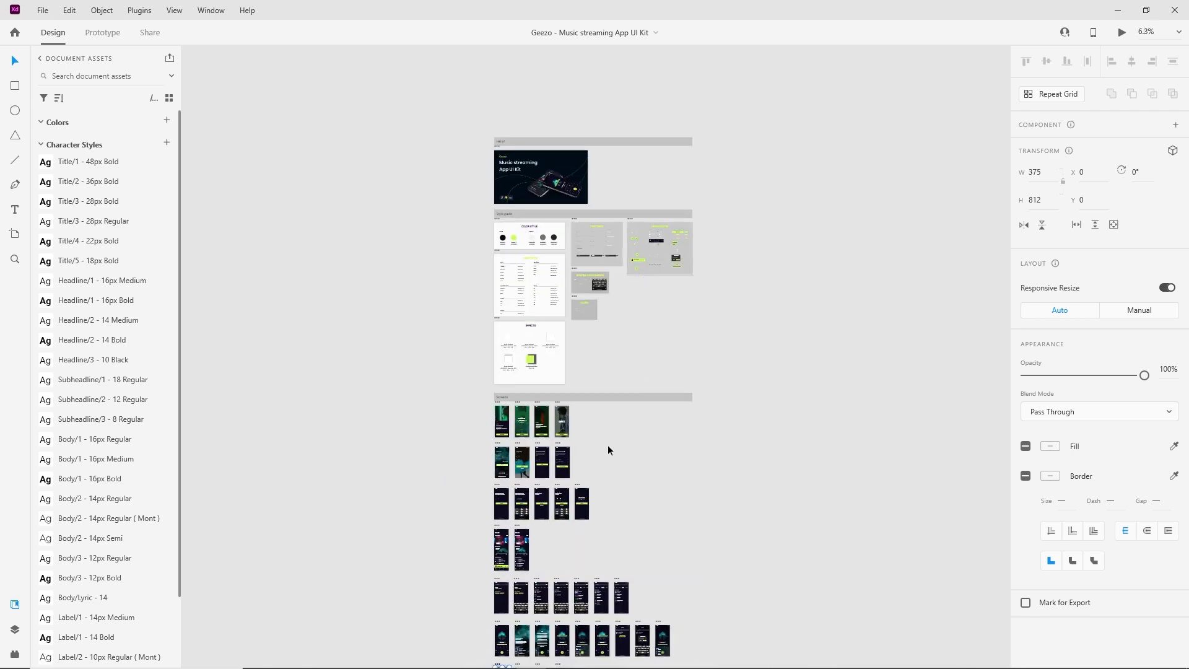
scroll(634, 431, up, 8)
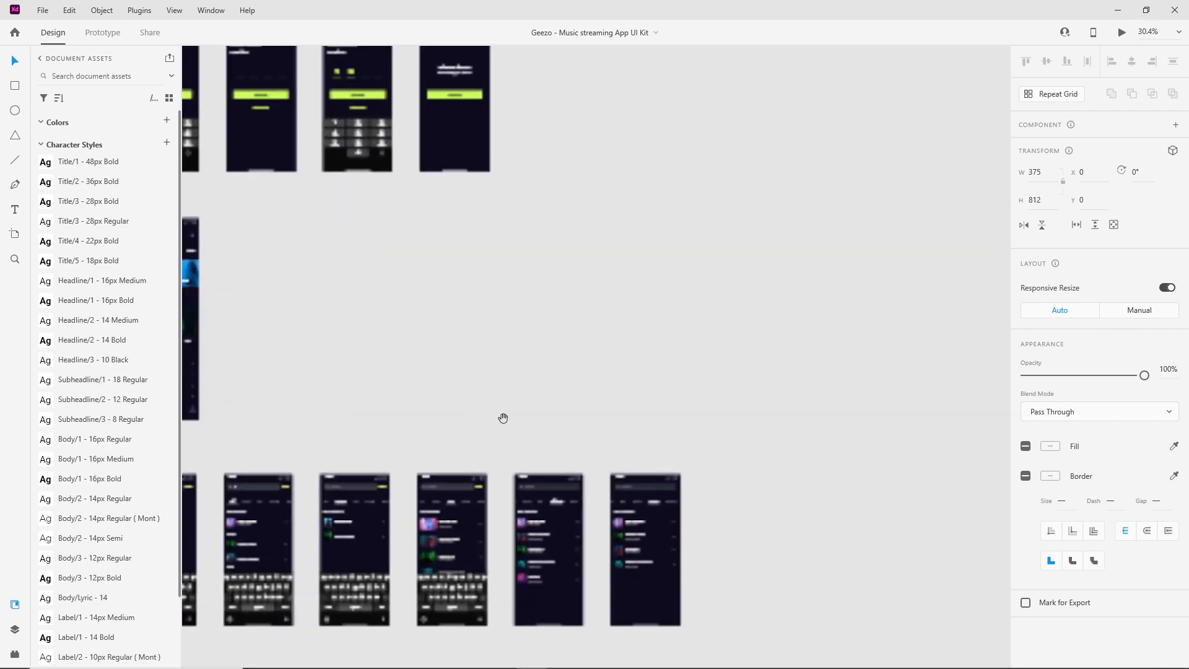
drag(472, 420, 828, 243)
scroll(546, 423, up, 4)
drag(867, 285, 463, 390)
scroll(463, 391, right, 5)
scroll(692, 463, up, 3)
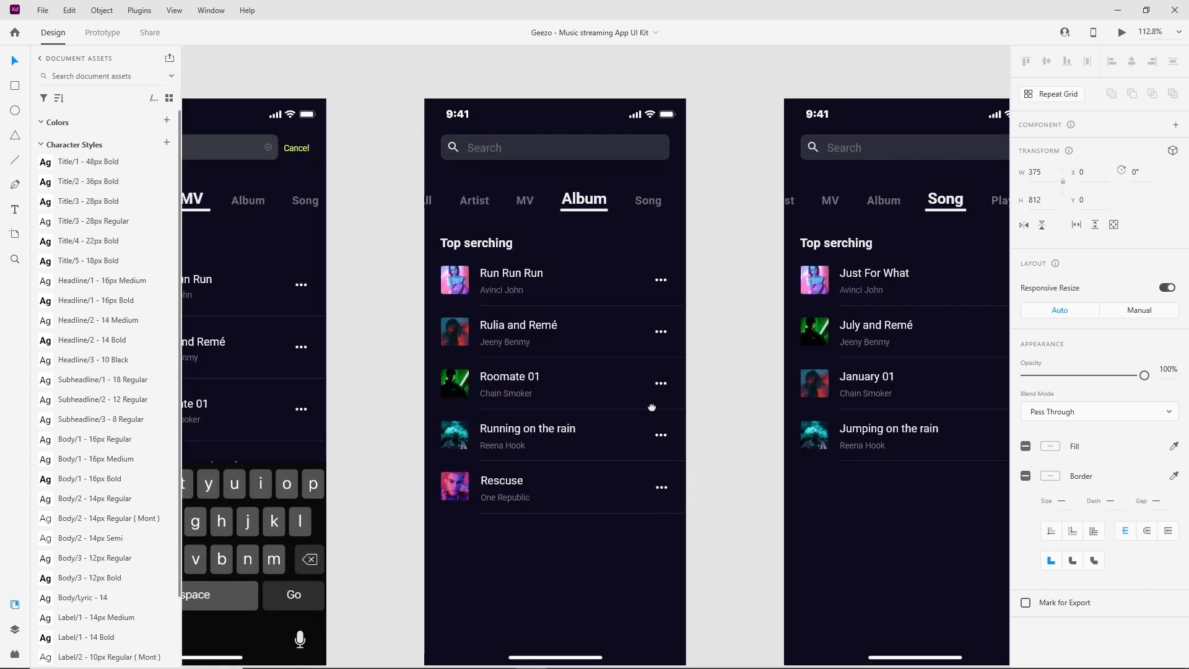
scroll(607, 408, down, 4)
drag(424, 505, 648, 260)
drag(520, 427, 786, 202)
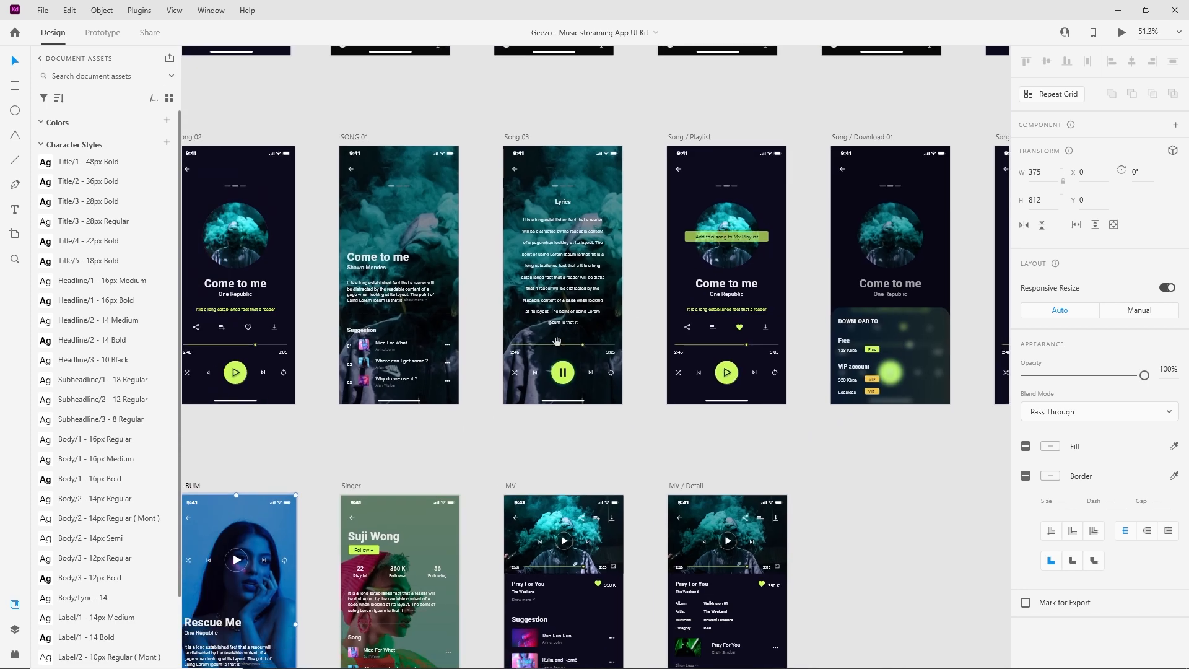
- Examine the song player, download and playlist artboards and the ALBUM artboard
drag(498, 335, 599, 447)
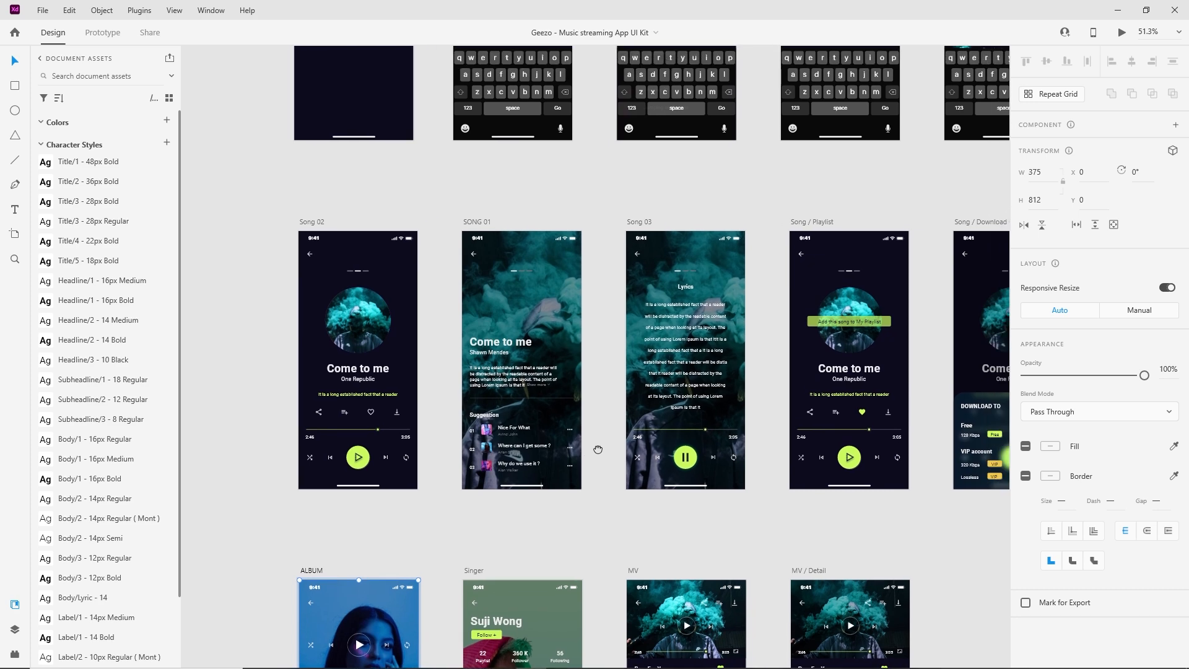
drag(868, 467, 552, 453)
drag(806, 526, 557, 537)
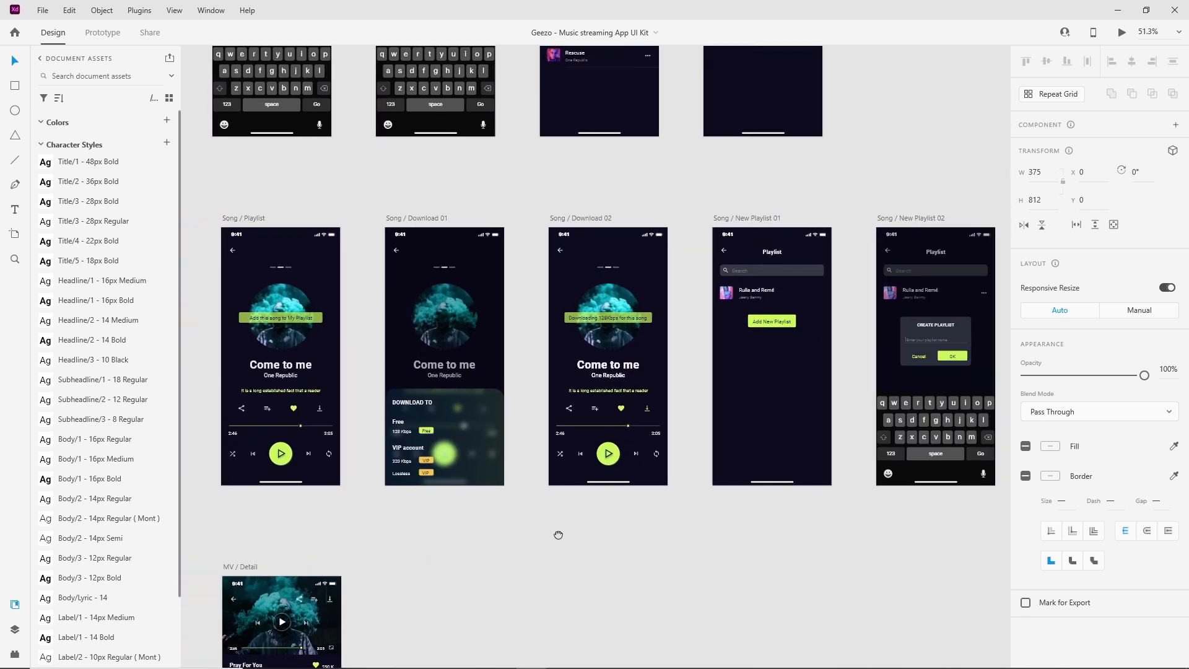
drag(492, 555, 557, 409)
drag(506, 540, 964, 422)
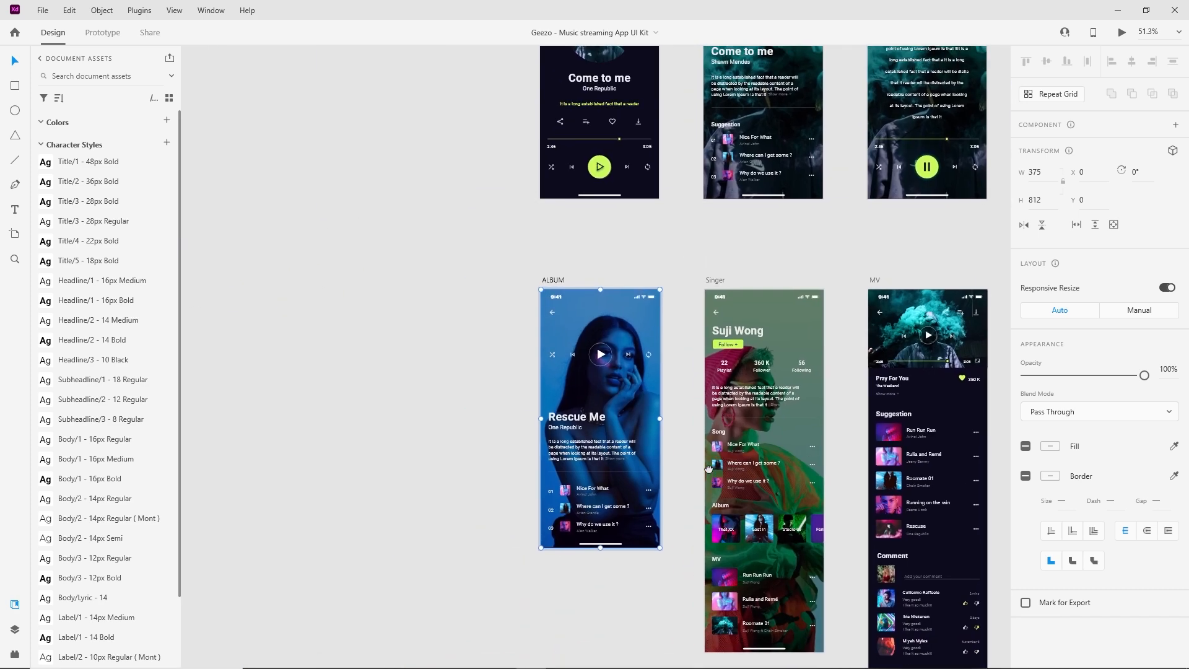
drag(368, 511, 659, 519)
scroll(659, 519, up, 3)
drag(672, 364, 786, 430)
scroll(684, 433, up, 1)
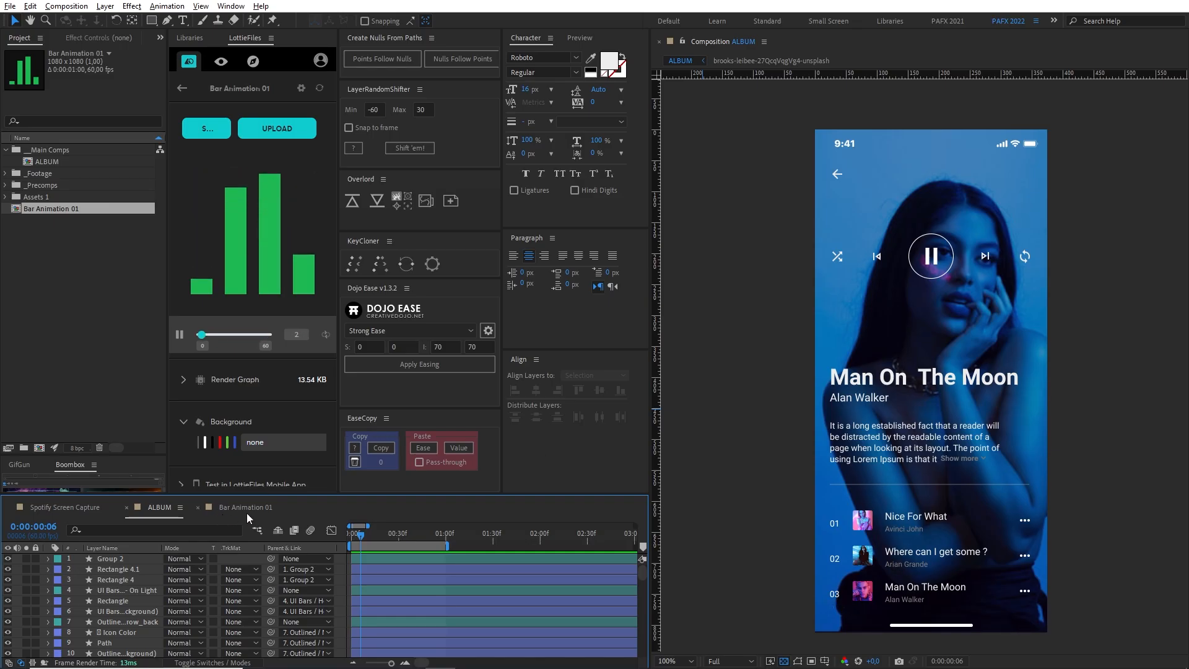
- Switch to After Effects and examine the ALBUM composition's song list at 0:00:00:00
click(74, 507)
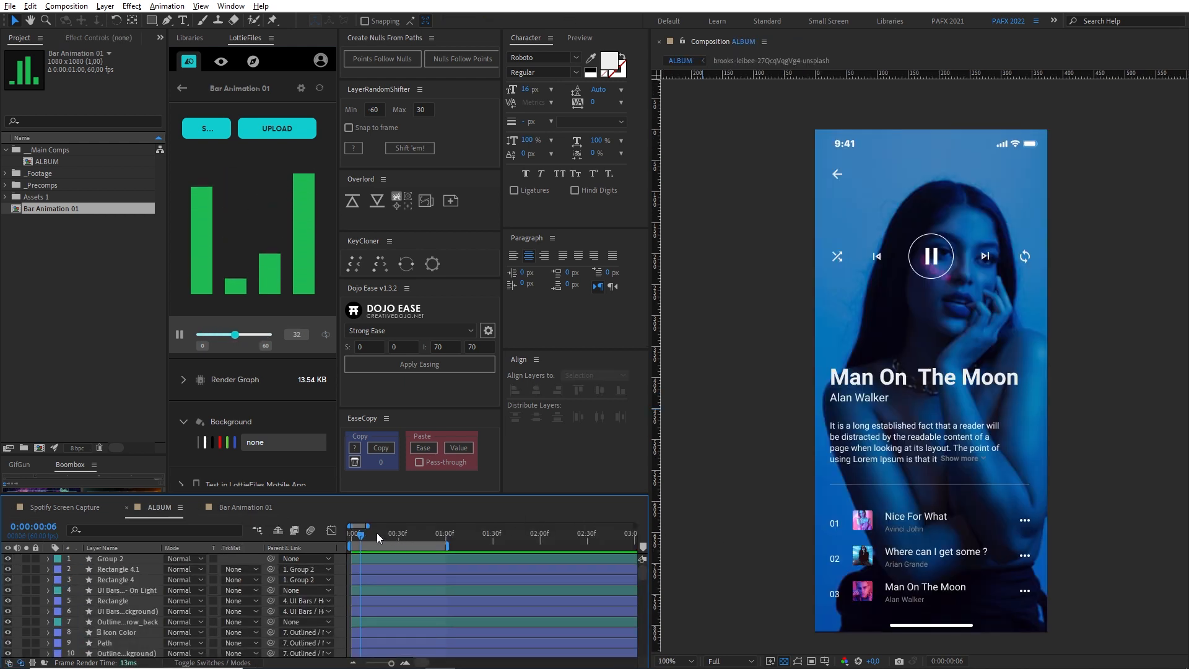
drag(379, 538, 286, 529)
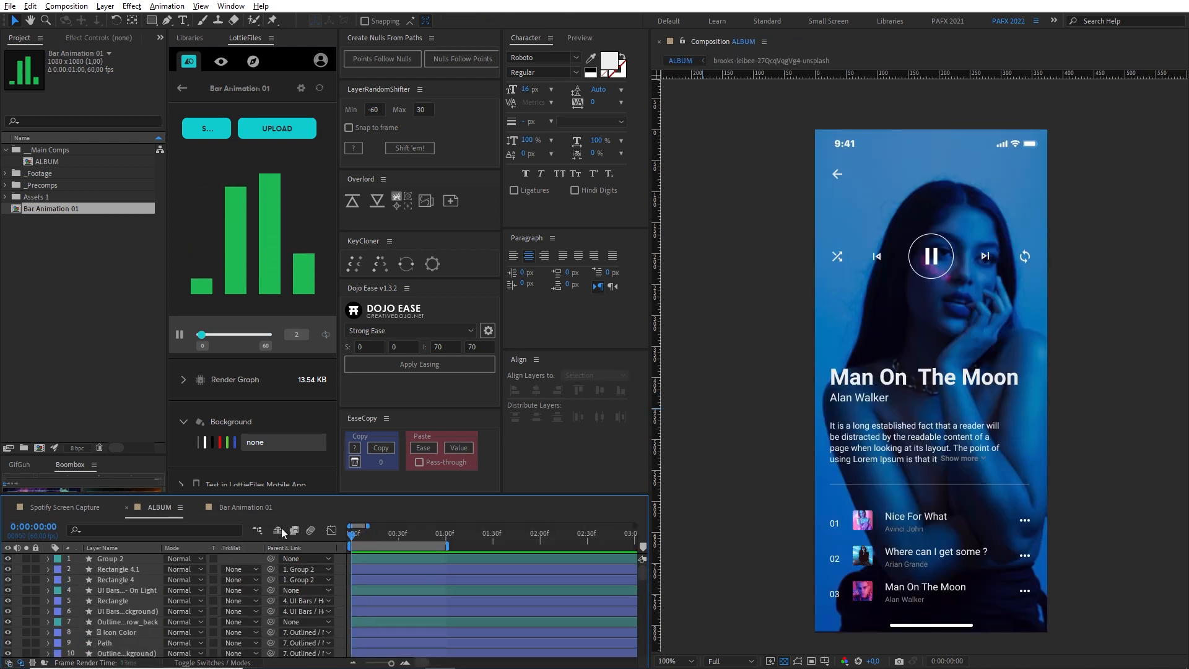
drag(920, 459, 892, 374)
scroll(898, 375, up, 1)
drag(857, 544, 996, 374)
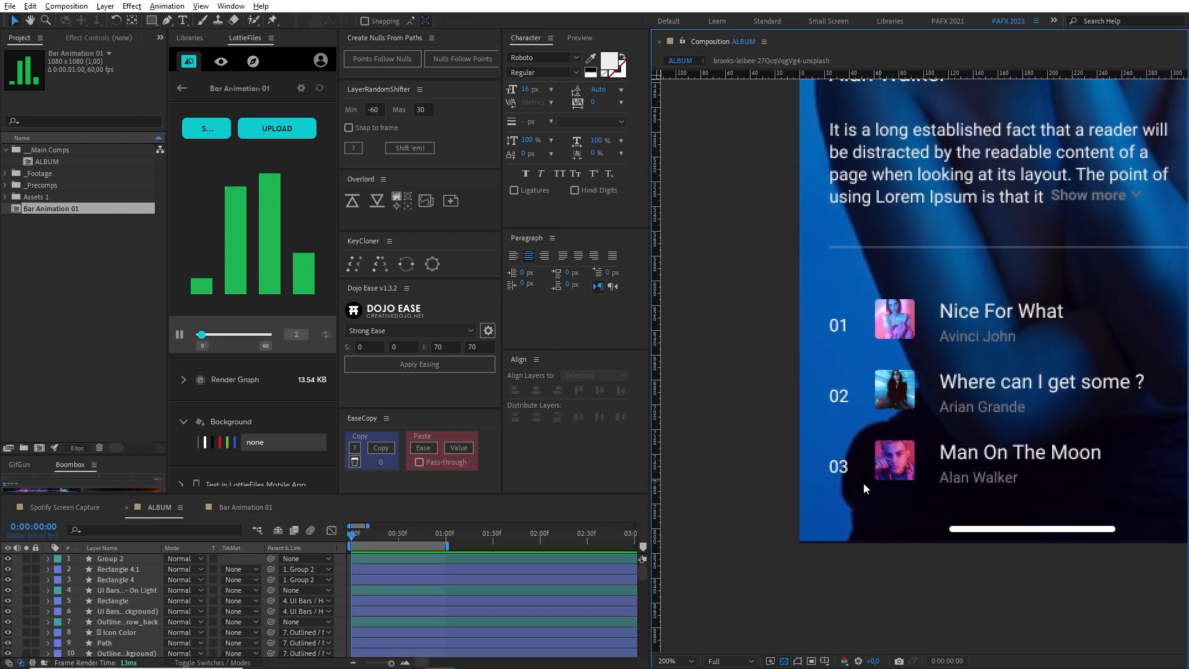
drag(935, 336, 854, 558)
scroll(886, 360, down, 1)
drag(886, 358, 877, 348)
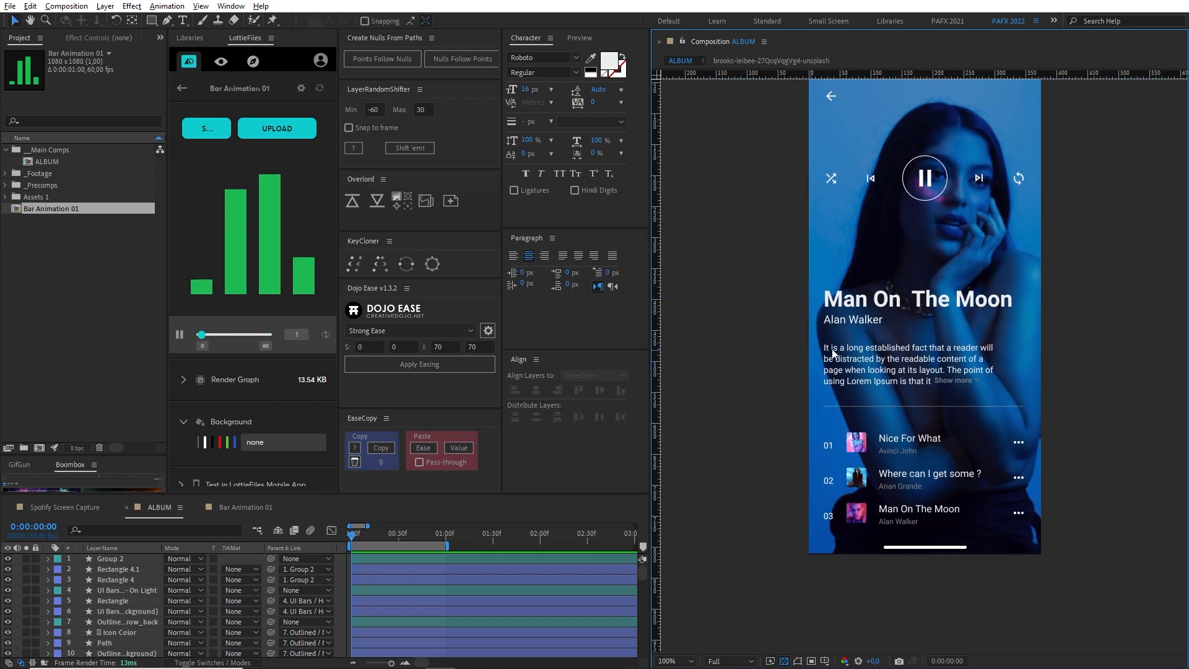
drag(887, 522, 868, 494)
scroll(868, 495, up, 3)
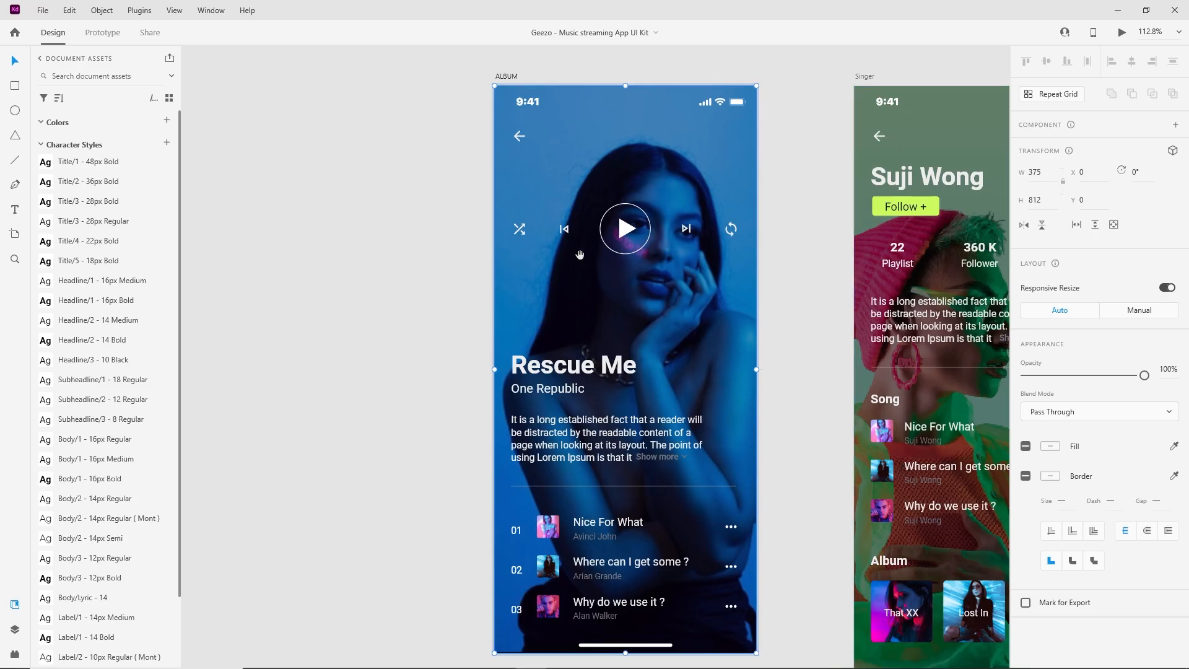
- Switch back to Adobe XD and locate the Color style board in the kit's Style guide section
drag(580, 254, 574, 423)
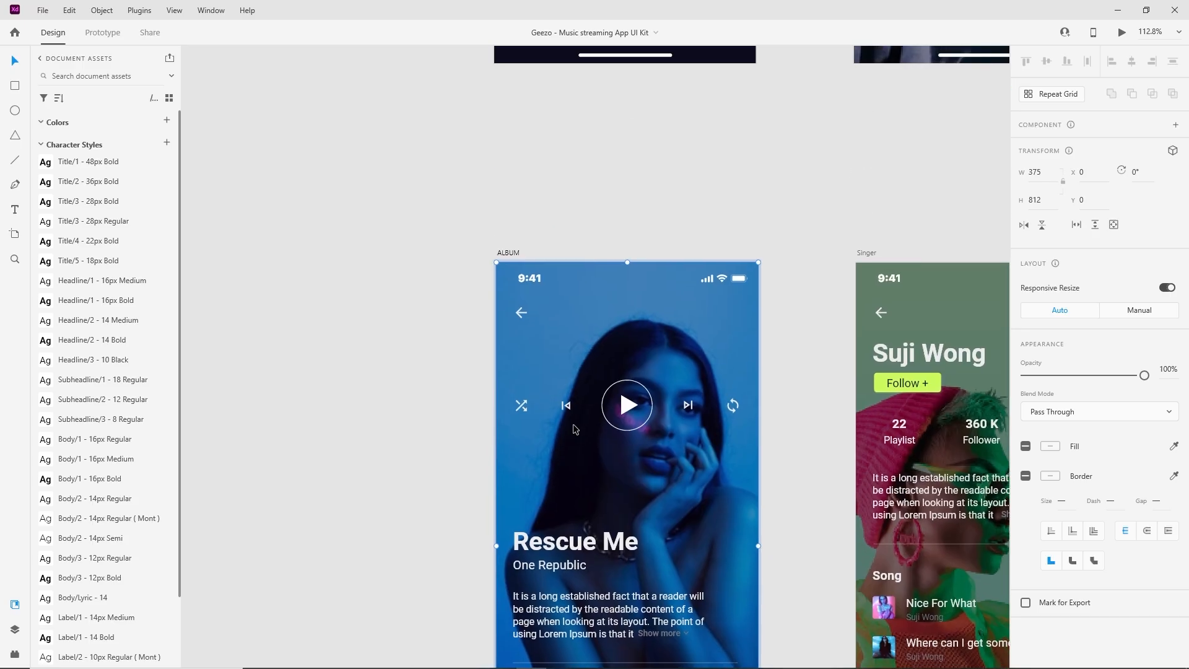
scroll(574, 424, down, 5)
drag(605, 273, 597, 563)
drag(589, 315, 597, 527)
drag(580, 239, 608, 462)
drag(604, 273, 606, 507)
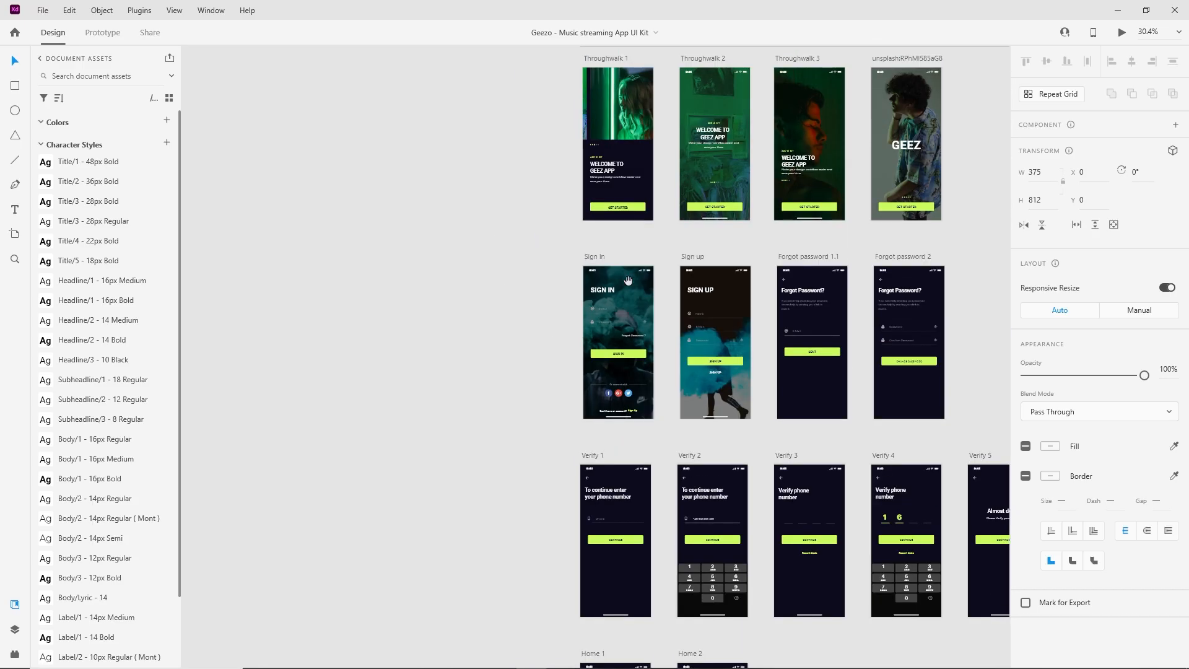
drag(609, 238, 607, 556)
drag(678, 265, 610, 563)
drag(600, 286, 631, 416)
scroll(625, 402, up, 10)
scroll(702, 421, up, 4)
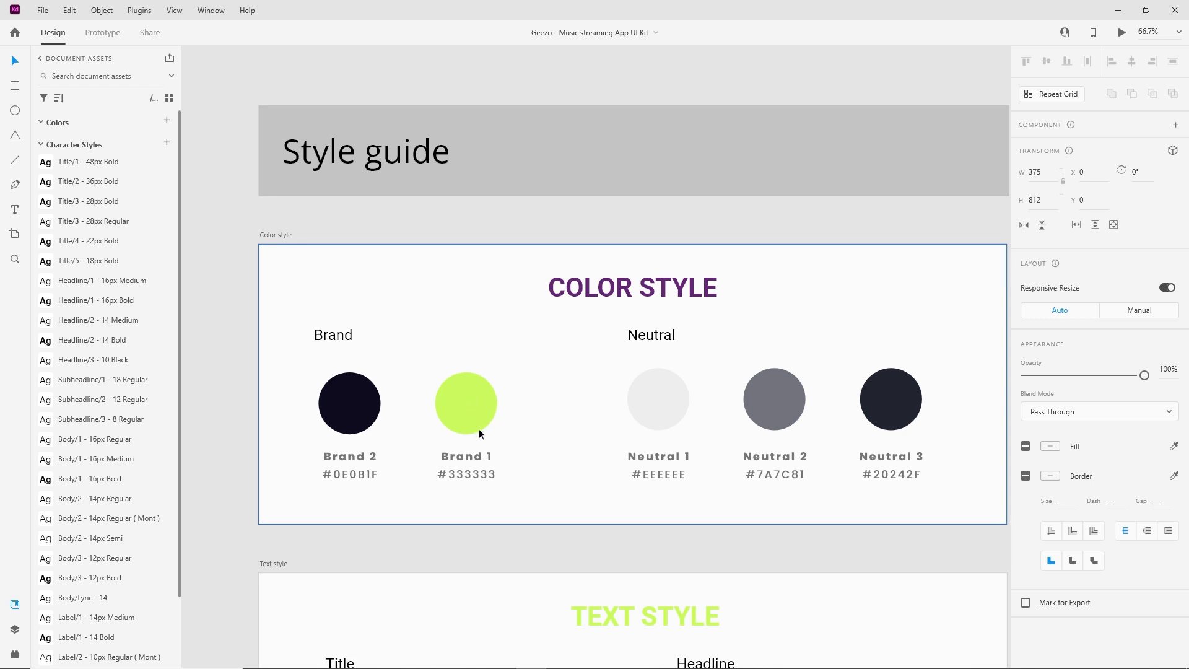
- Copy the hex fill colour #CBFB5E from the Brand 1 circle on the Color style board
click(457, 398)
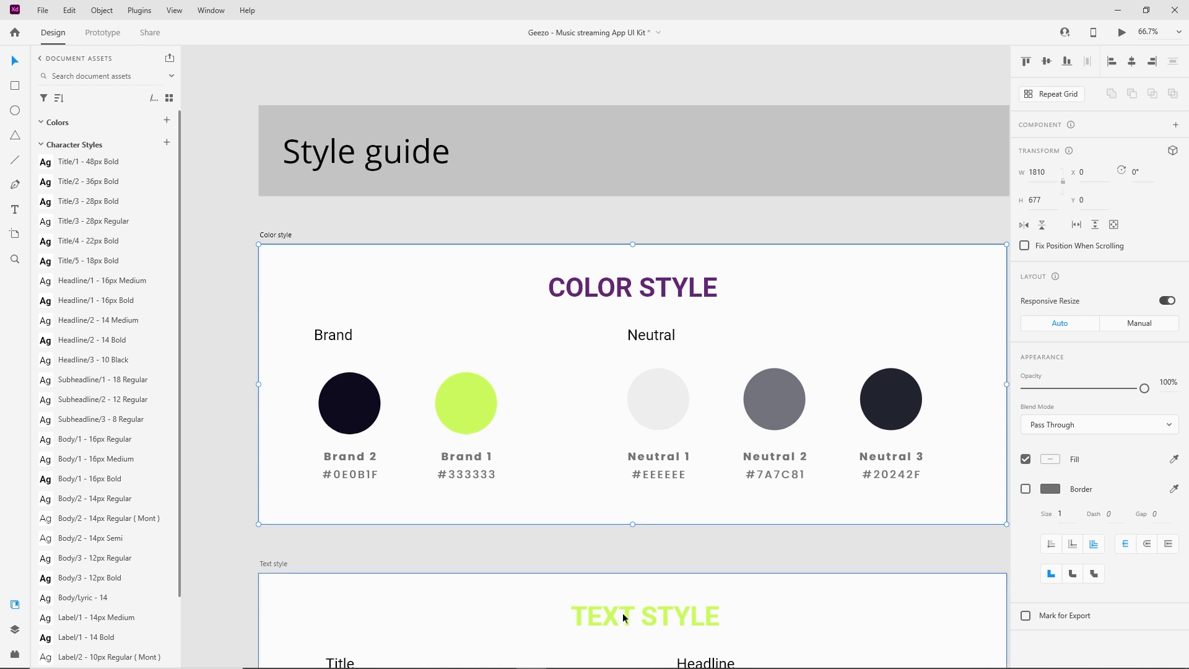
click(460, 396)
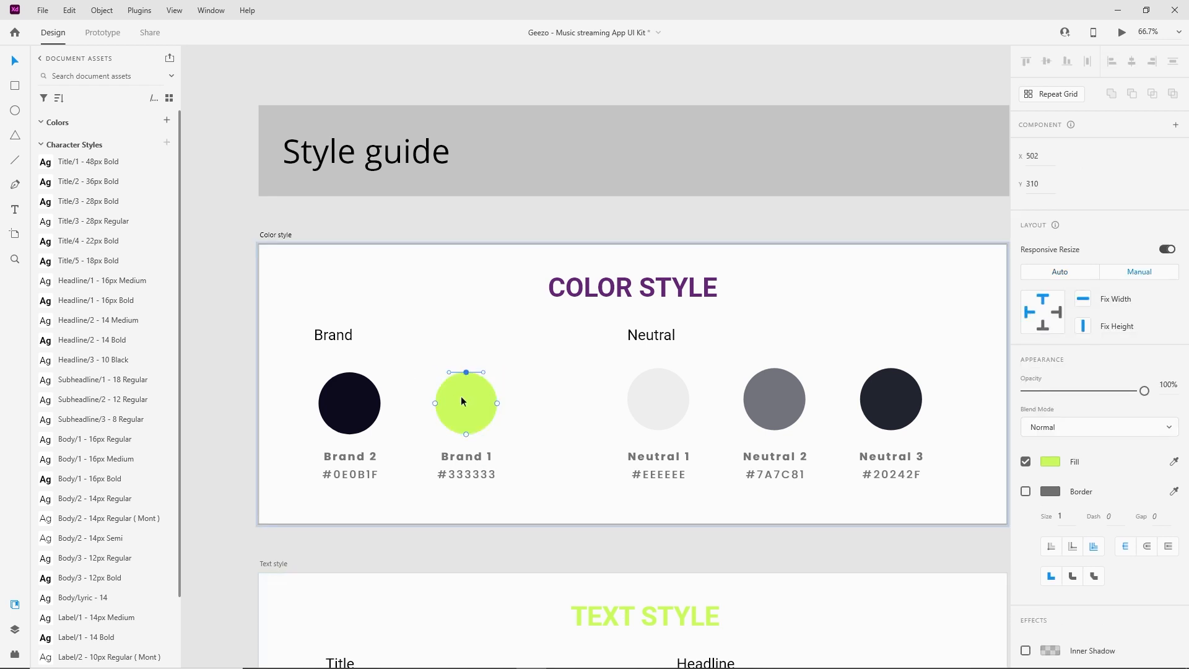
click(1047, 502)
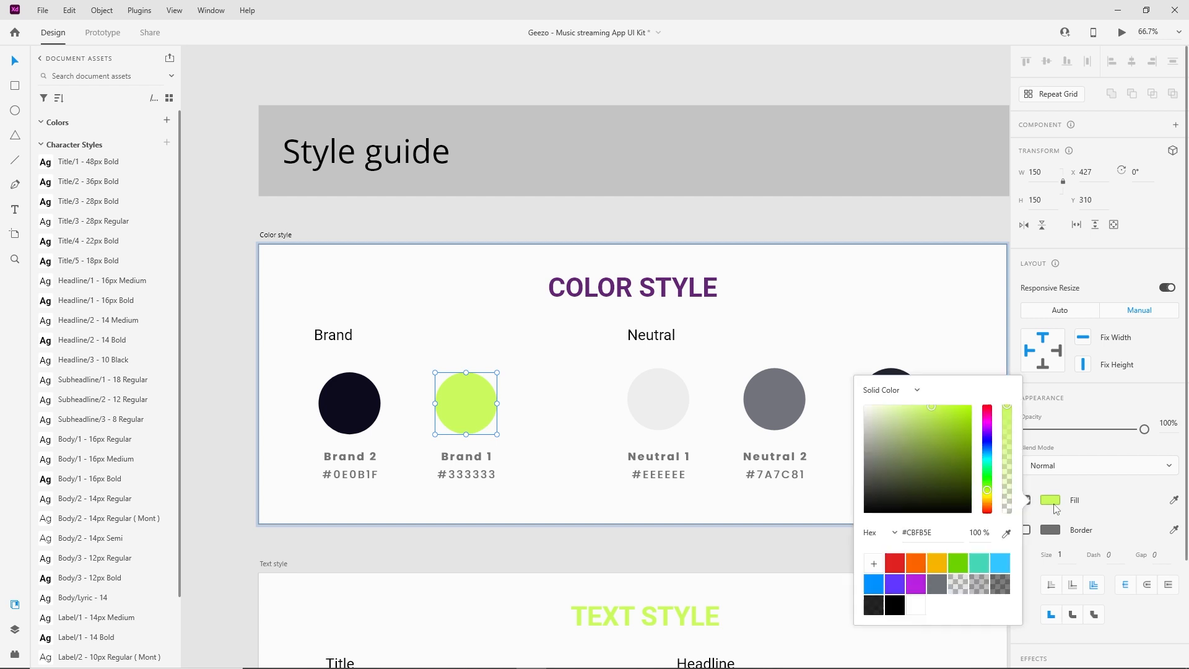
click(1045, 505)
click(1053, 502)
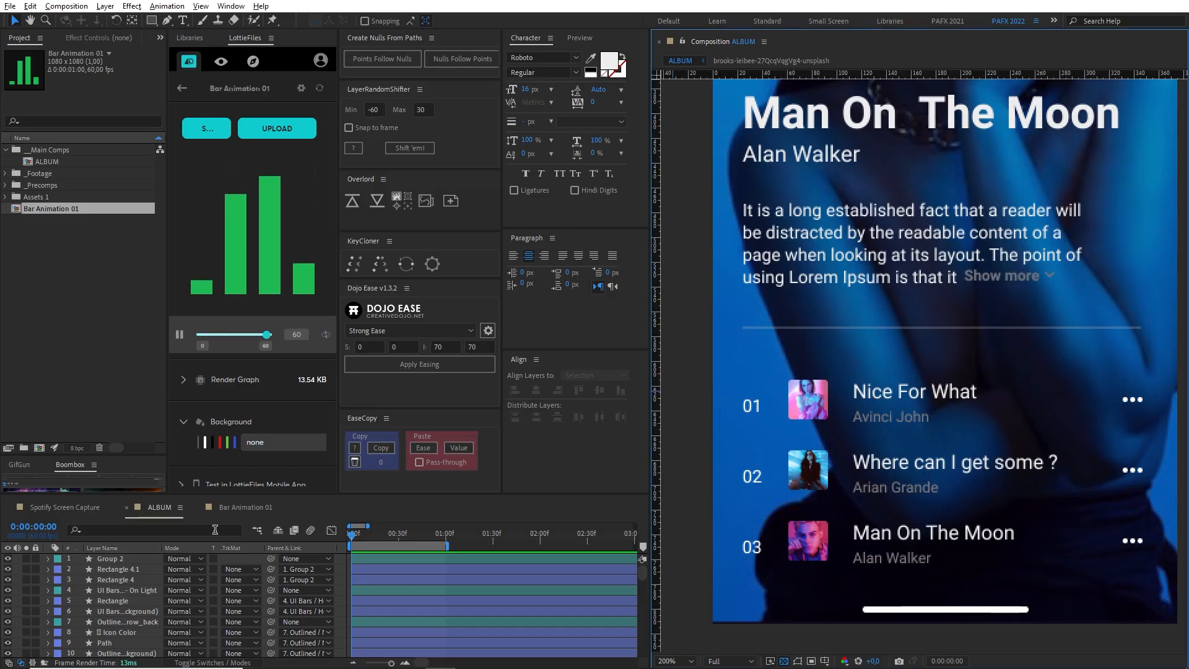
- In After Effects, set the fill of layers Bar 01 to Bar 04 in Bar Animation 01 to the copied #CBFB5E
click(235, 507)
click(125, 558)
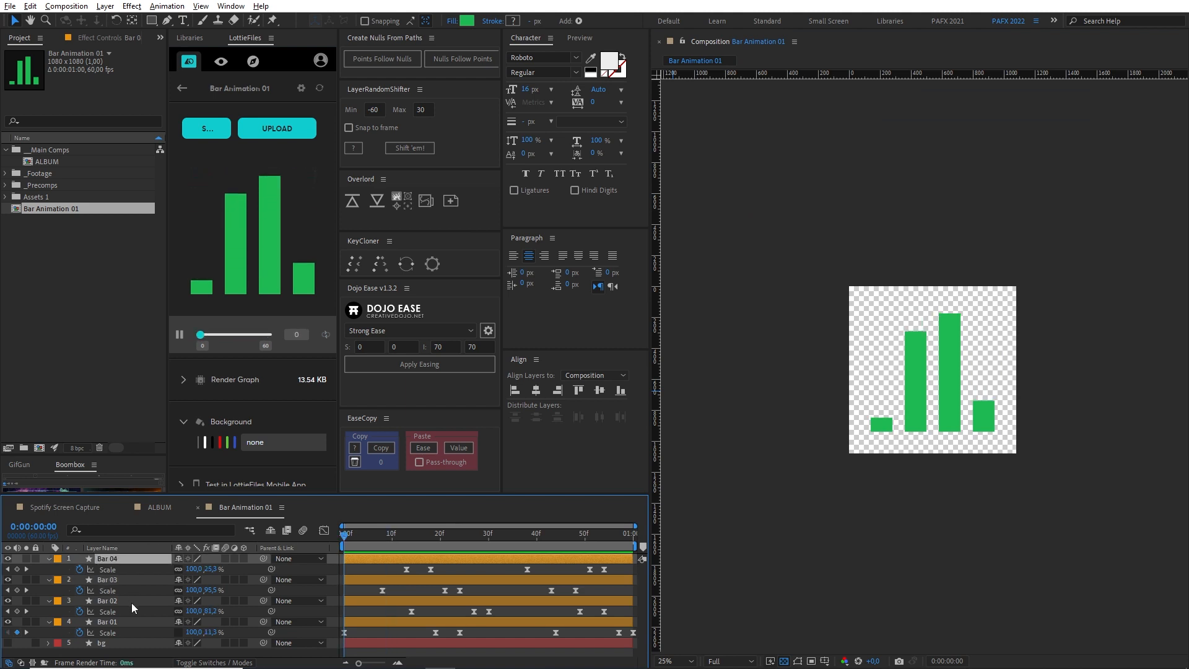
shift+click(131, 622)
click(465, 24)
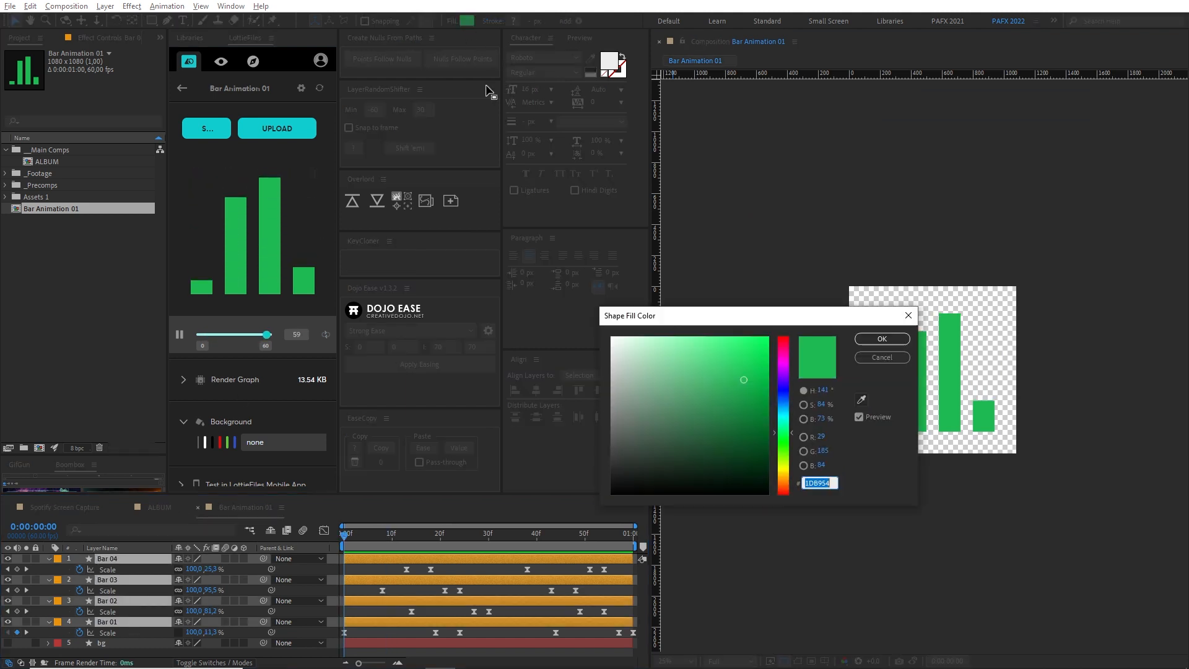
key(ctrl+v)
key(Return)
- Return LottieFiles to its composition list and add Bar Animation 01 as the top layer of the ALBUM composition
click(156, 507)
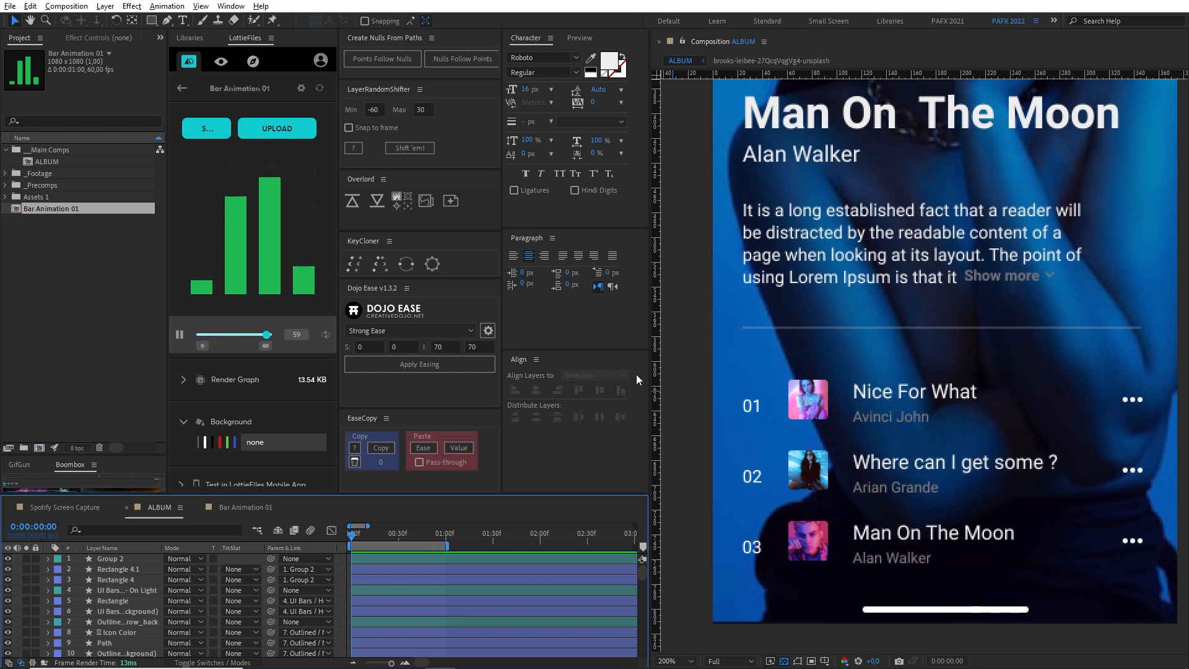
mouse_move(378, 546)
mouse_down()
mouse_move(388, 537)
mouse_move(375, 539)
mouse_up()
click(182, 88)
key(space)
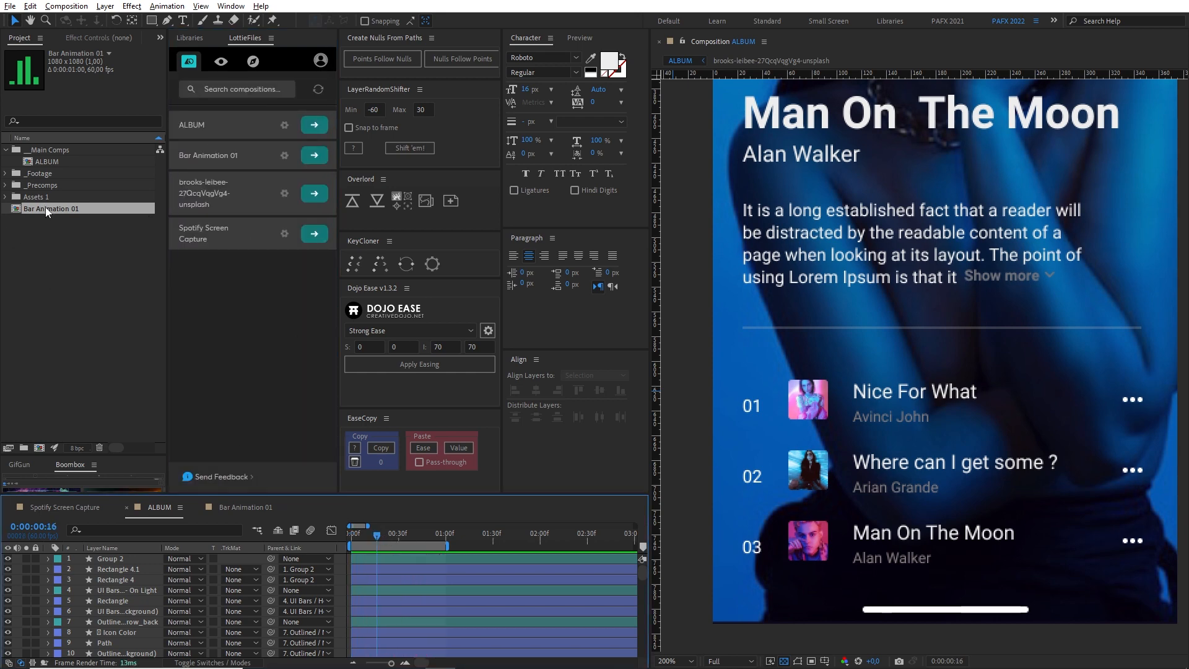
drag(47, 212, 791, 520)
scroll(873, 507, down, 1)
scroll(874, 507, up, 1)
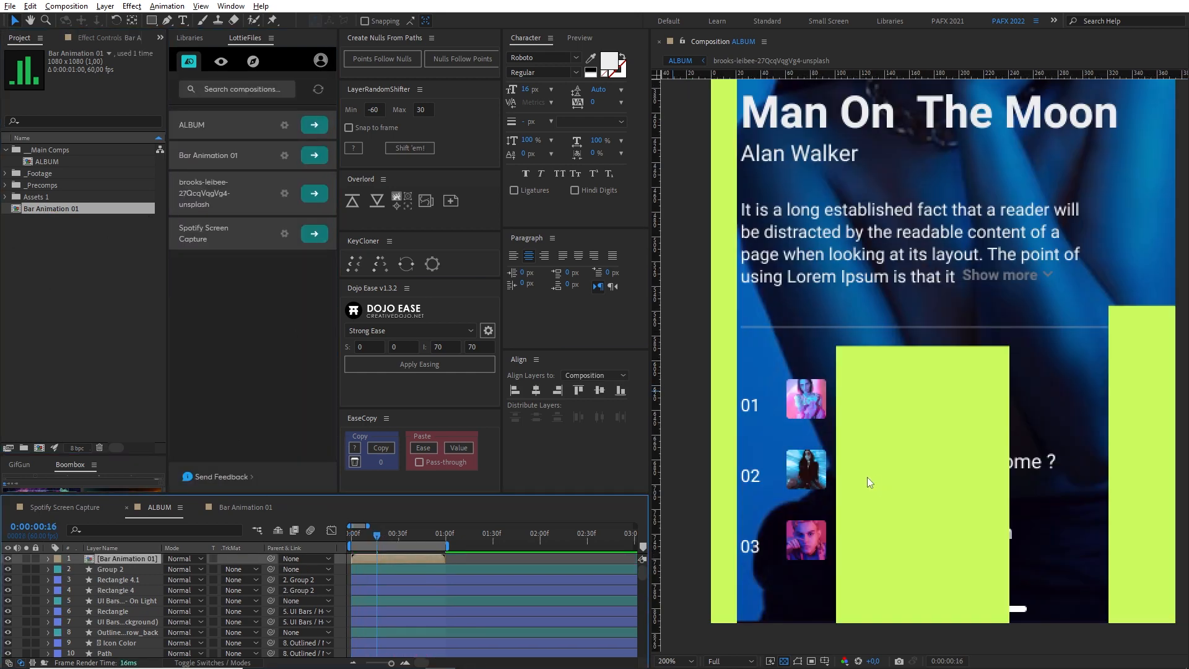
- Scale the Bar Animation 01 layer down to 2.6% in the ALBUM composition
key(s)
drag(184, 569, 135, 573)
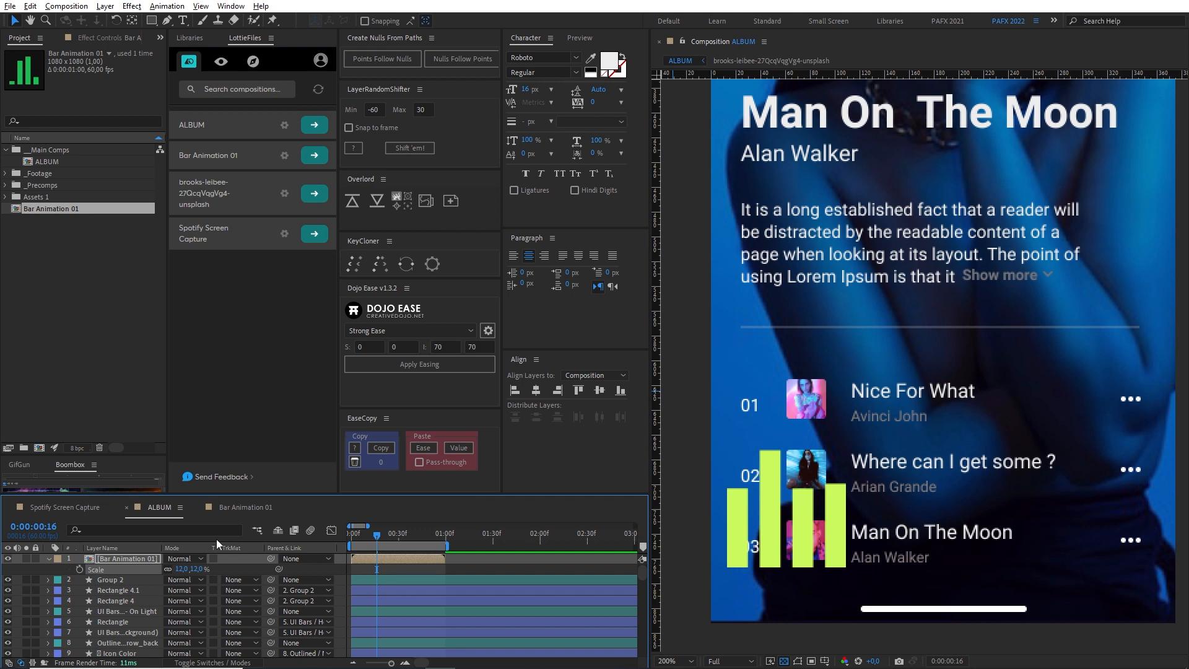
key(F4)
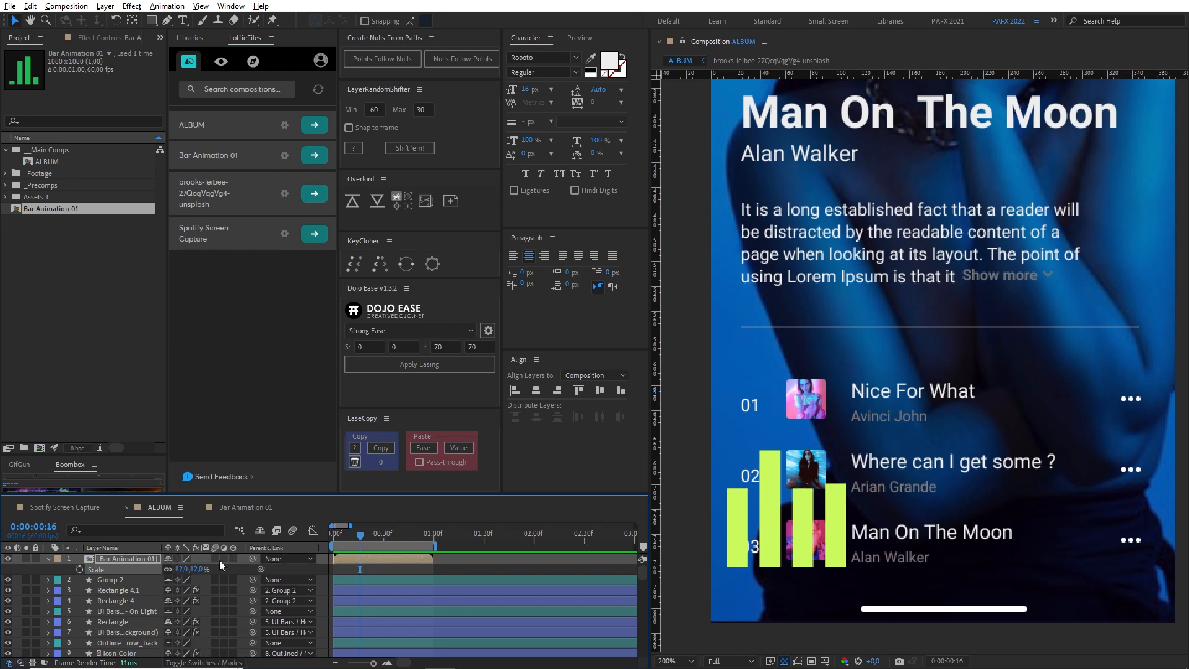
drag(792, 493, 828, 440)
drag(835, 487, 922, 414)
scroll(860, 455, up, 1)
key(s)
key(s)
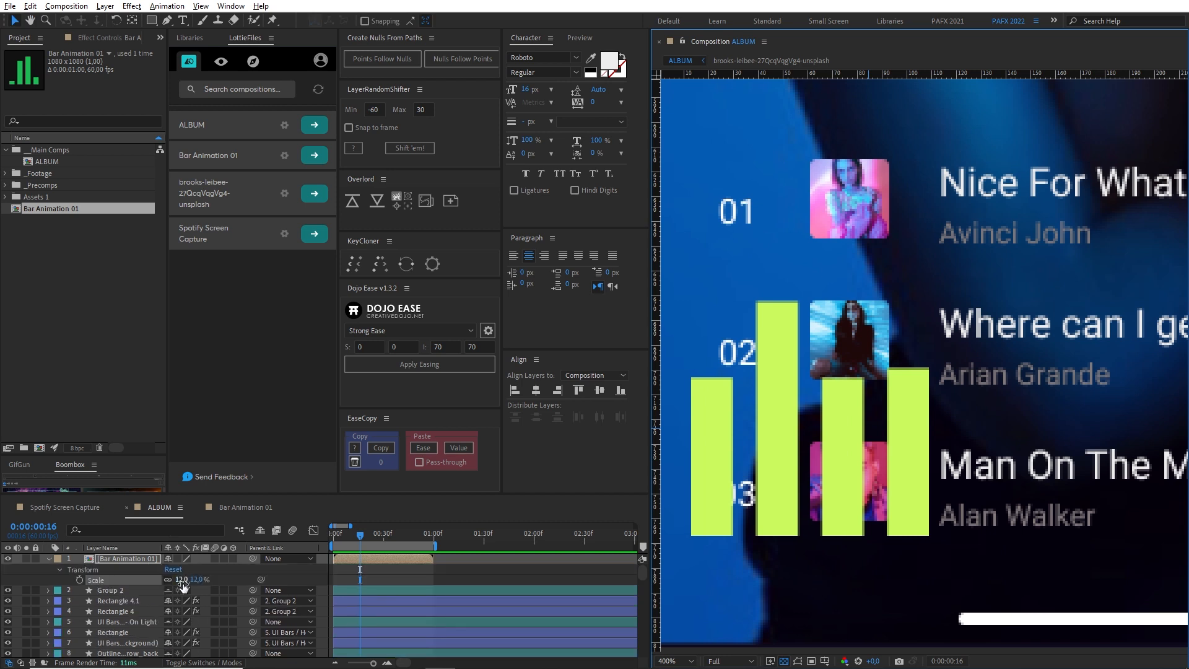
drag(184, 581, 126, 583)
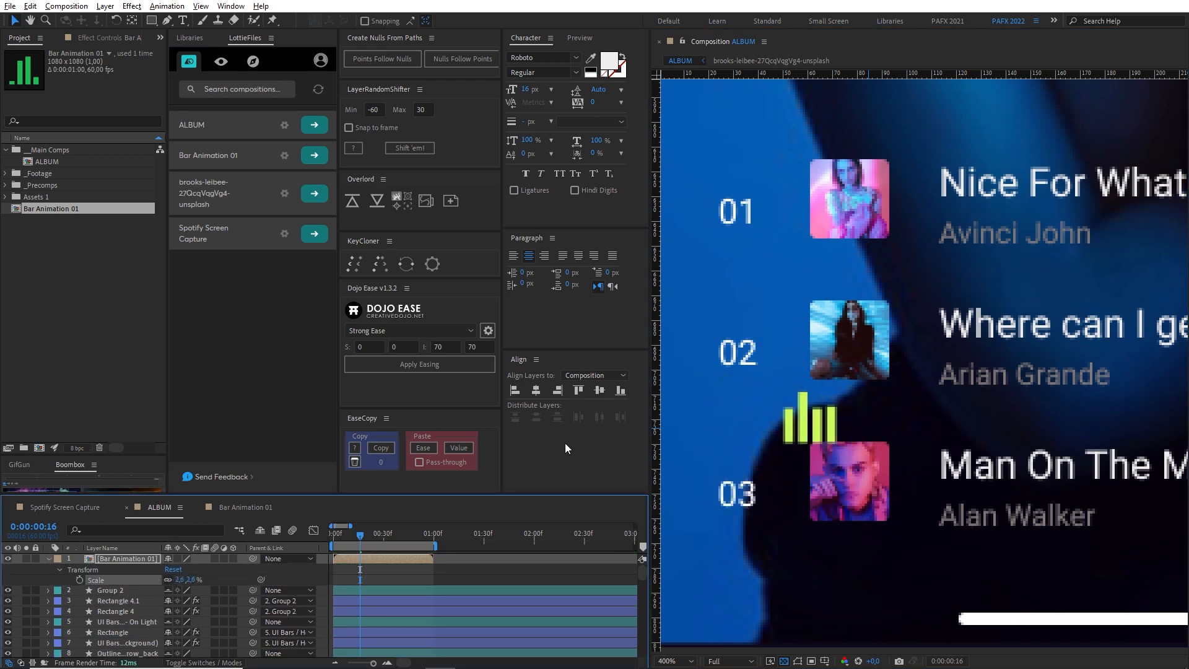
- Position the Bar Animation 01 layer over the number 03 beside the song Man On The Moon
drag(815, 417, 754, 479)
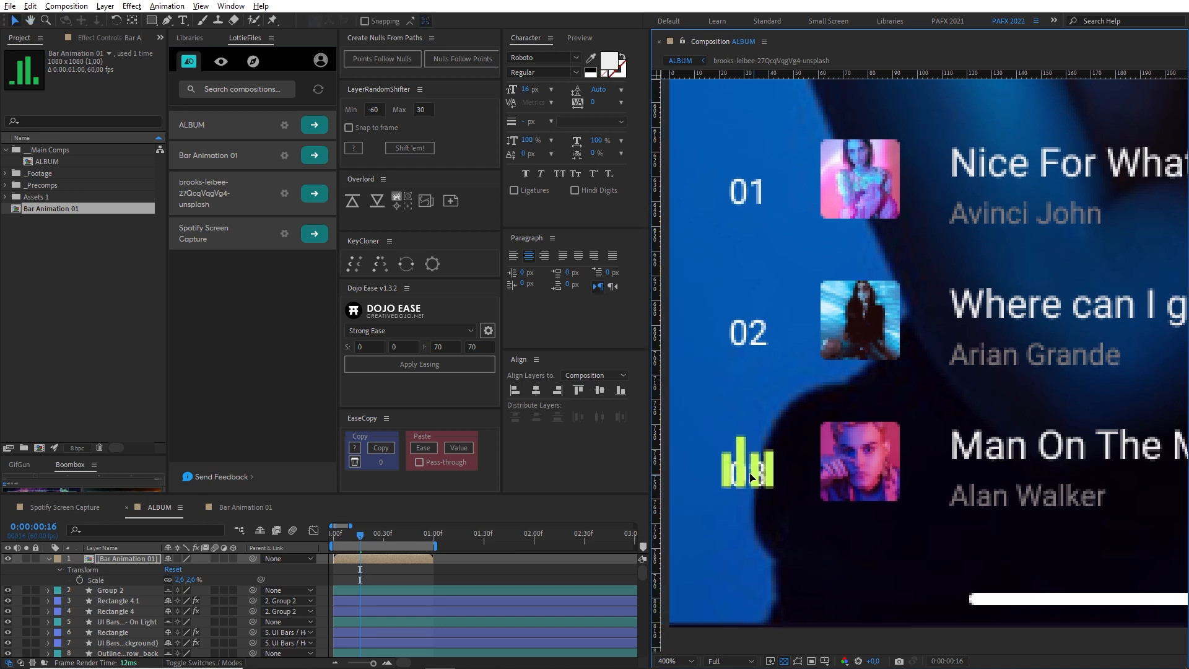
scroll(751, 480, up, 1)
key(Up)
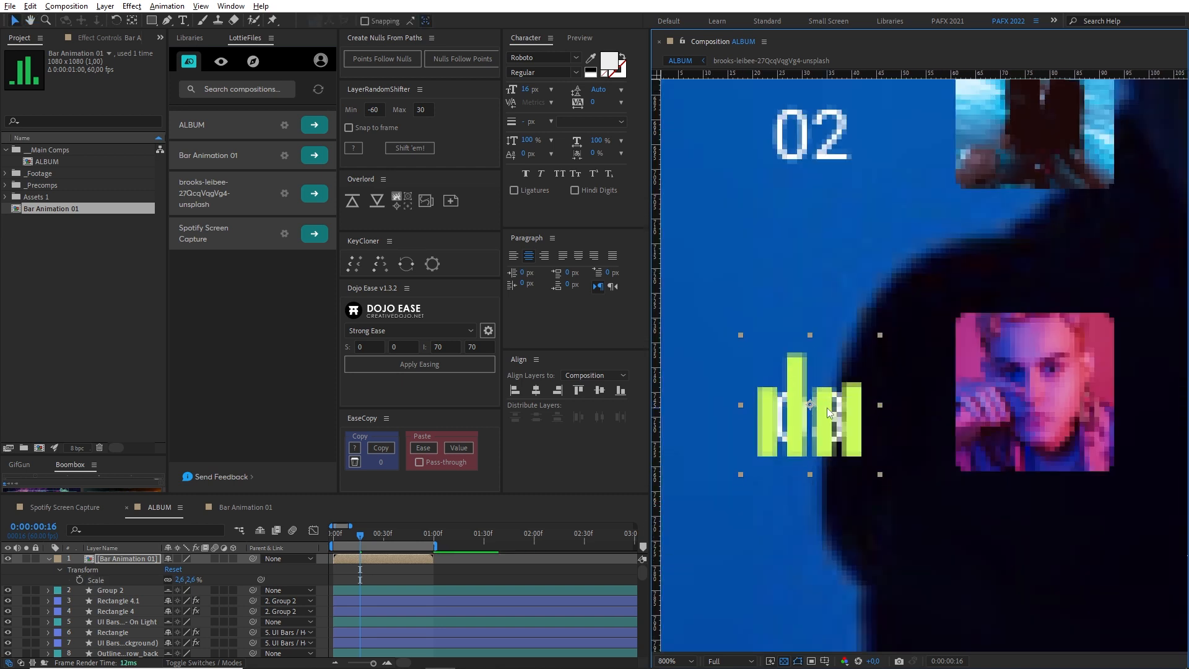
scroll(827, 407, down, 1)
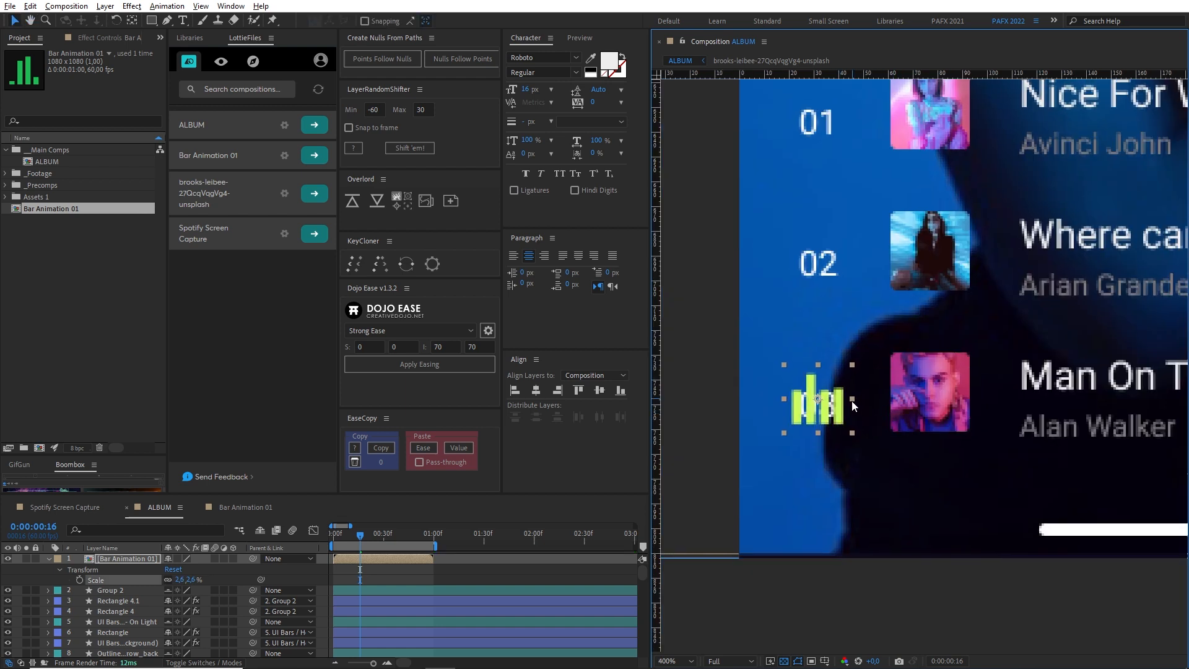
scroll(852, 401, down, 1)
scroll(852, 402, up, 1)
drag(920, 394, 905, 398)
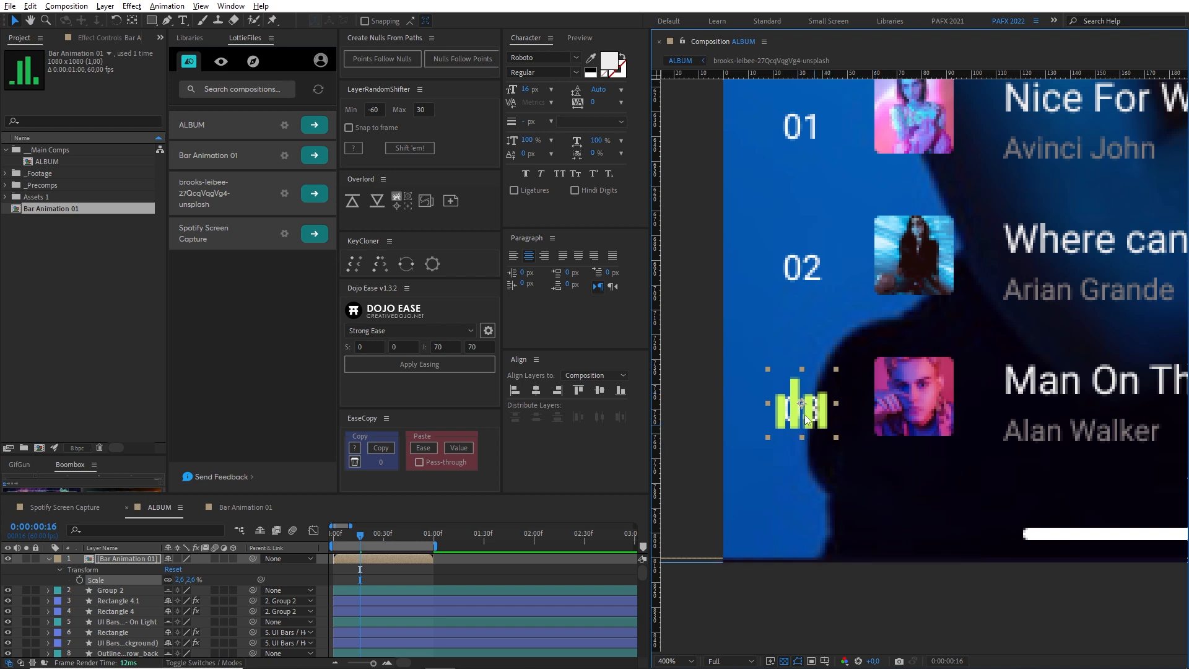
- Lock the Bar Animation 01 layer in the ALBUM composition and hide the 03 text layer behind it
key(ctrl+l)
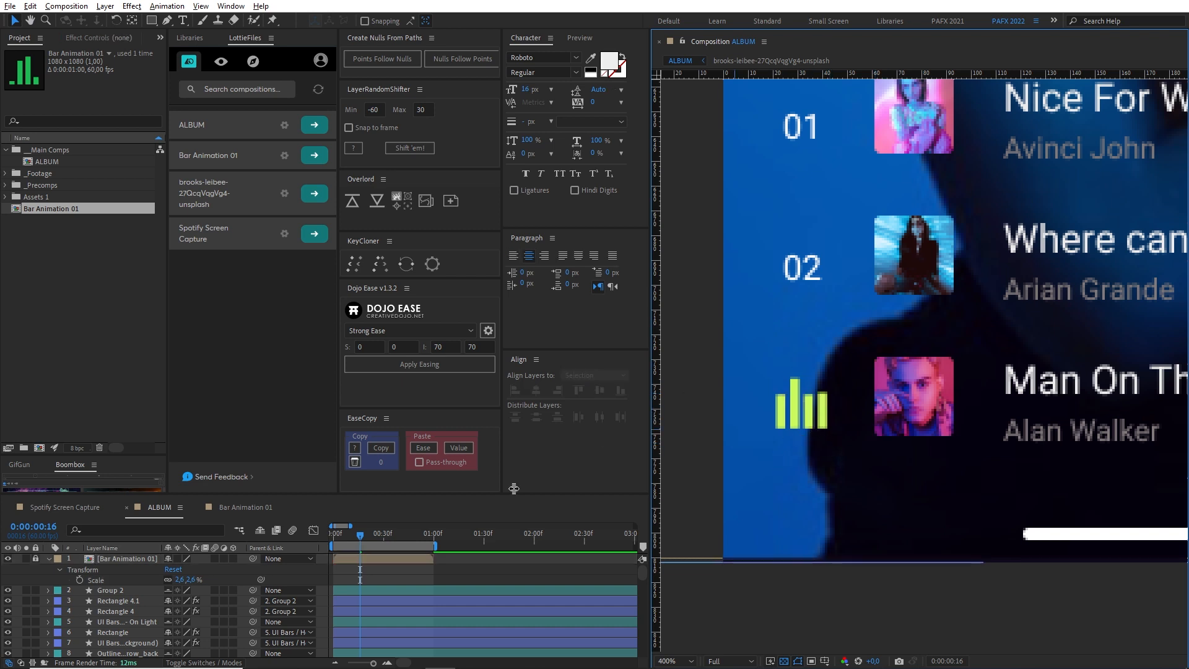
click(813, 412)
scroll(46, 606, down, 5)
scroll(46, 606, down, 12)
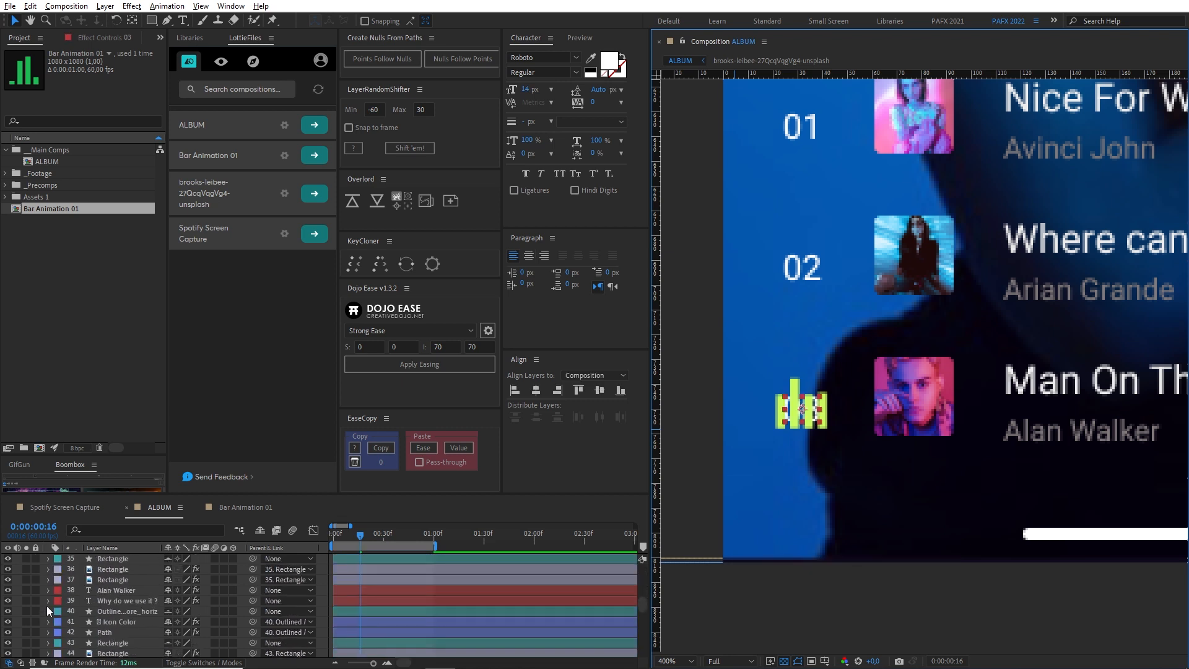
click(11, 566)
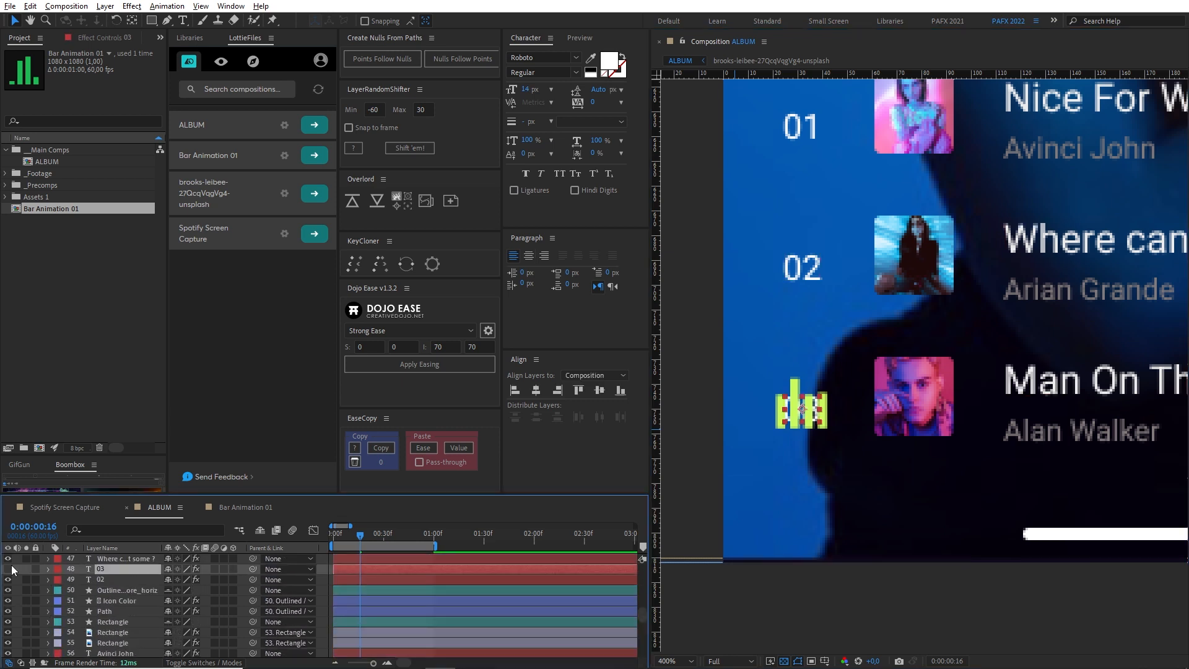
scroll(128, 586, up, 6)
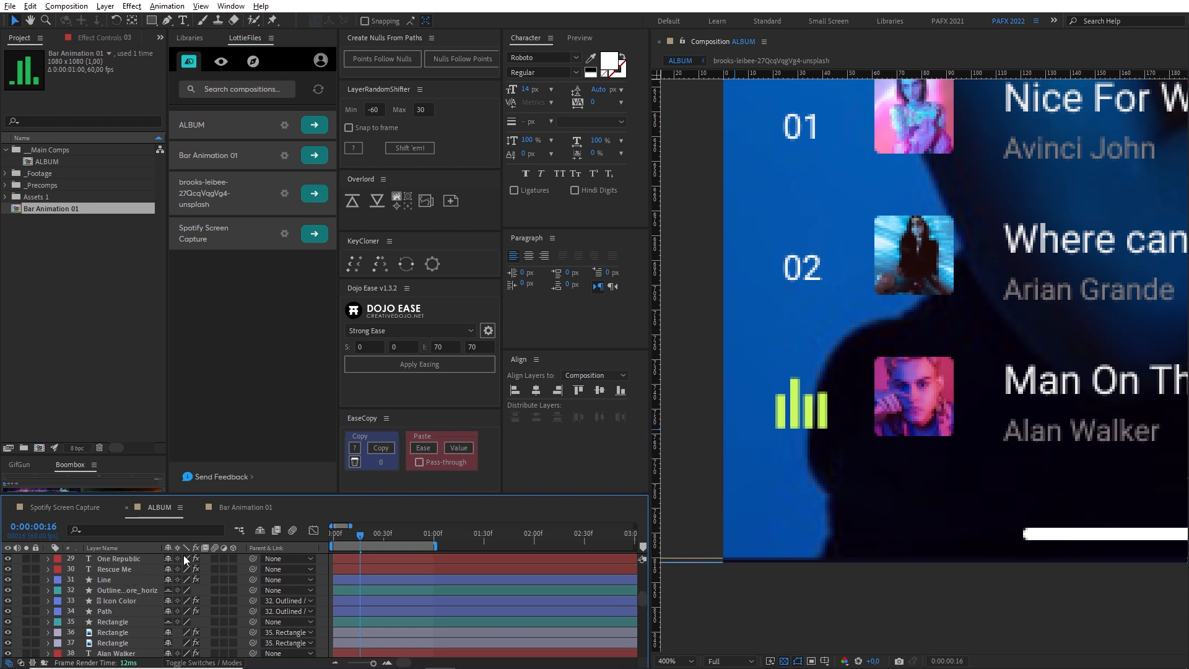
scroll(960, 332, down, 4)
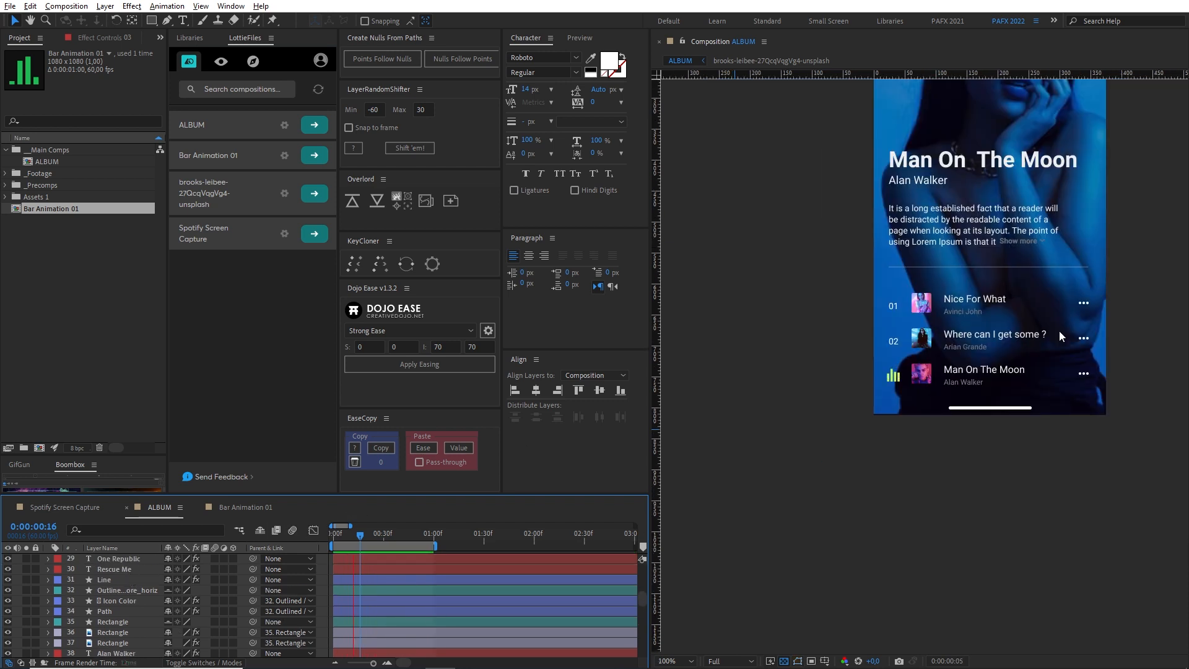
- Play back the ALBUM composition at 100% view to check the sound bars in the song list
drag(1047, 273, 960, 463)
key(space)
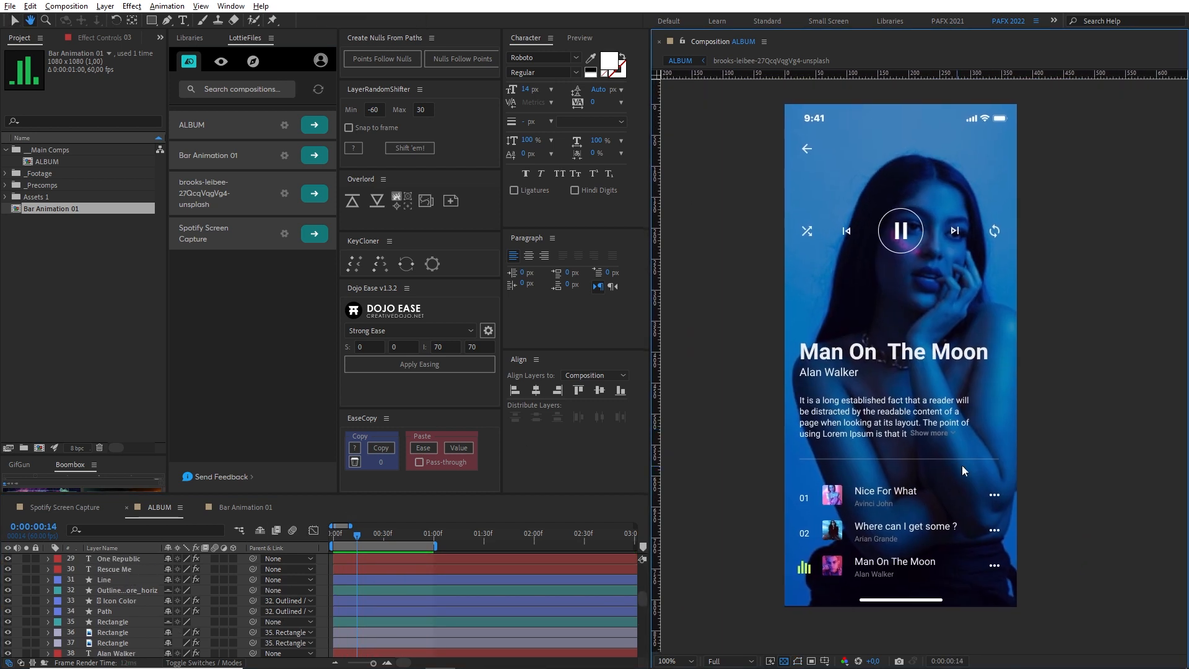
key(space)
- Unlock the Bar Animation 01 layer and scale it down further beside the Man On The Moon list entry
scroll(135, 585, up, 10)
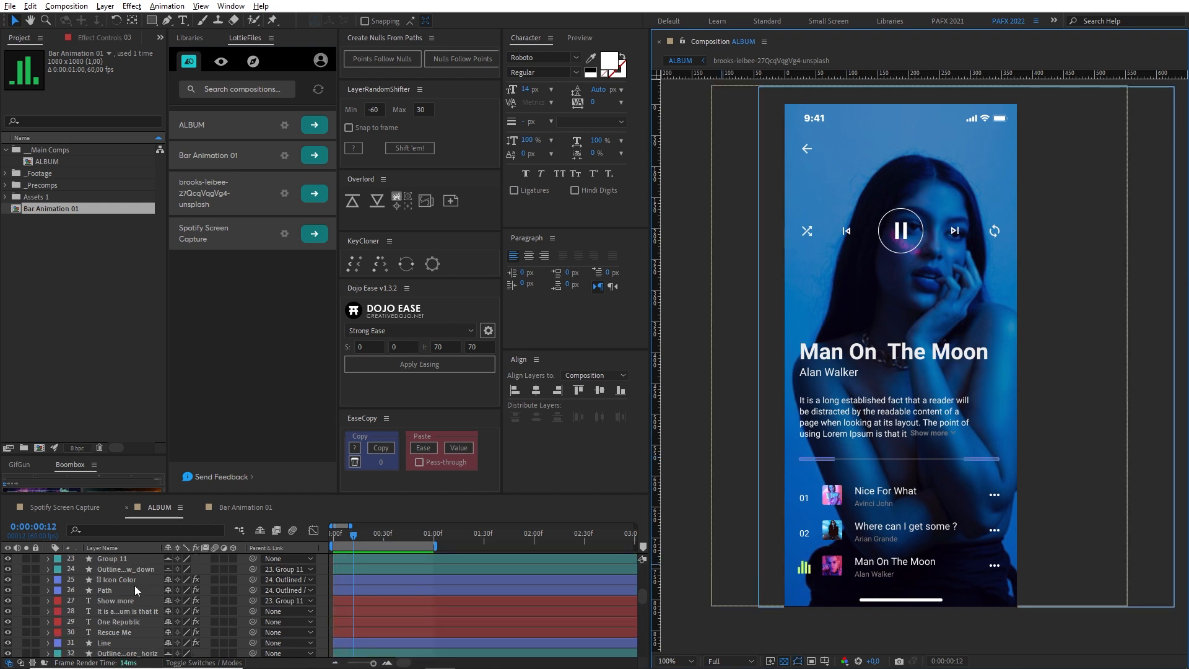
key(u)
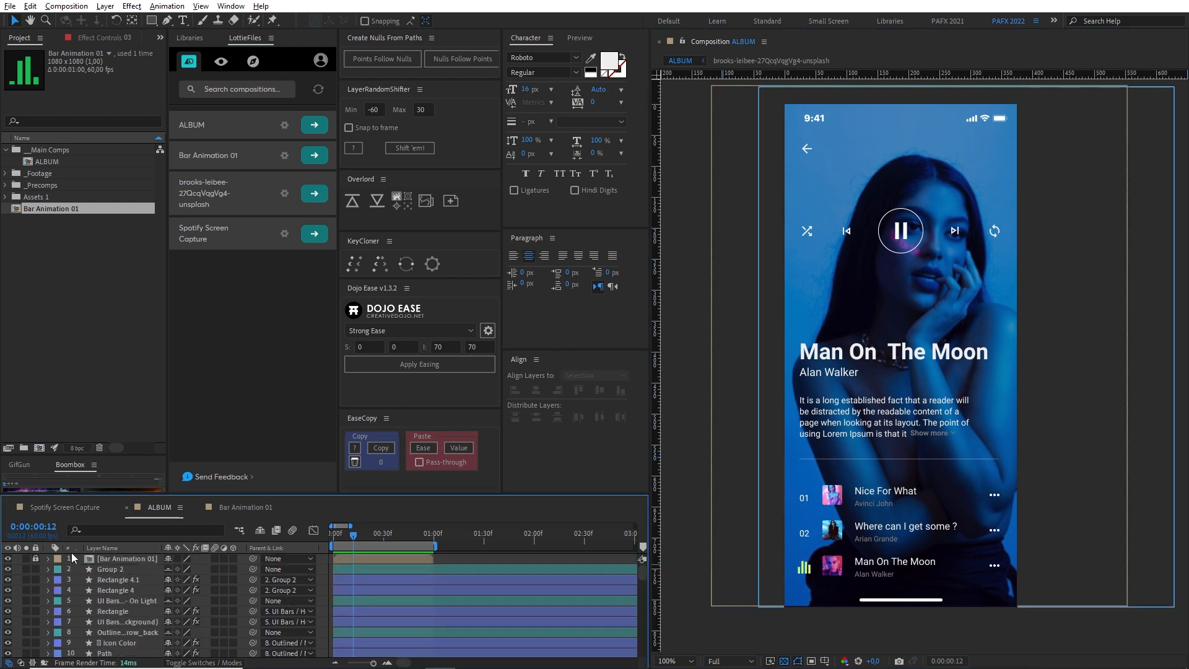
key(s)
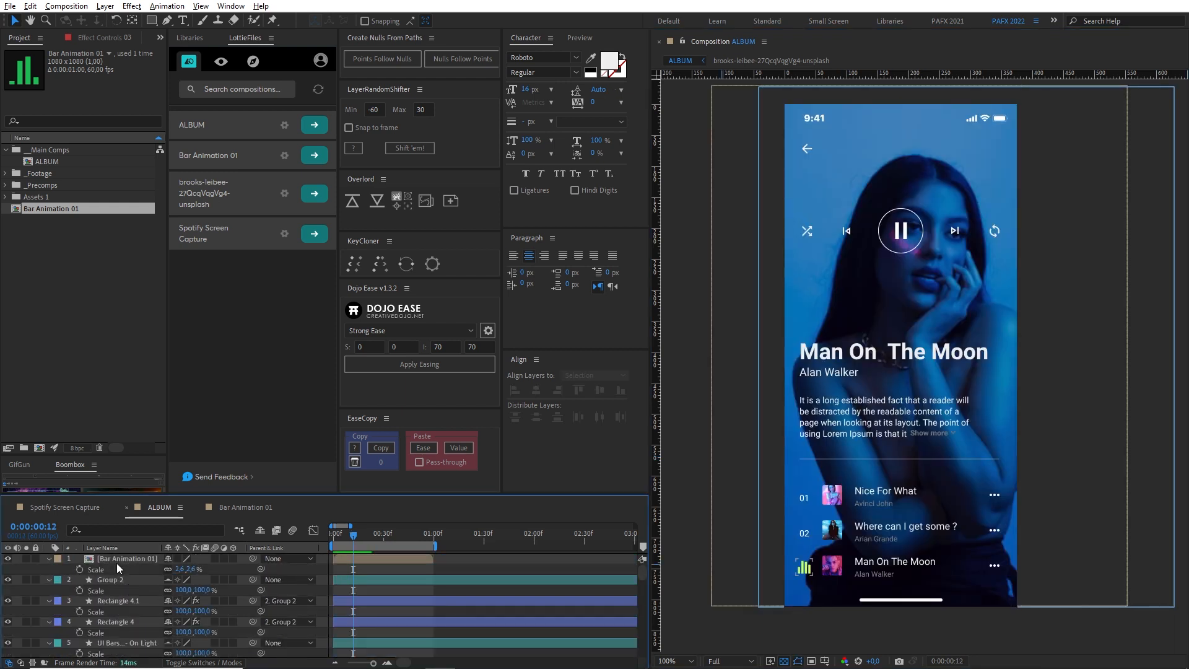
click(176, 573)
click(701, 537)
key(space)
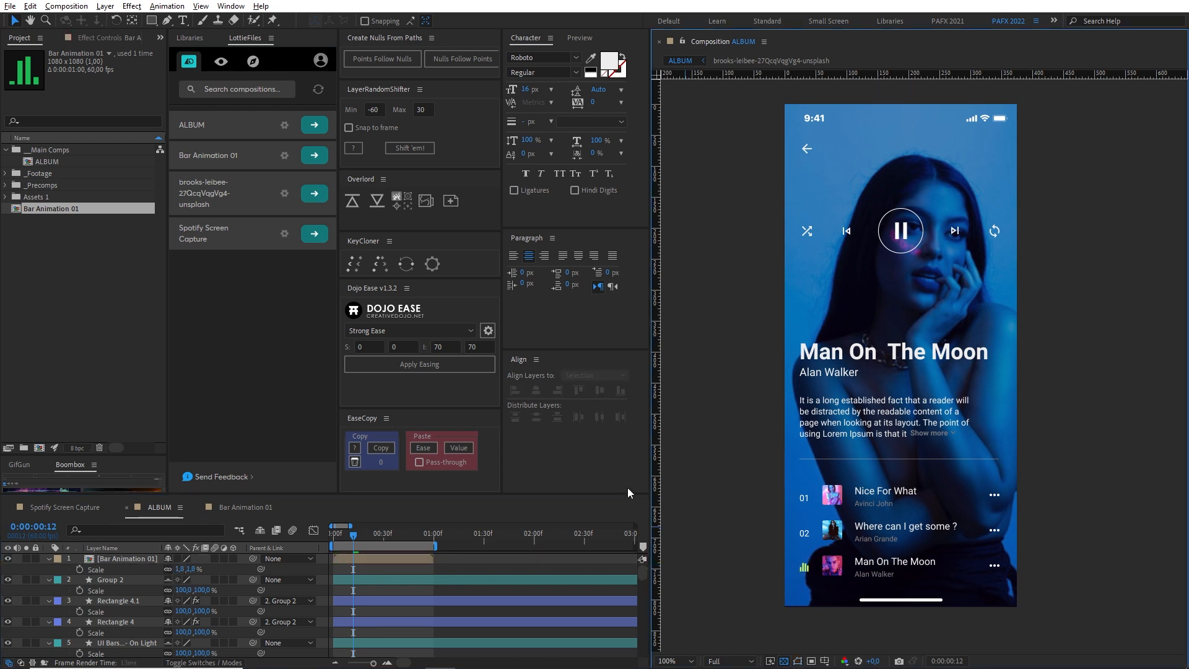
- Set the text fill of the Man On The Moon title in the song list to the copied #CBFB5E
click(921, 565)
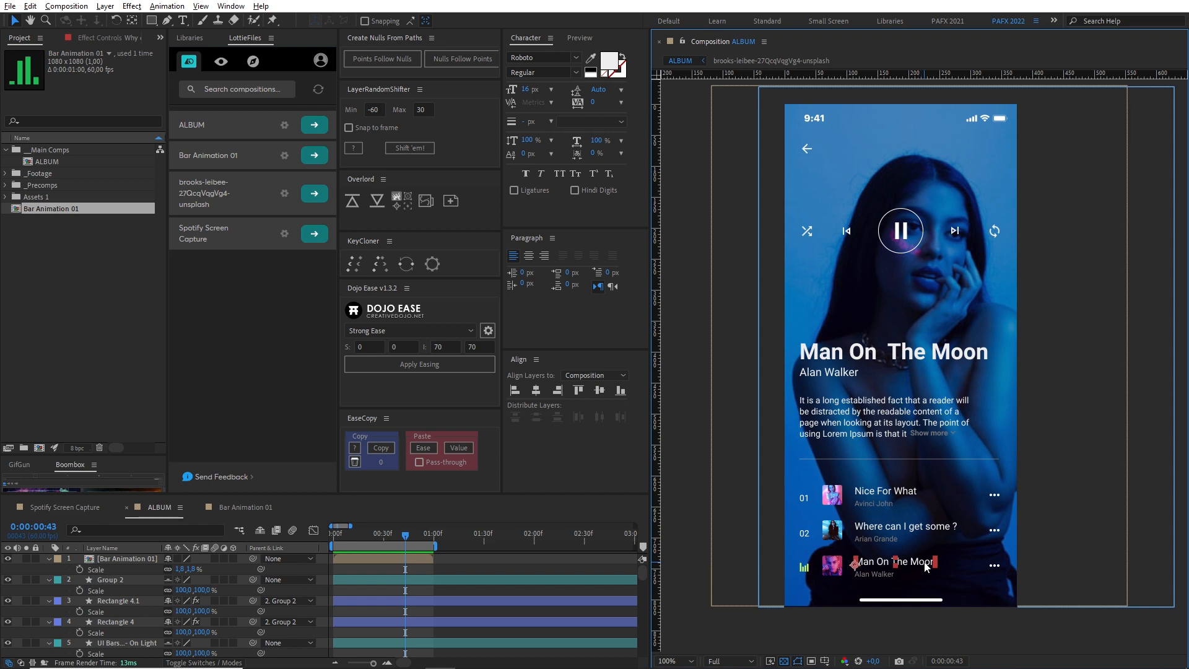
click(609, 67)
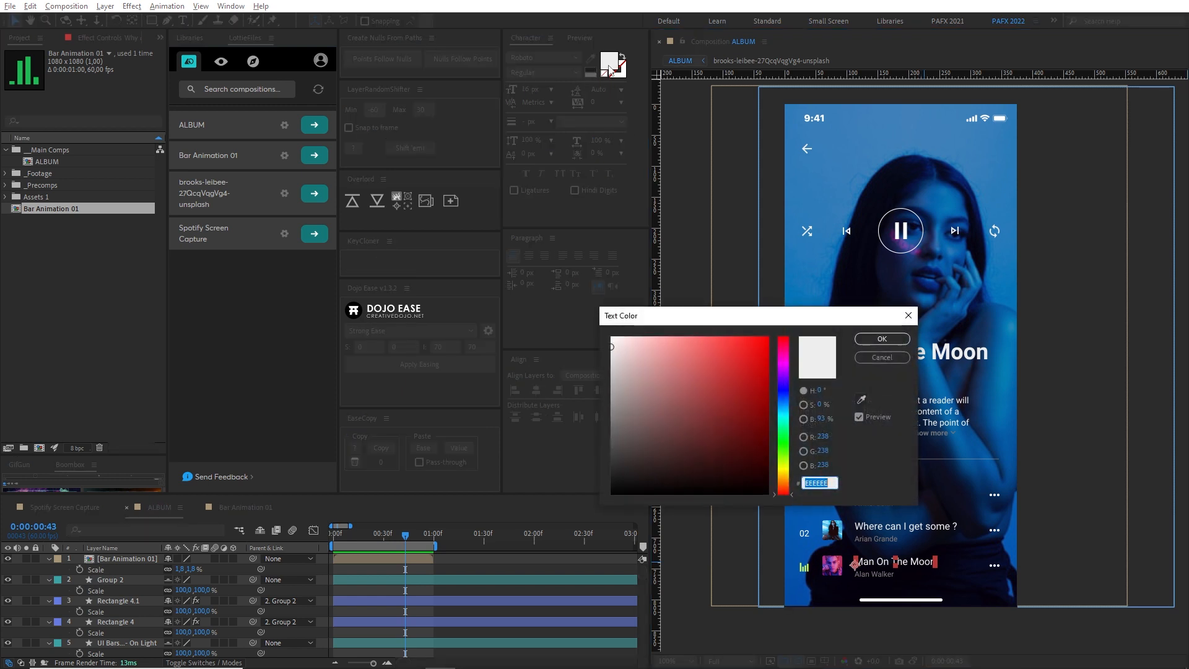
key(ctrl+v)
key(Return)
click(680, 251)
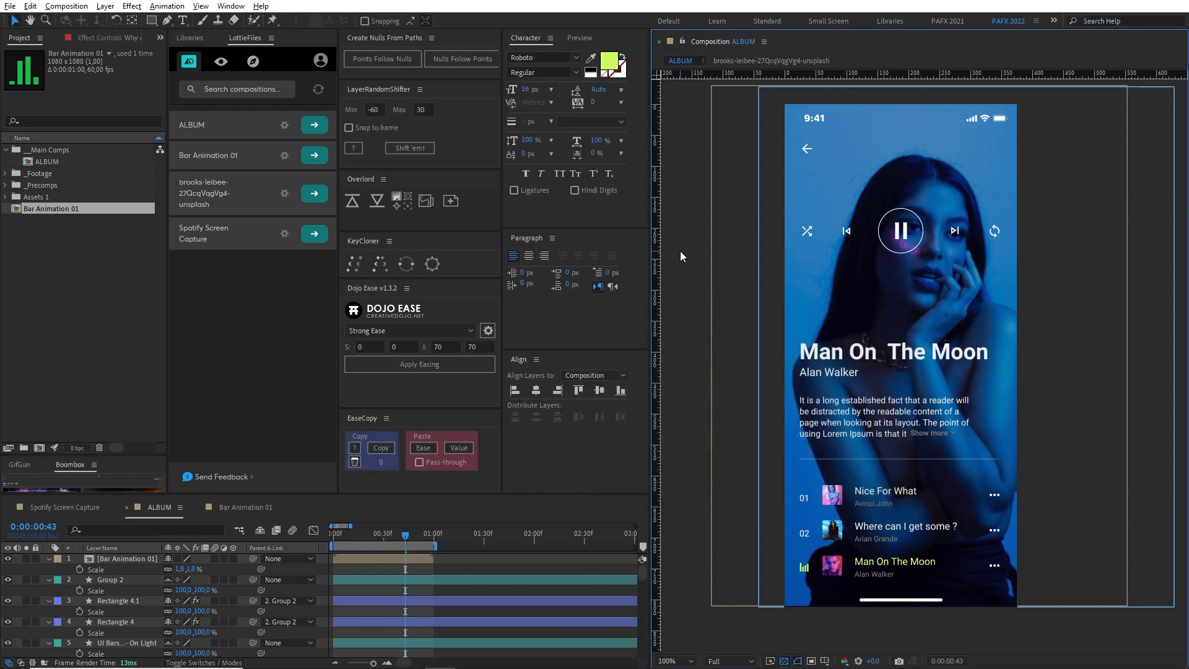
- Preview the ALBUM animation with the whole phone screen in view and the highlighted song row
mouse_move(954, 466)
mouse_down()
mouse_move(934, 428)
mouse_move(955, 461)
mouse_up()
drag(949, 403, 943, 431)
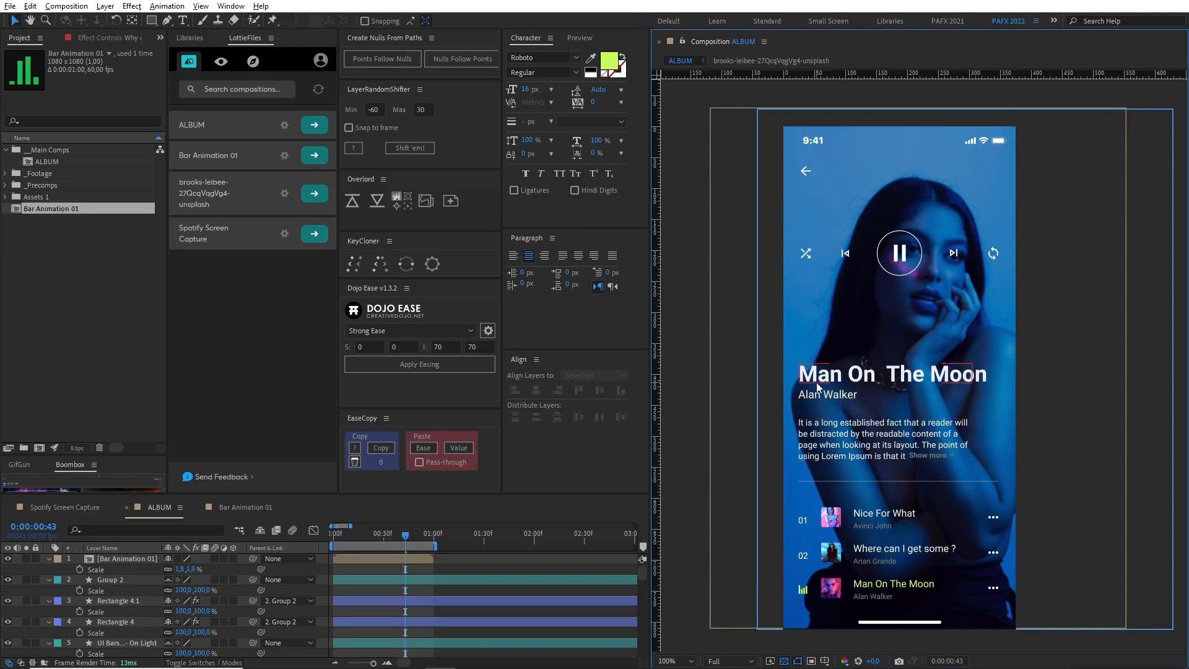
key(space)
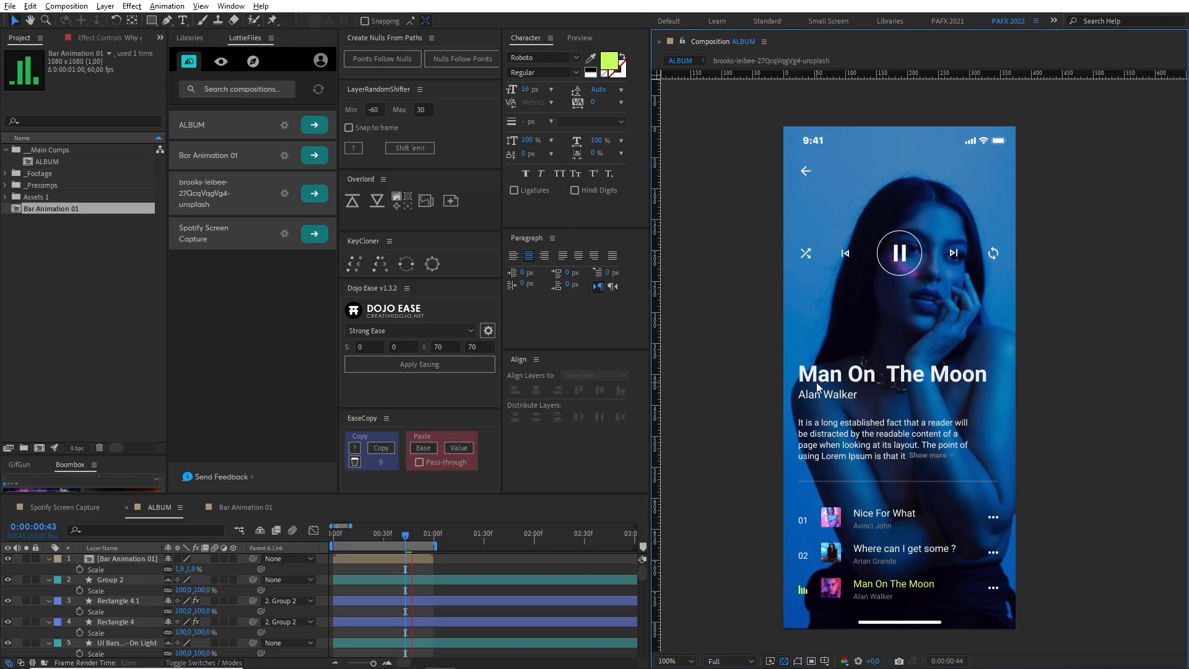